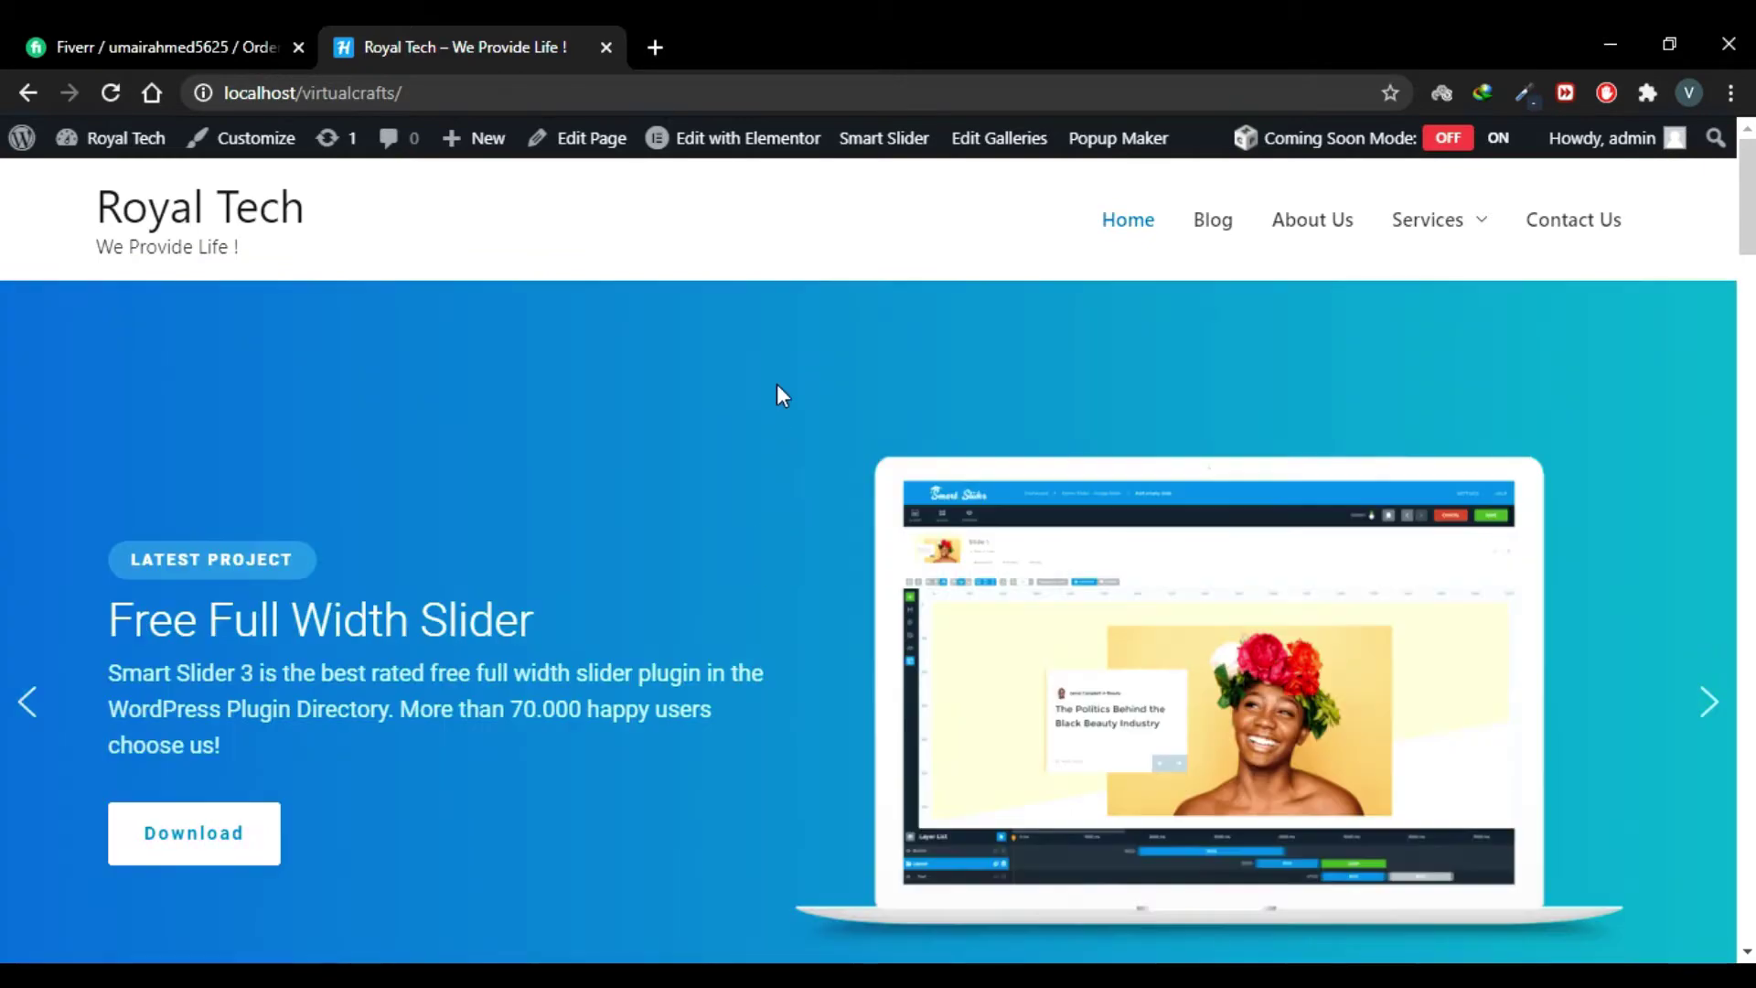
# Step: Load the WordPress admin dashboard by adding wp-admin/ to the site URL
pyautogui.click(751, 86)
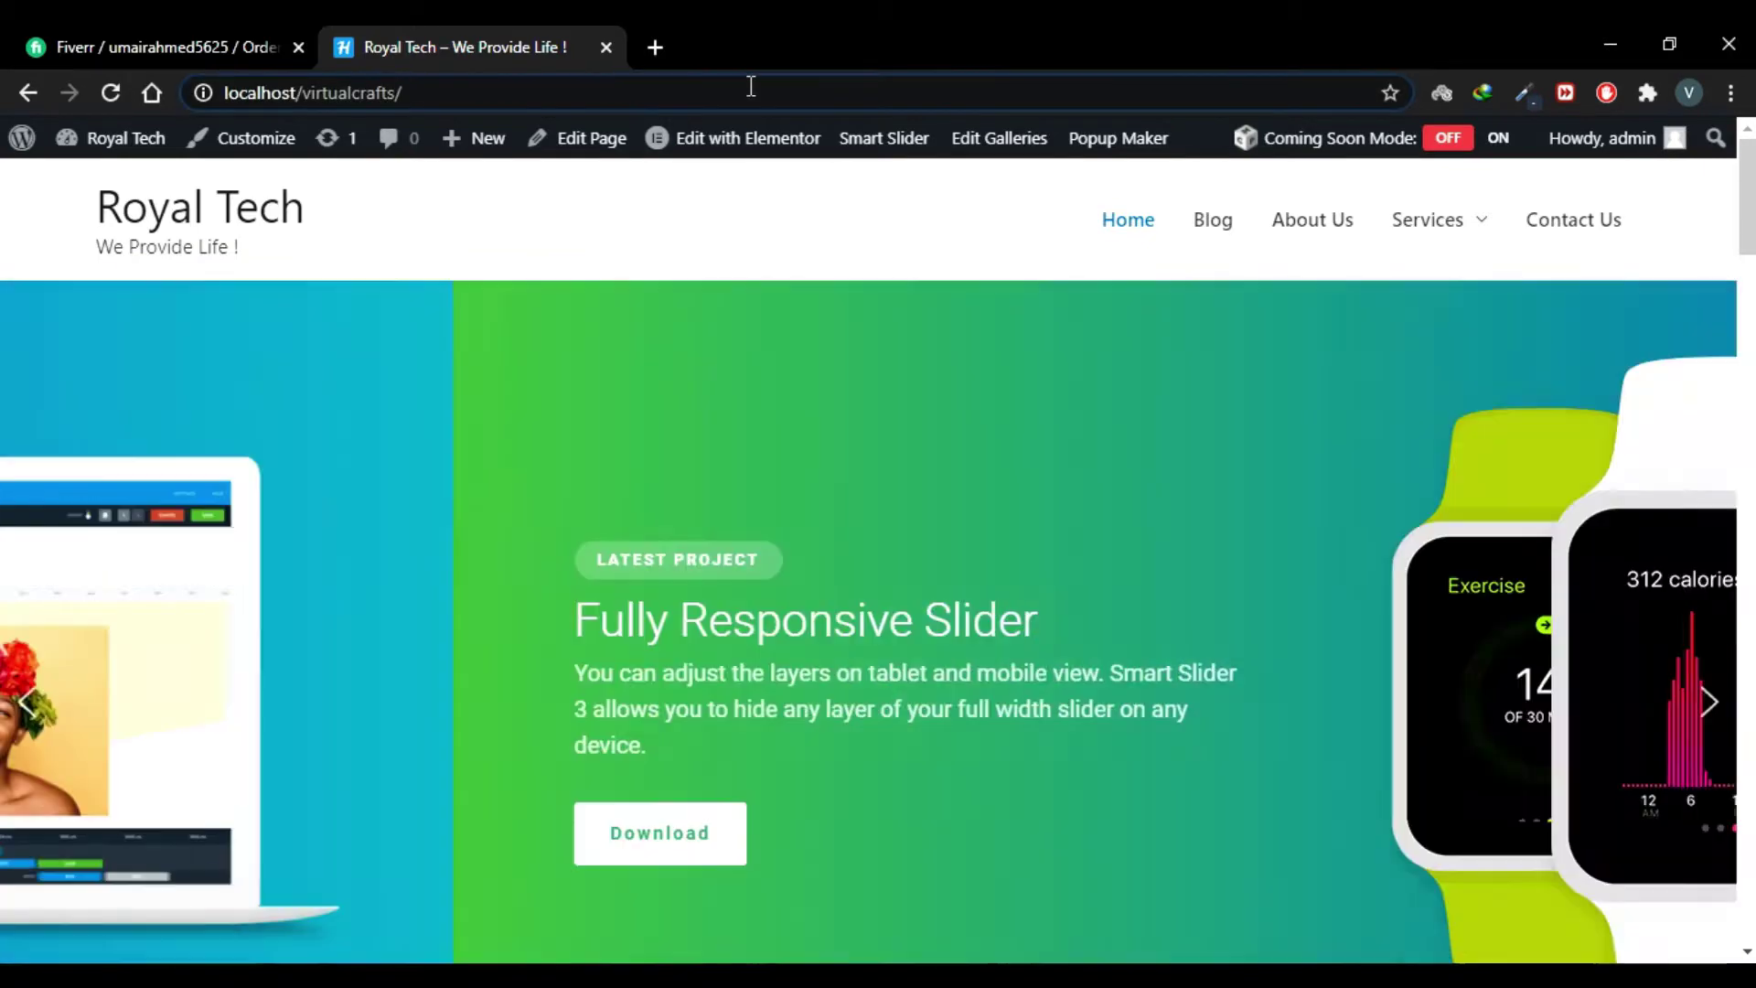
pyautogui.write('wp-admin/')
pyautogui.press('Return')
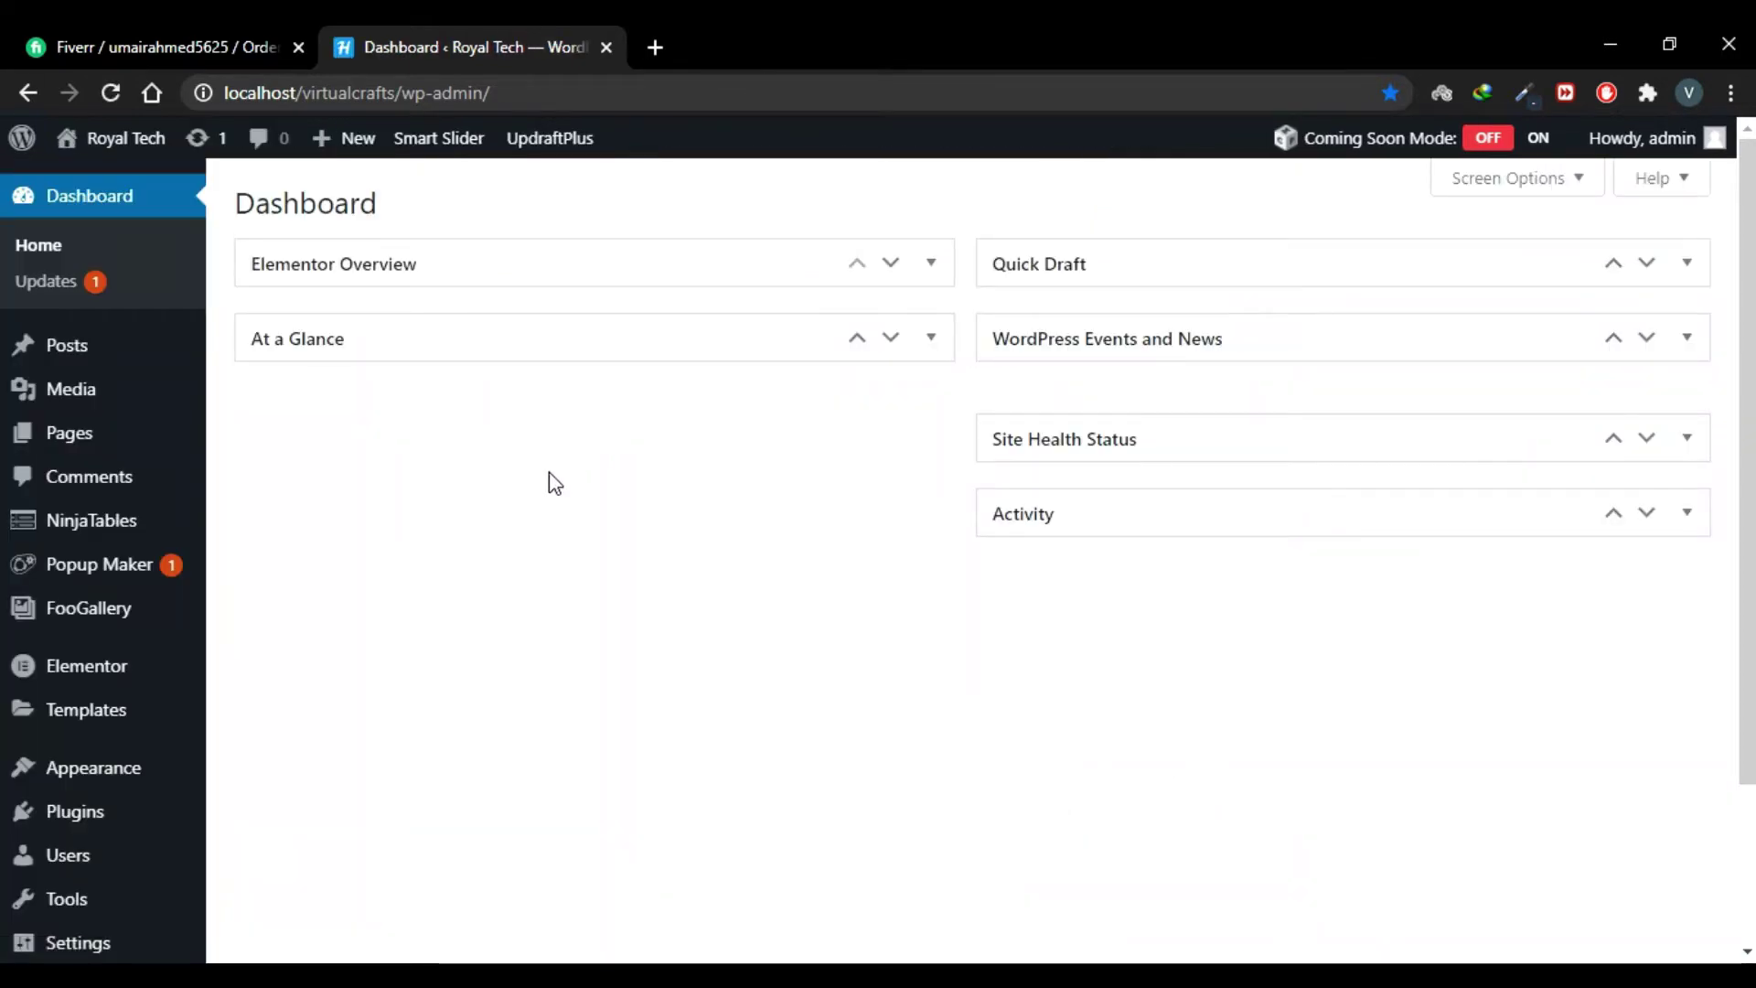
# Step: Go to Plugins > Add New and reveal the plugin zip upload box
pyautogui.scroll(-3, 555, 483)
pyautogui.moveTo(82, 606)
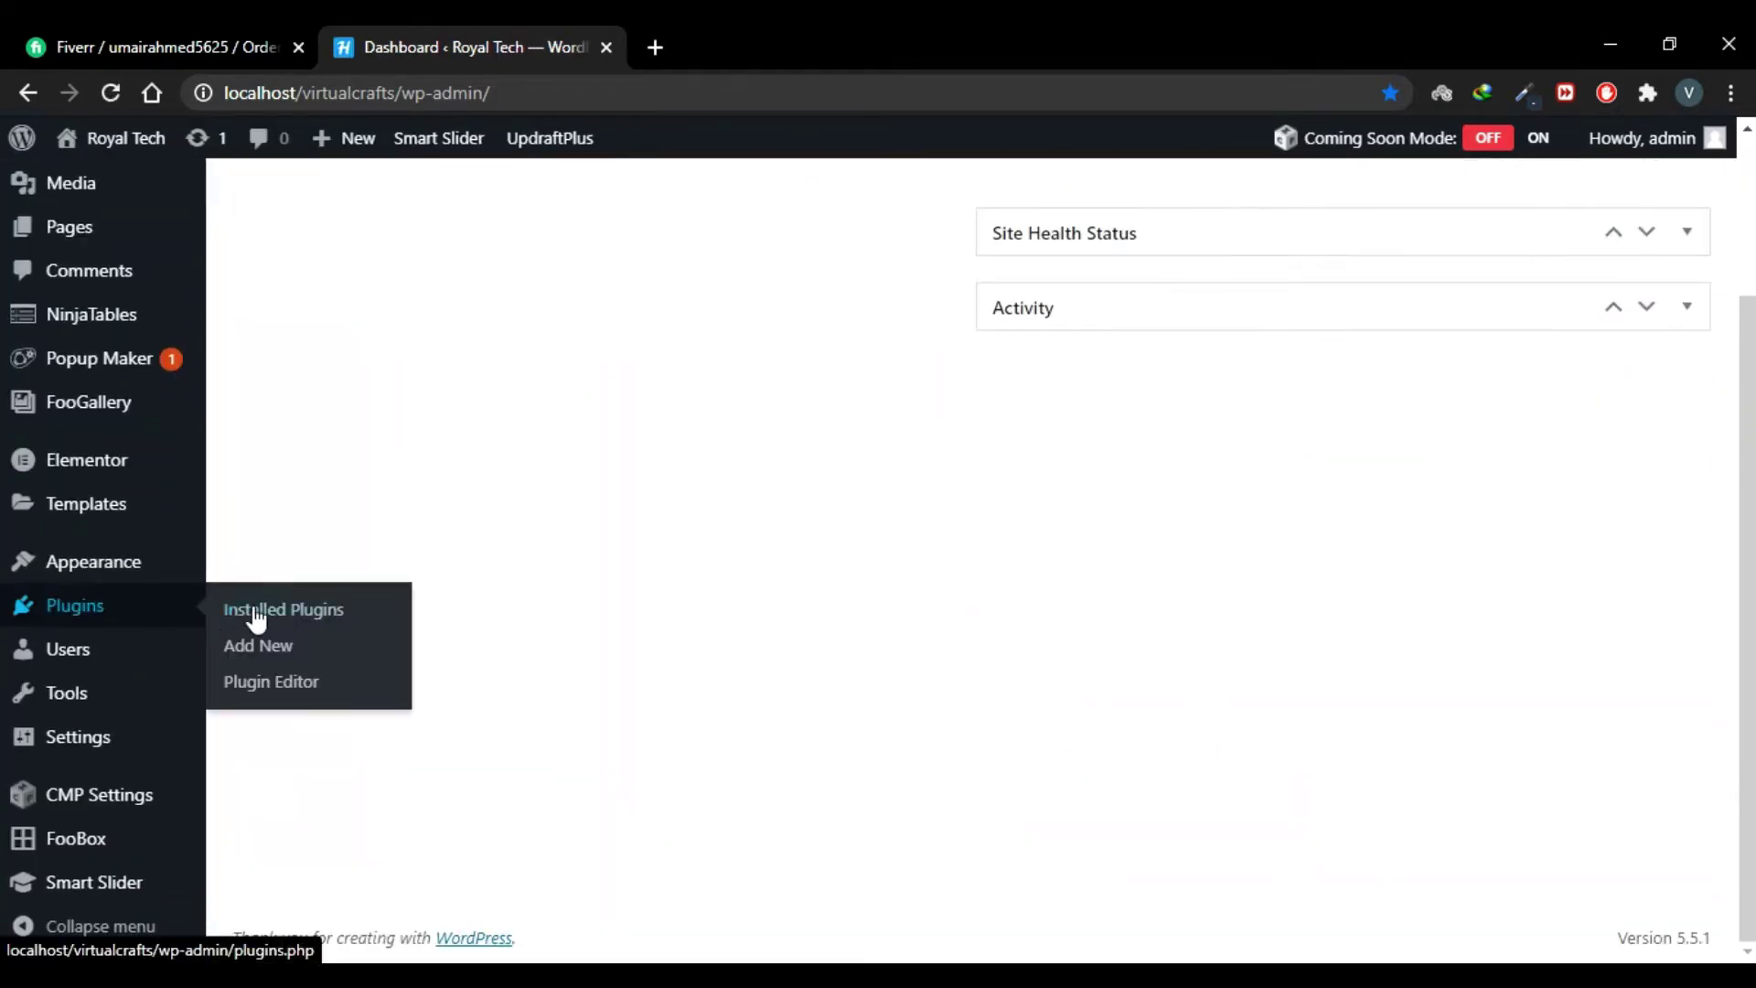
pyautogui.click(260, 649)
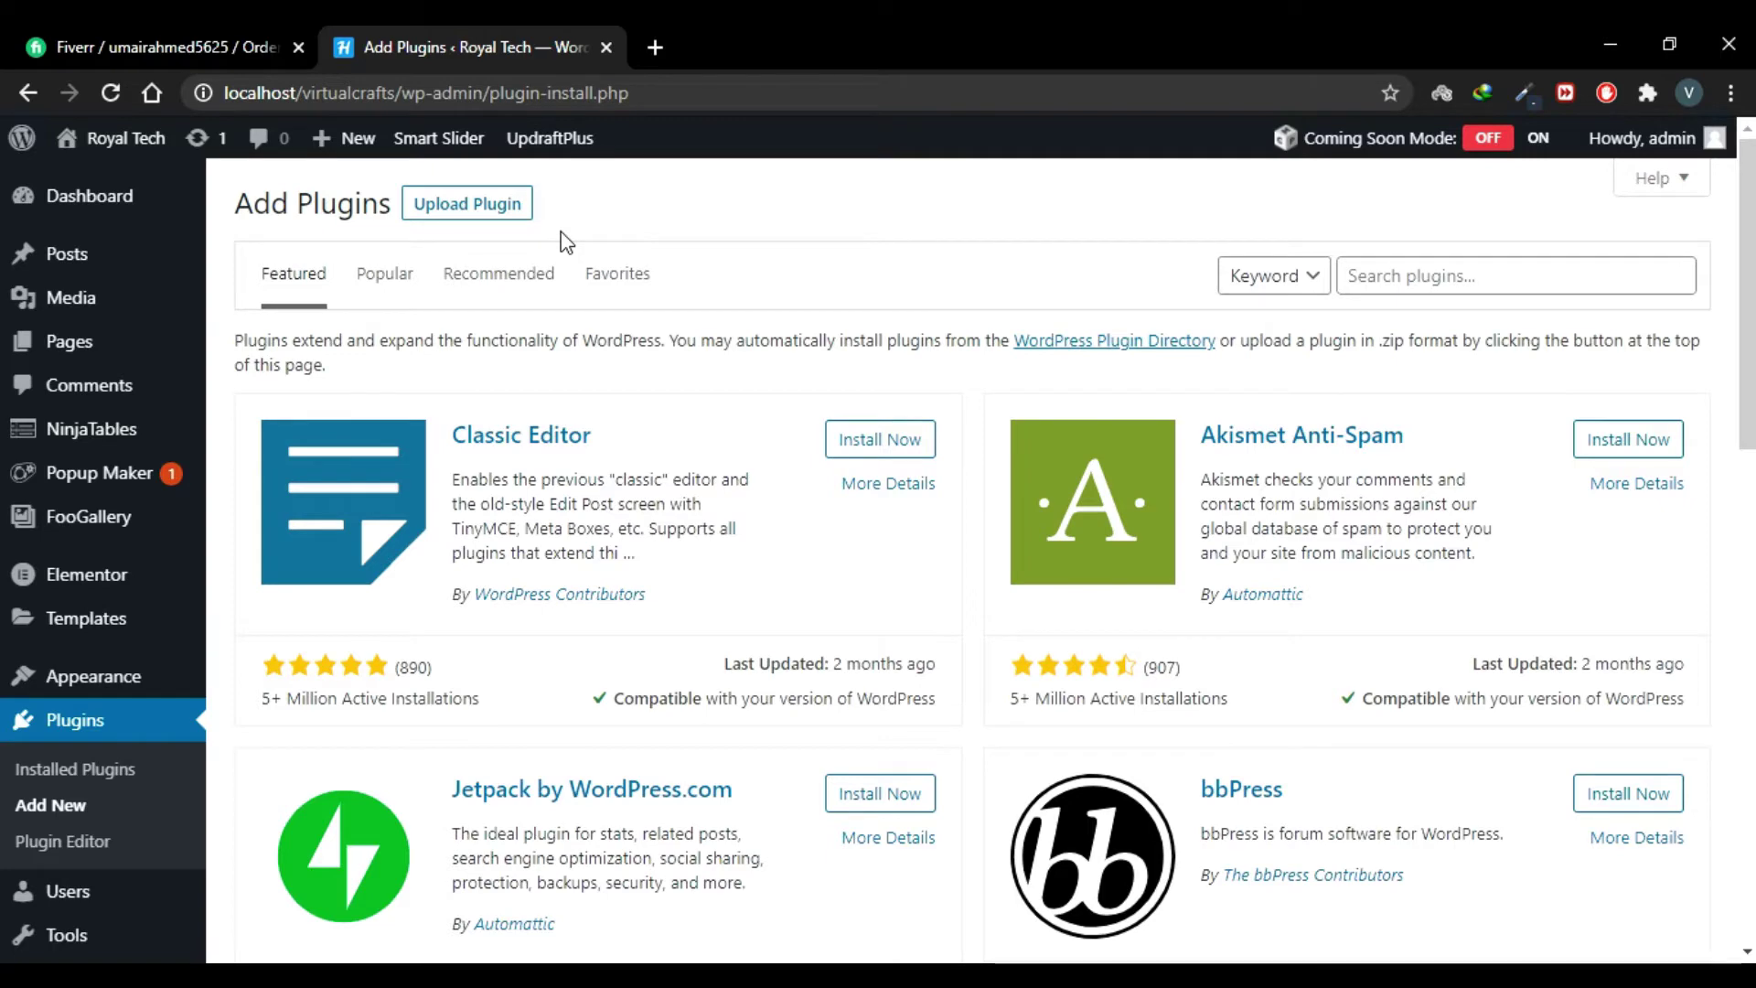
pyautogui.click(471, 204)
# Step: Upload wpforms-basic.zip from F:\Freelance stuff\Plugins and install it
pyautogui.click(826, 432)
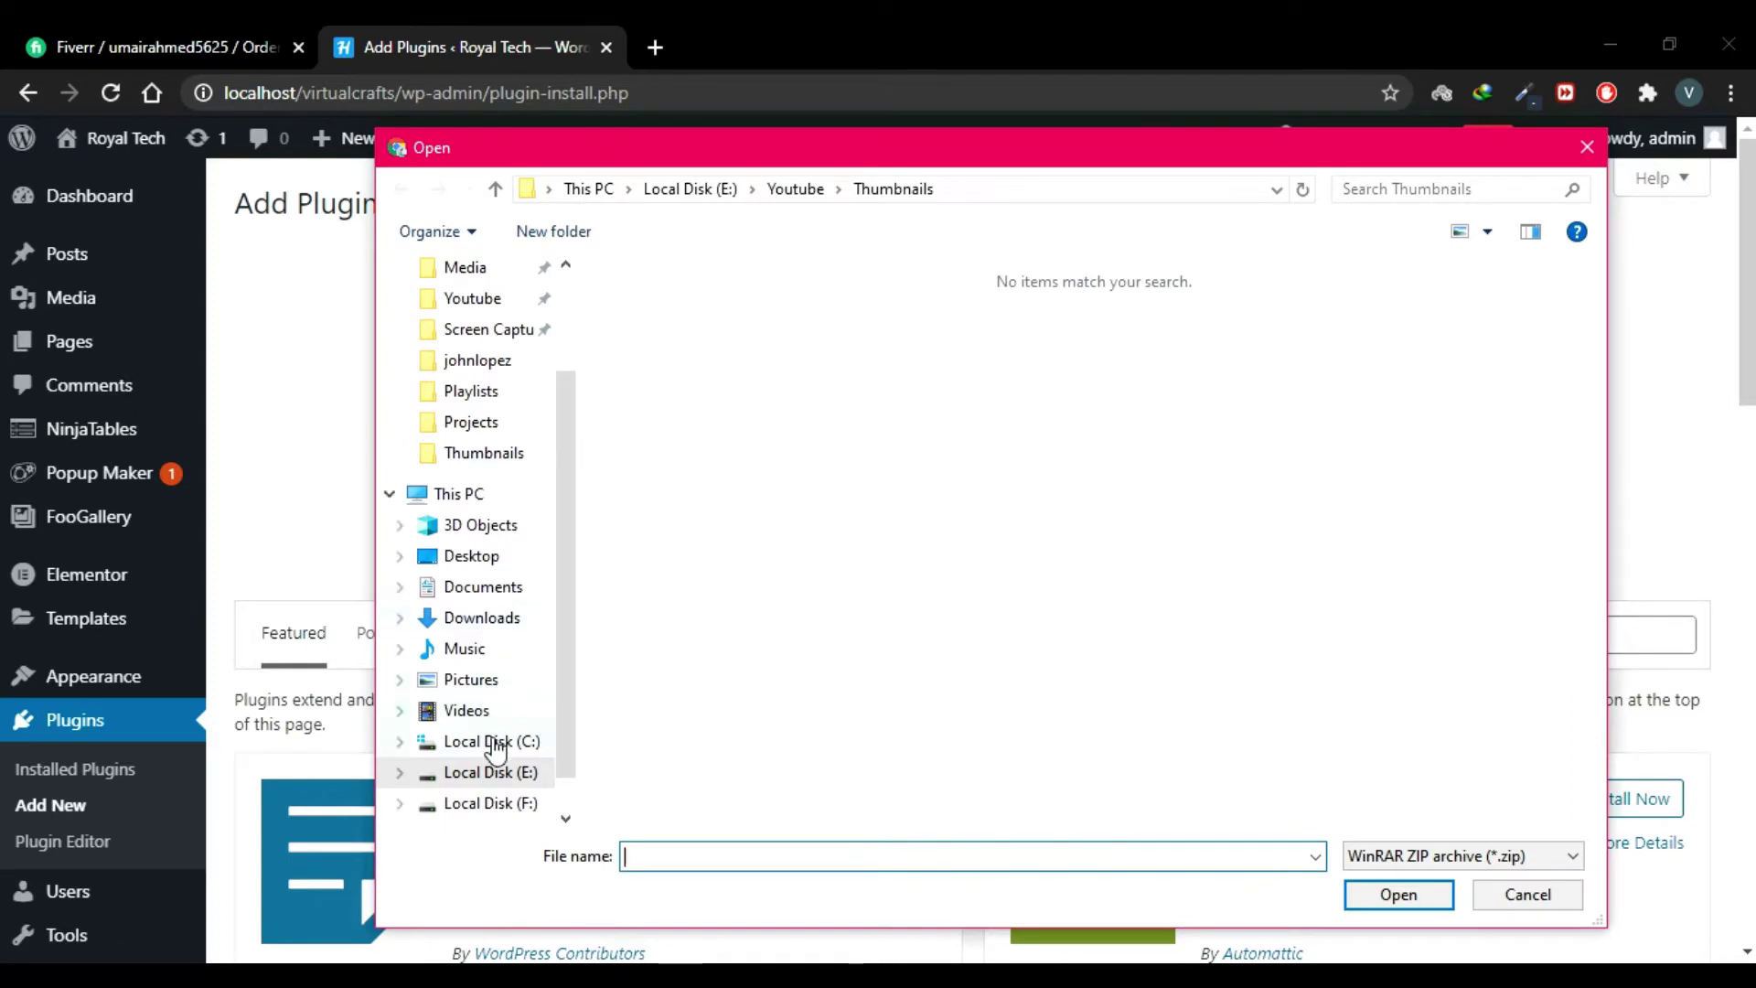
pyautogui.click(490, 803)
pyautogui.doubleClick(723, 313)
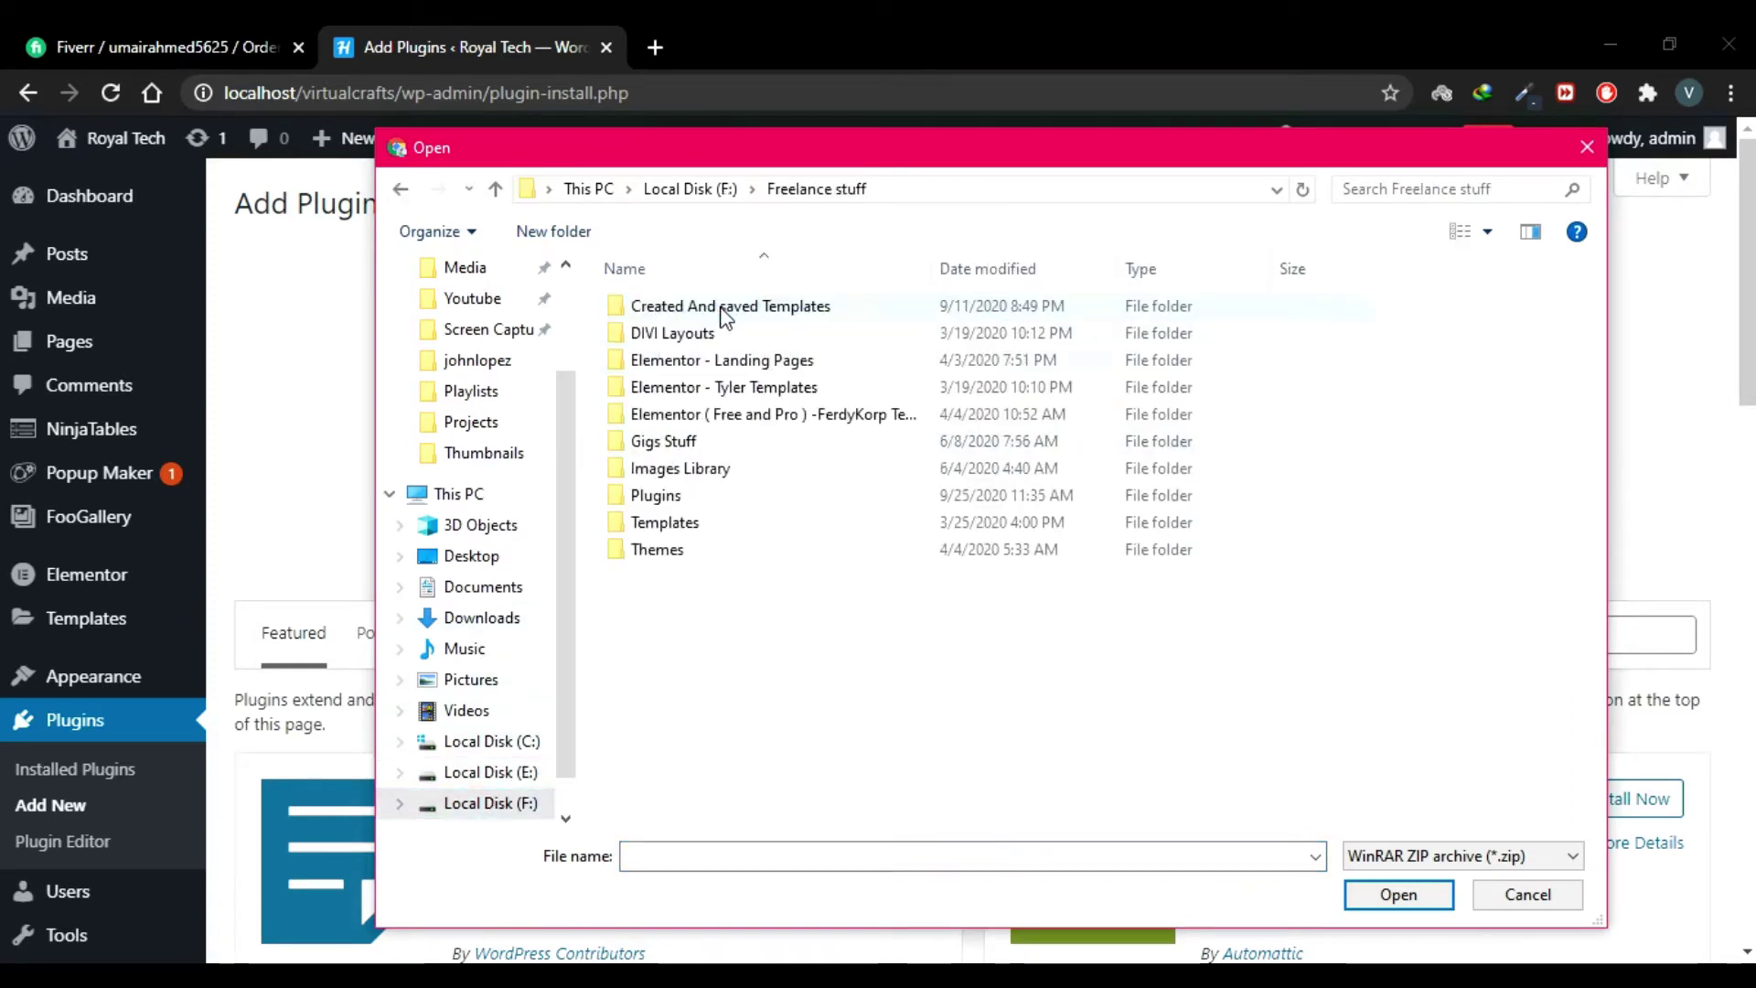
pyautogui.click(719, 495)
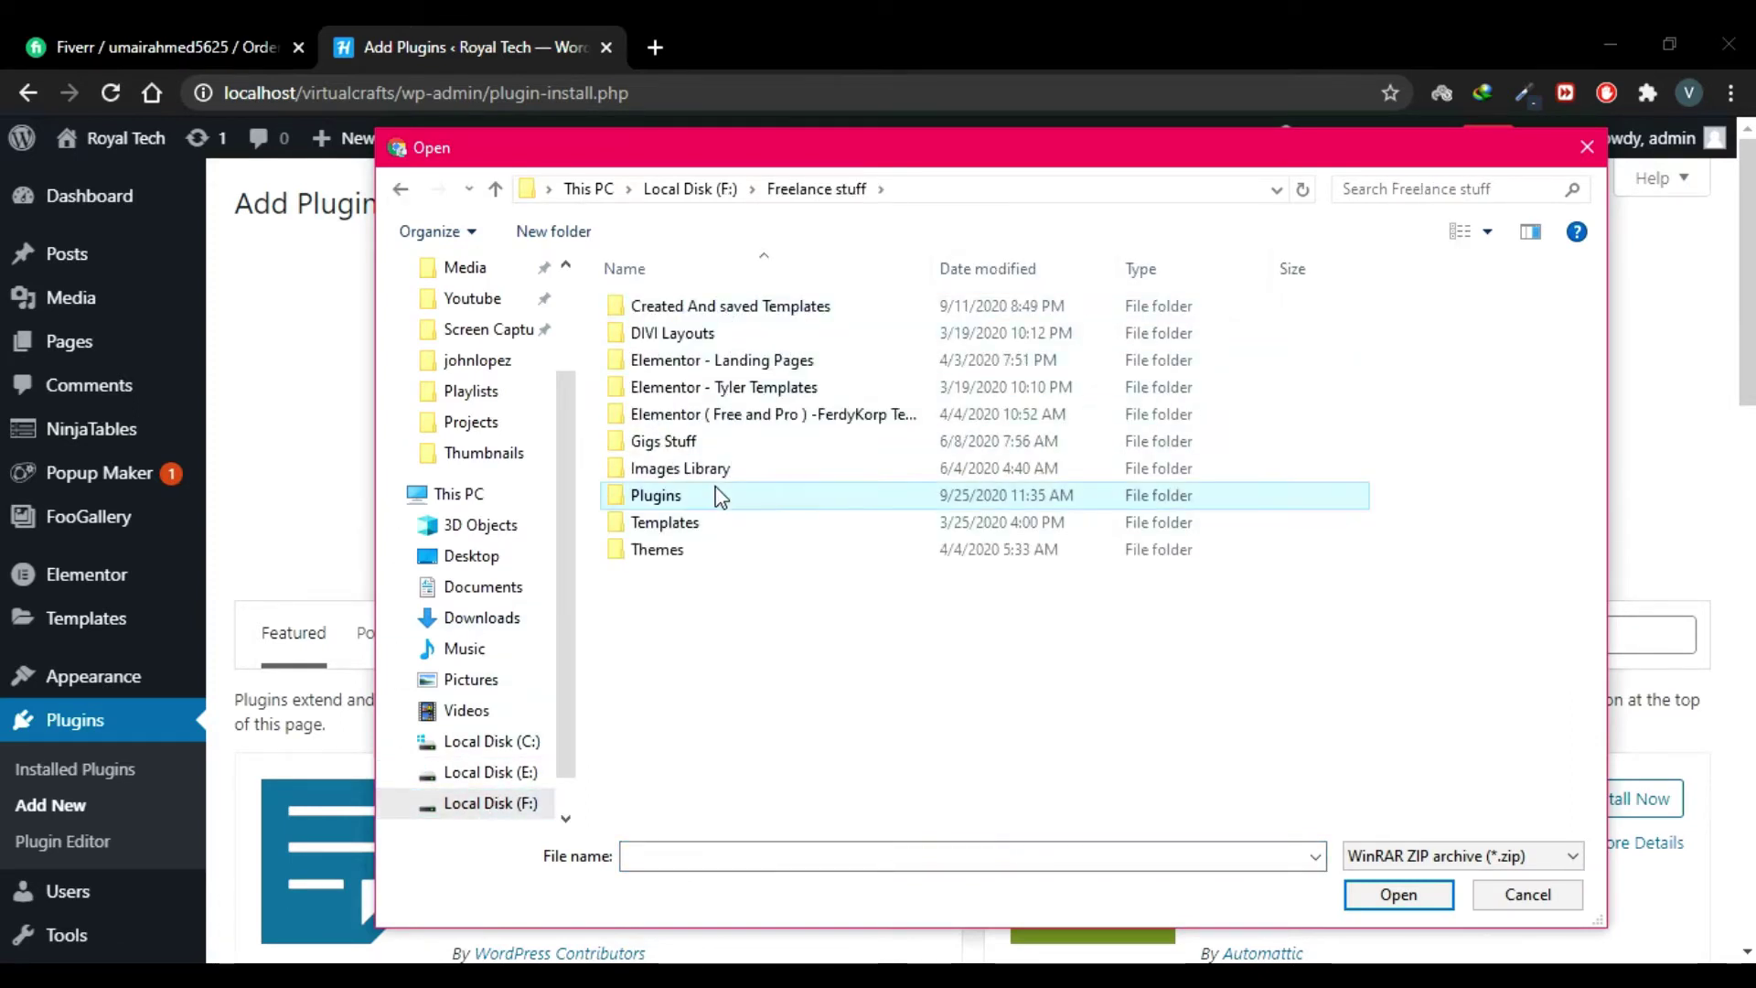
pyautogui.doubleClick(719, 495)
pyautogui.scroll(-5, 734, 529)
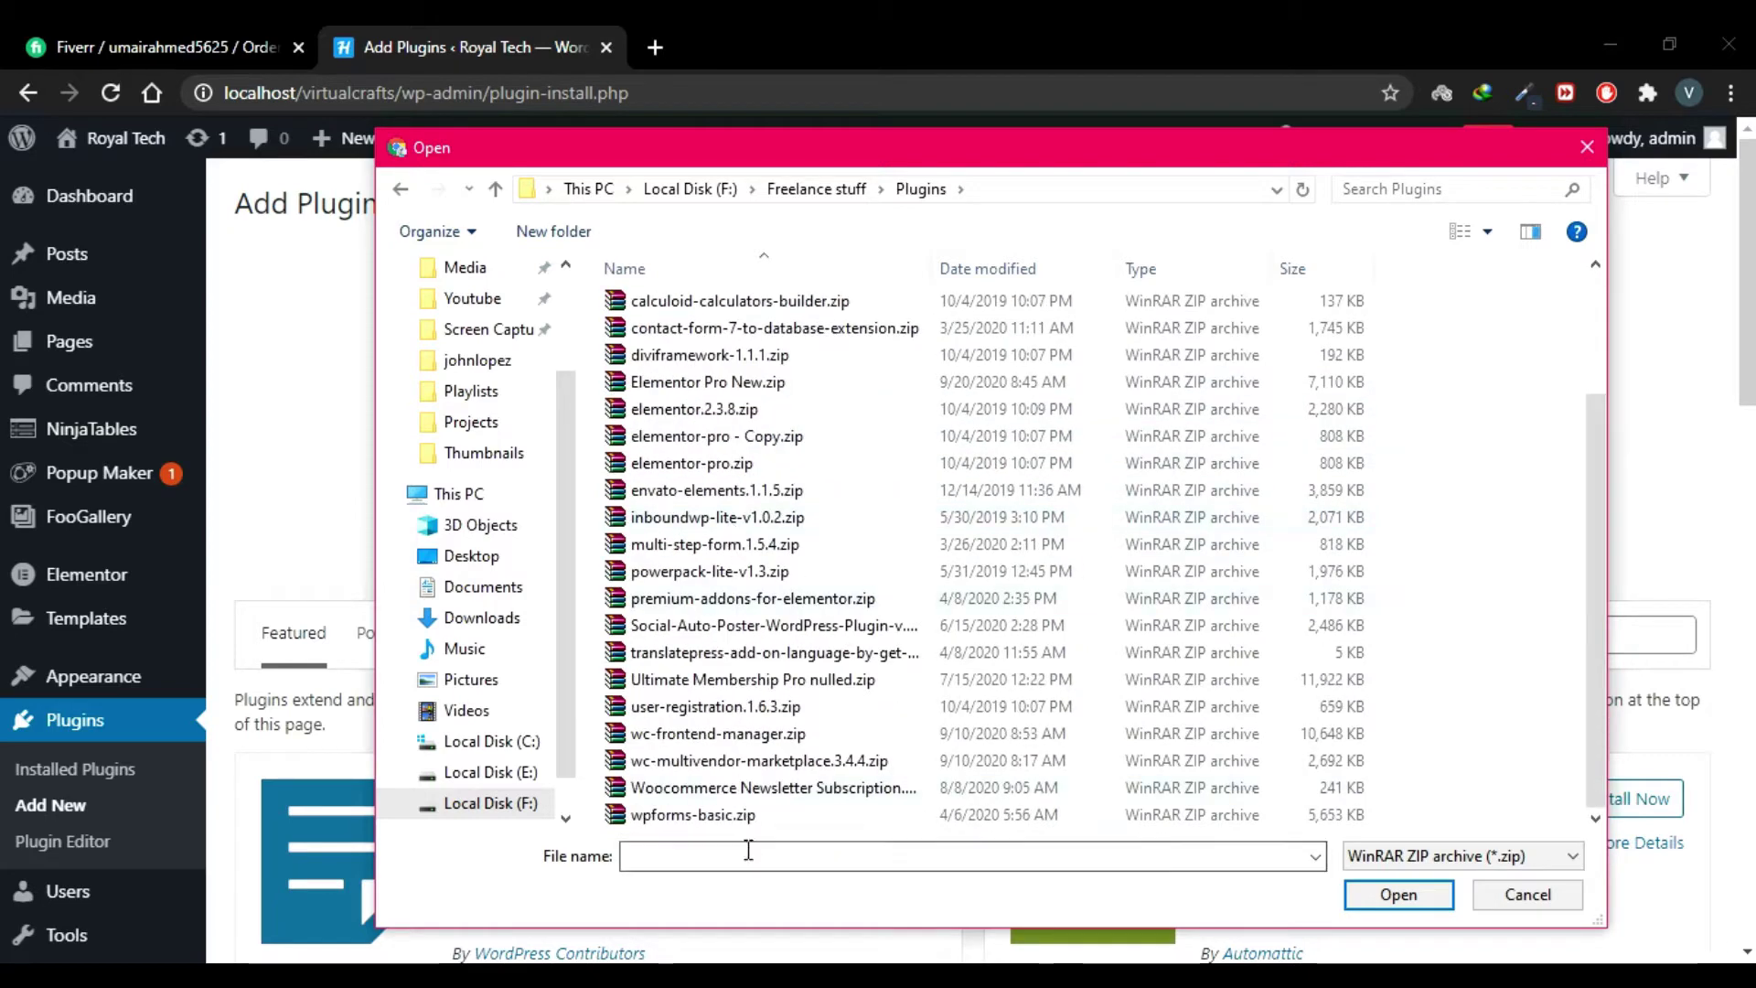
pyautogui.doubleClick(741, 815)
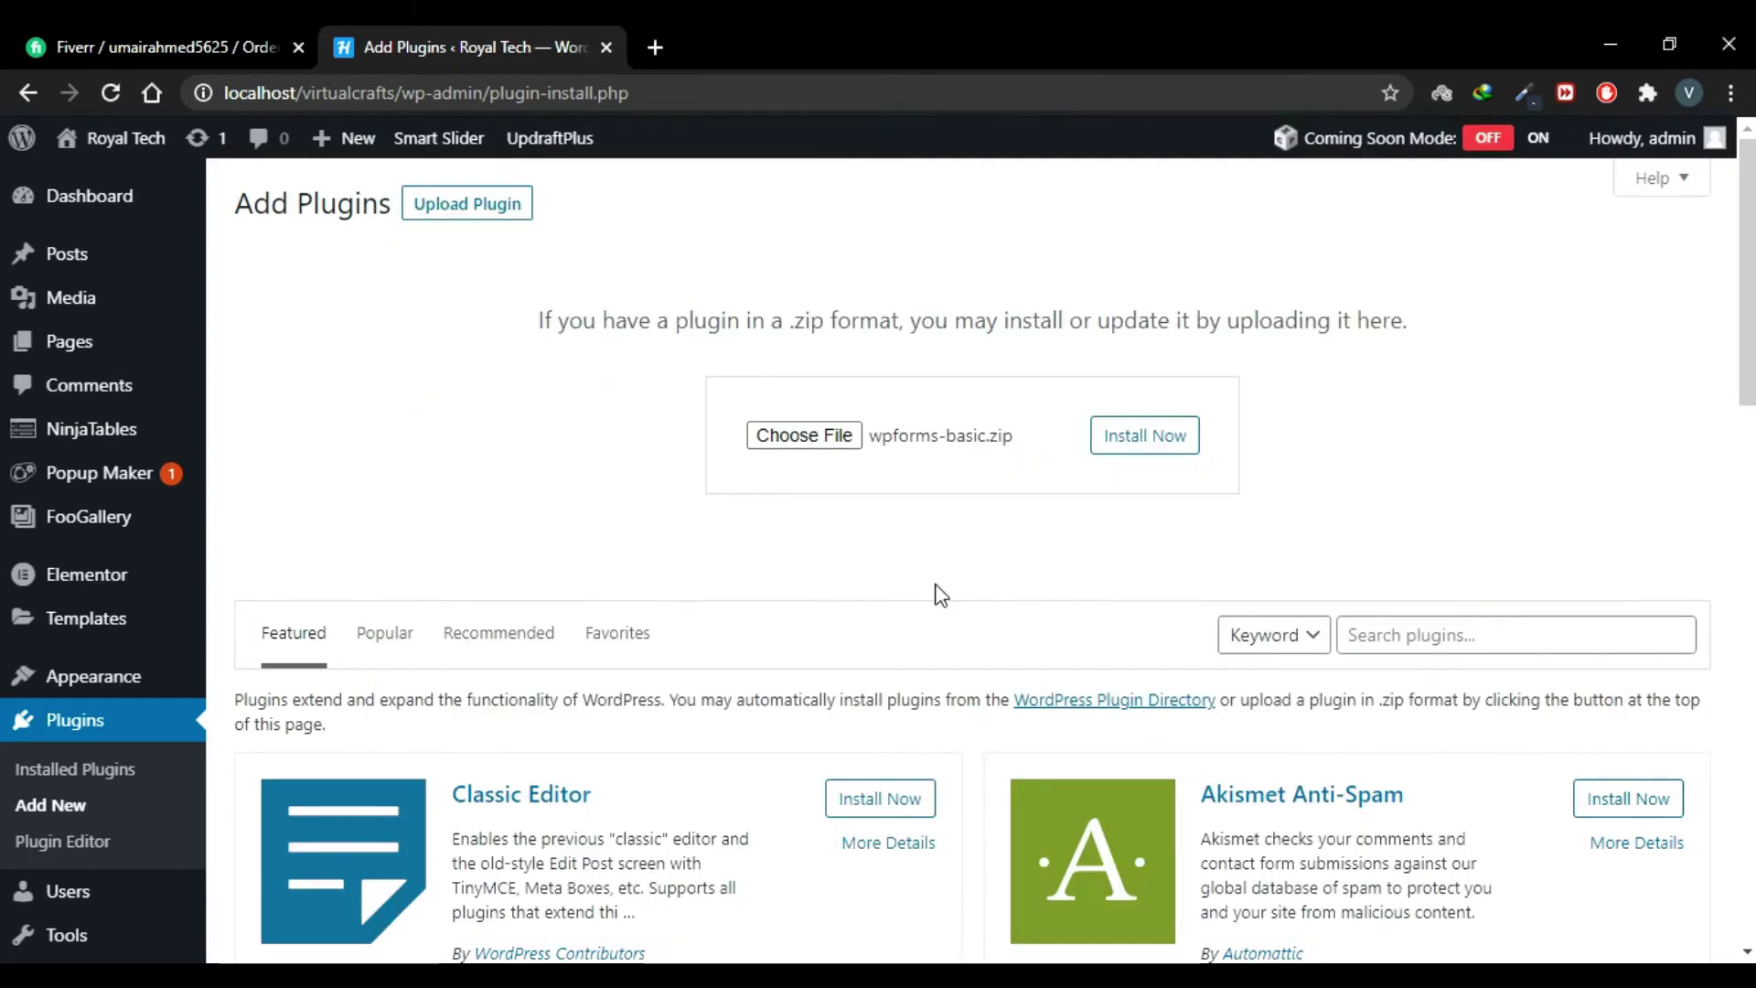
pyautogui.click(1151, 449)
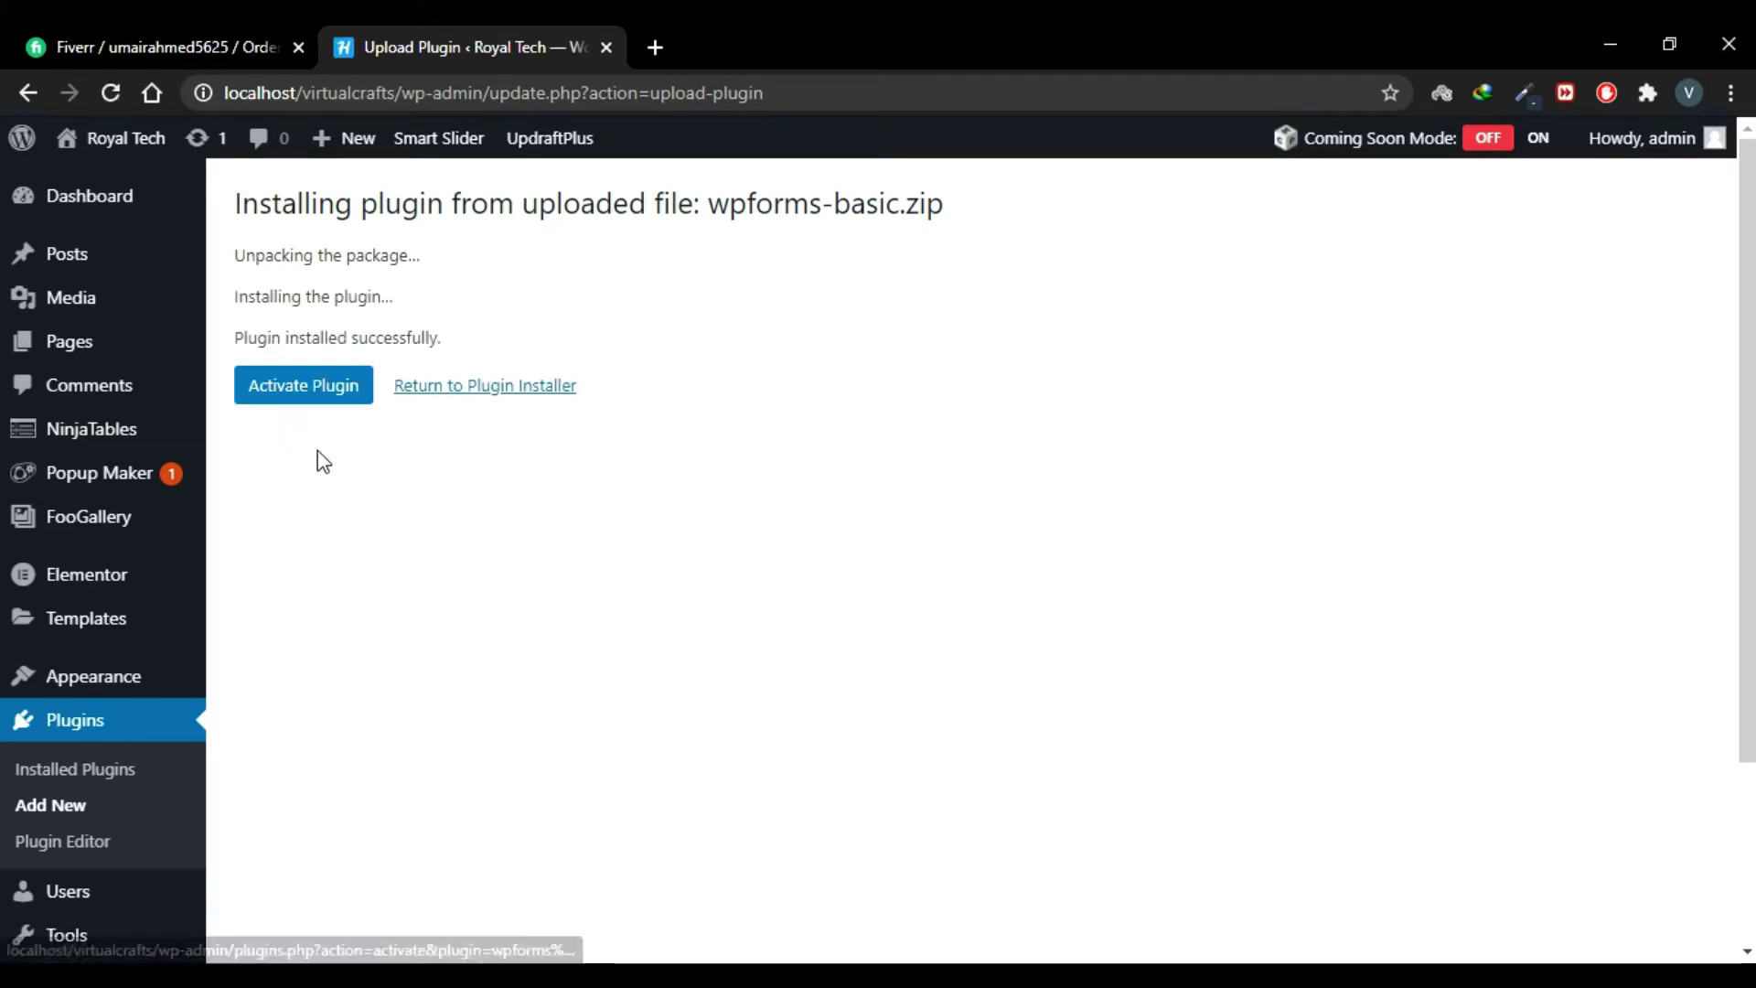
# Step: Activate WPForms and start creating the first form from the template list
pyautogui.click(309, 399)
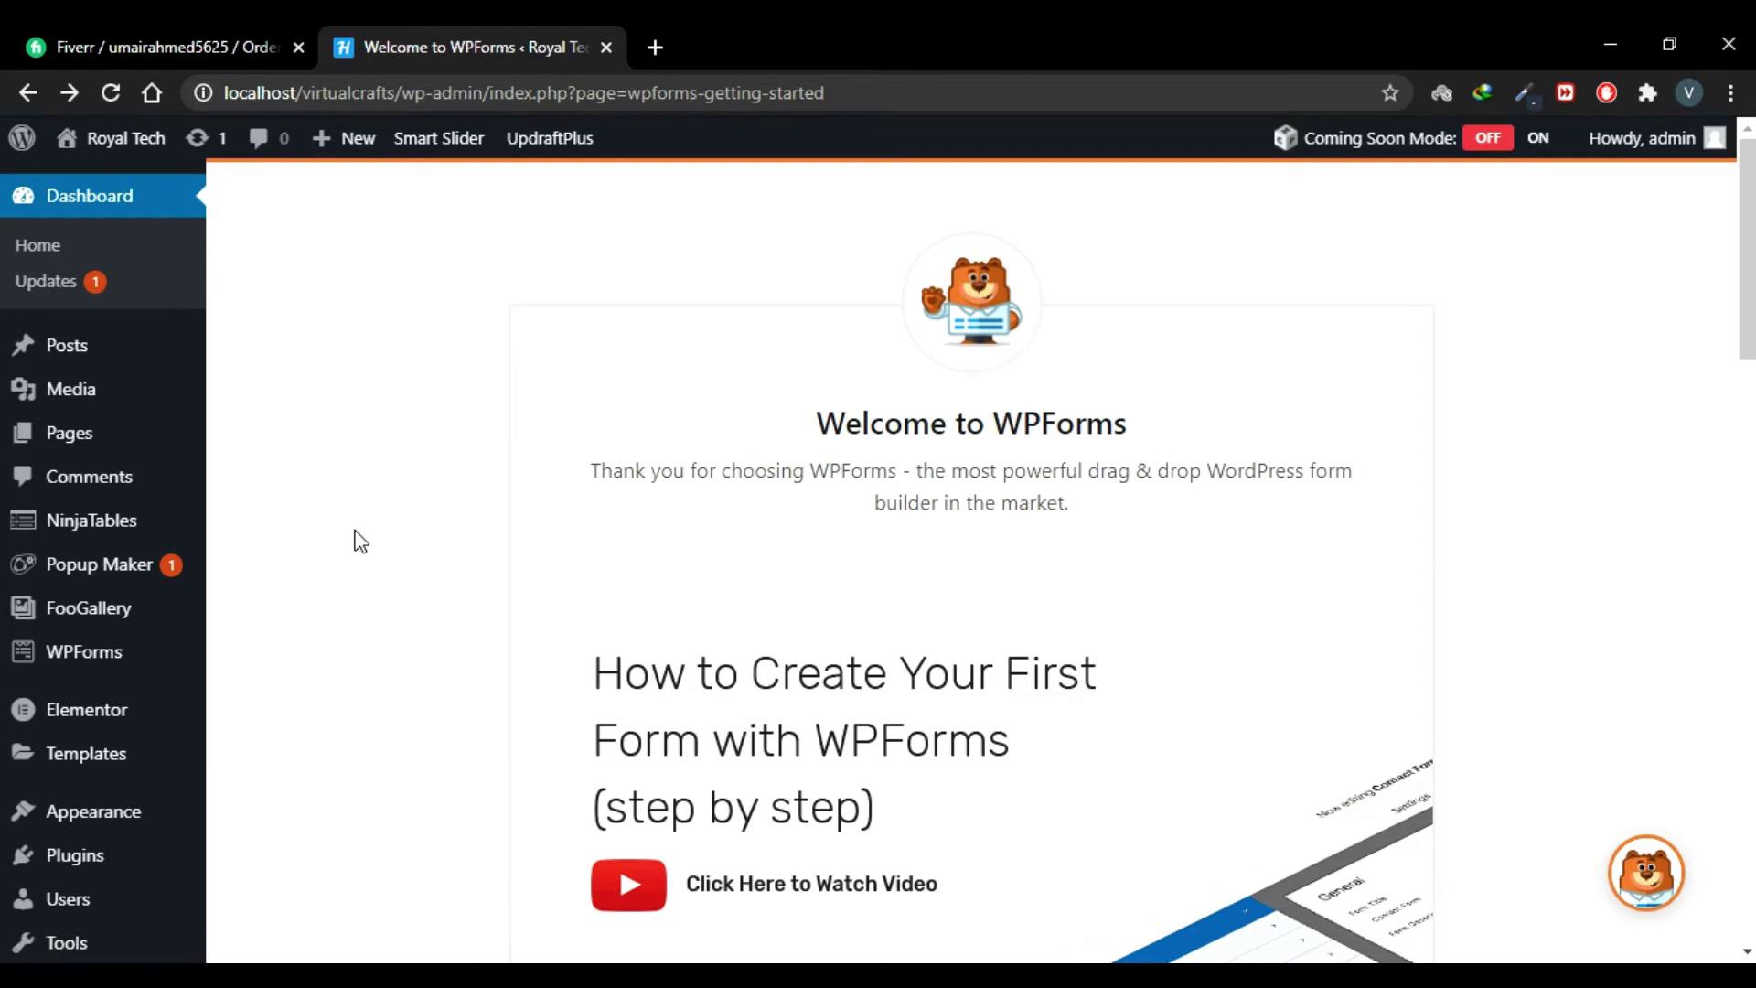
pyautogui.scroll(-6, 358, 539)
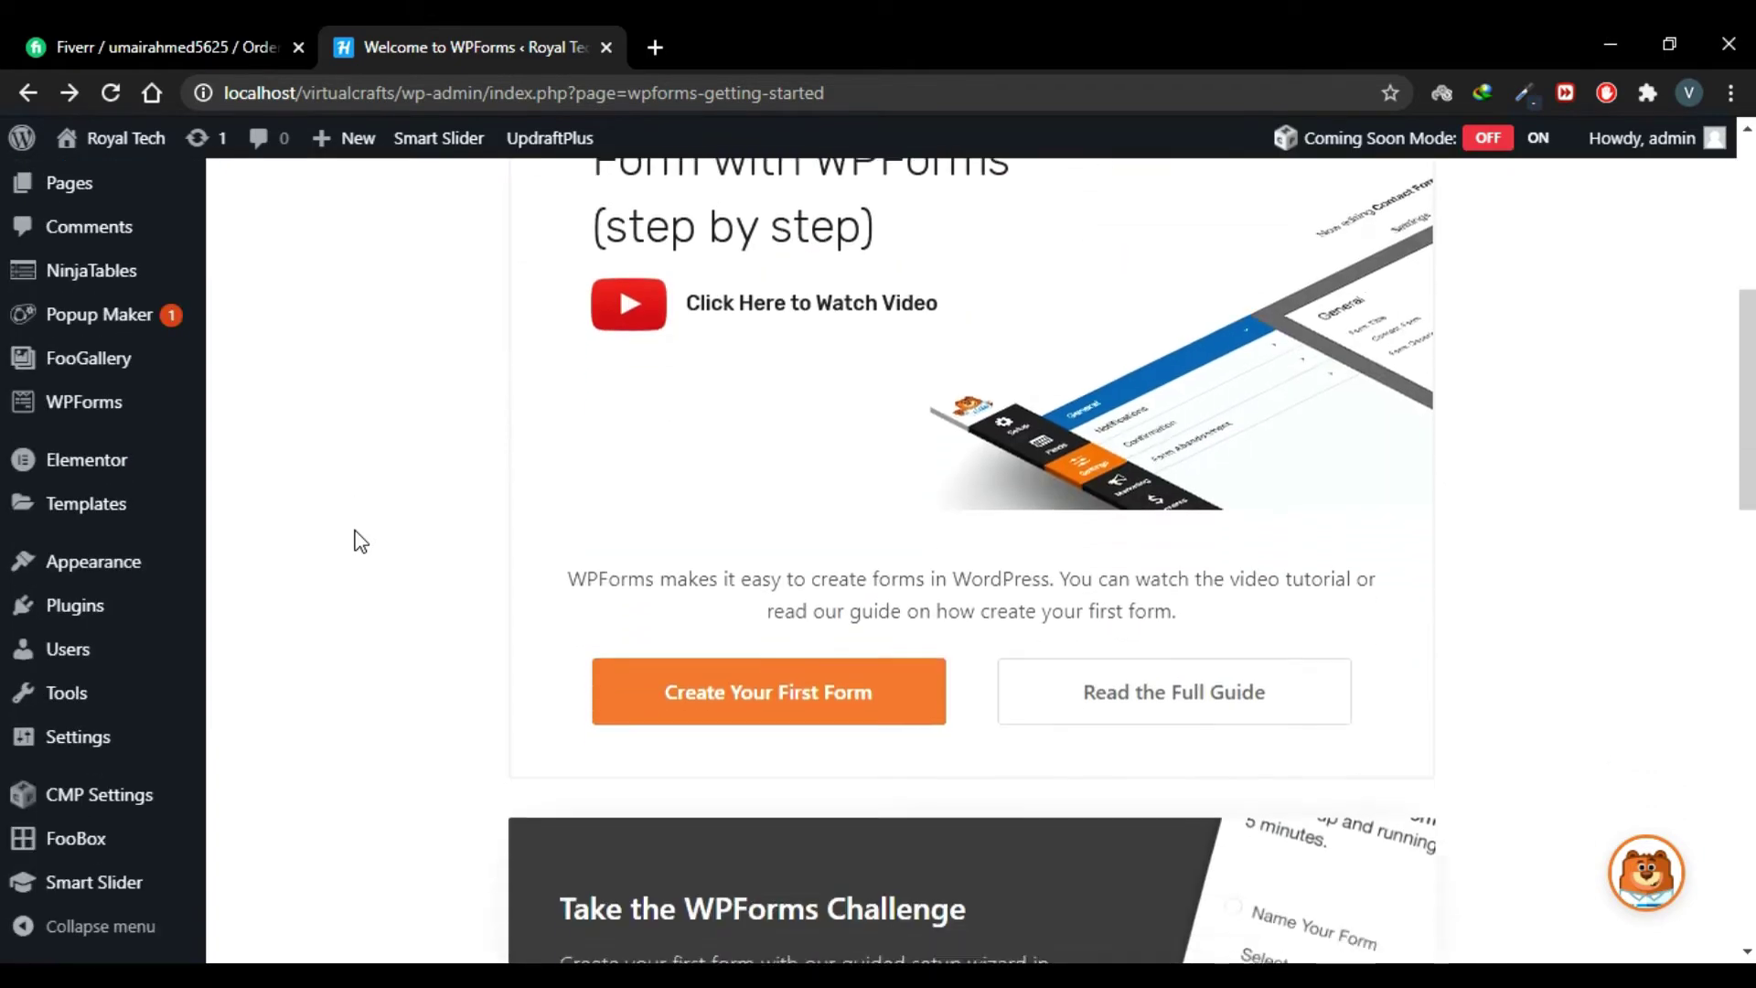
pyautogui.click(770, 720)
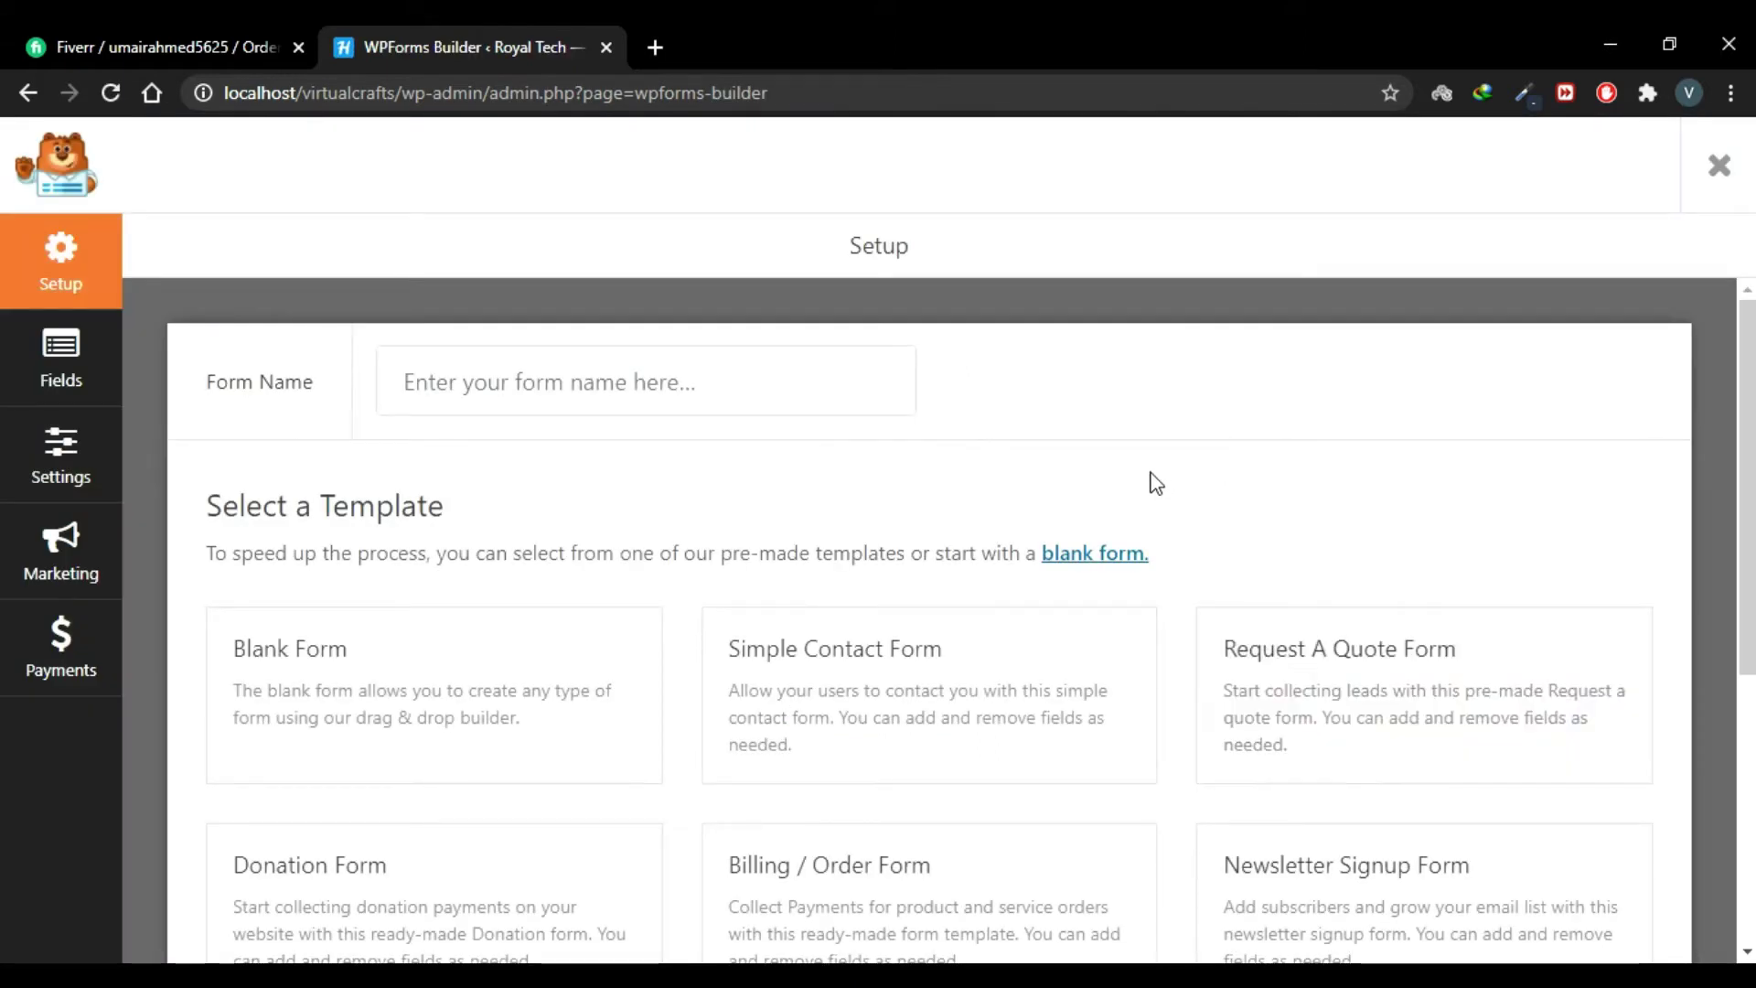
pyautogui.scroll(-2, 1150, 481)
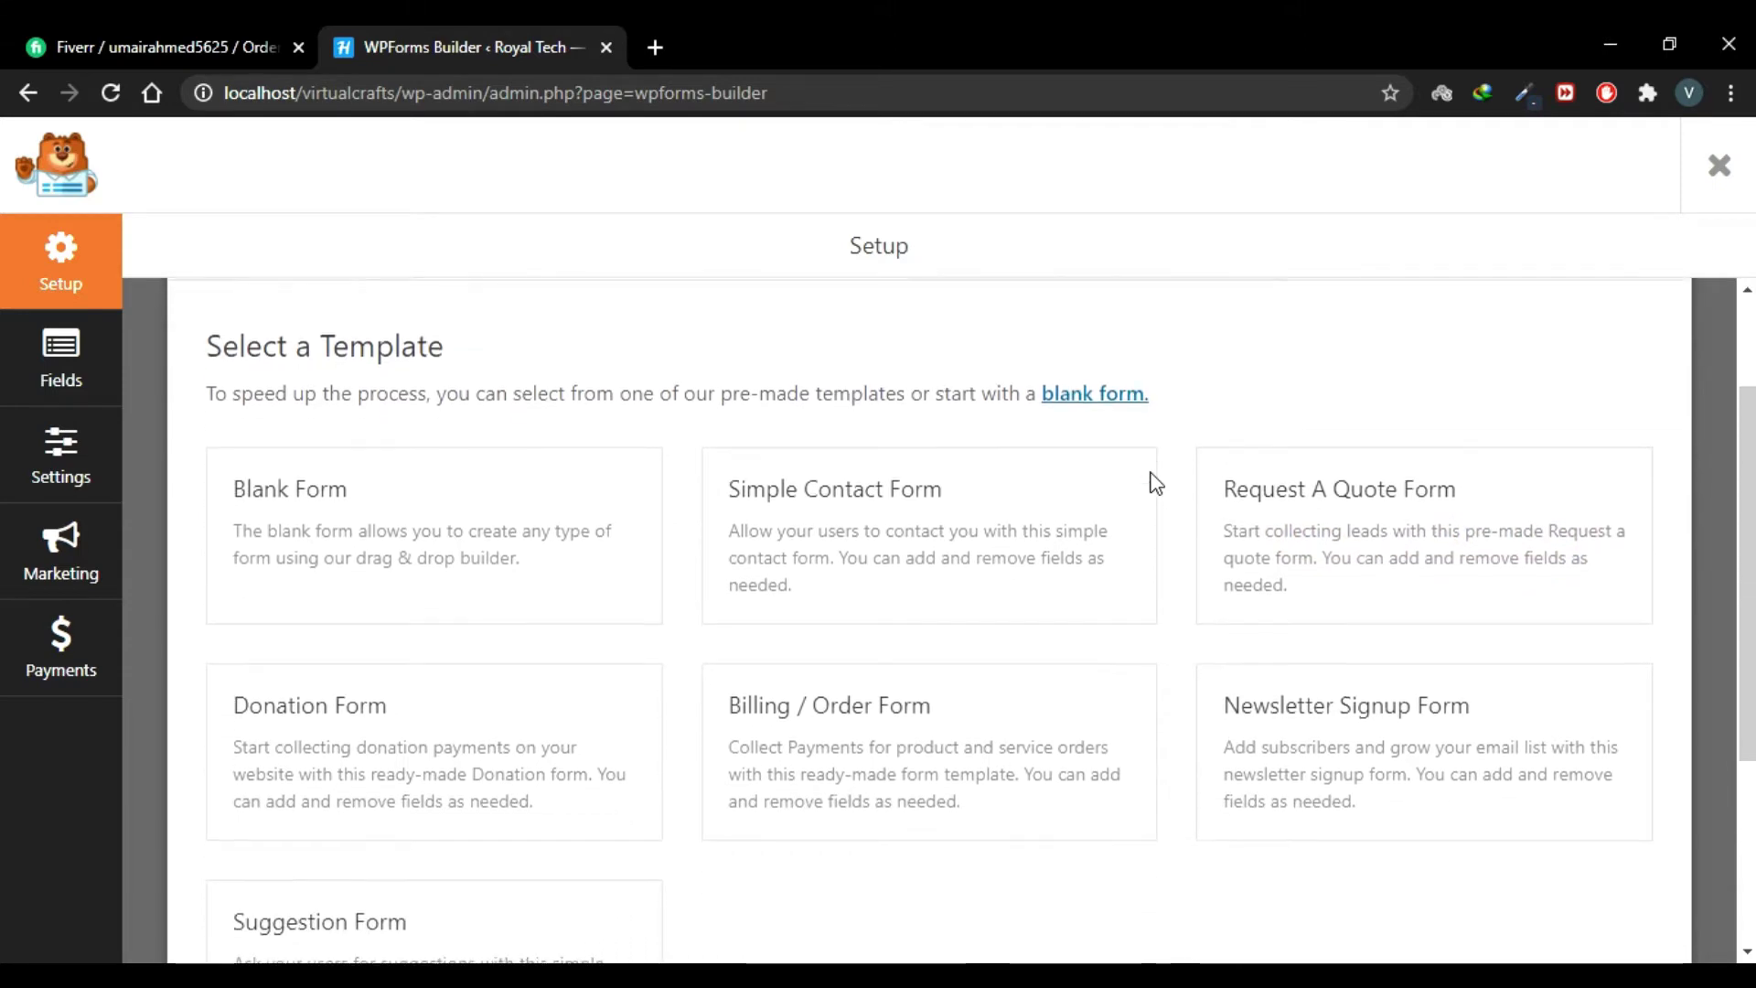
pyautogui.moveTo(439, 490)
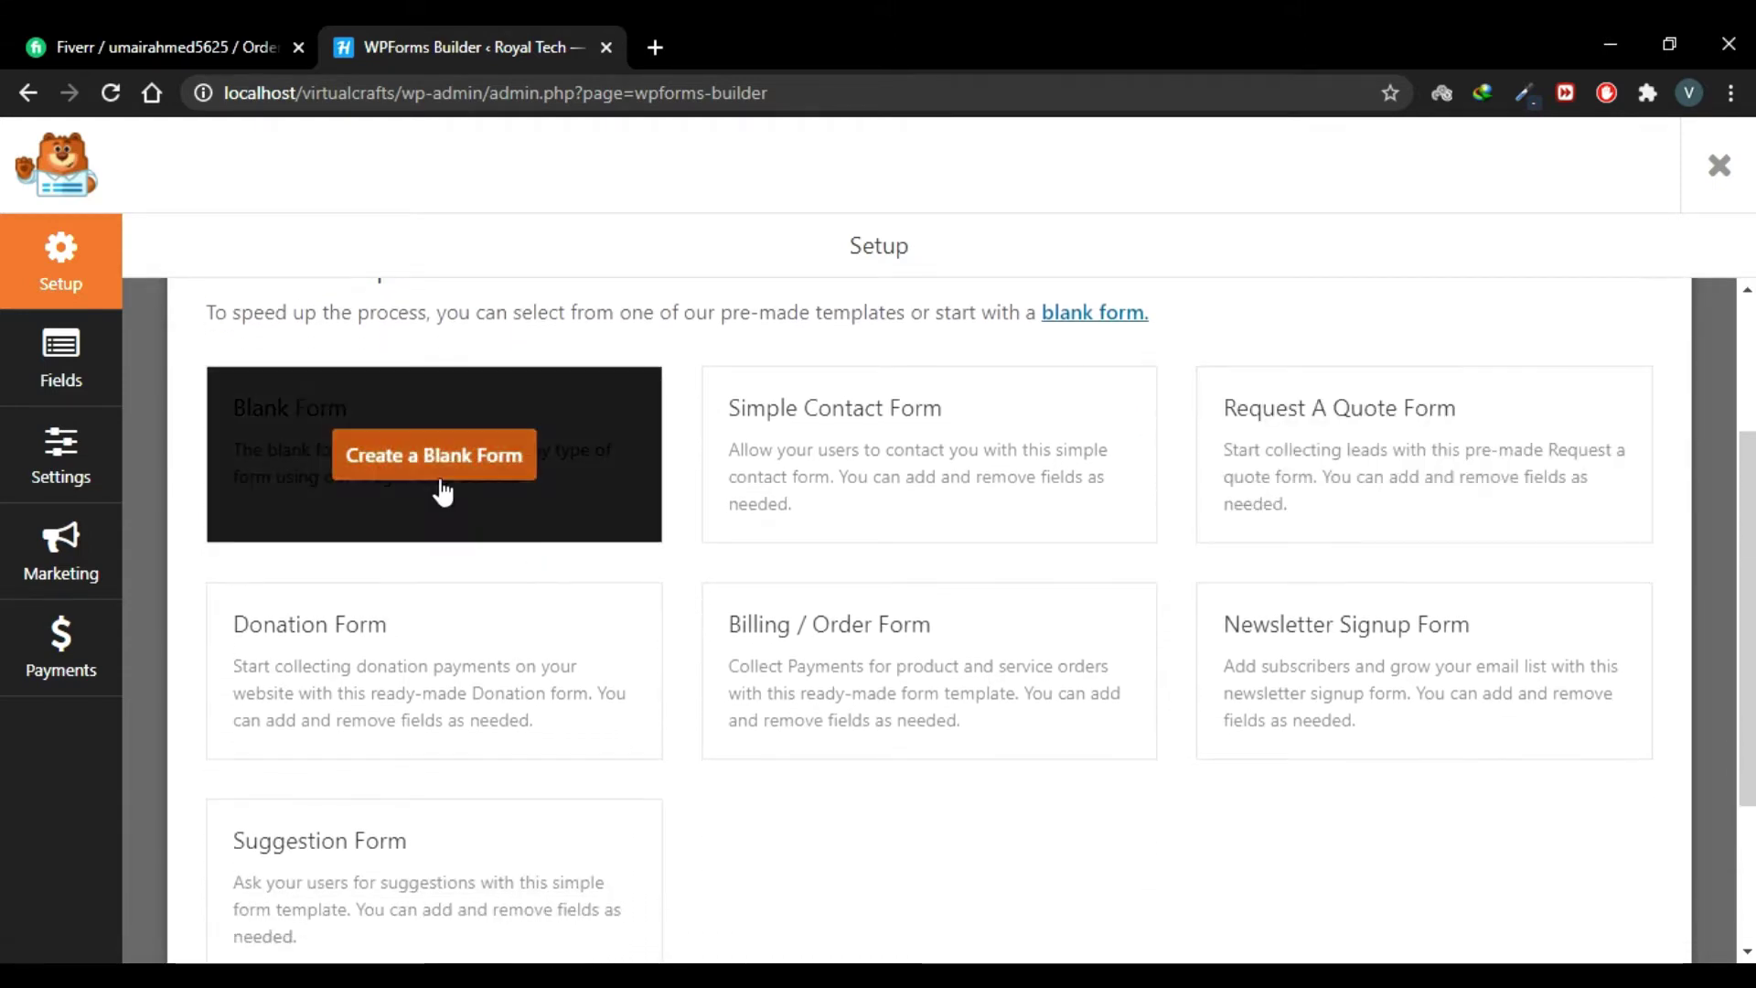
# Step: Start a blank form, add a Name field, and set its field size to Large
pyautogui.click(434, 456)
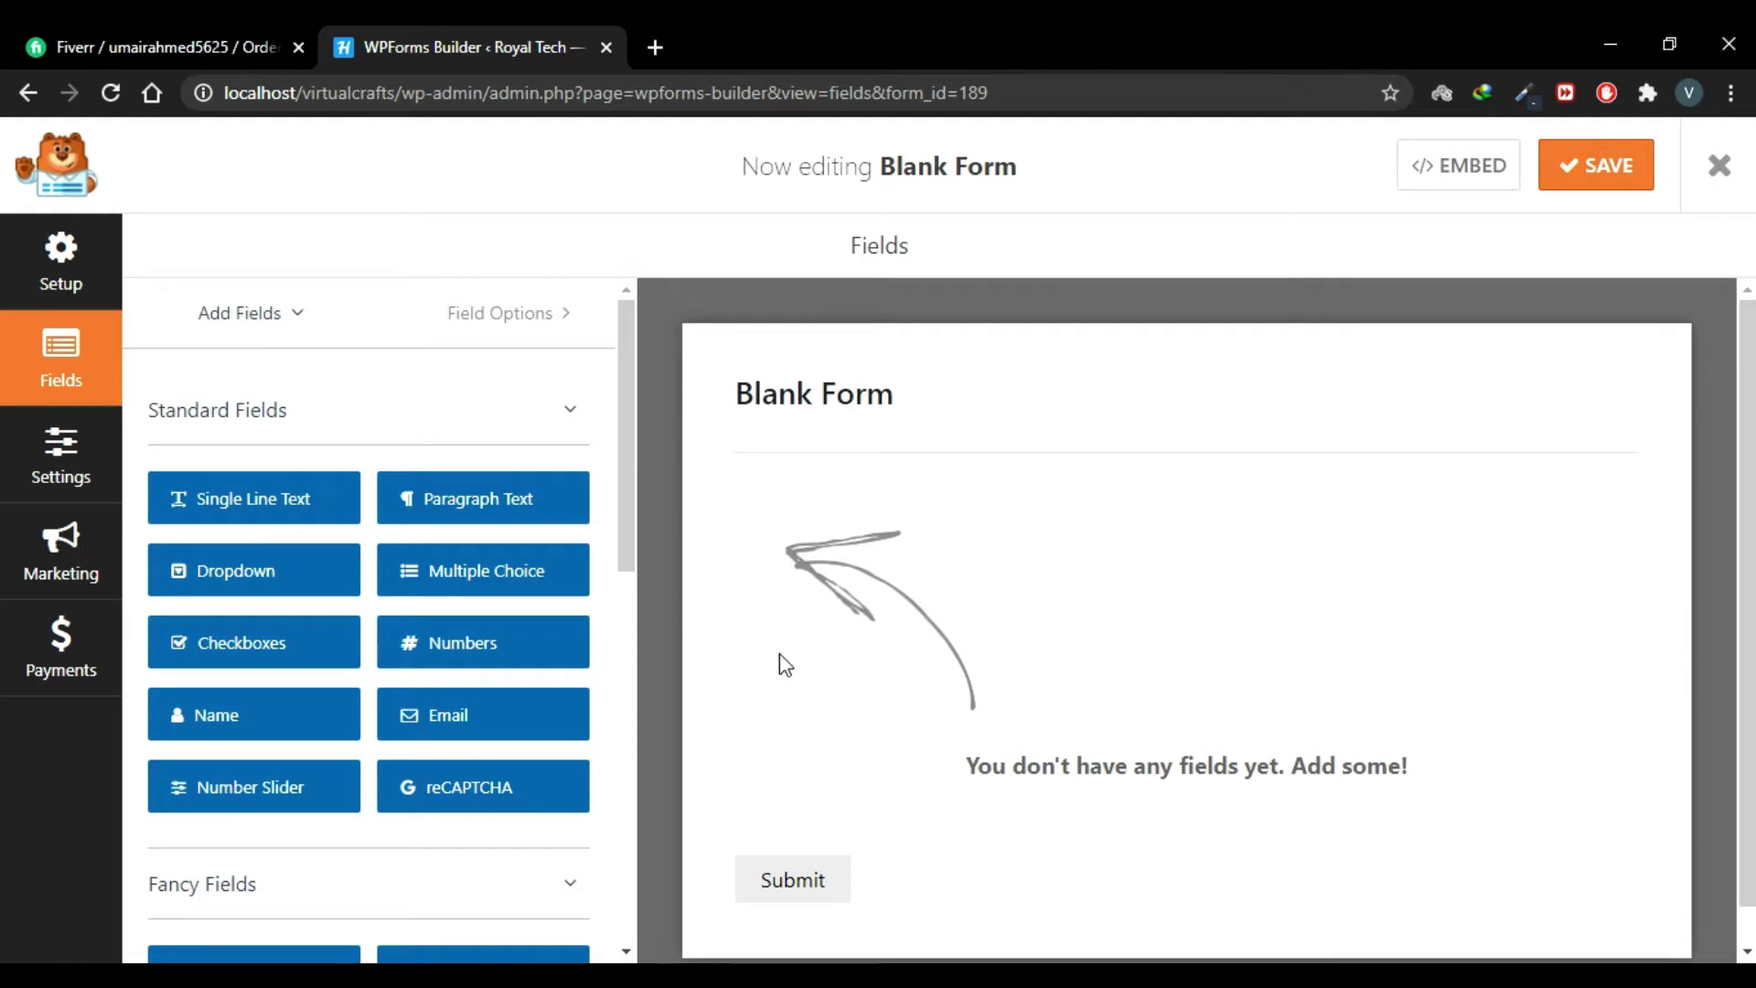
pyautogui.click(284, 732)
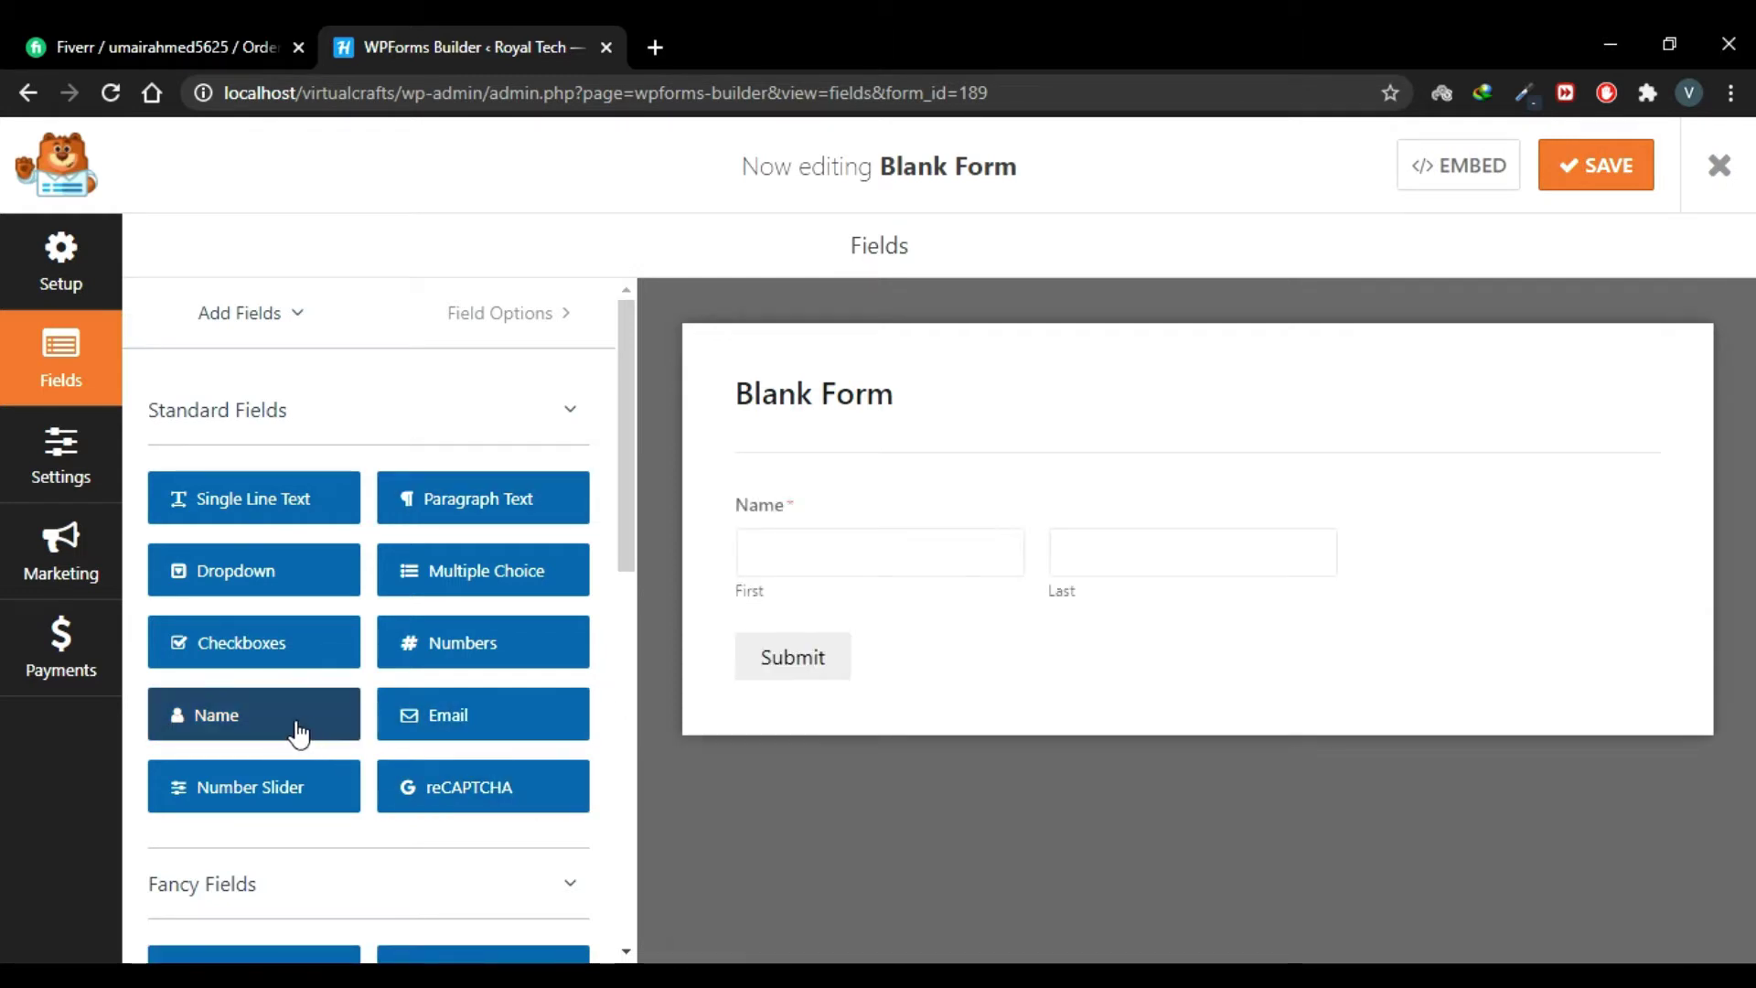
pyautogui.click(992, 515)
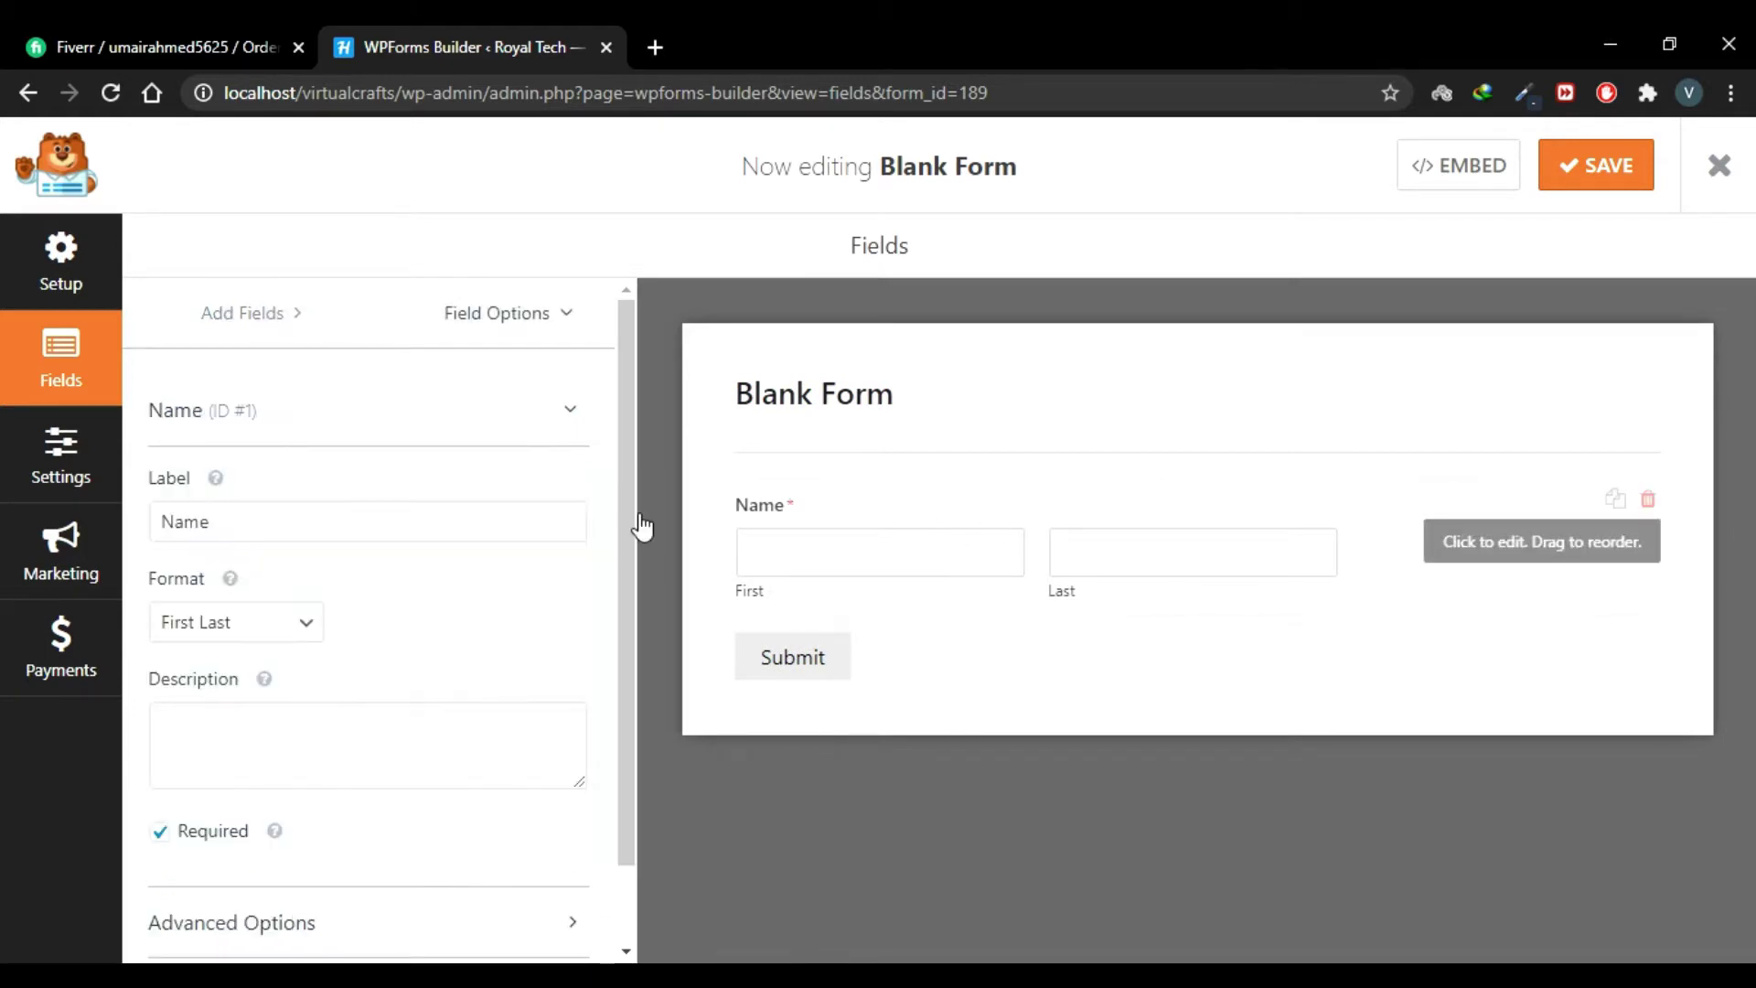
pyautogui.scroll(-1, 382, 802)
pyautogui.click(376, 831)
pyautogui.scroll(-2, 376, 832)
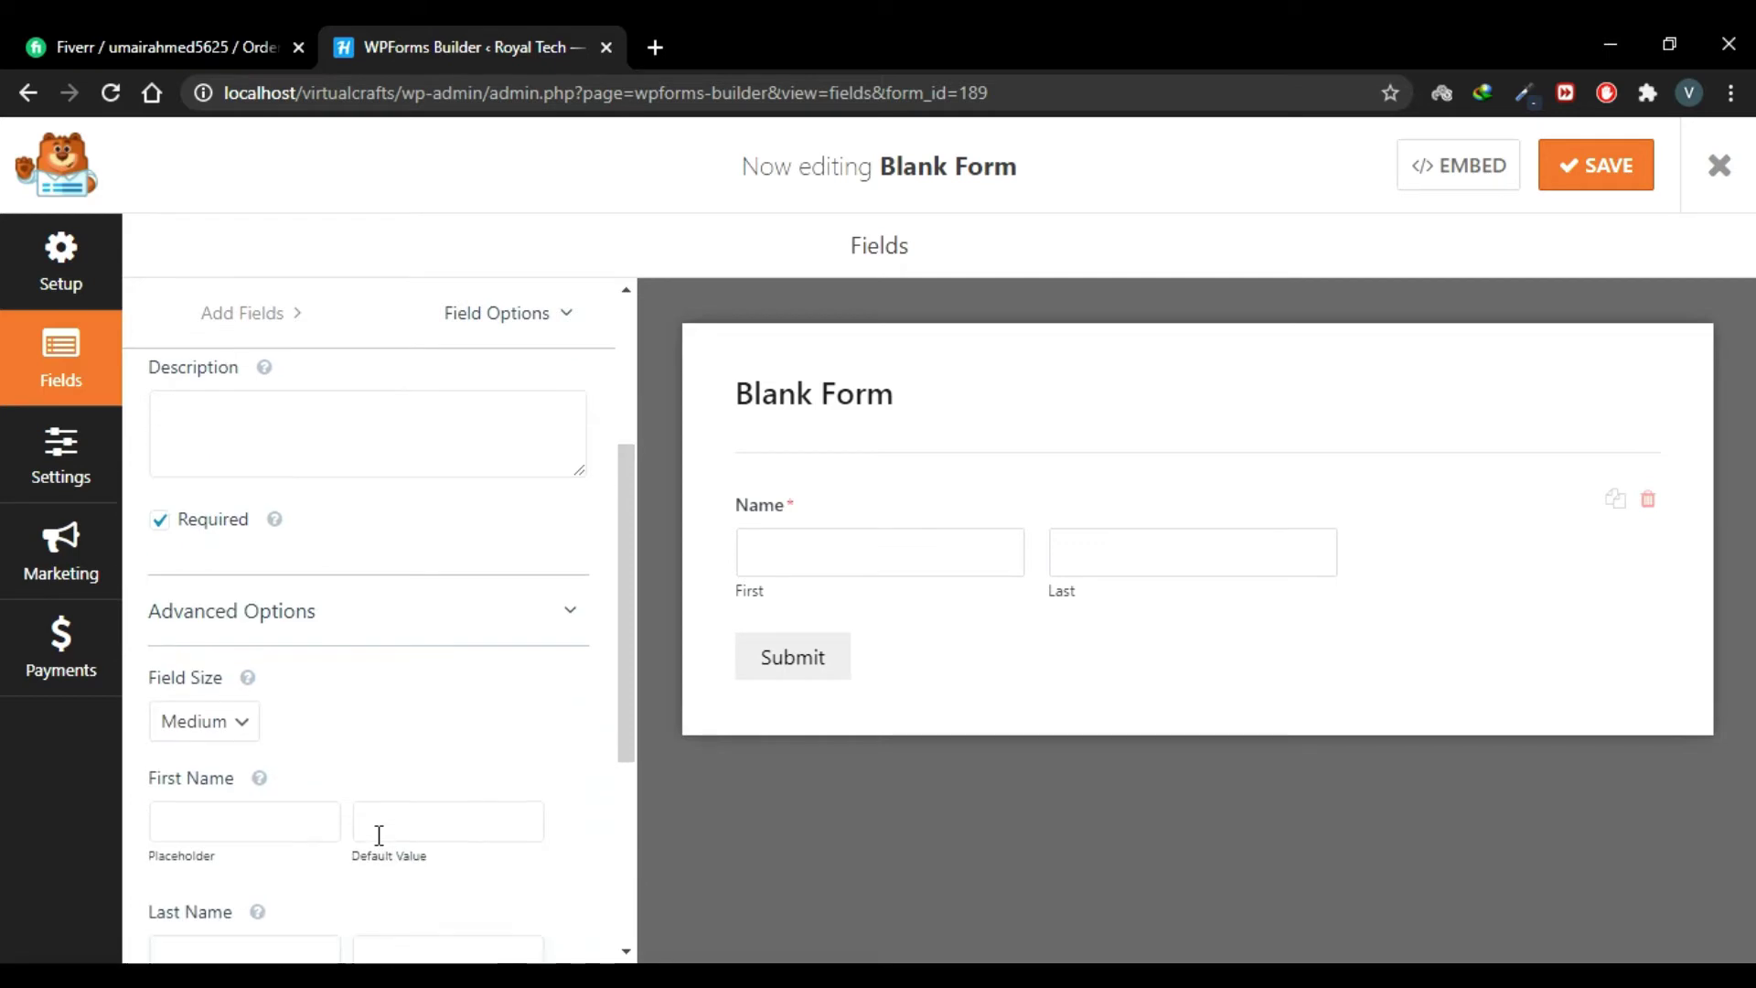
pyautogui.click(243, 731)
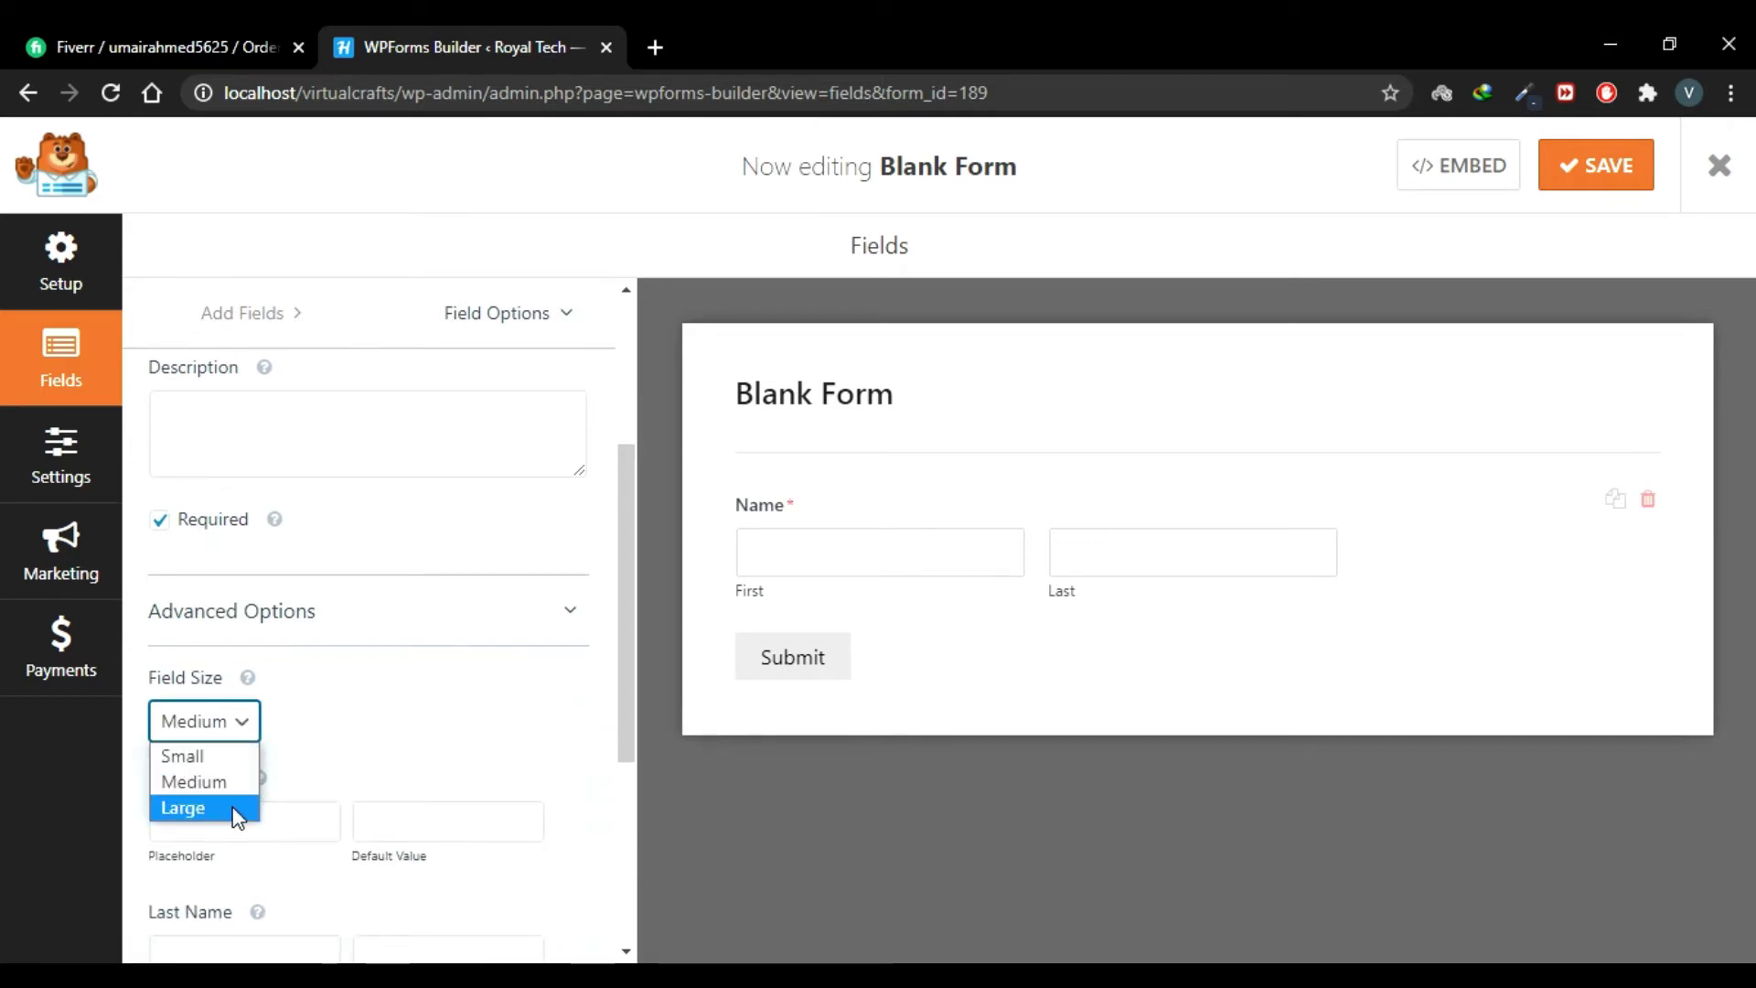
pyautogui.click(183, 808)
pyautogui.scroll(3, 242, 549)
pyautogui.click(250, 320)
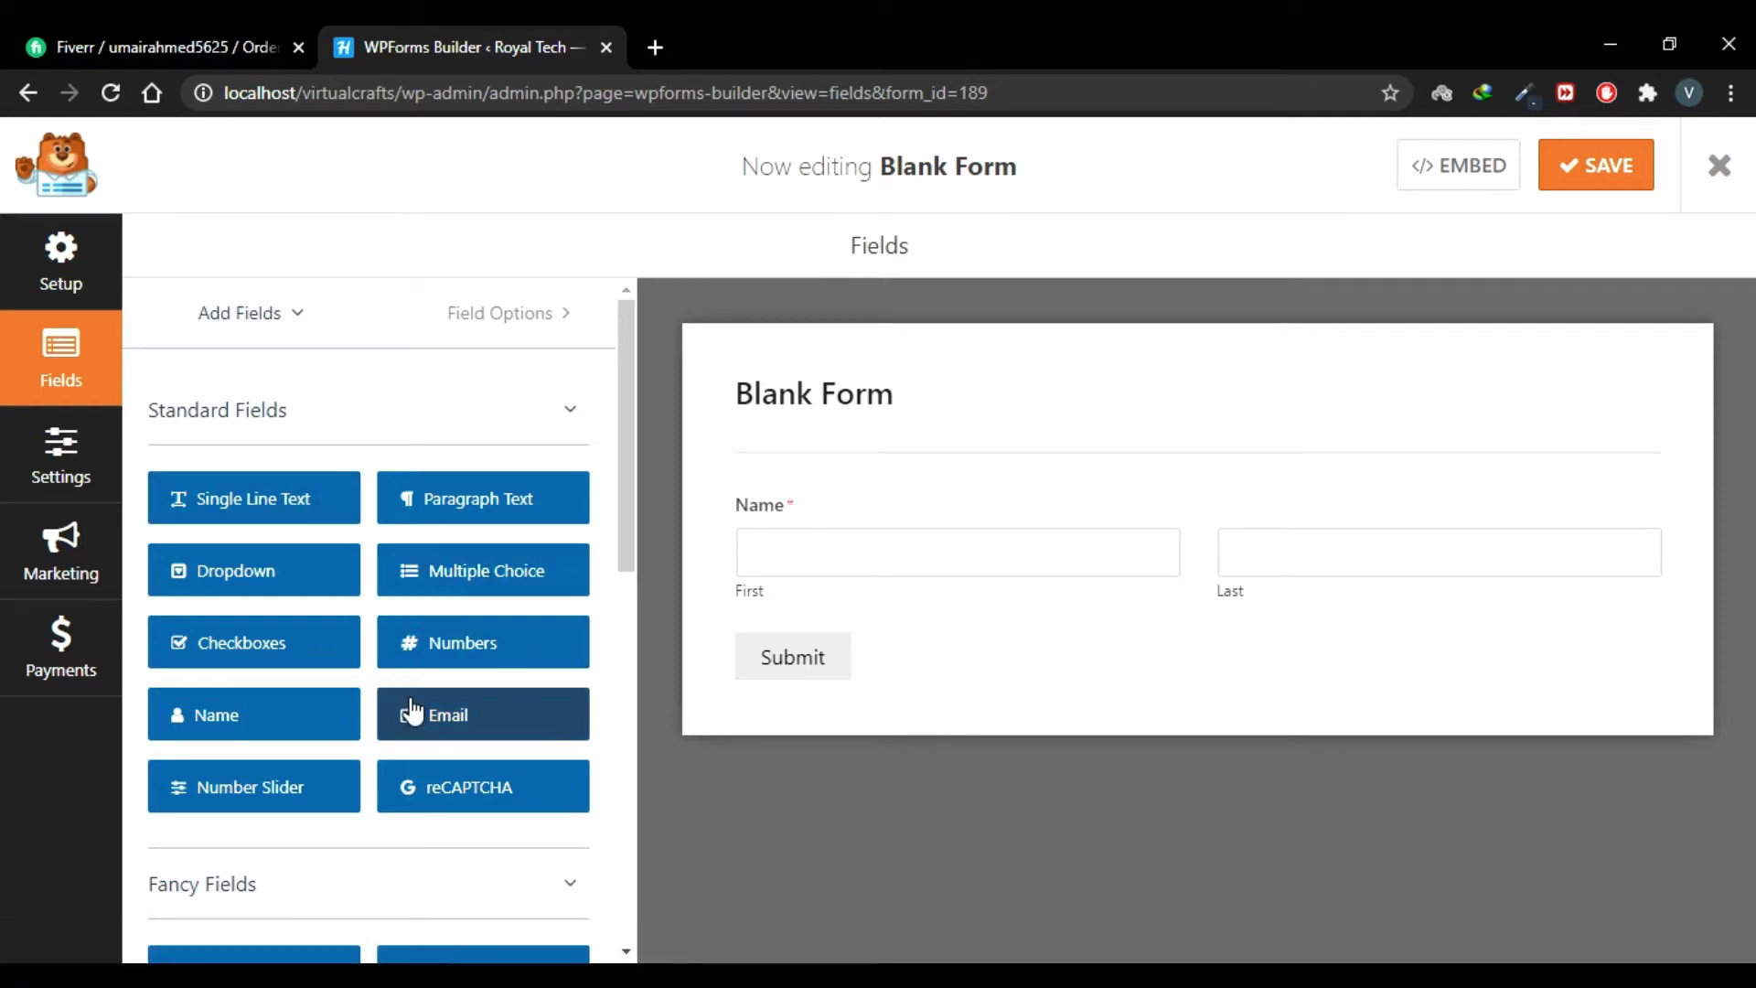
# Step: Add Email, Phone and Address fields below the Name field
pyautogui.moveTo(439, 731); pyautogui.dragTo(847, 631)
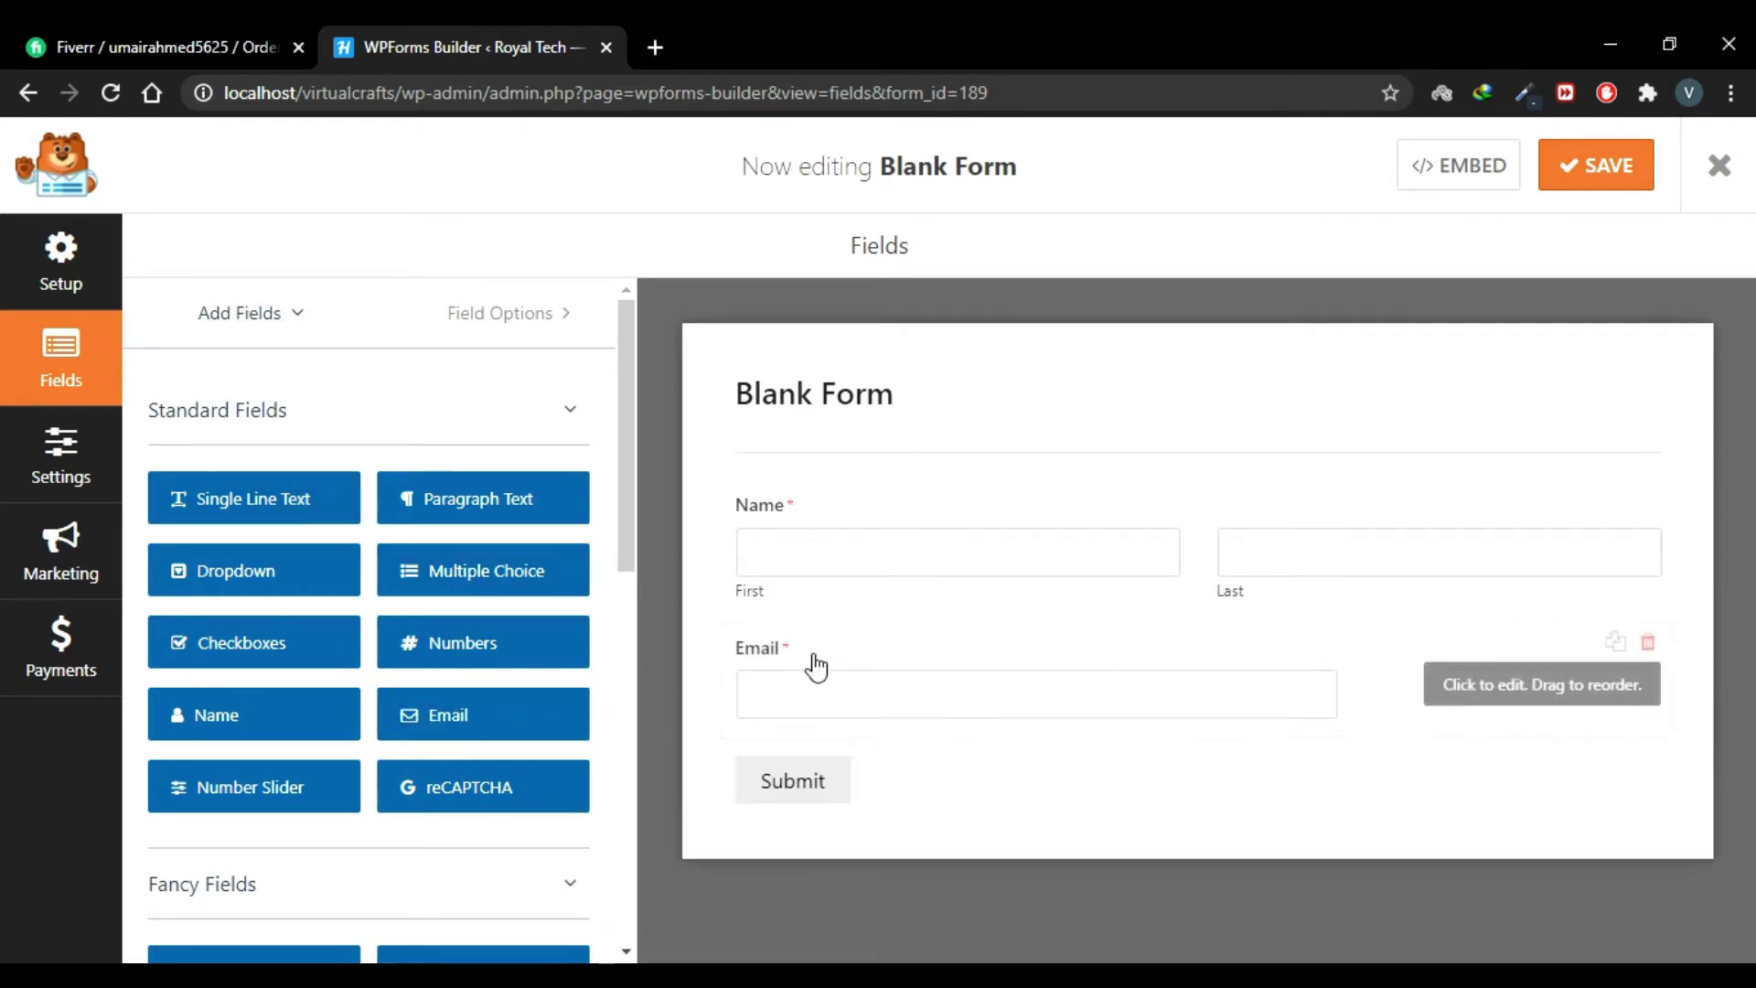
pyautogui.scroll(-3, 499, 573)
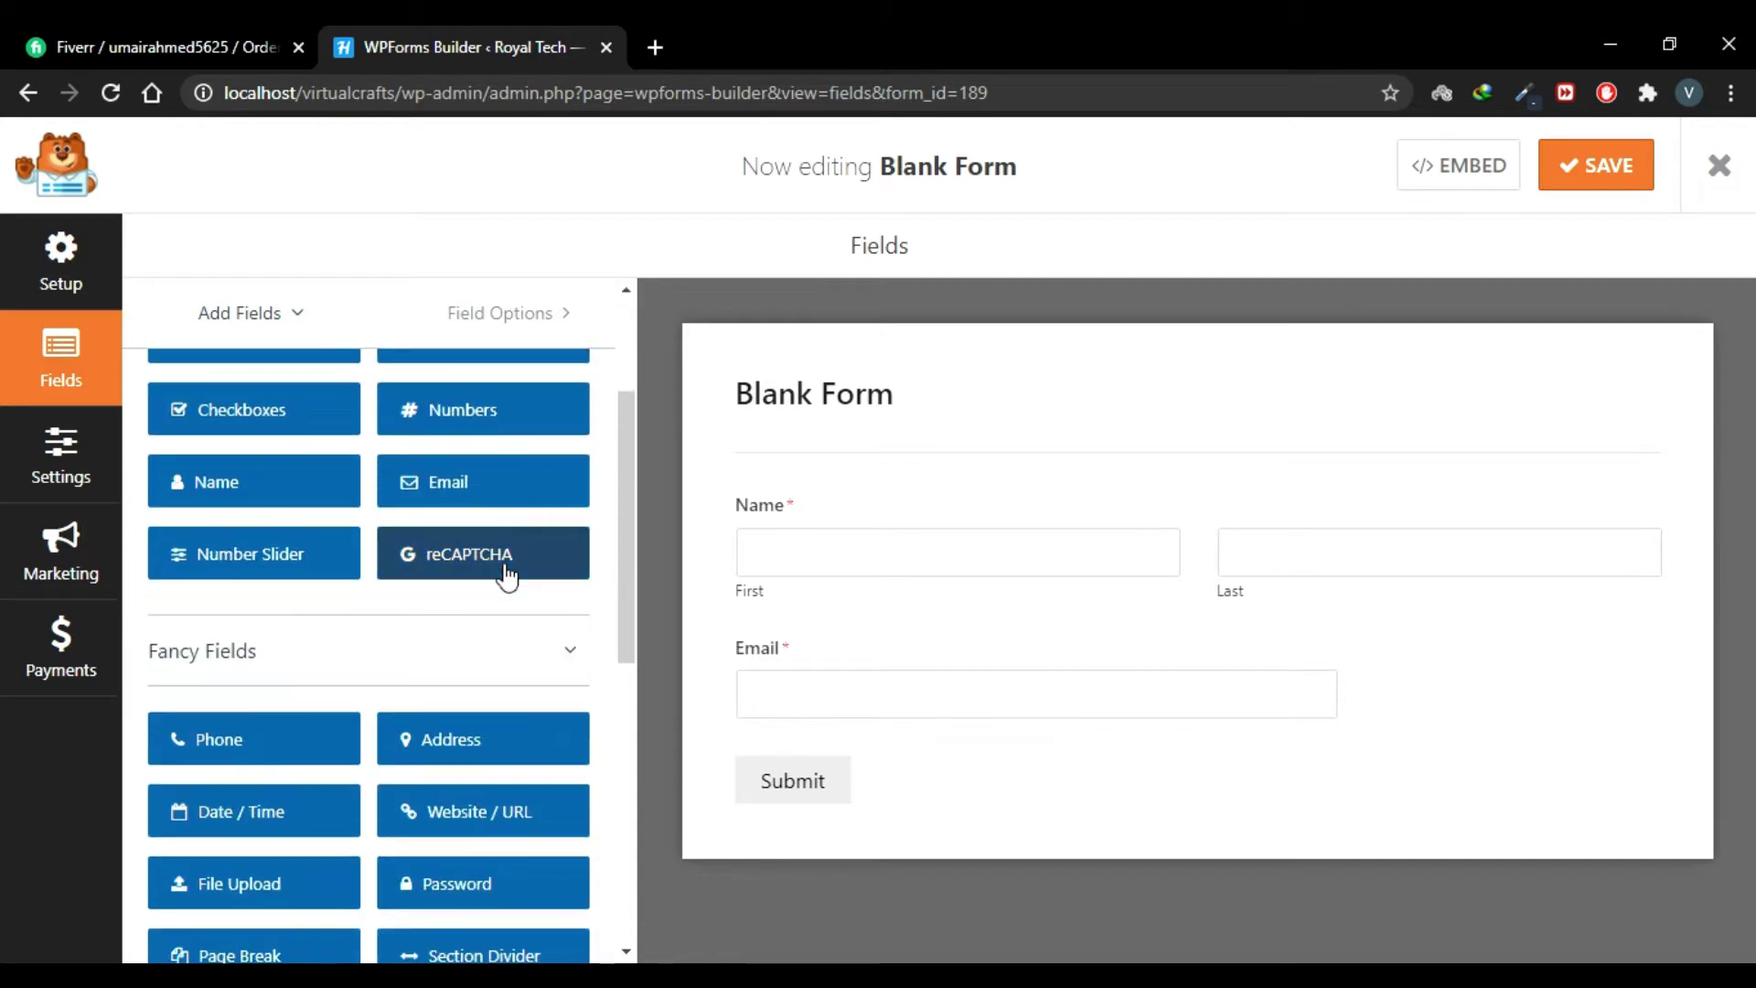
pyautogui.click(267, 746)
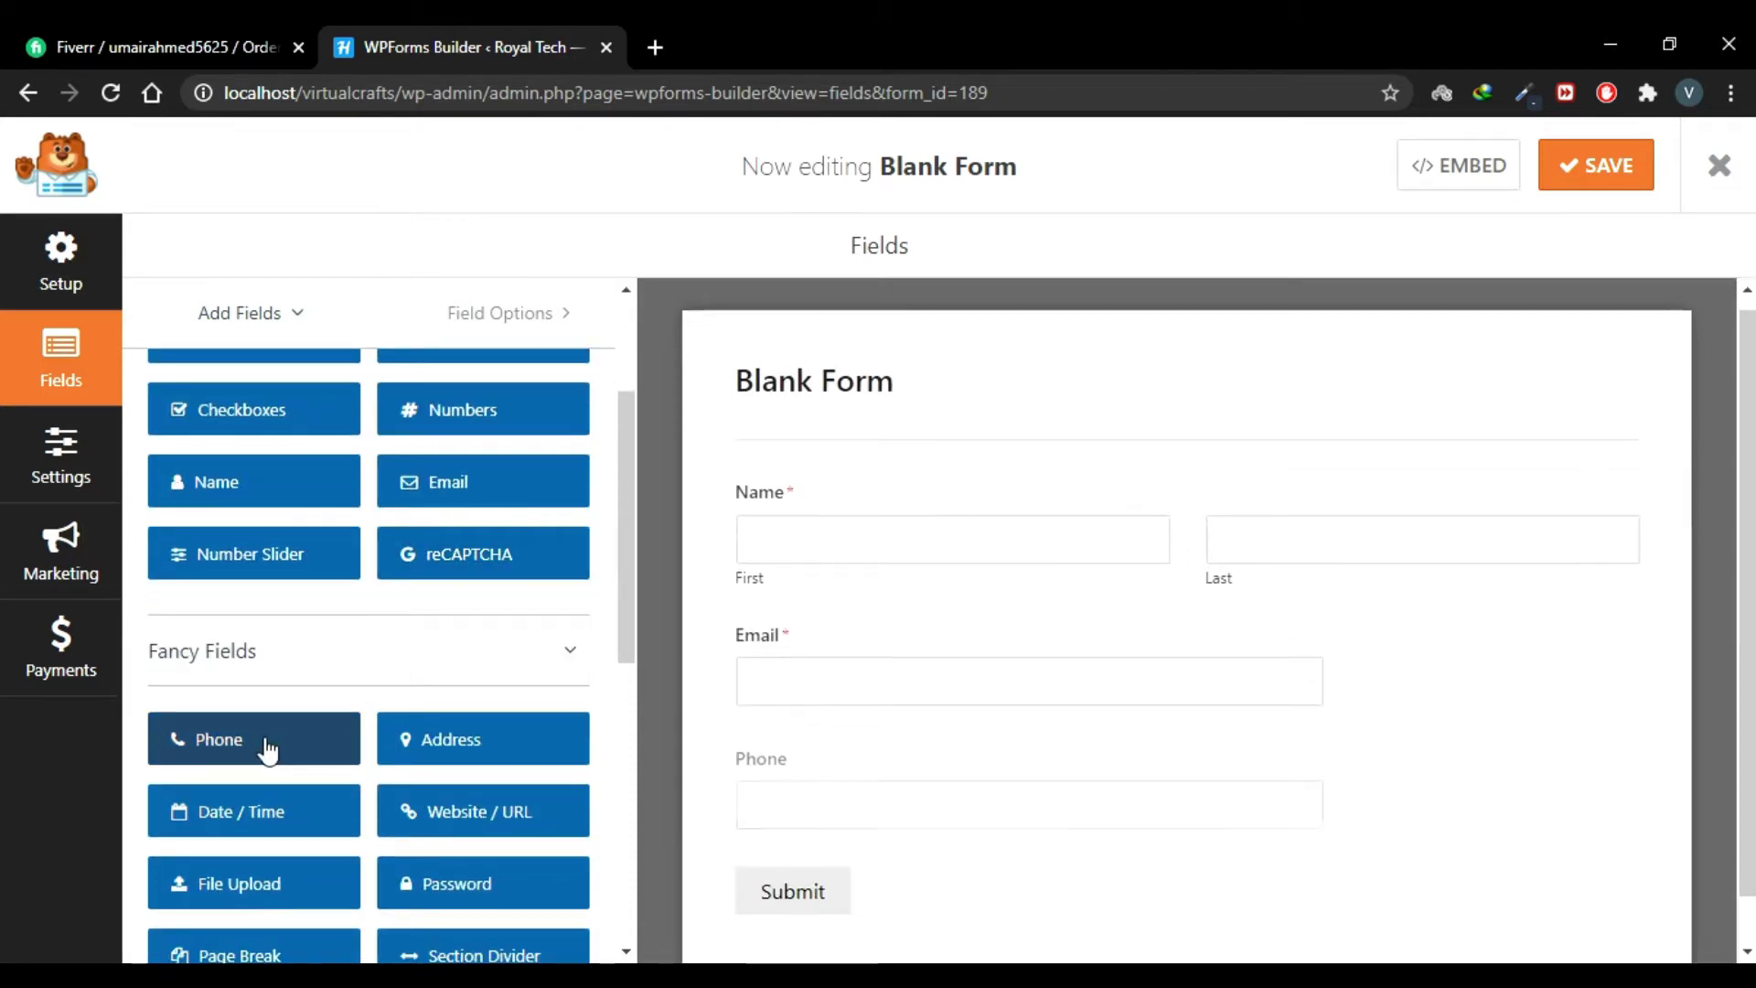
pyautogui.click(498, 746)
pyautogui.scroll(-2, 366, 641)
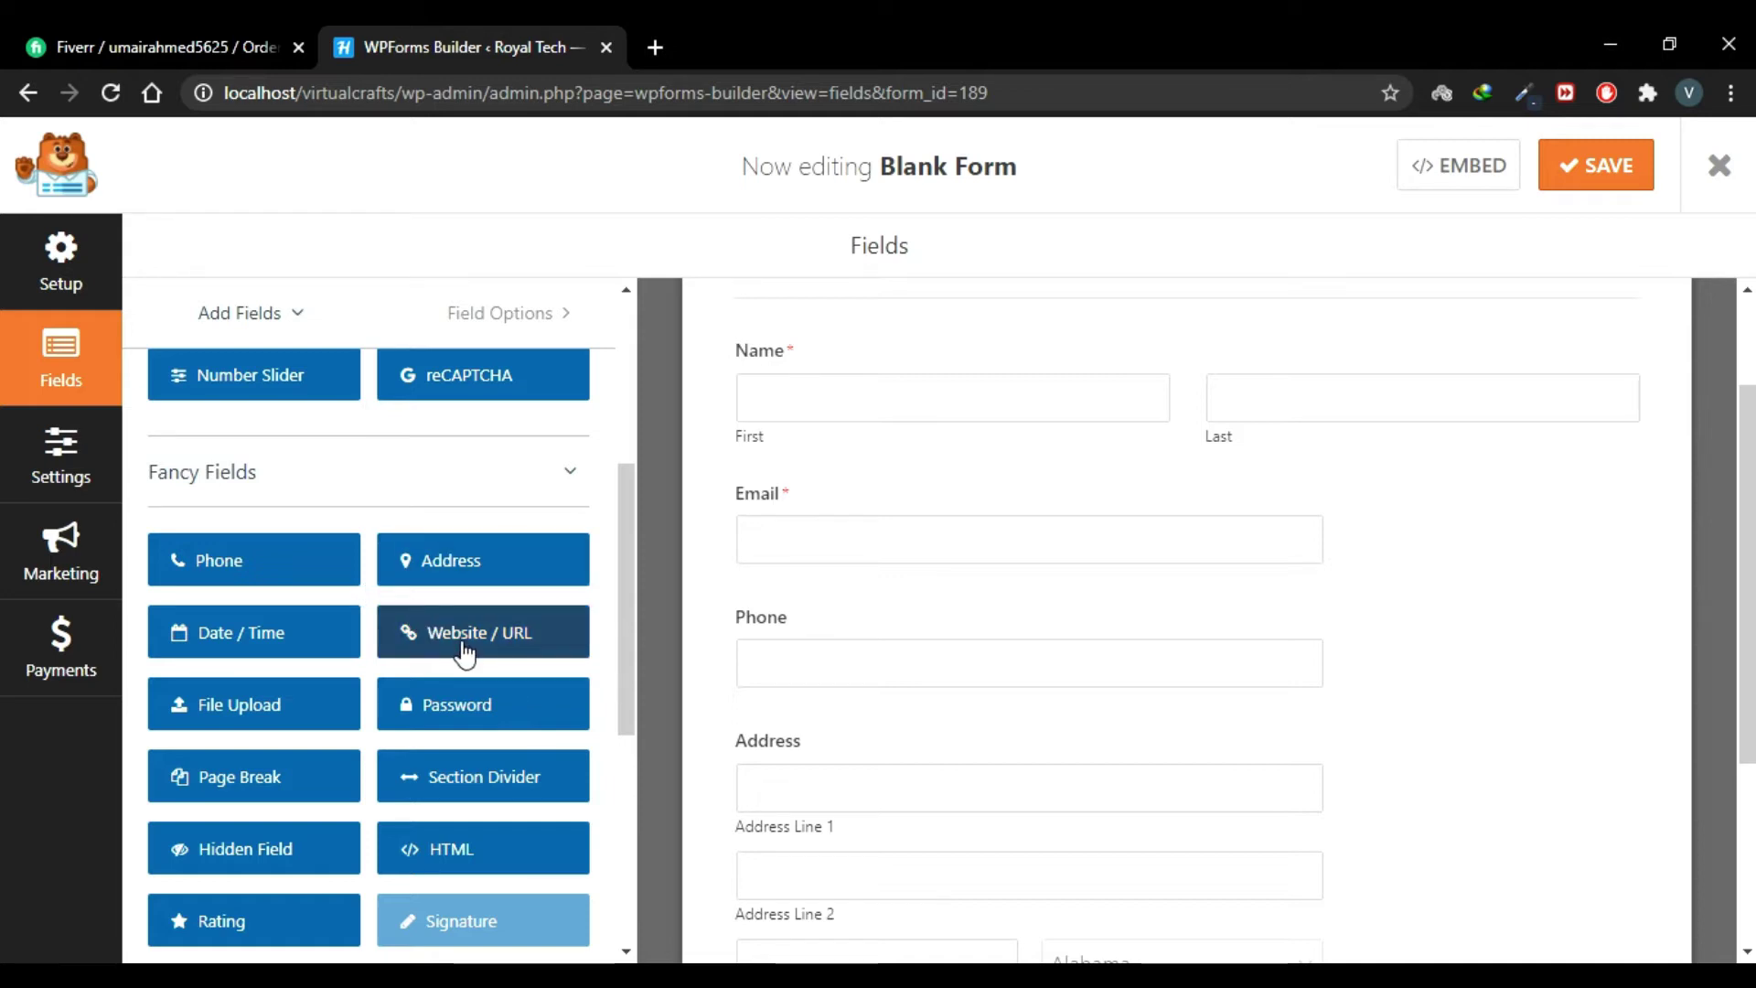
pyautogui.scroll(-4, 371, 682)
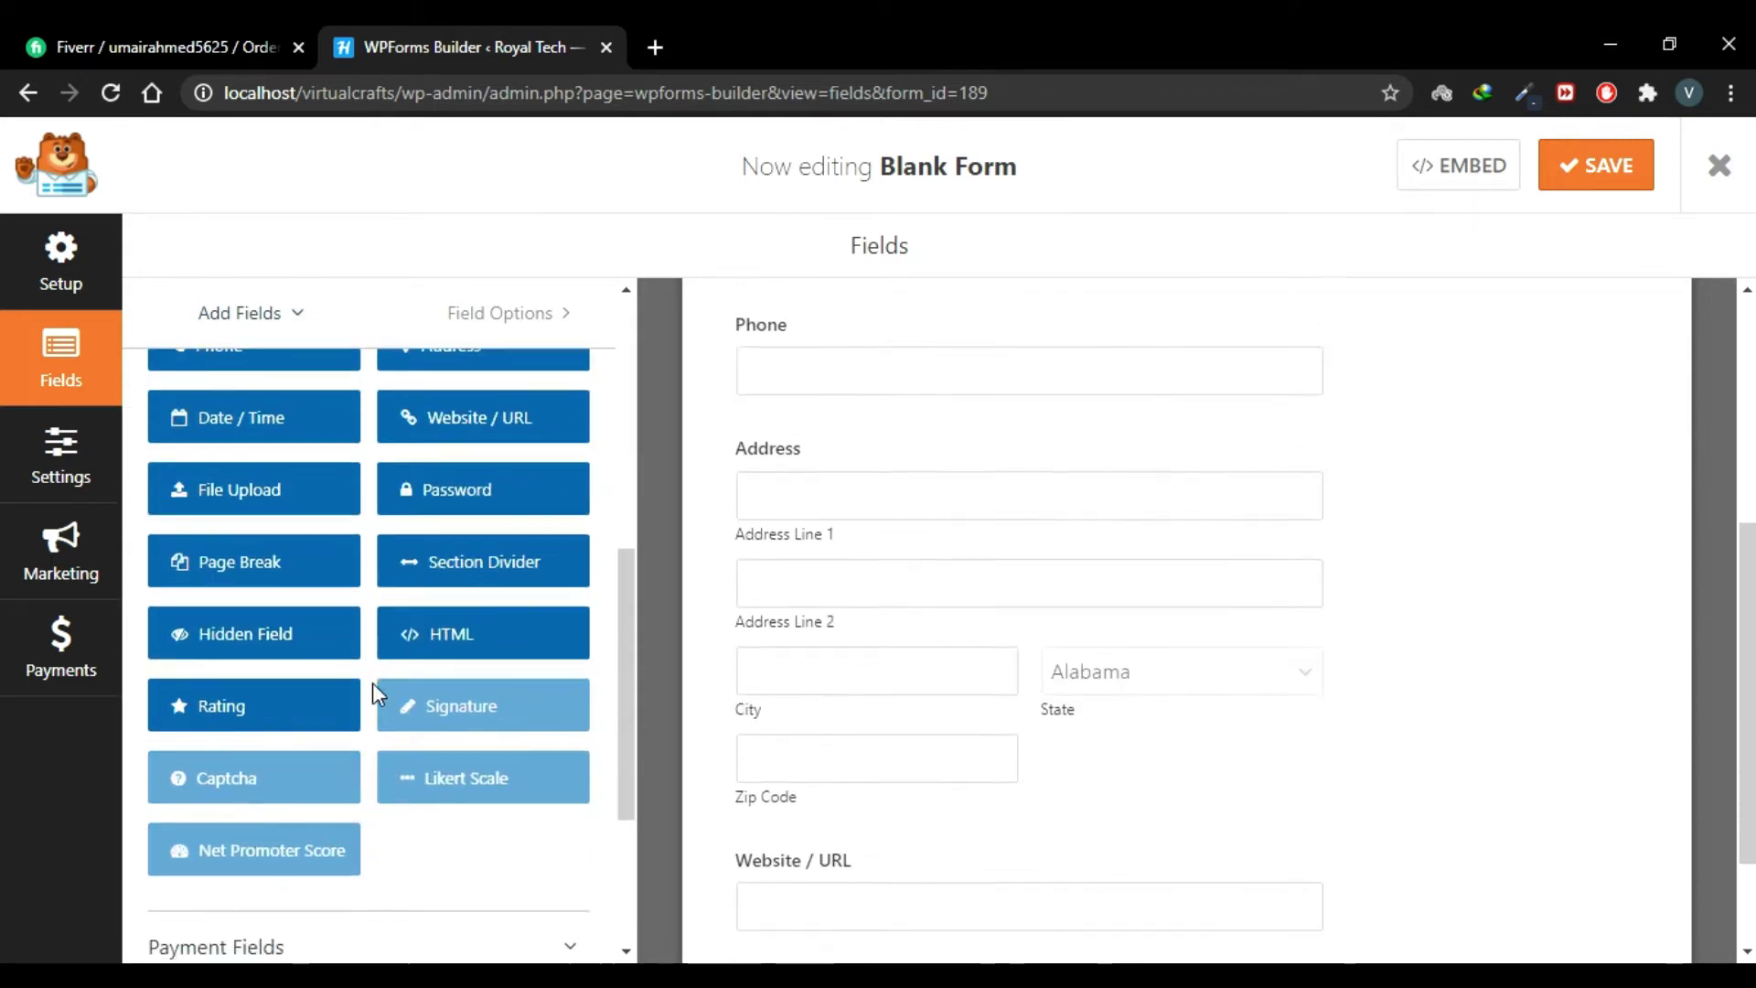
pyautogui.scroll(3, 372, 682)
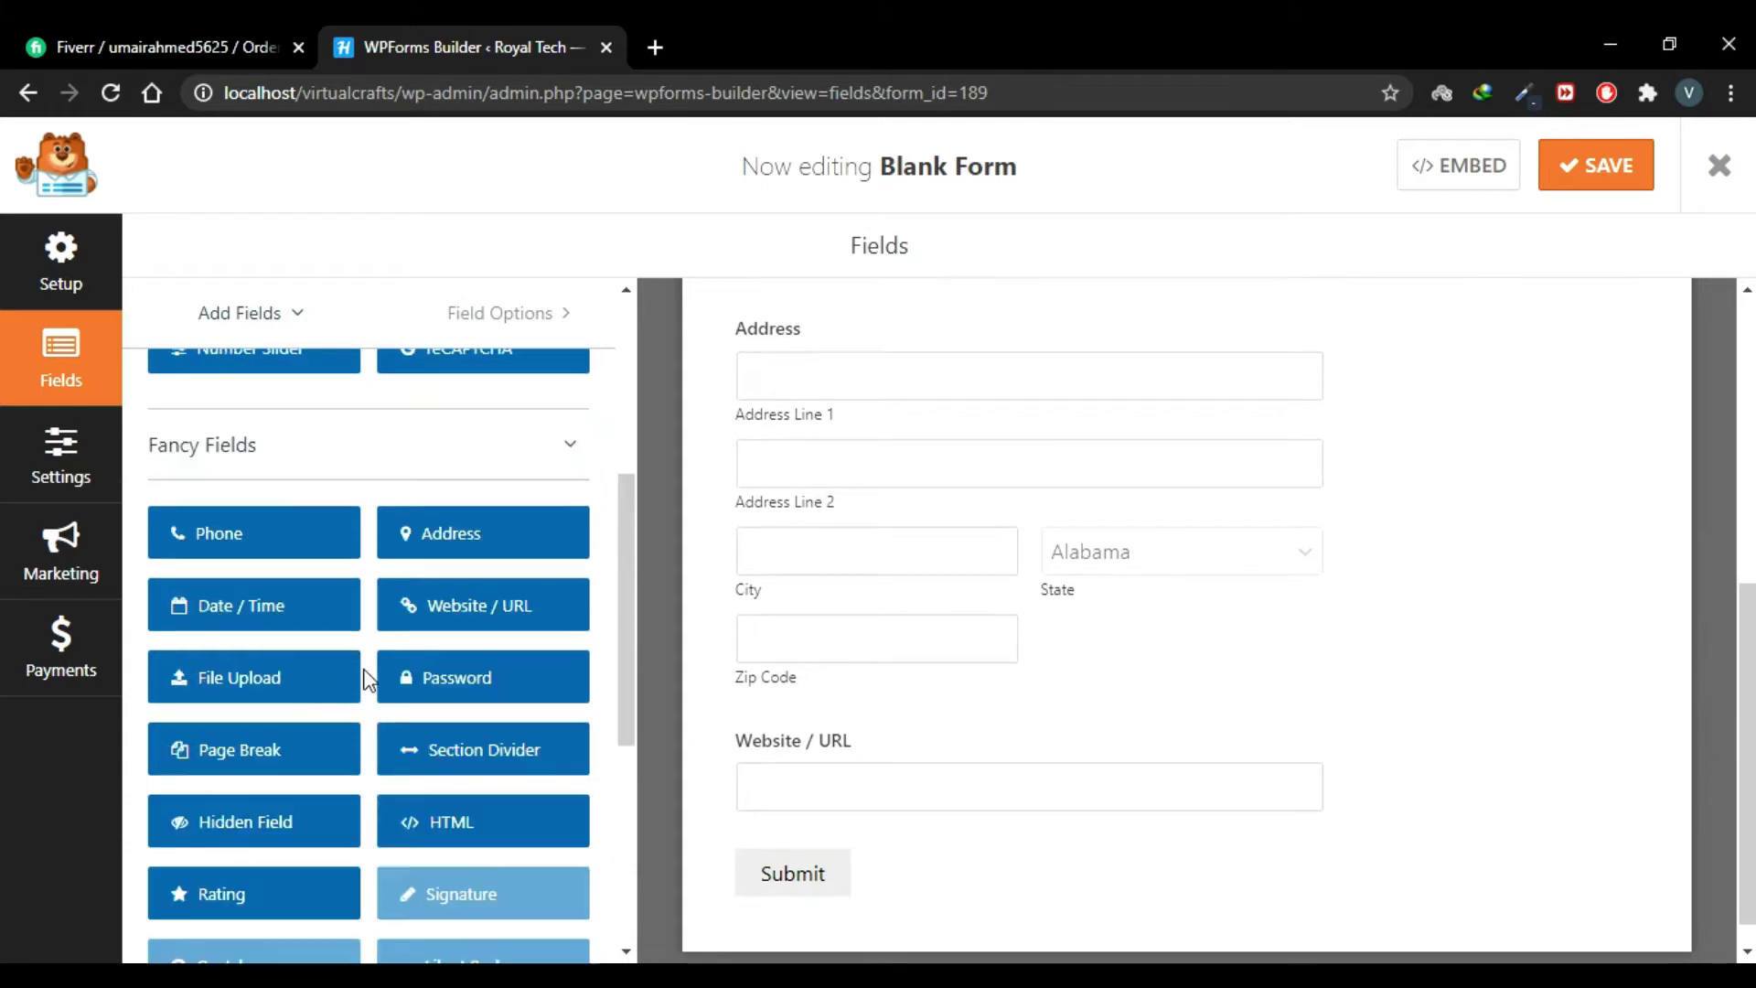
# Step: Append a File Upload field and a Paragraph Text field to the form
pyautogui.click(280, 679)
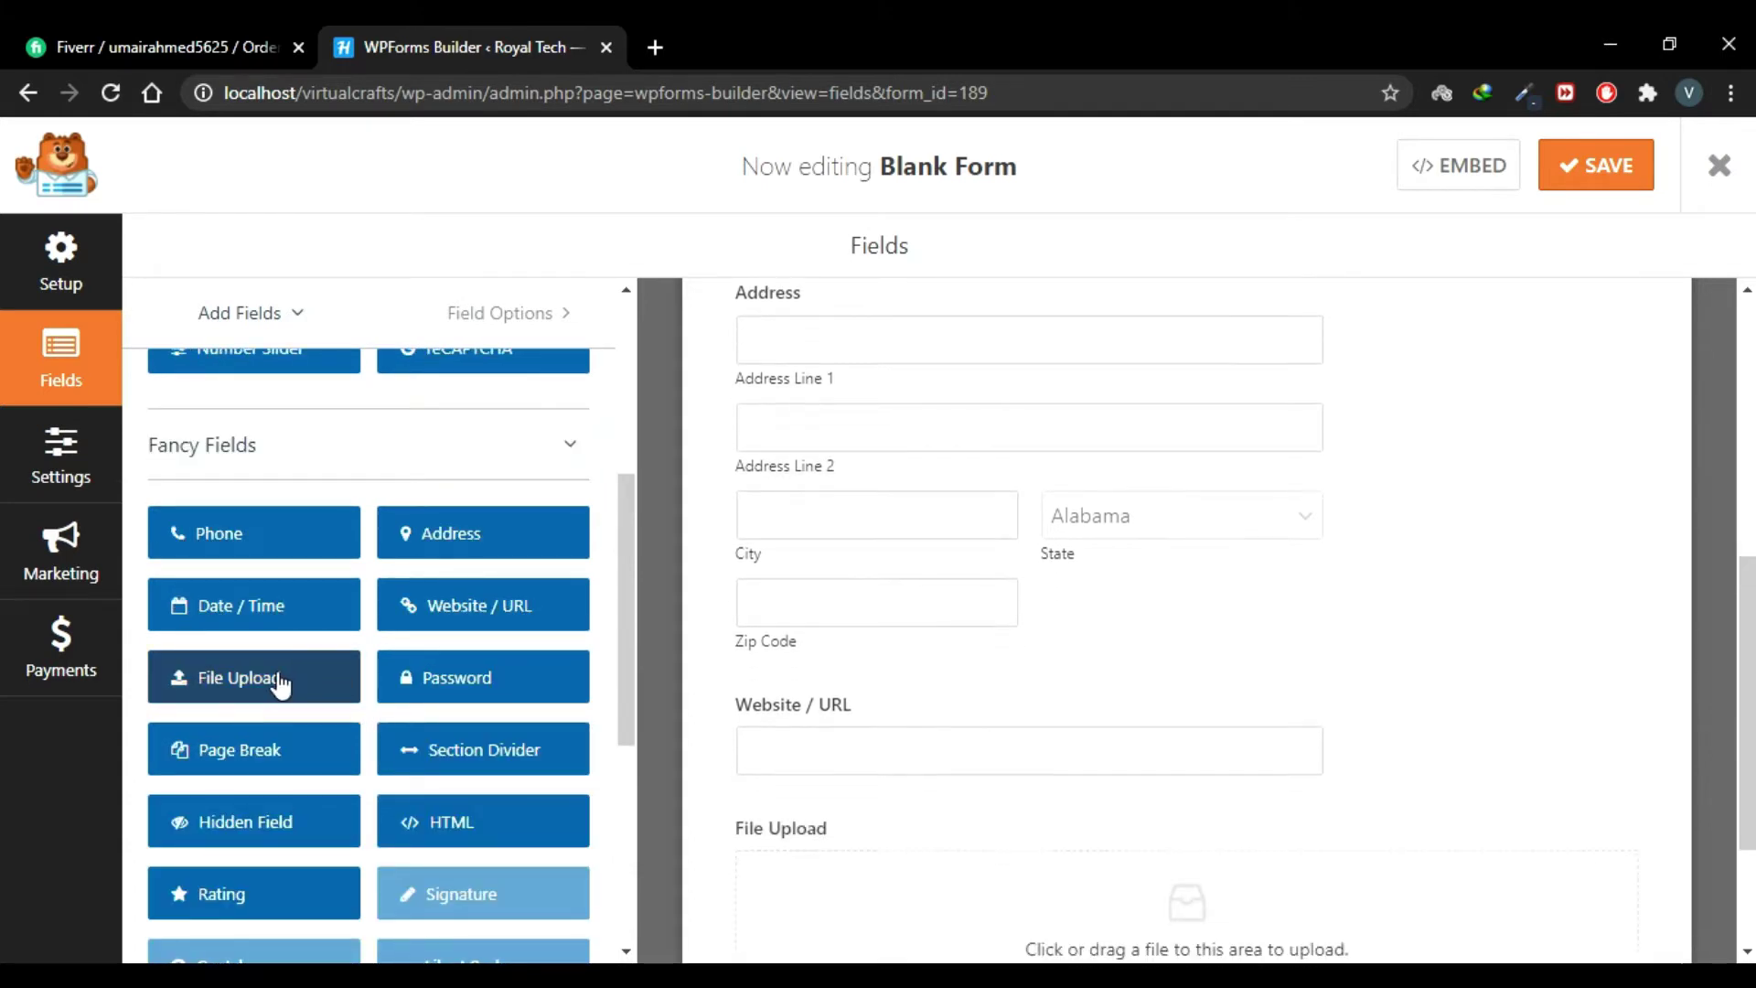
pyautogui.scroll(5, 391, 844)
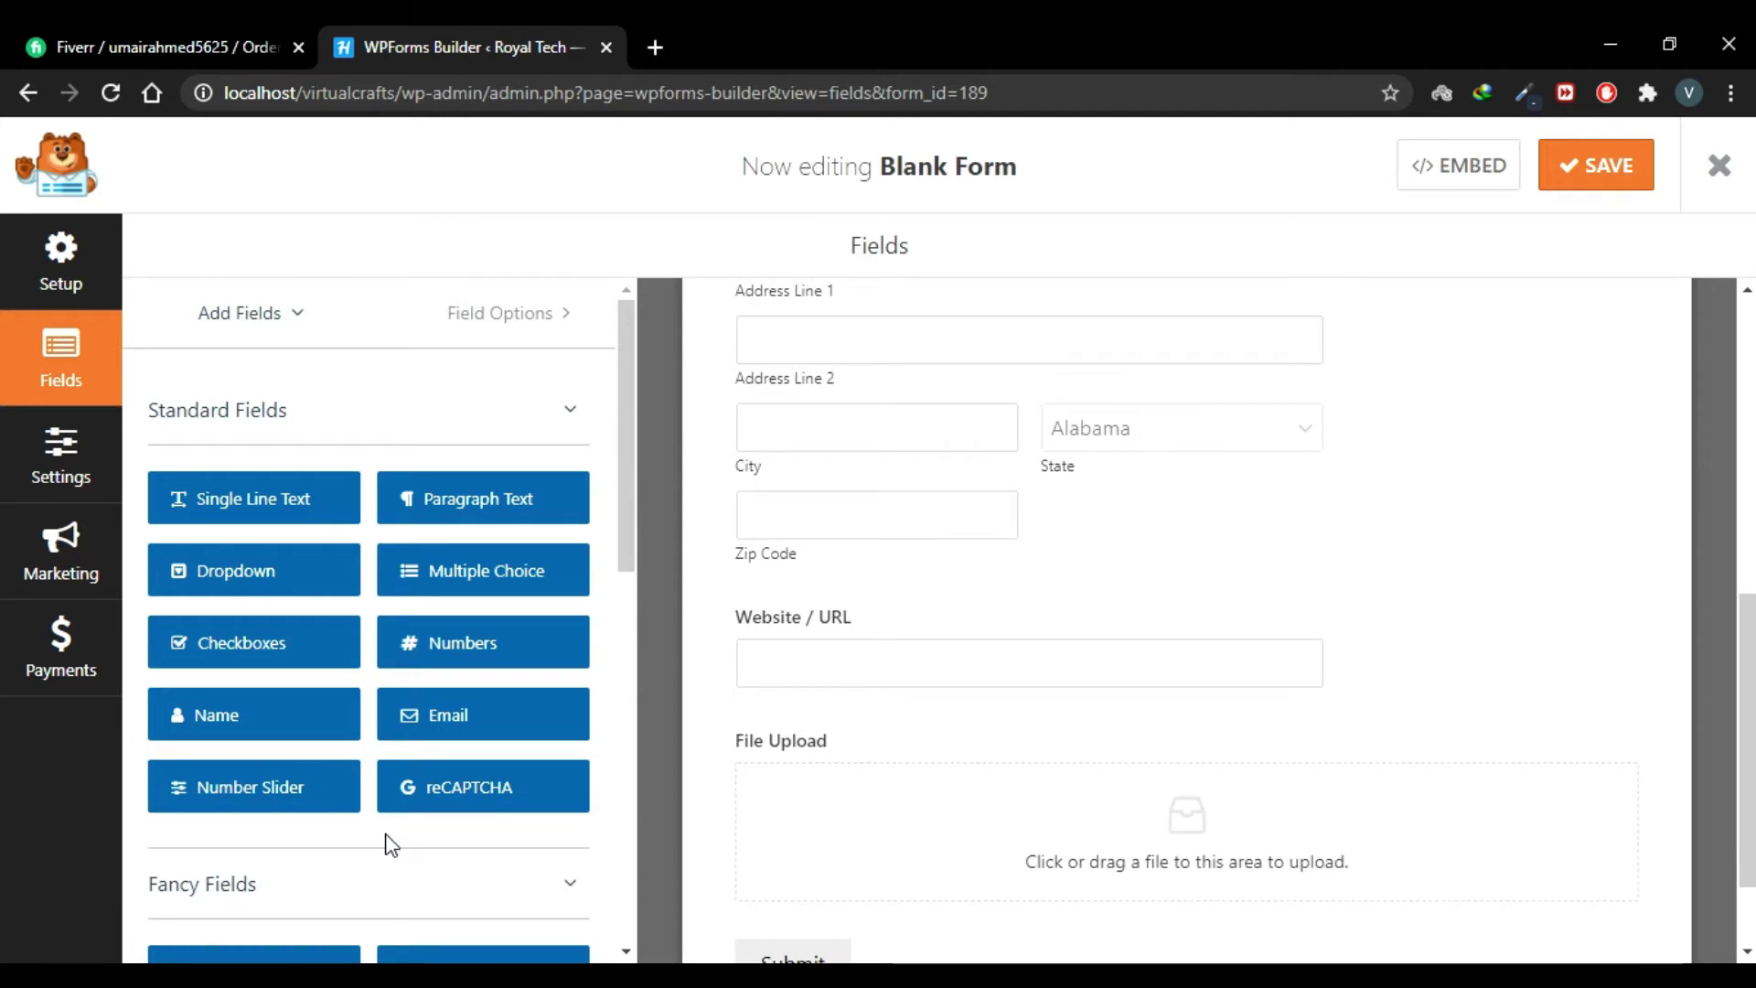
pyautogui.click(495, 517)
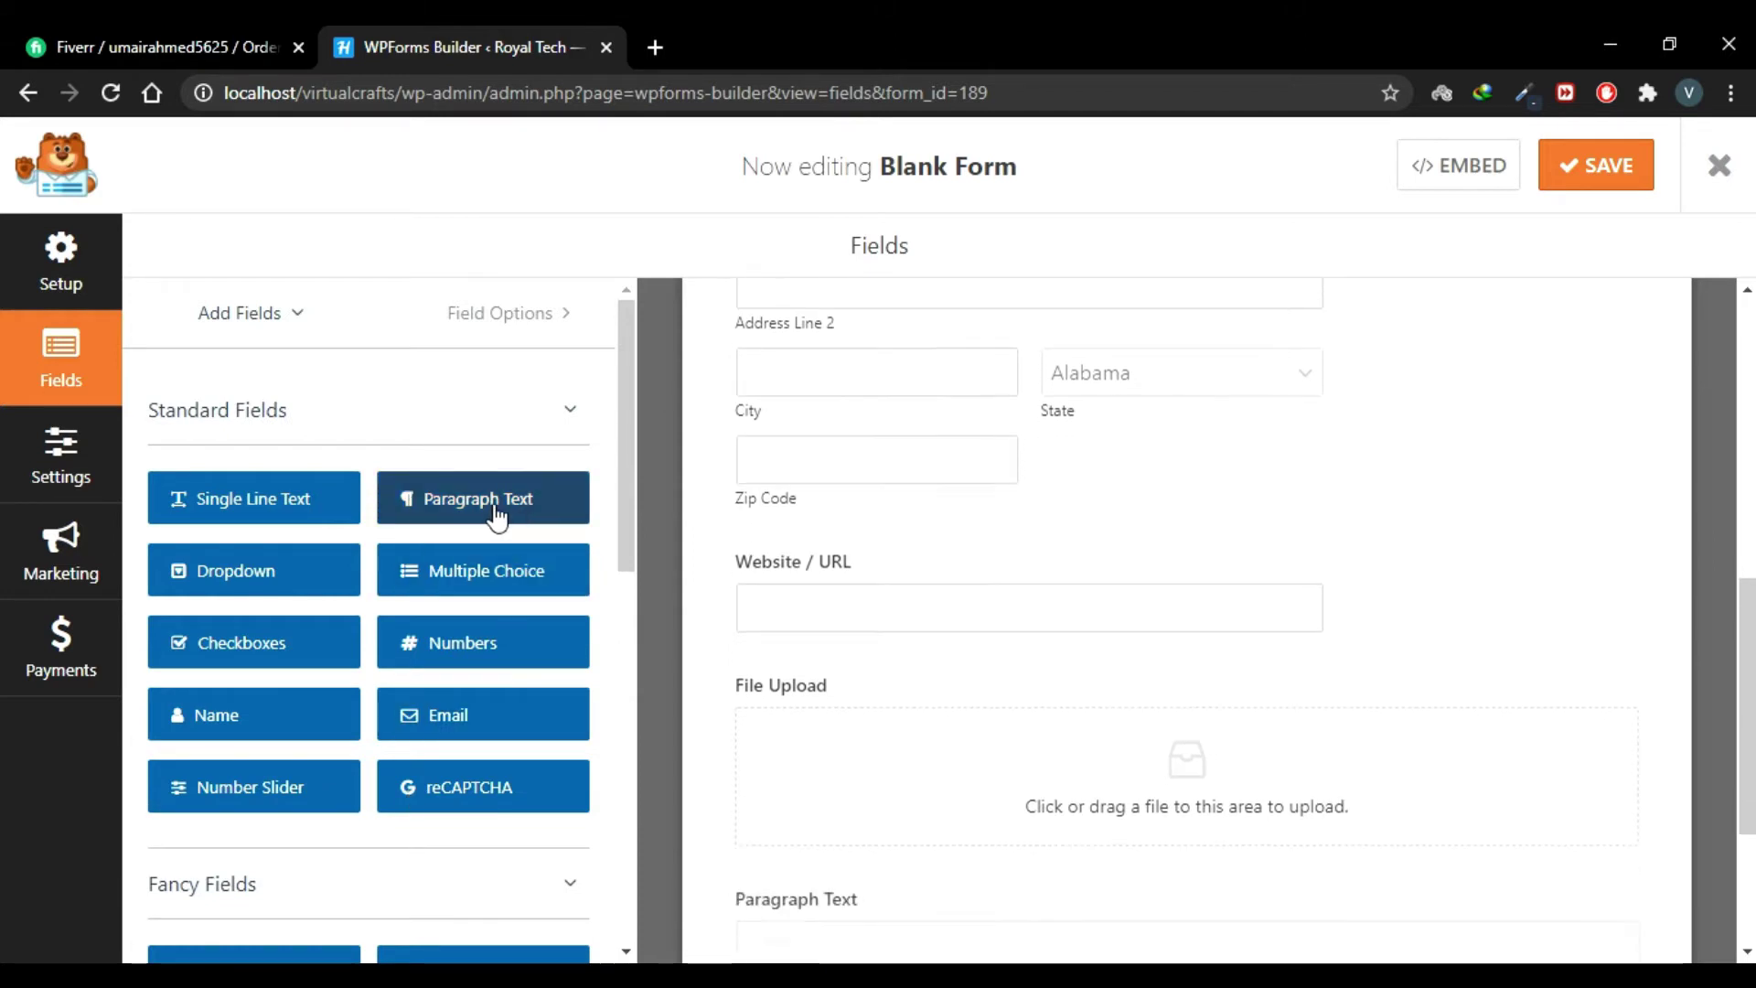
pyautogui.scroll(10, 1028, 698)
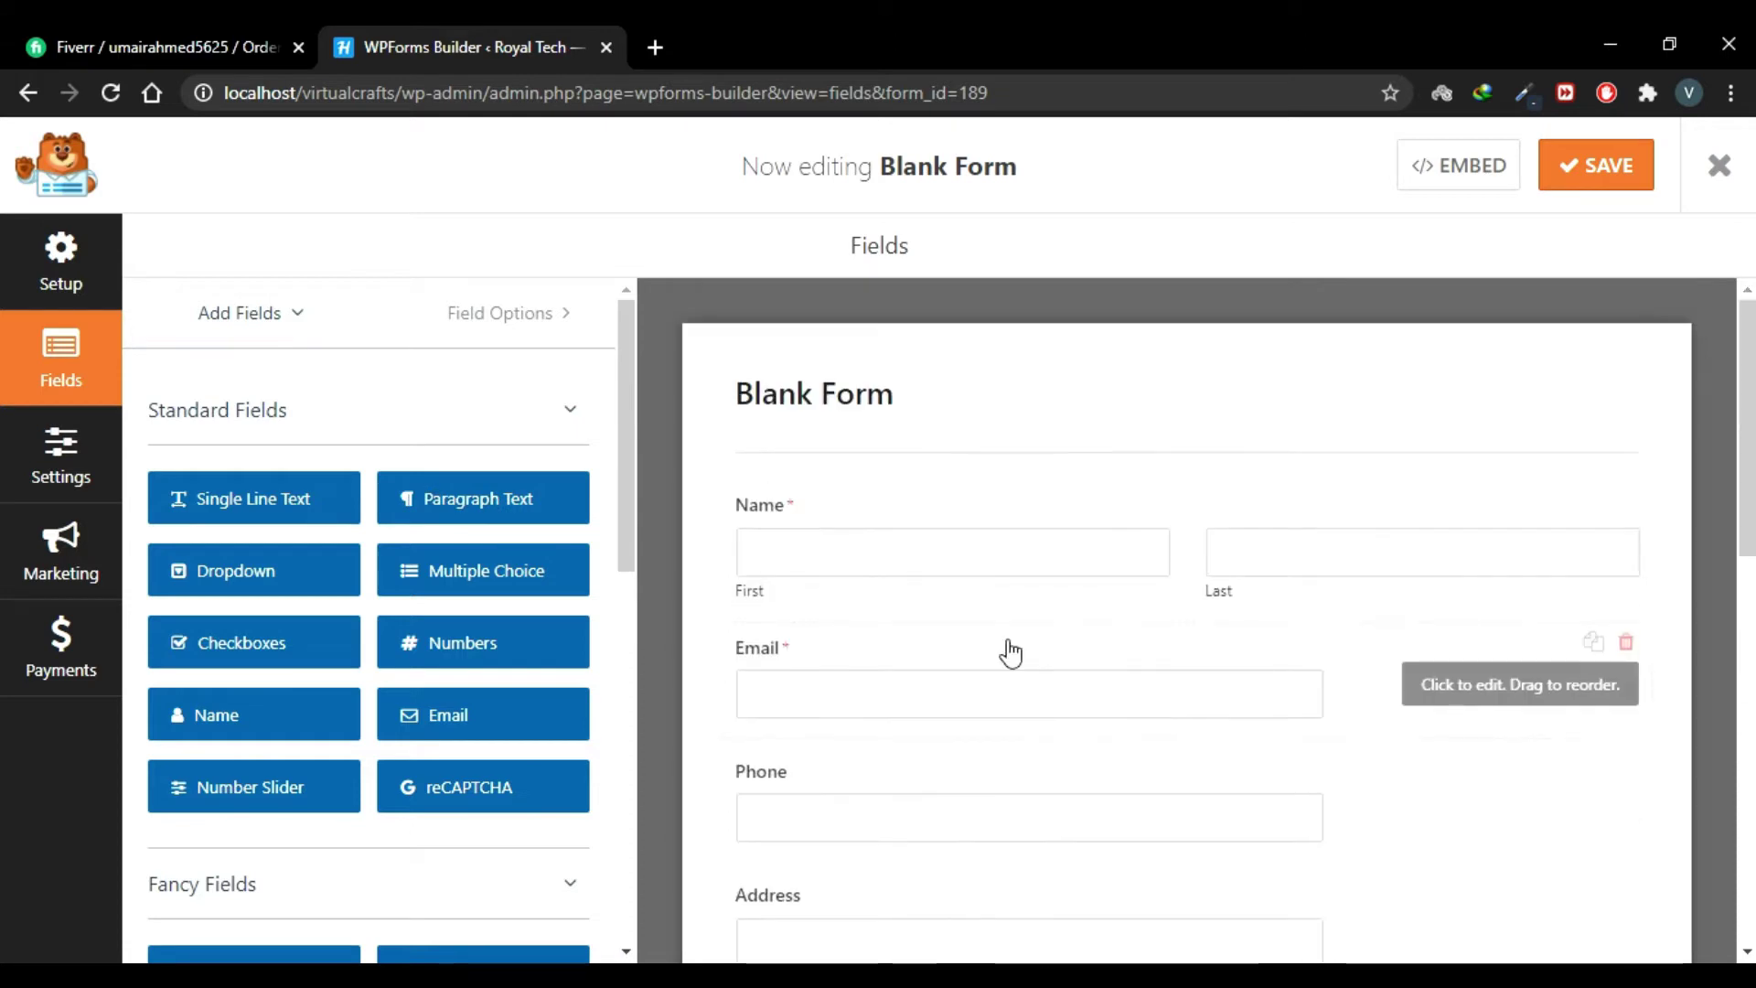
# Step: Set the Email and Phone field sizes to Large
pyautogui.click(980, 568)
pyautogui.click(843, 655)
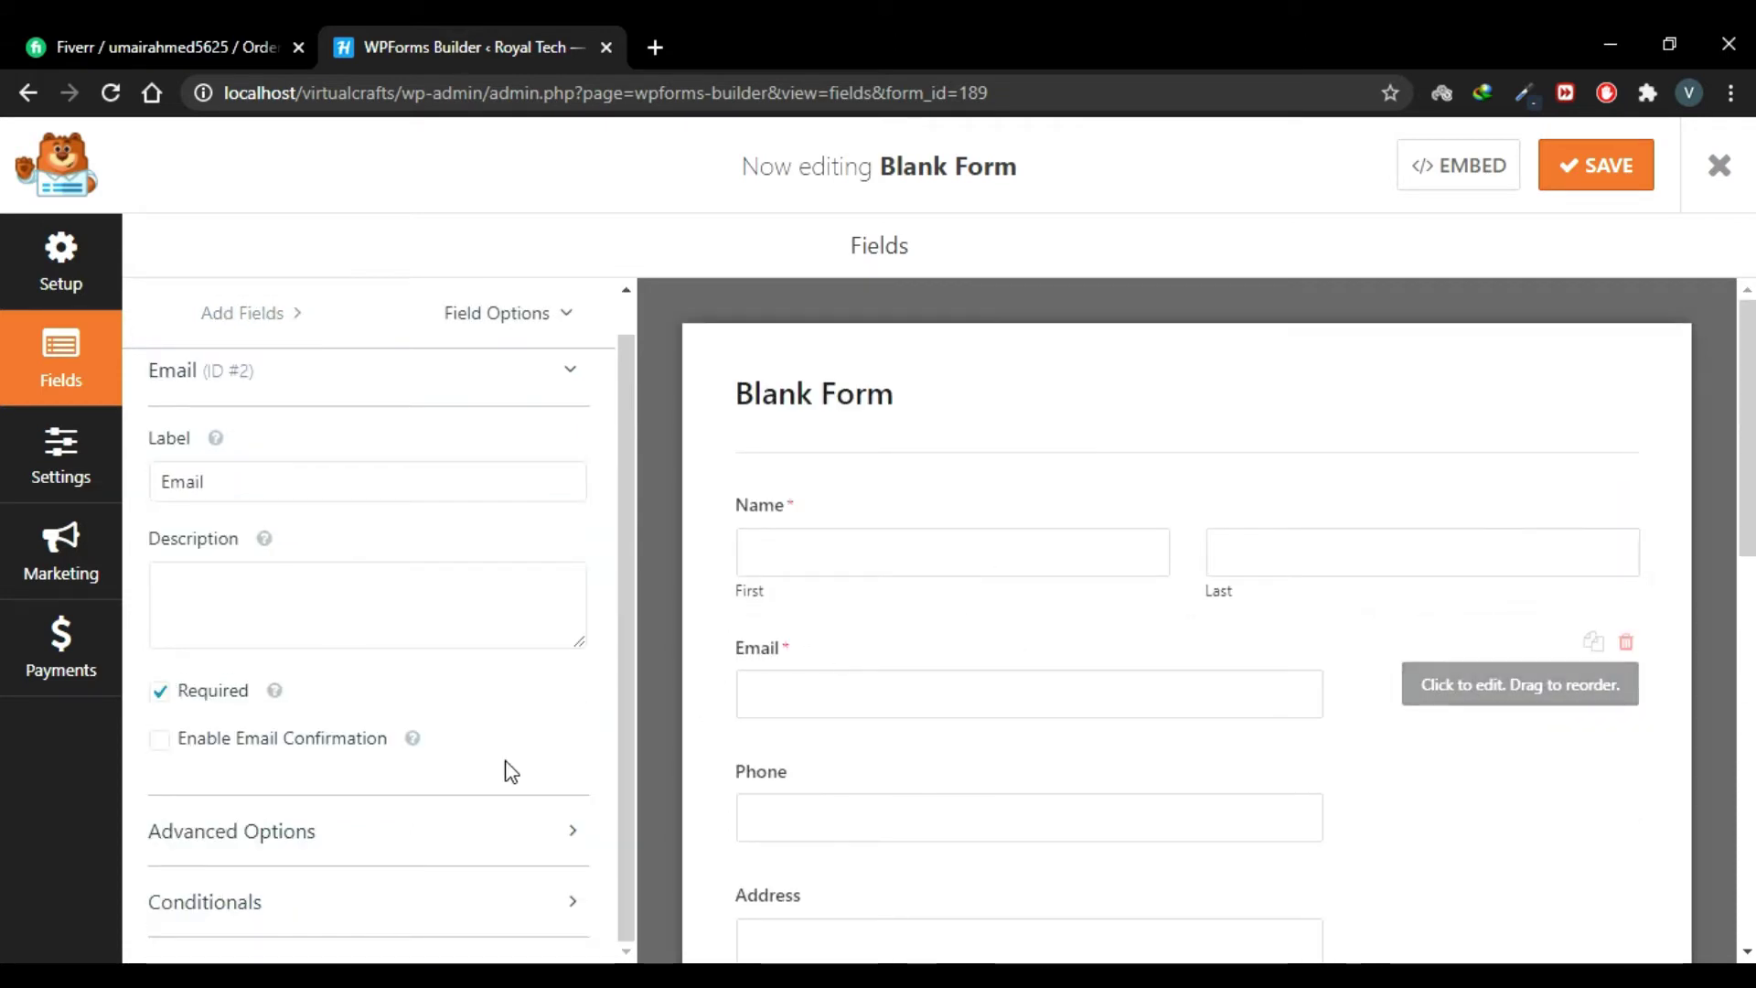
pyautogui.click(509, 834)
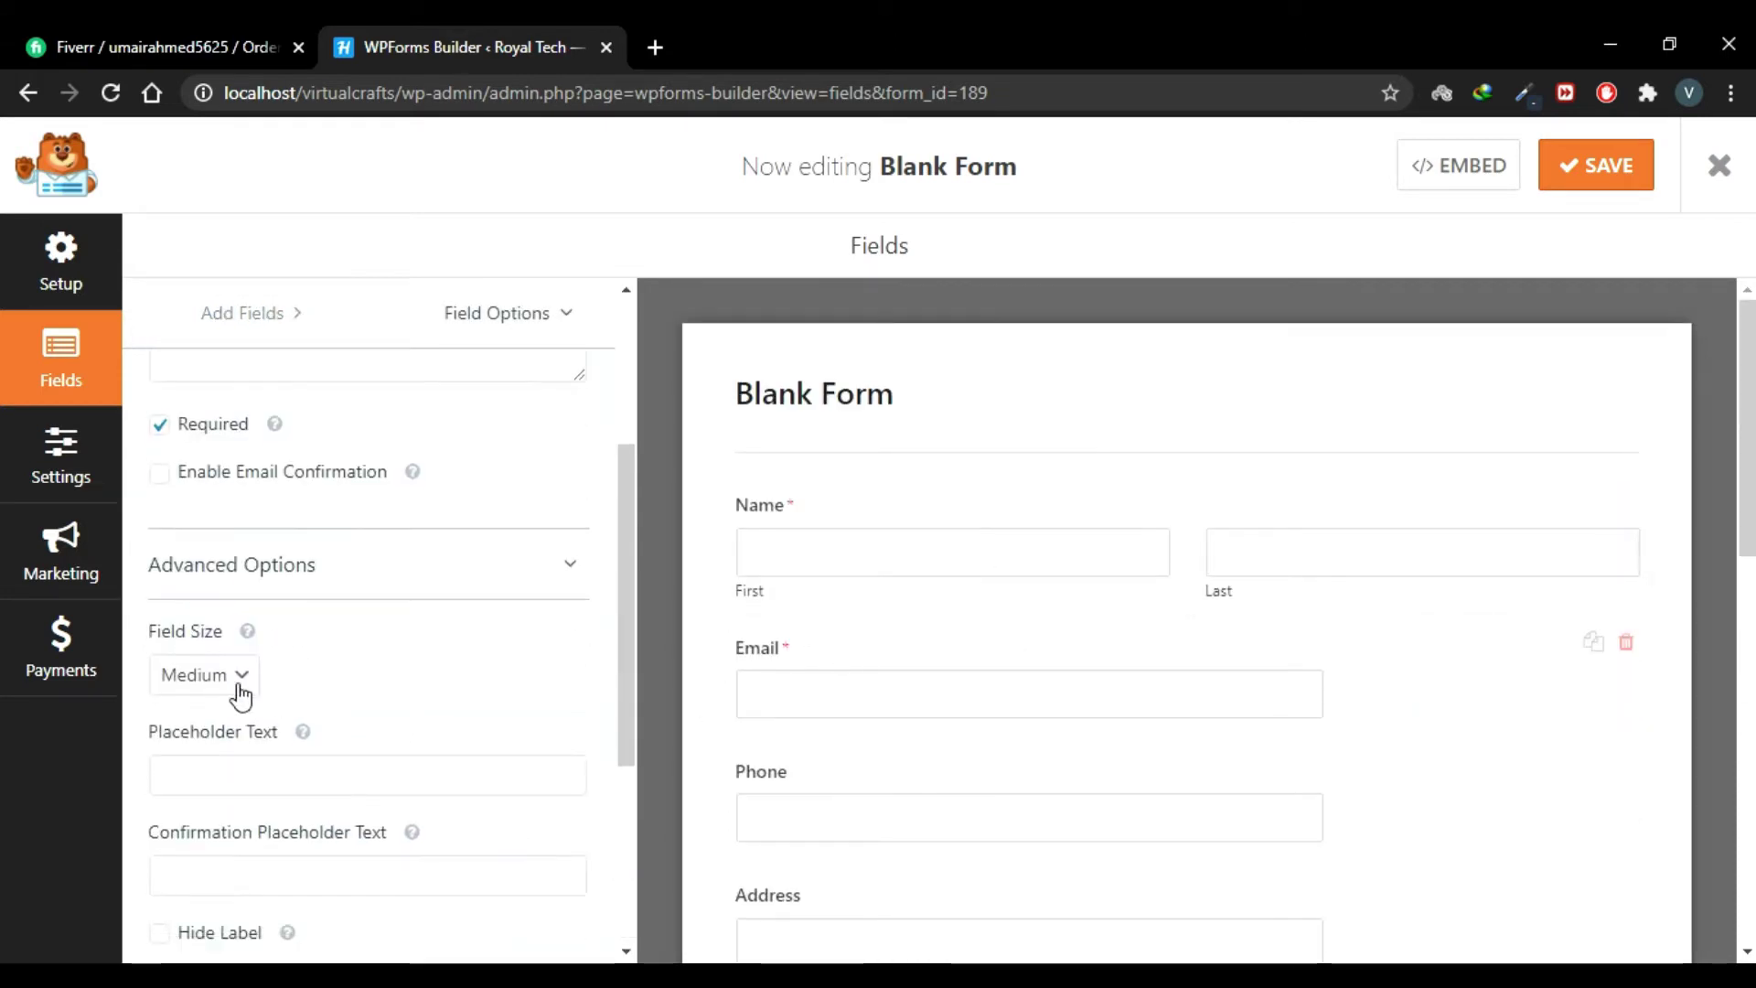
pyautogui.click(240, 677)
pyautogui.click(232, 757)
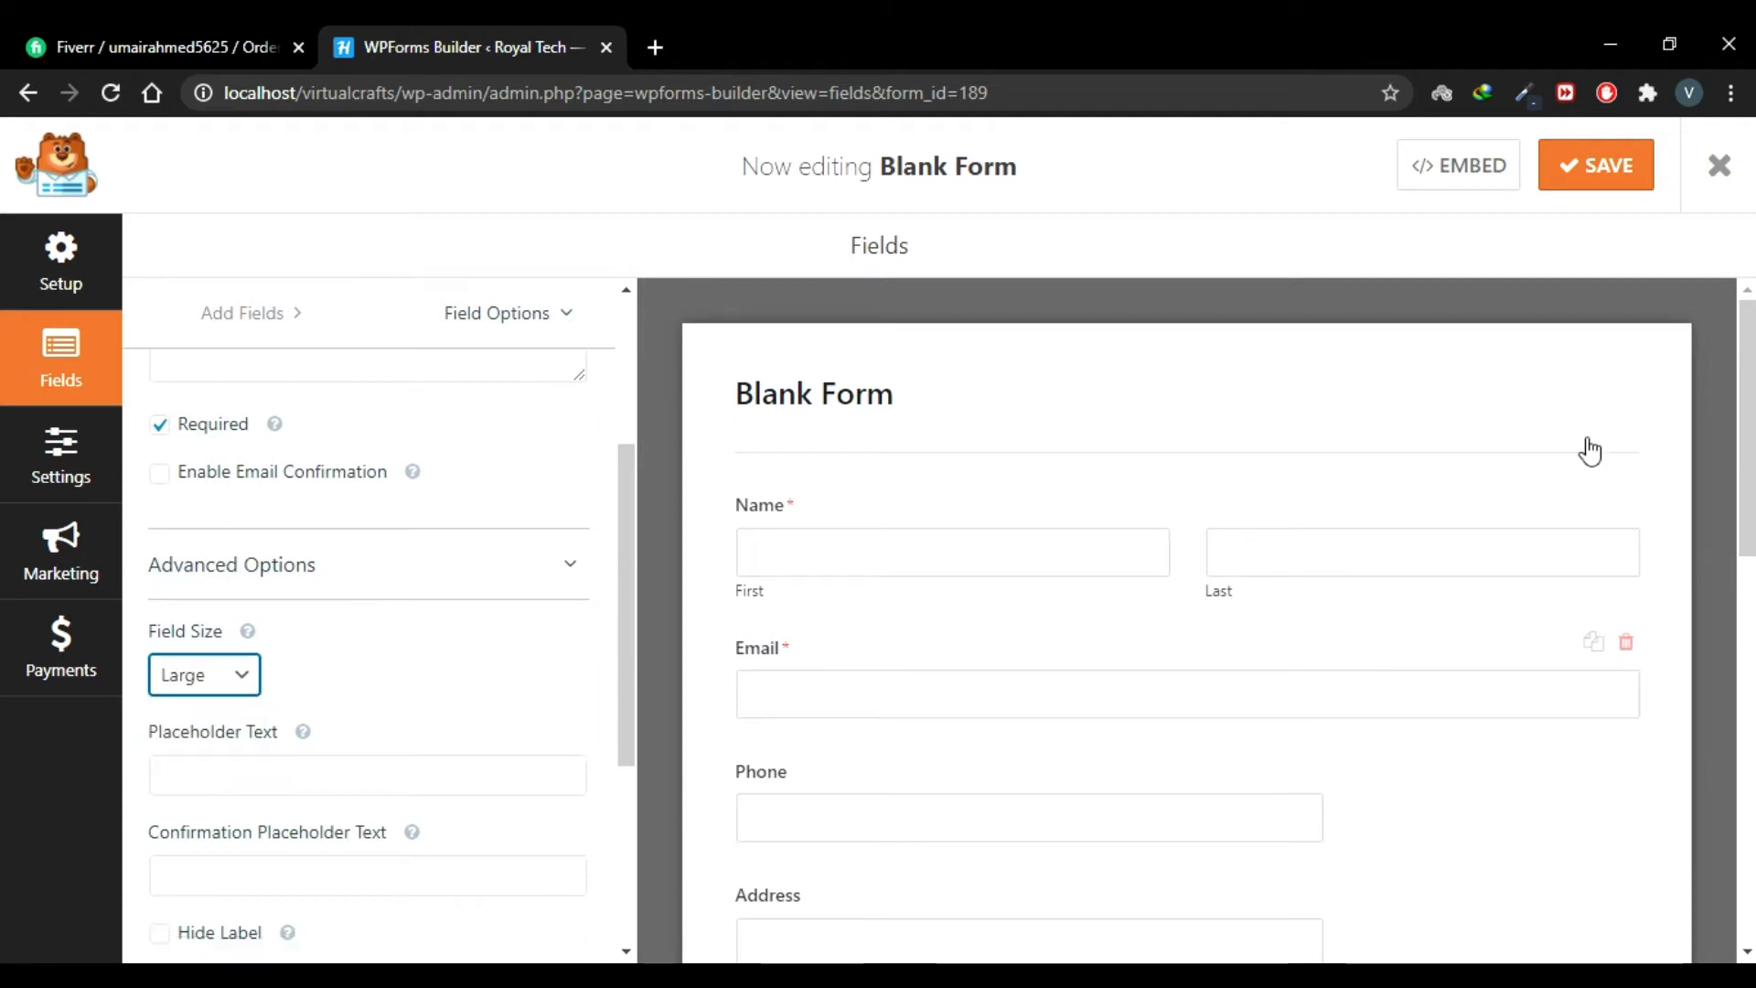
pyautogui.scroll(-2, 1299, 719)
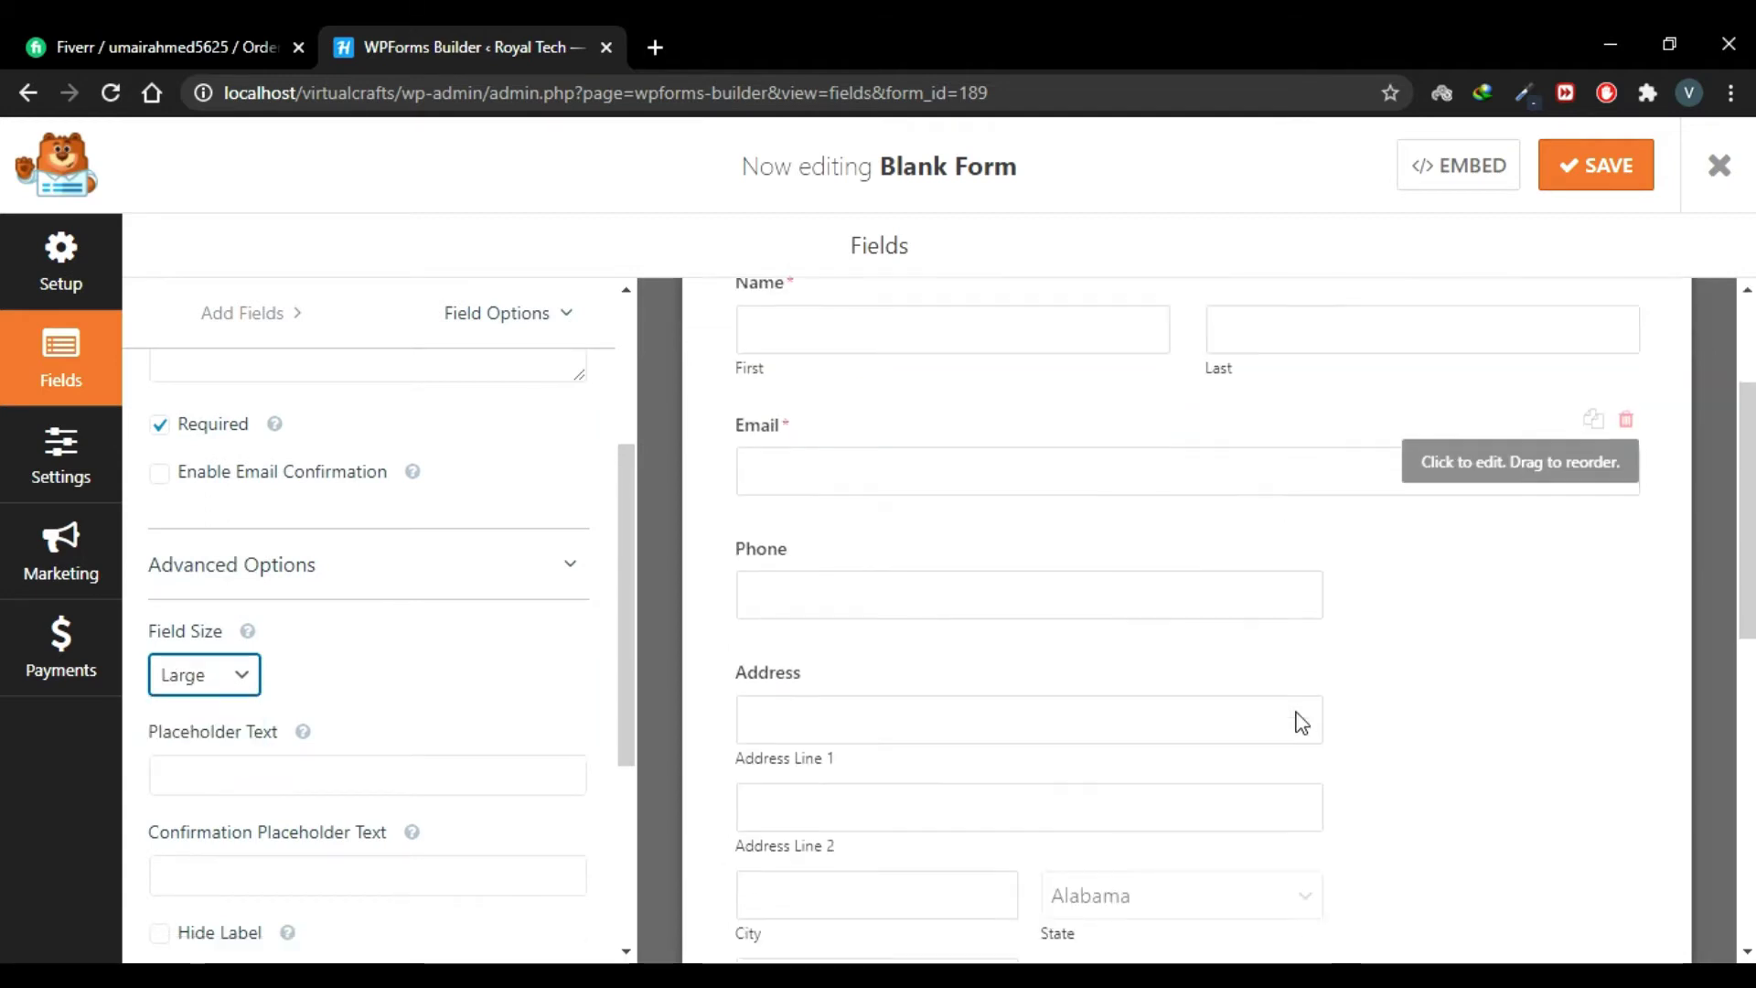
pyautogui.click(1281, 586)
pyautogui.click(432, 831)
pyautogui.click(240, 645)
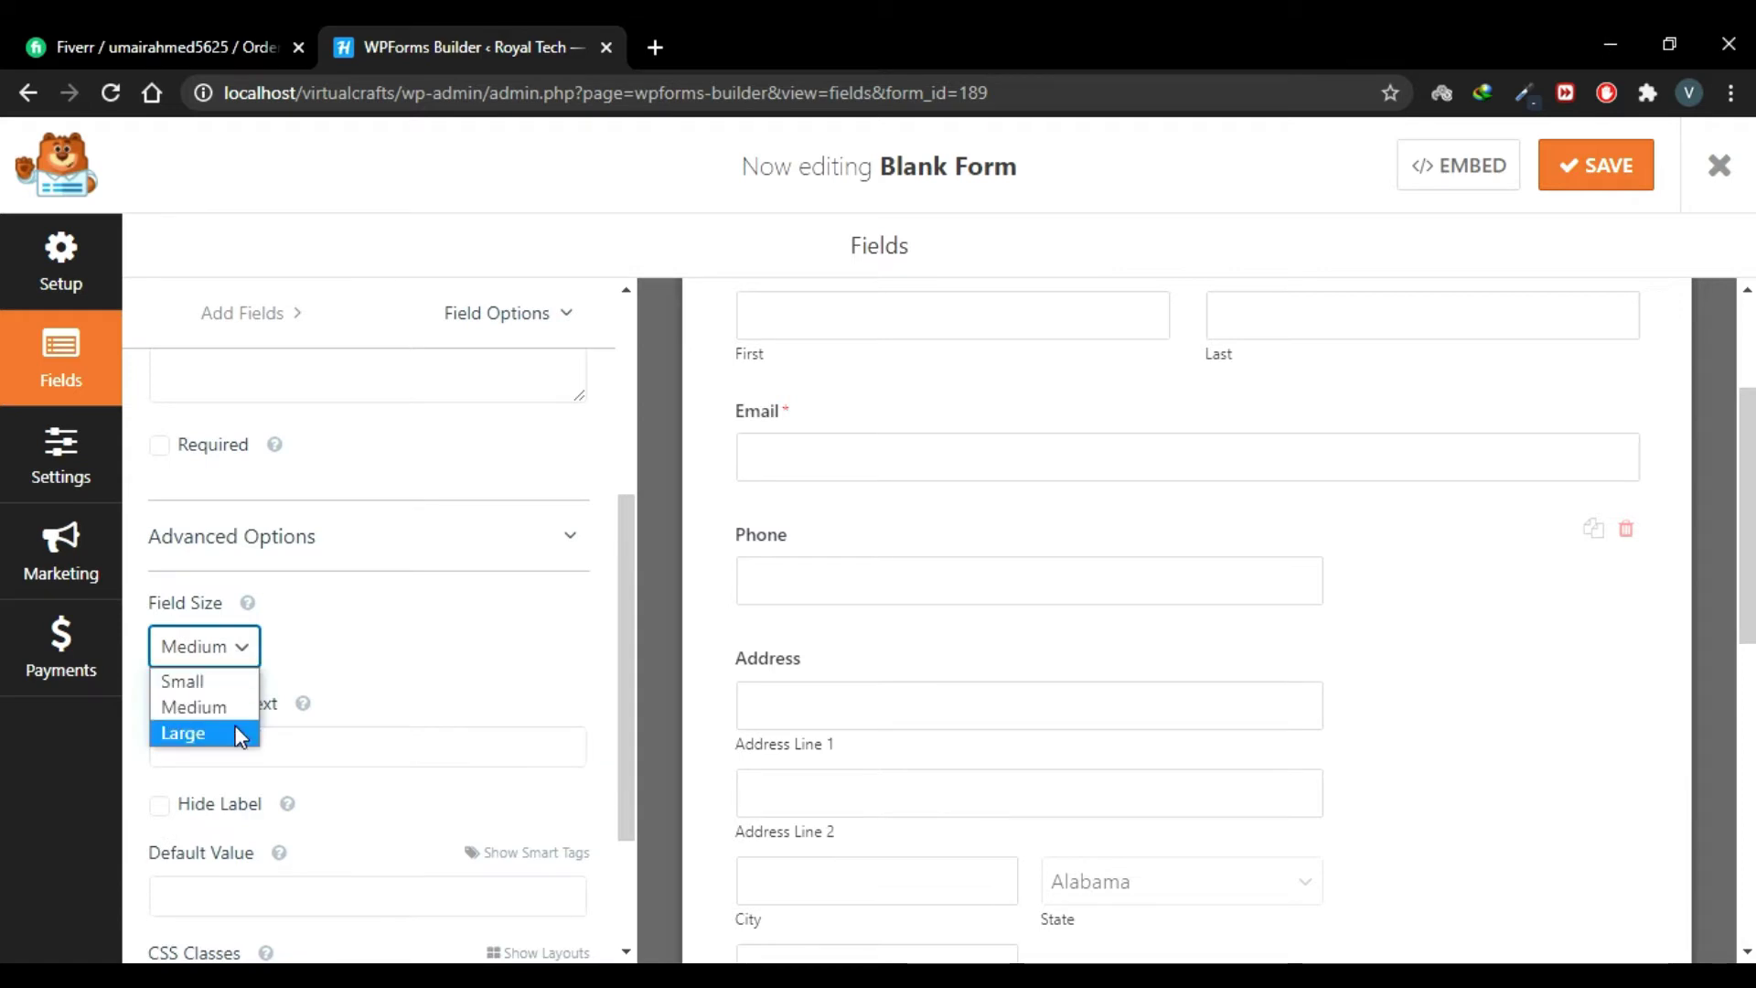
pyautogui.click(240, 736)
# Step: Make the Address field Large and switch it to the International scheme
pyautogui.click(529, 541)
pyautogui.click(988, 658)
pyautogui.scroll(-2, 980, 521)
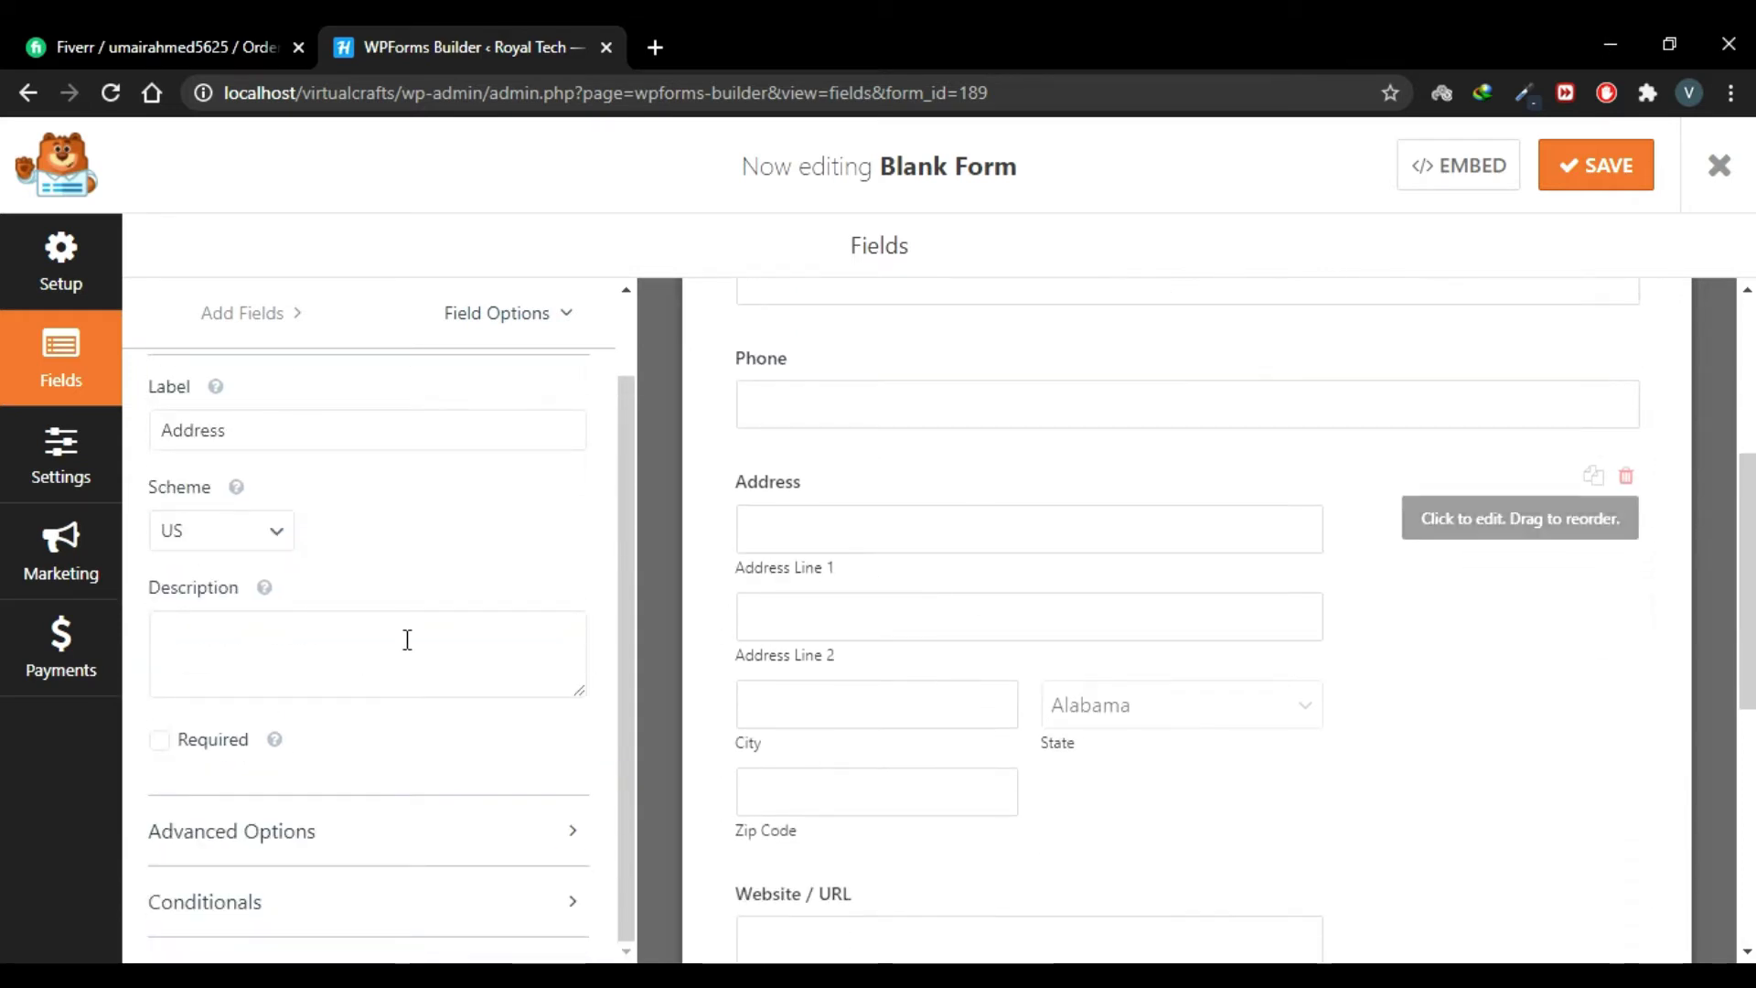
pyautogui.click(510, 837)
pyautogui.click(241, 698)
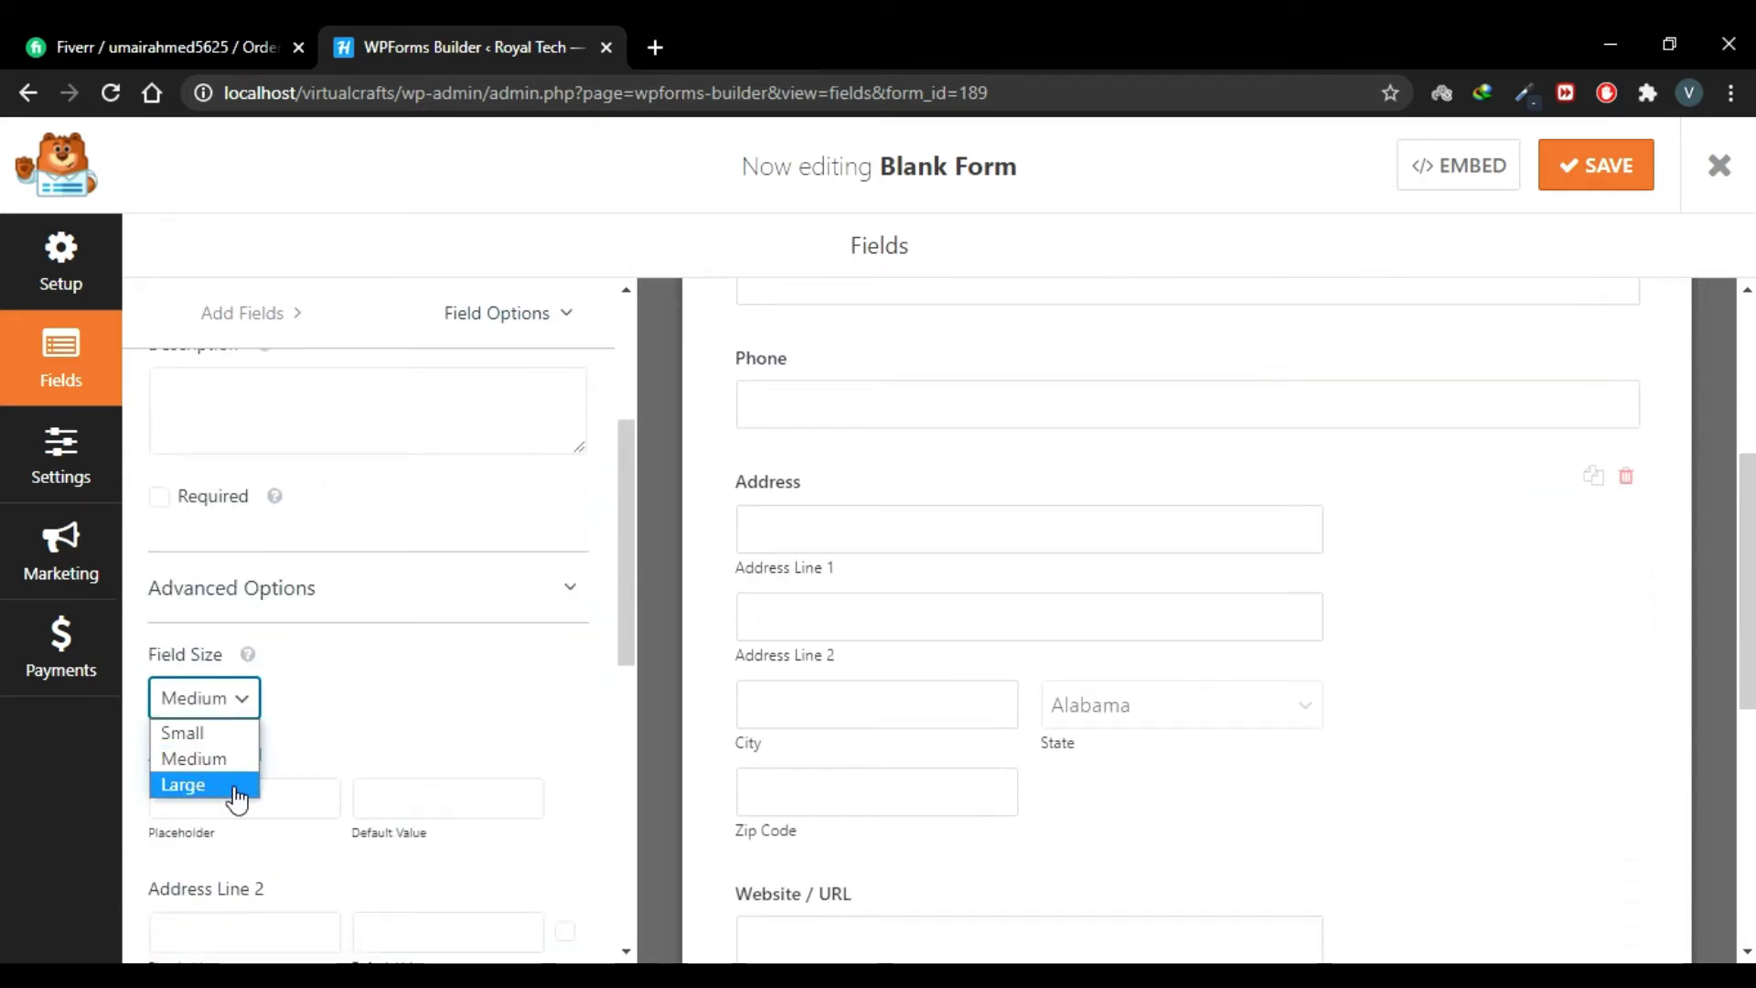
pyautogui.click(236, 787)
pyautogui.scroll(2, 941, 655)
pyautogui.scroll(4, 612, 558)
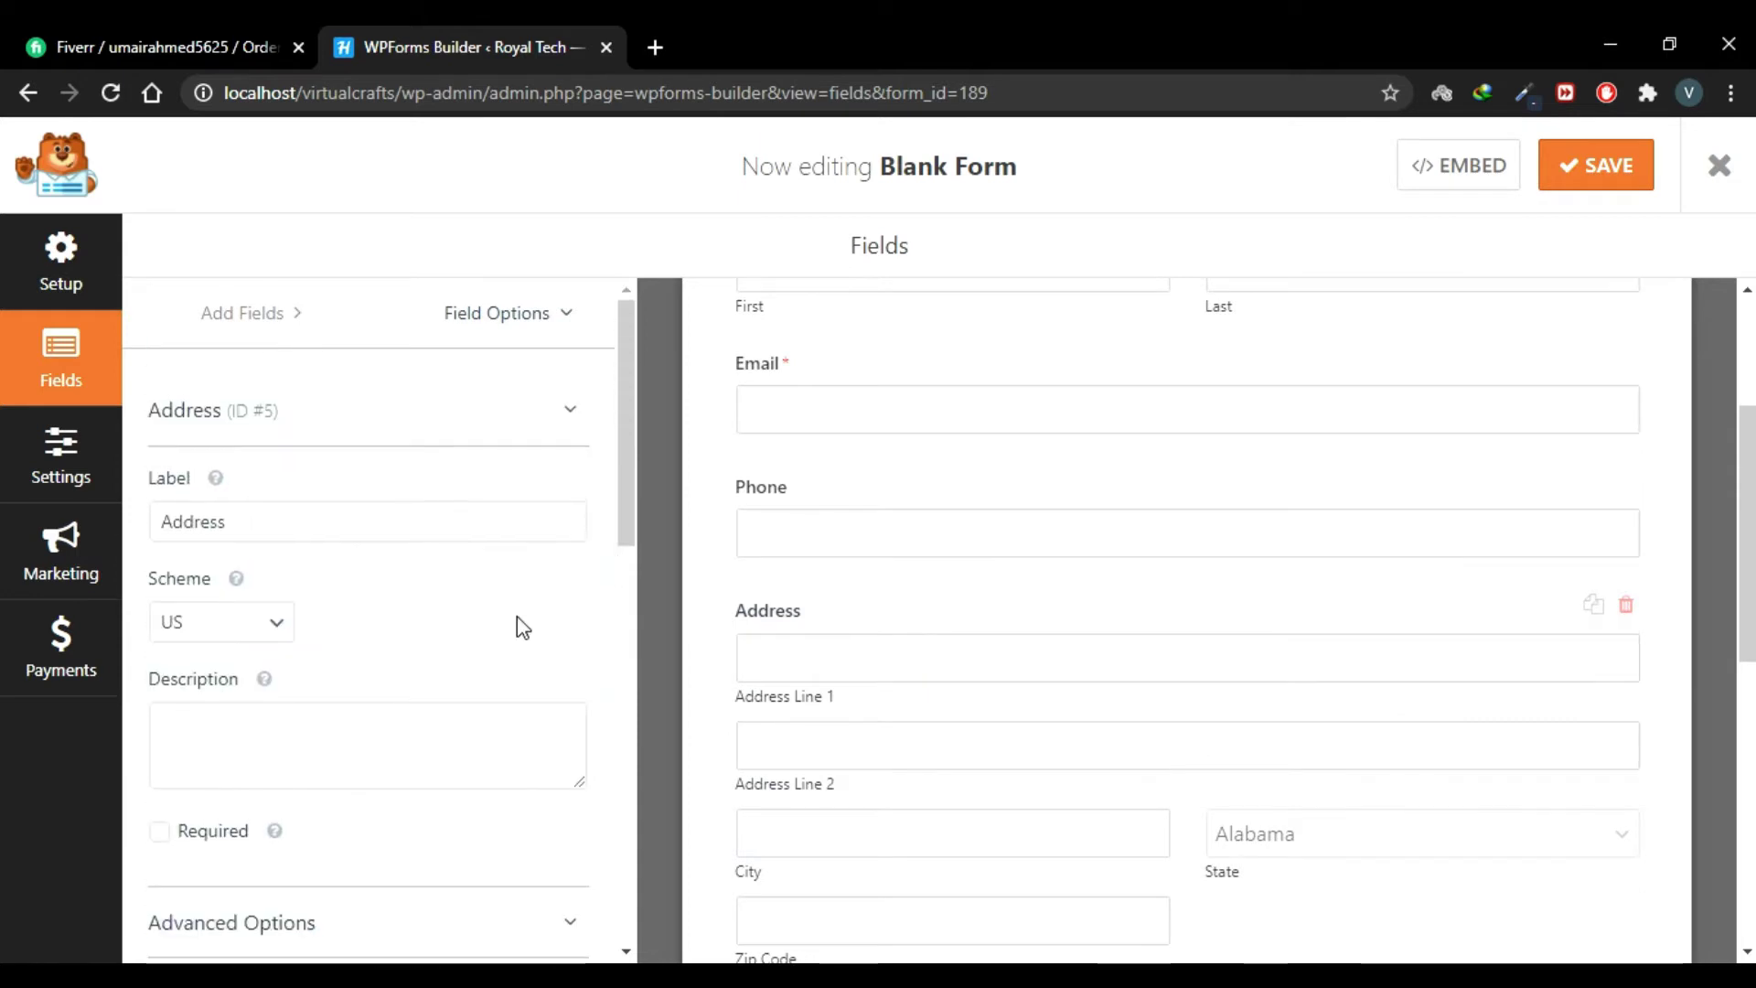
pyautogui.scroll(-2, 867, 643)
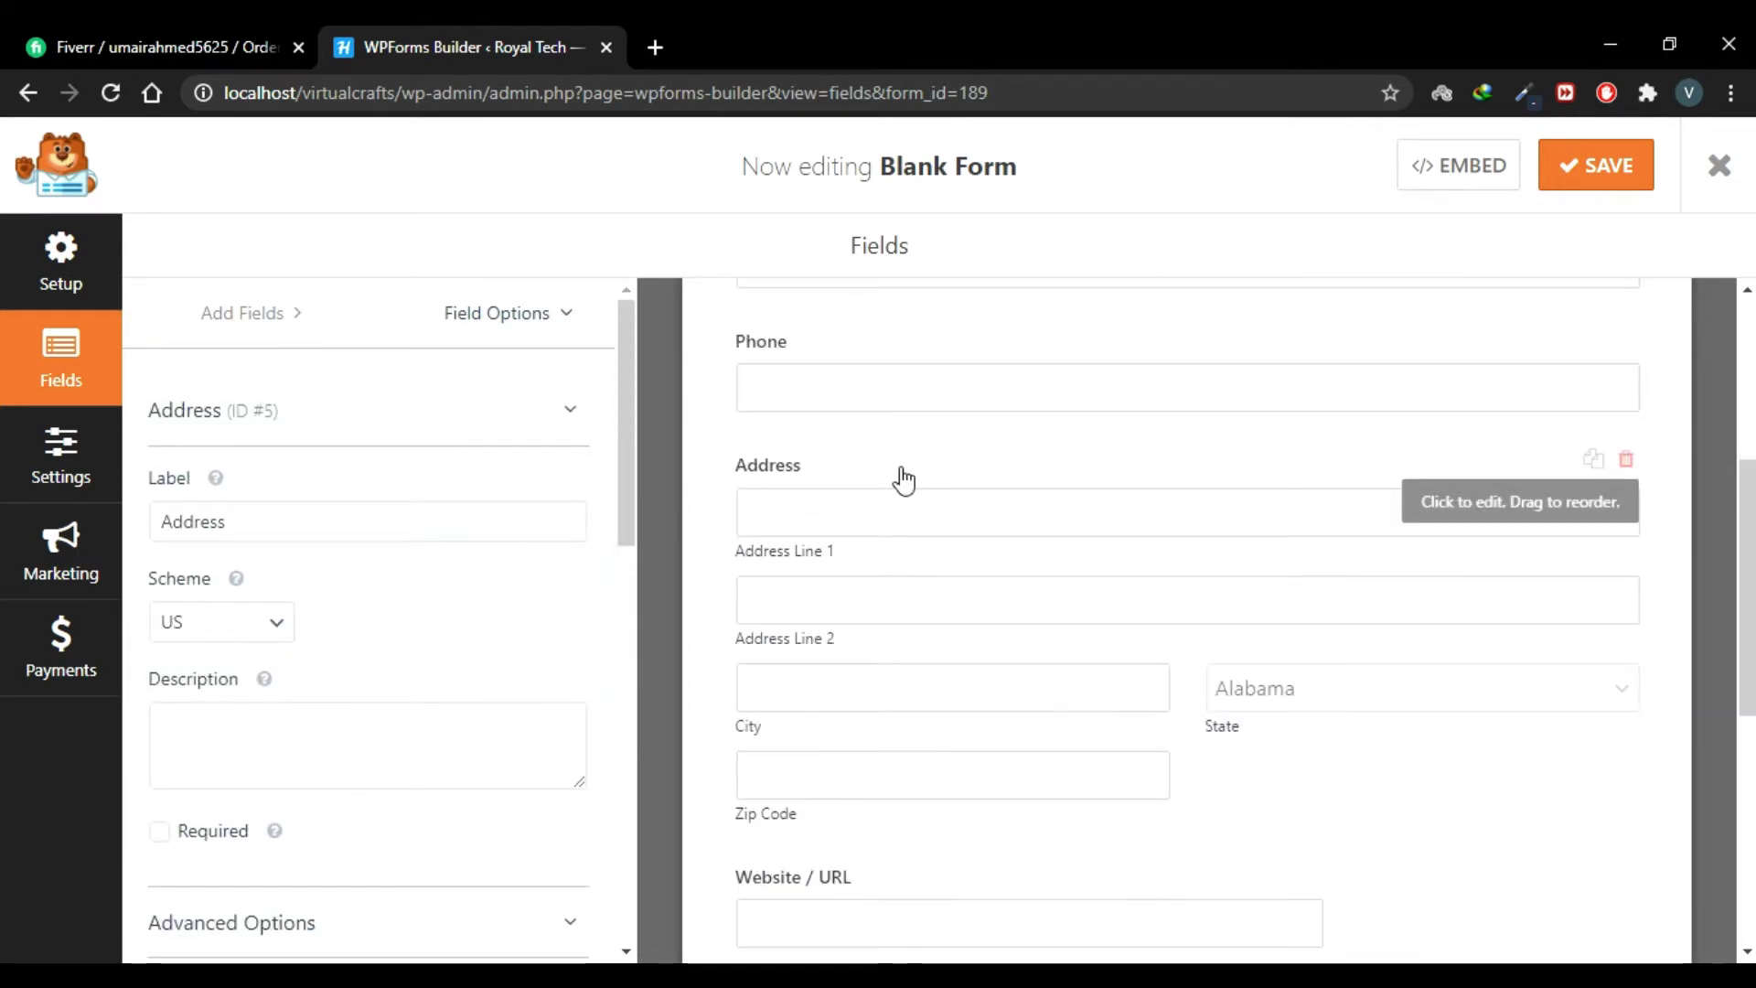
pyautogui.click(254, 637)
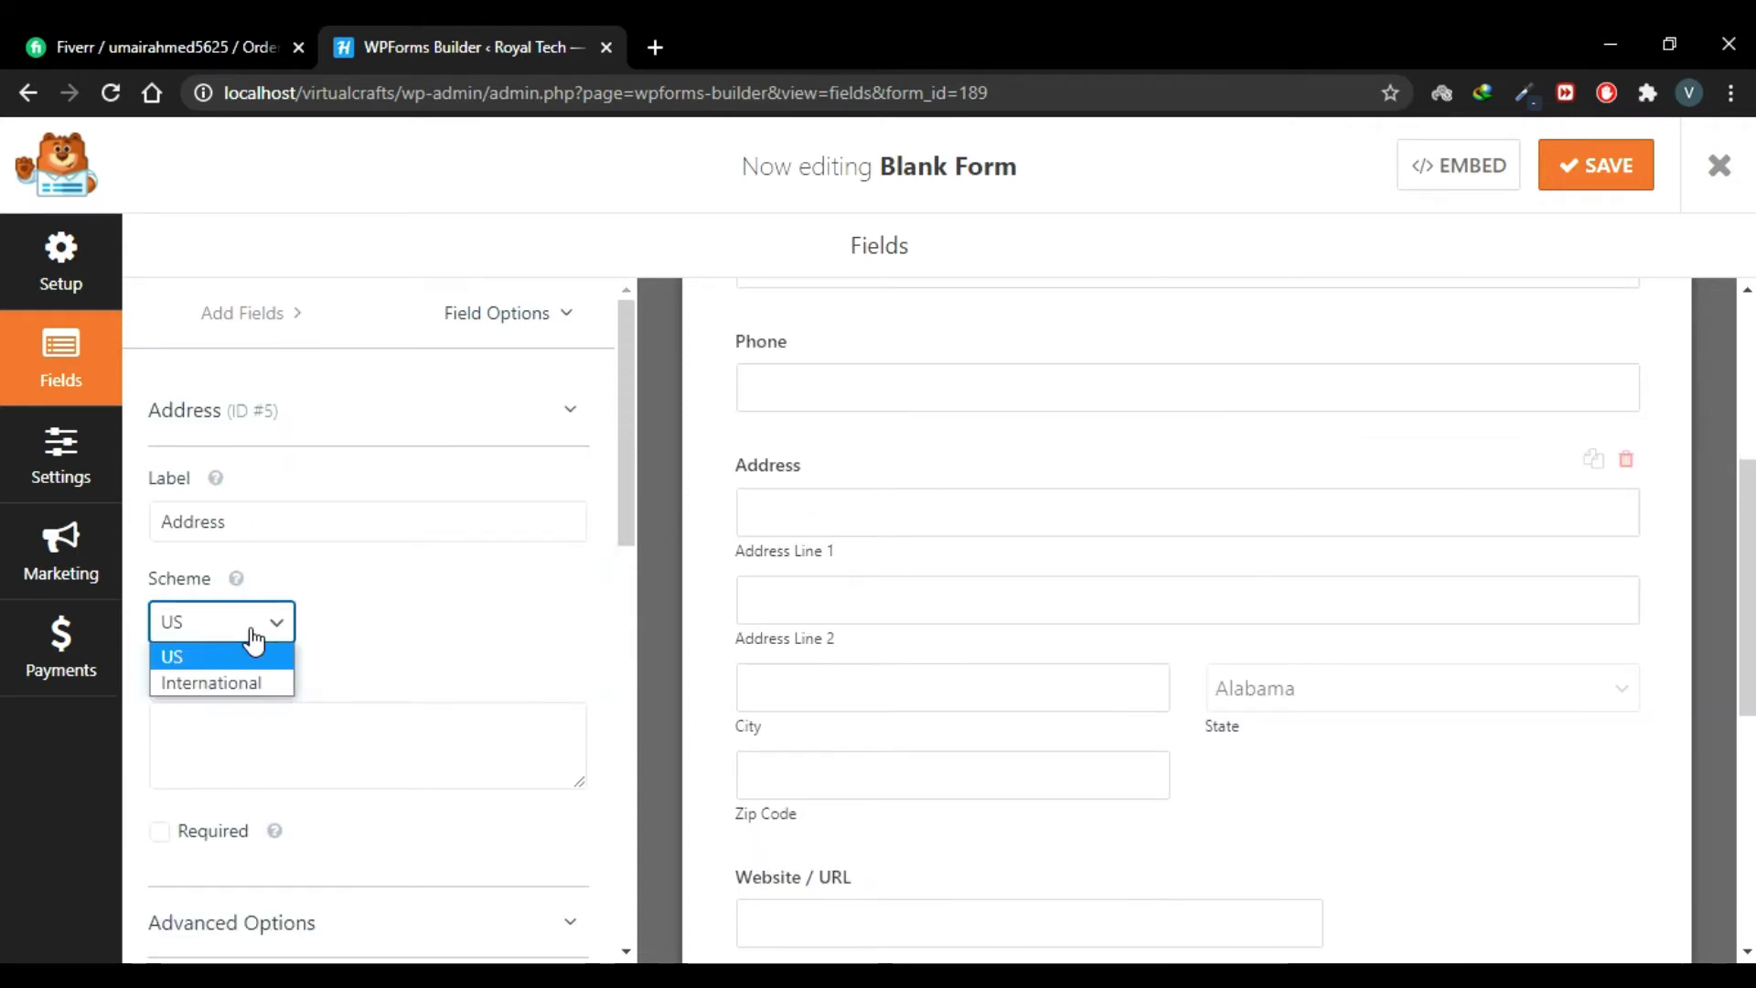
pyautogui.click(256, 683)
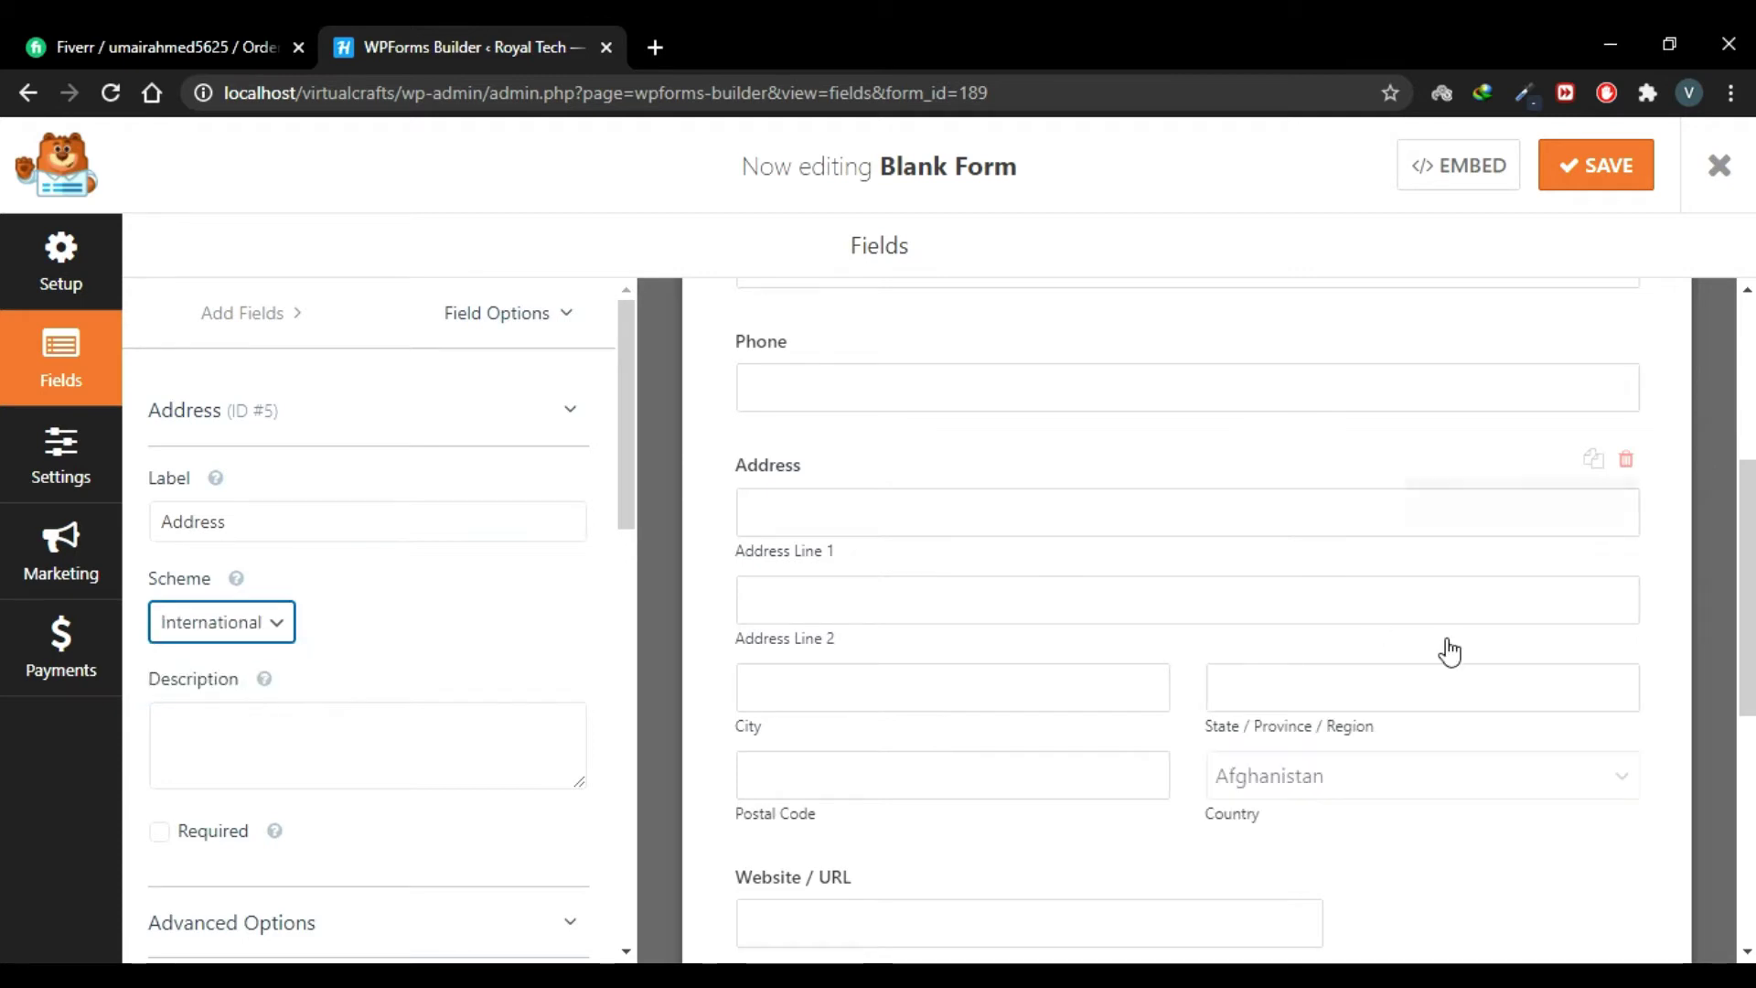
pyautogui.scroll(-1, 1152, 725)
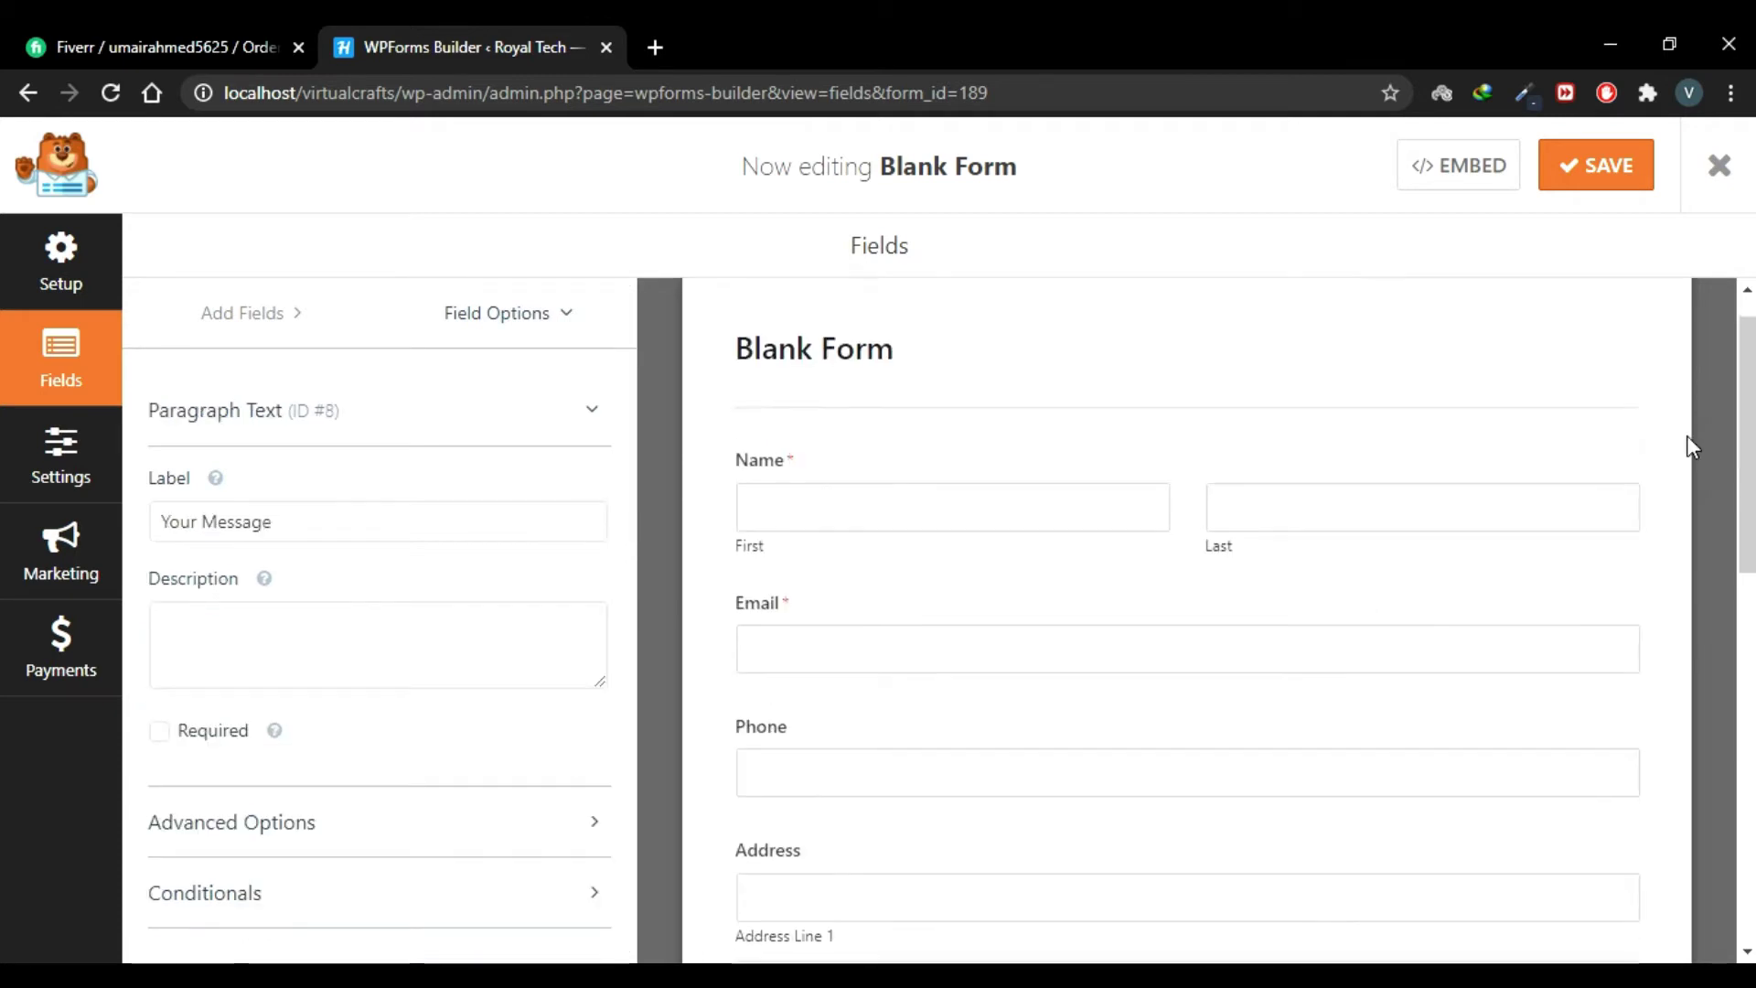
pyautogui.scroll(-5, 1687, 436)
pyautogui.scroll(6, 1687, 436)
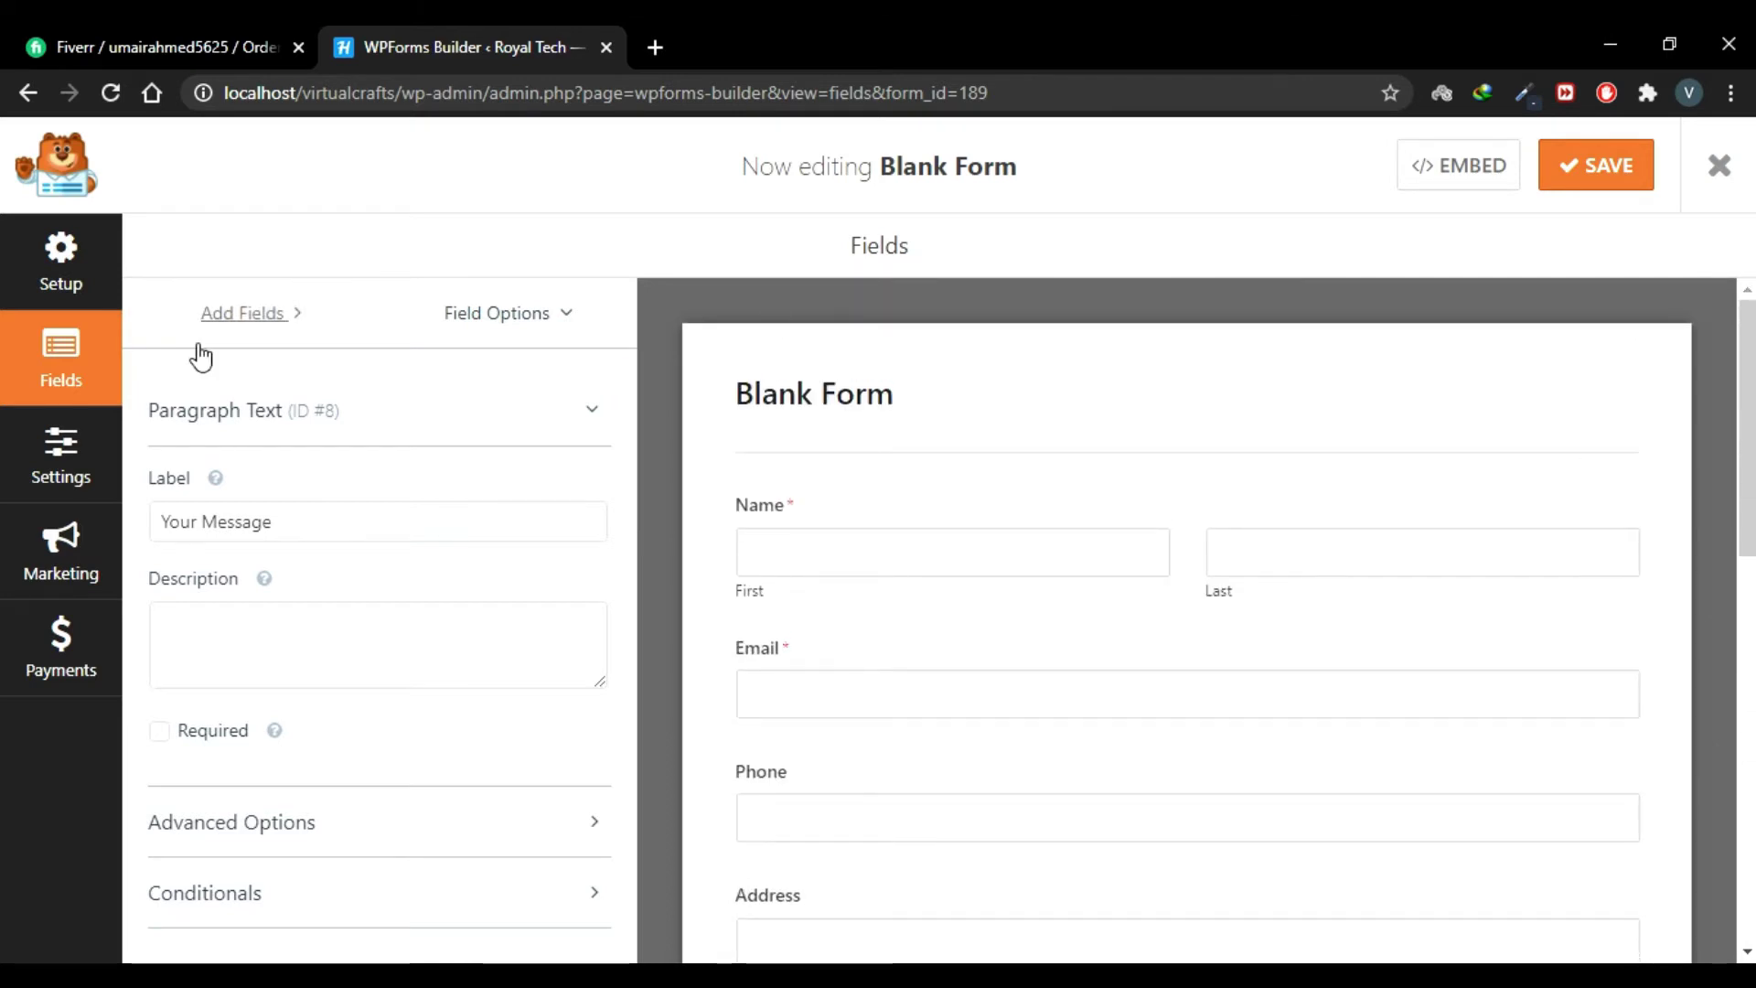
# Step: Insert a page break below the Name field and title its page 'Your Name'
pyautogui.click(243, 316)
pyautogui.scroll(-5, 489, 455)
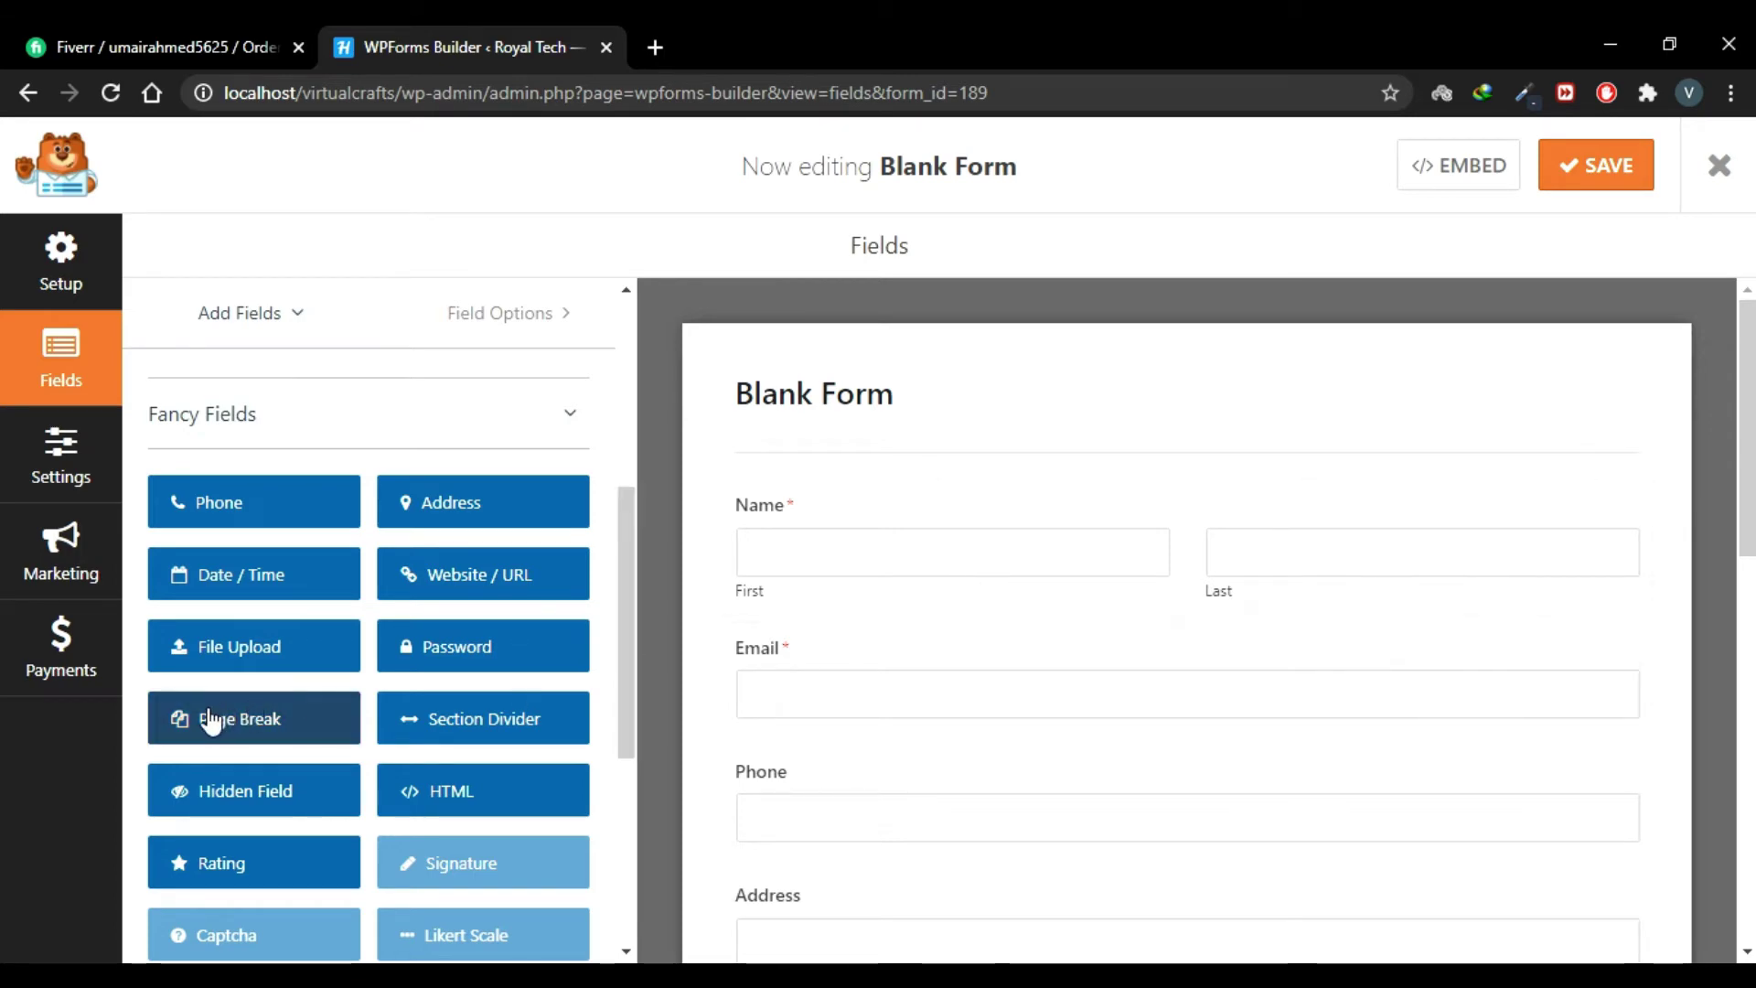
pyautogui.moveTo(212, 721); pyautogui.dragTo(824, 600)
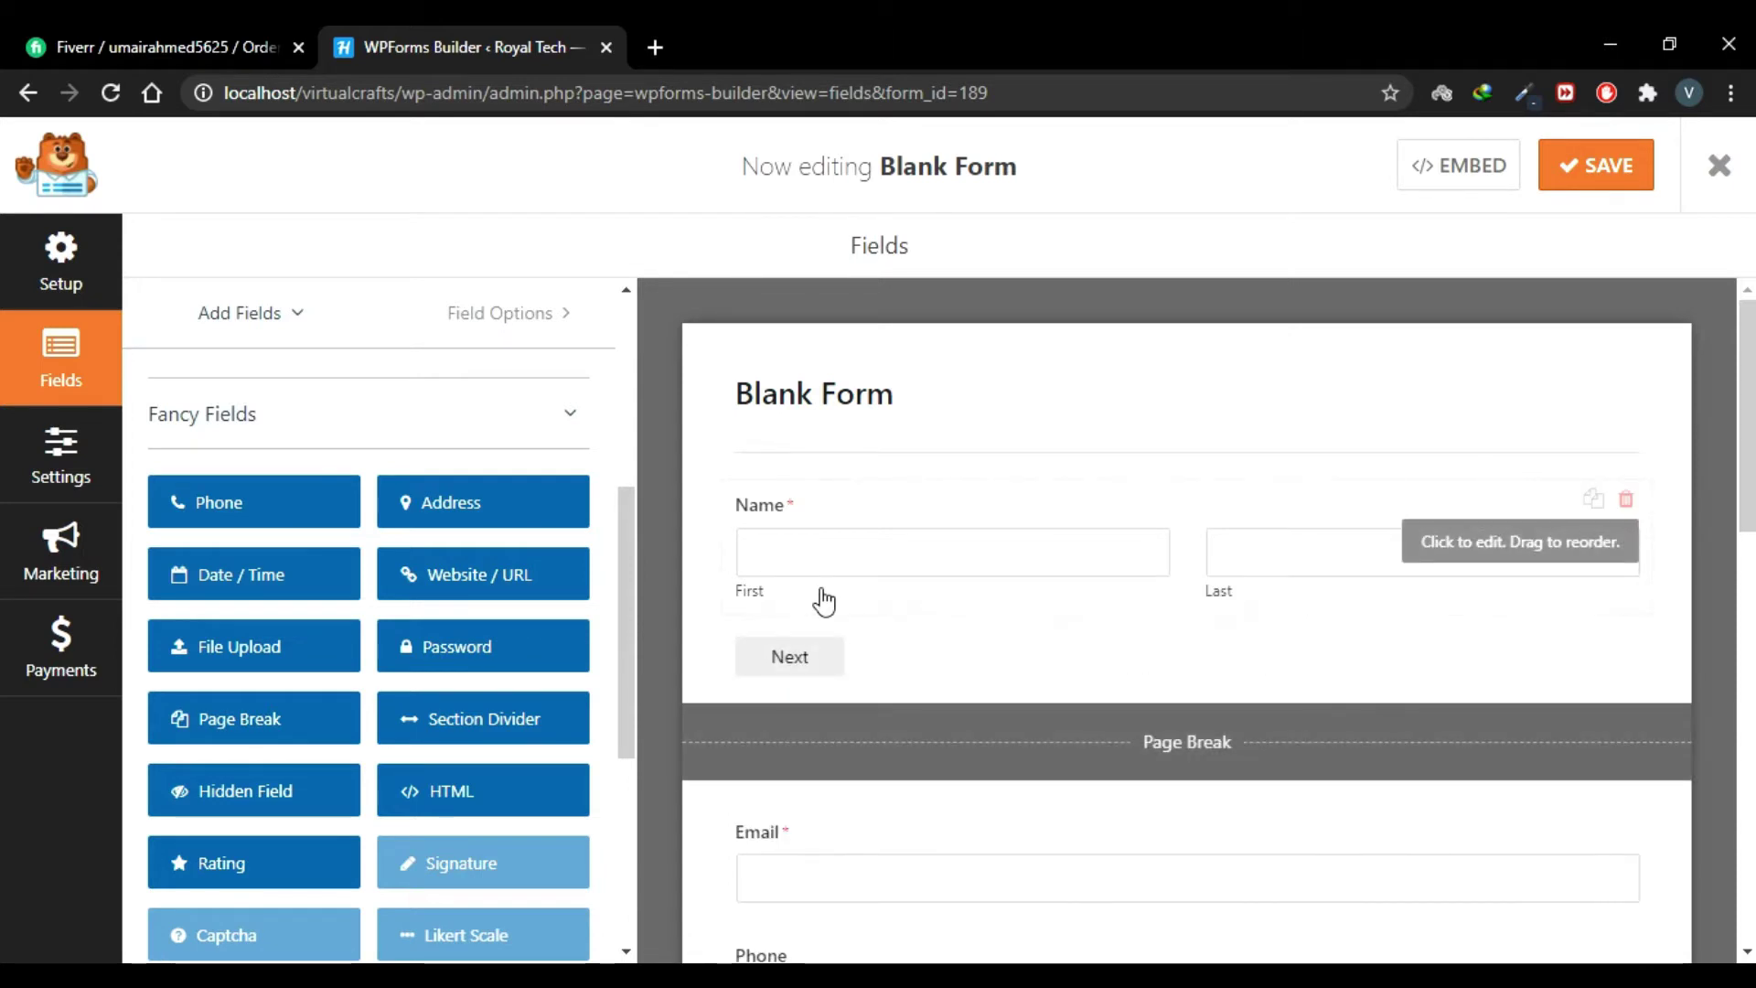
pyautogui.scroll(-1, 1143, 723)
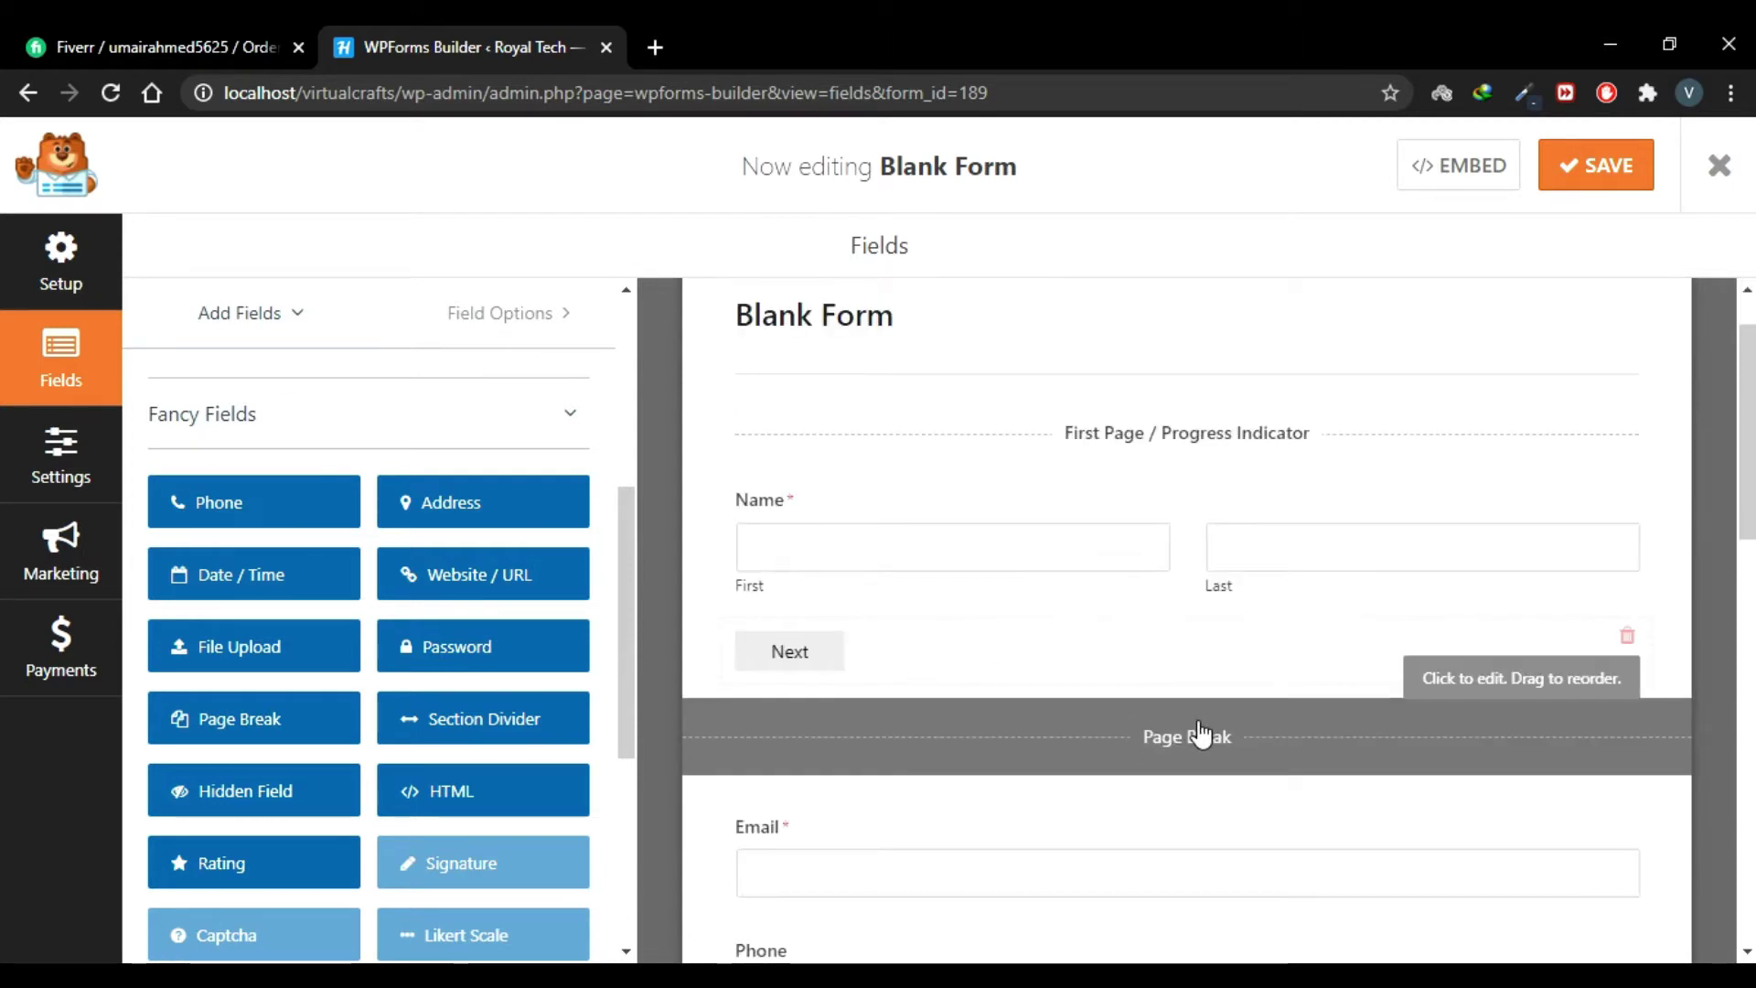
pyautogui.click(1193, 734)
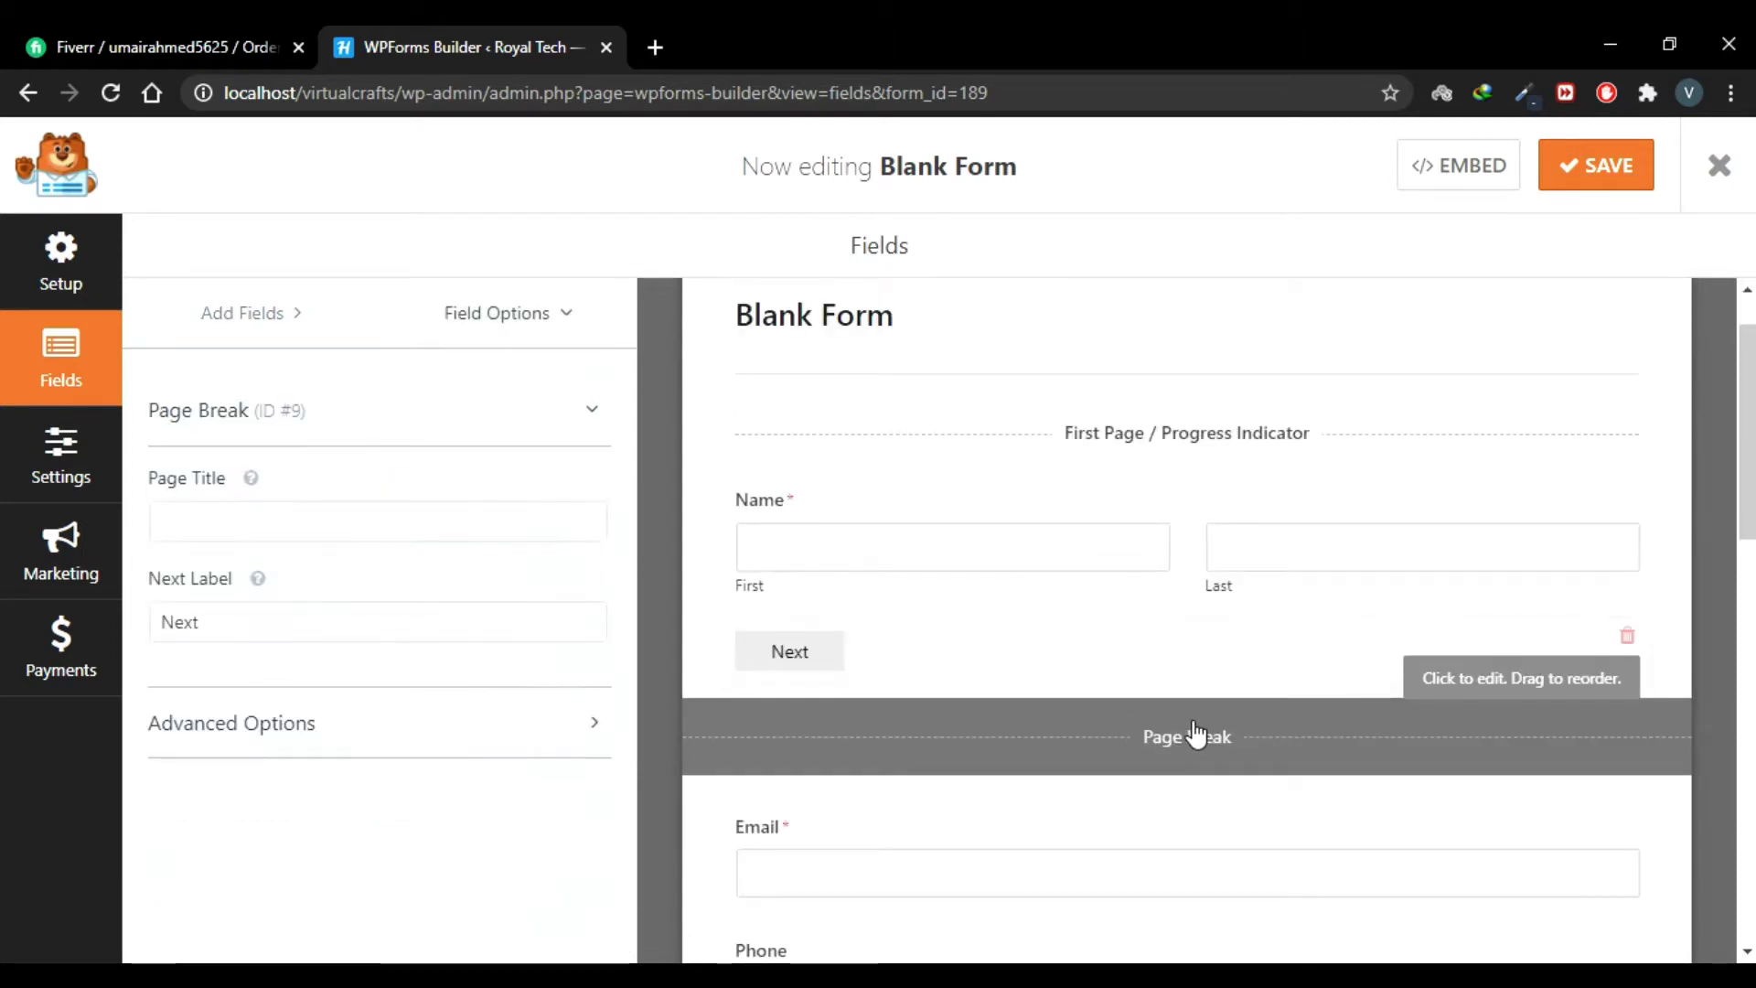
pyautogui.click(309, 527)
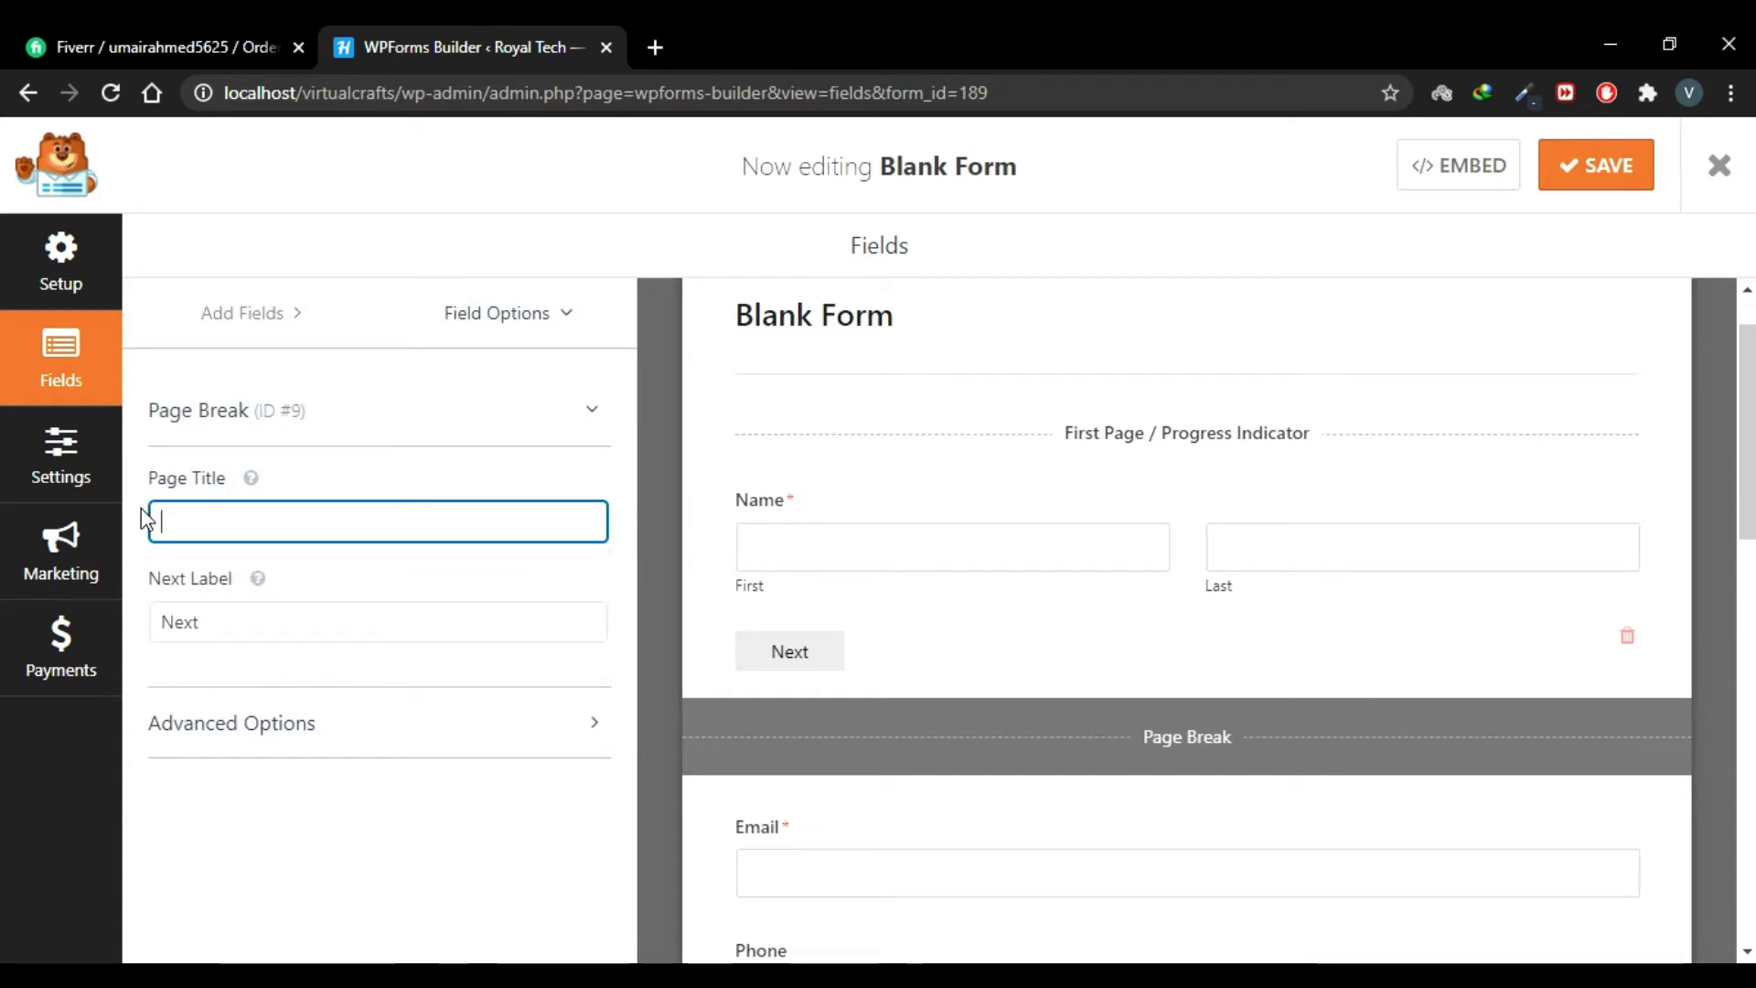
pyautogui.write('Your Name')
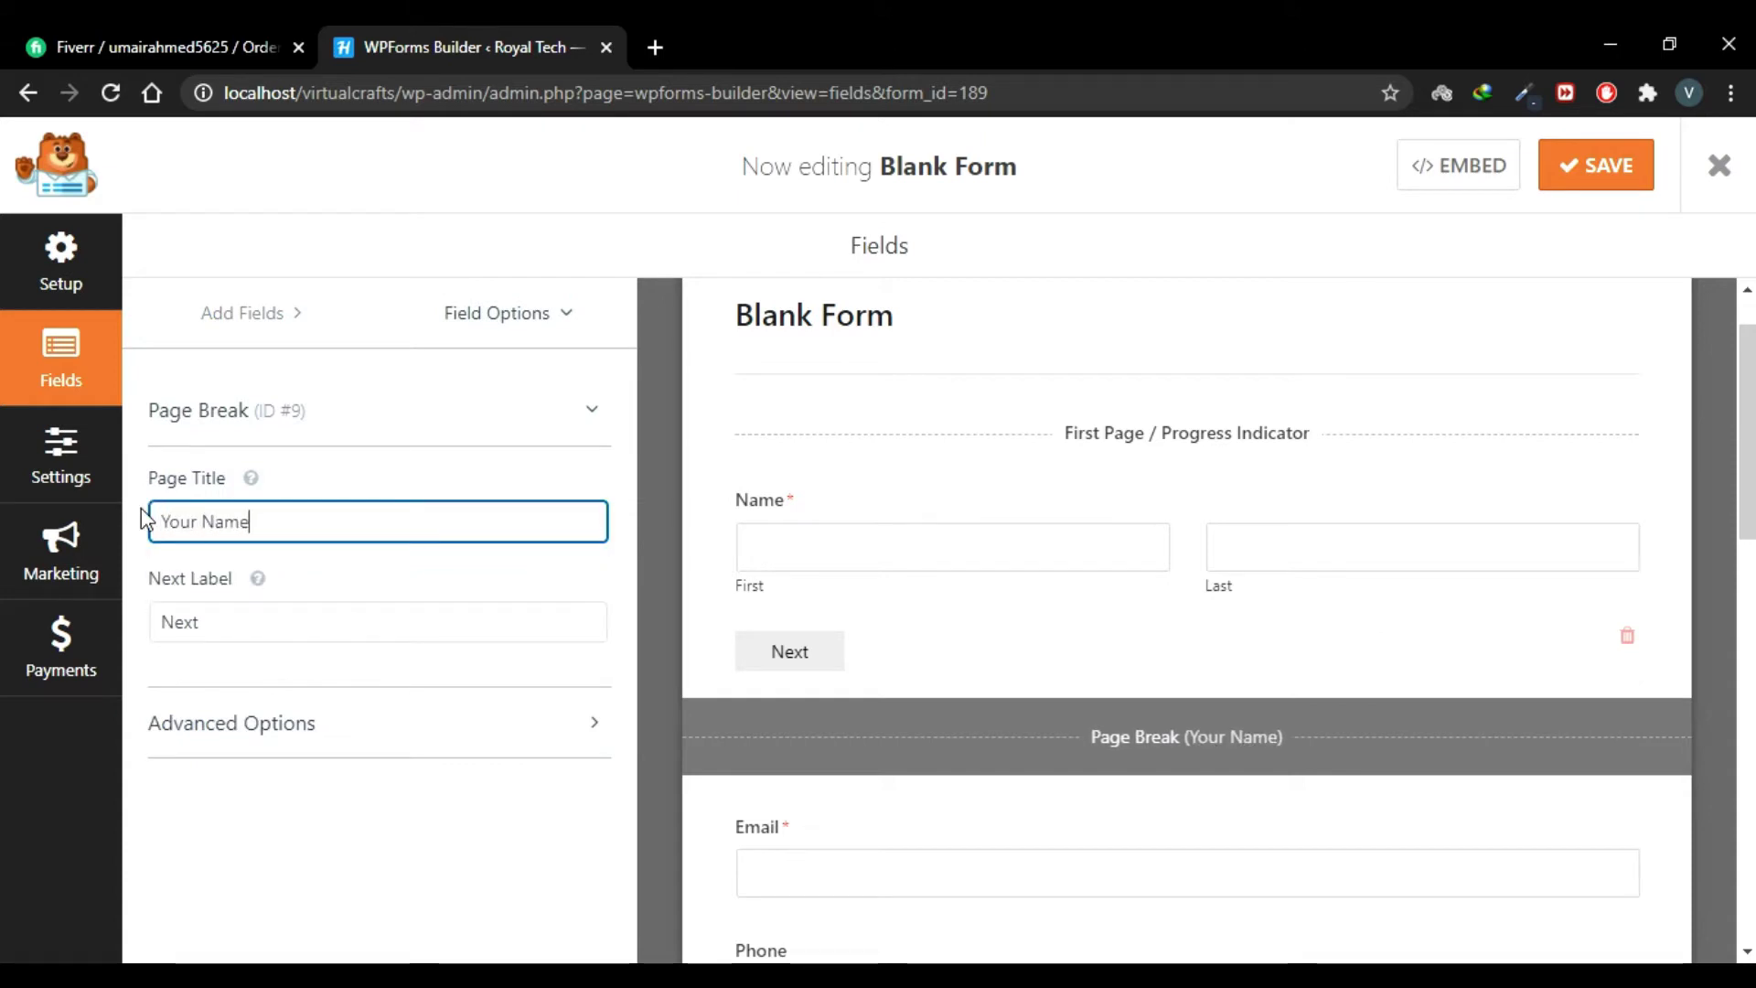
pyautogui.scroll(1, 1148, 561)
pyautogui.scroll(-2, 1154, 562)
pyautogui.scroll(-2, 1155, 568)
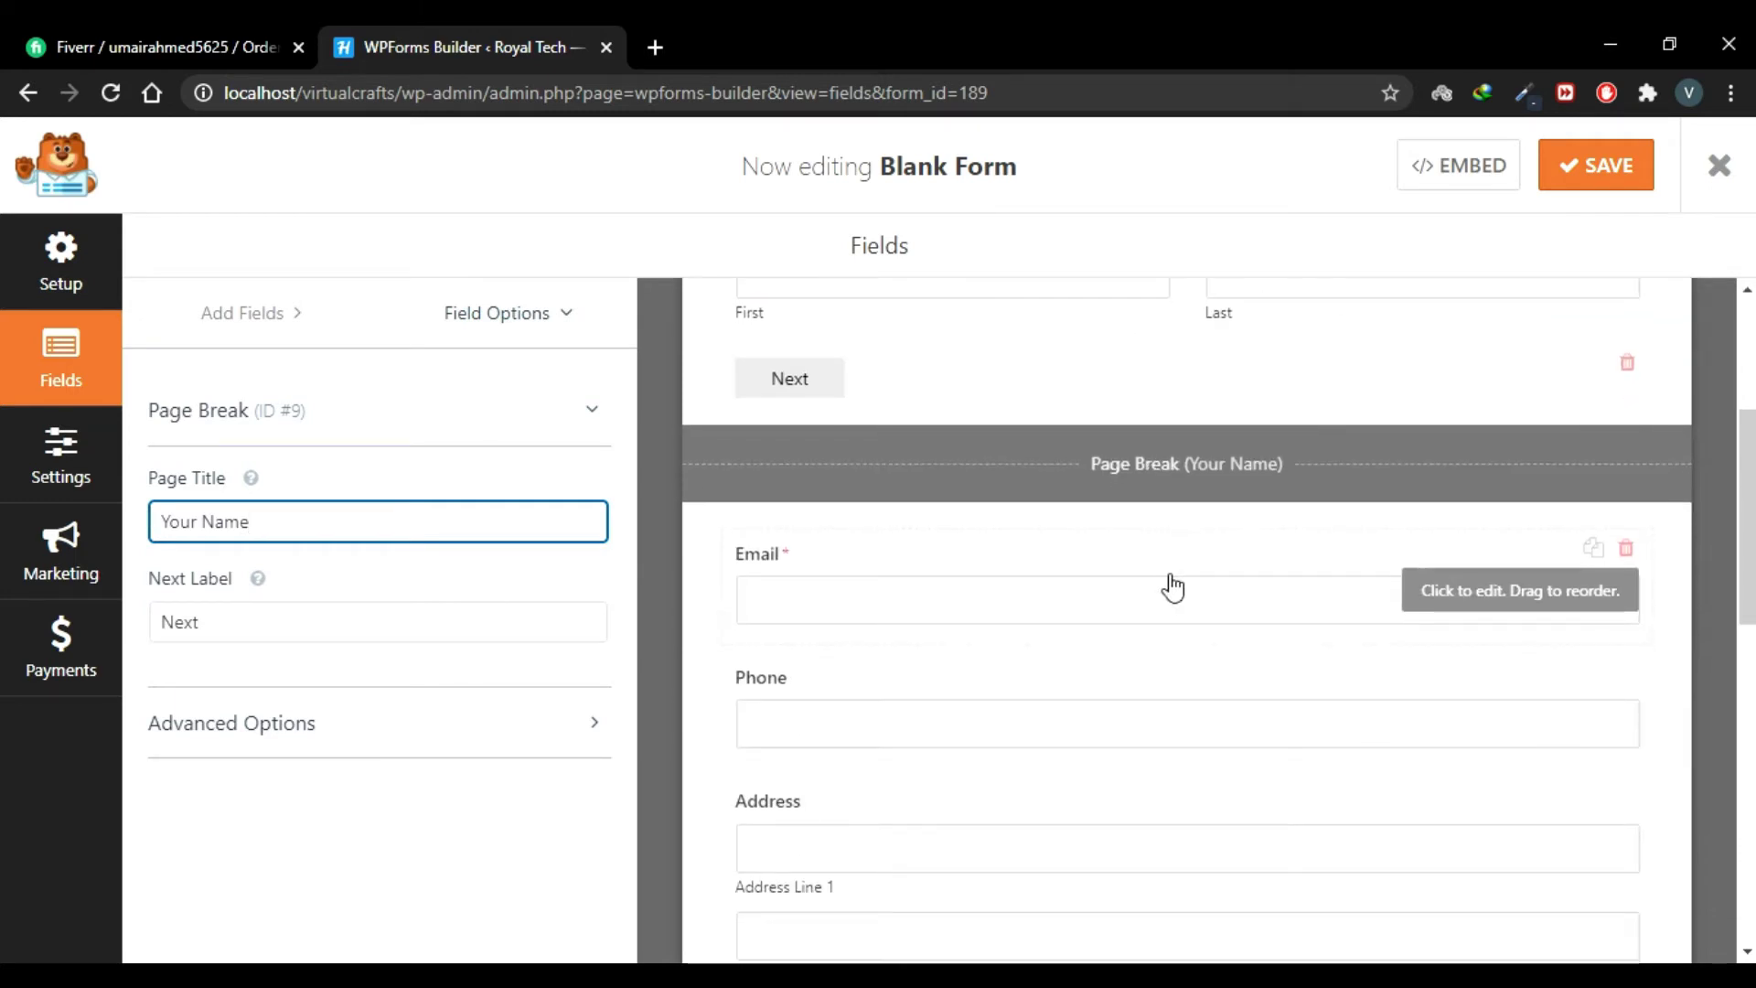
pyautogui.scroll(-1, 1157, 650)
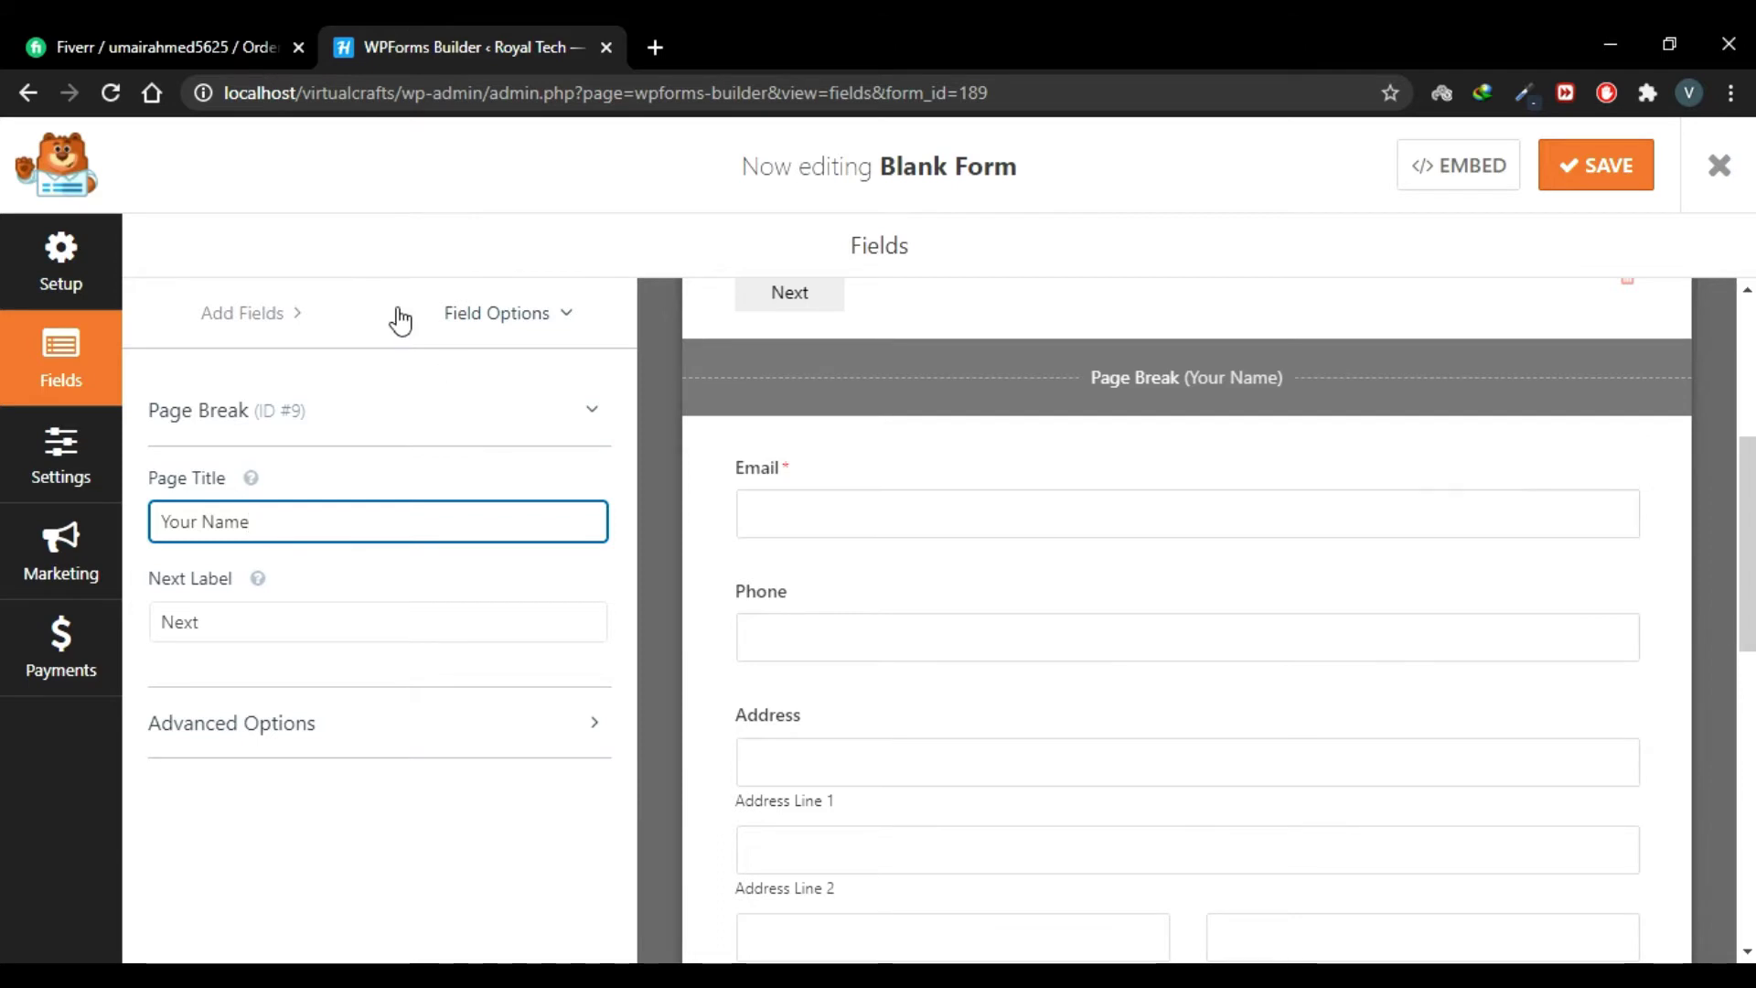
pyautogui.click(232, 311)
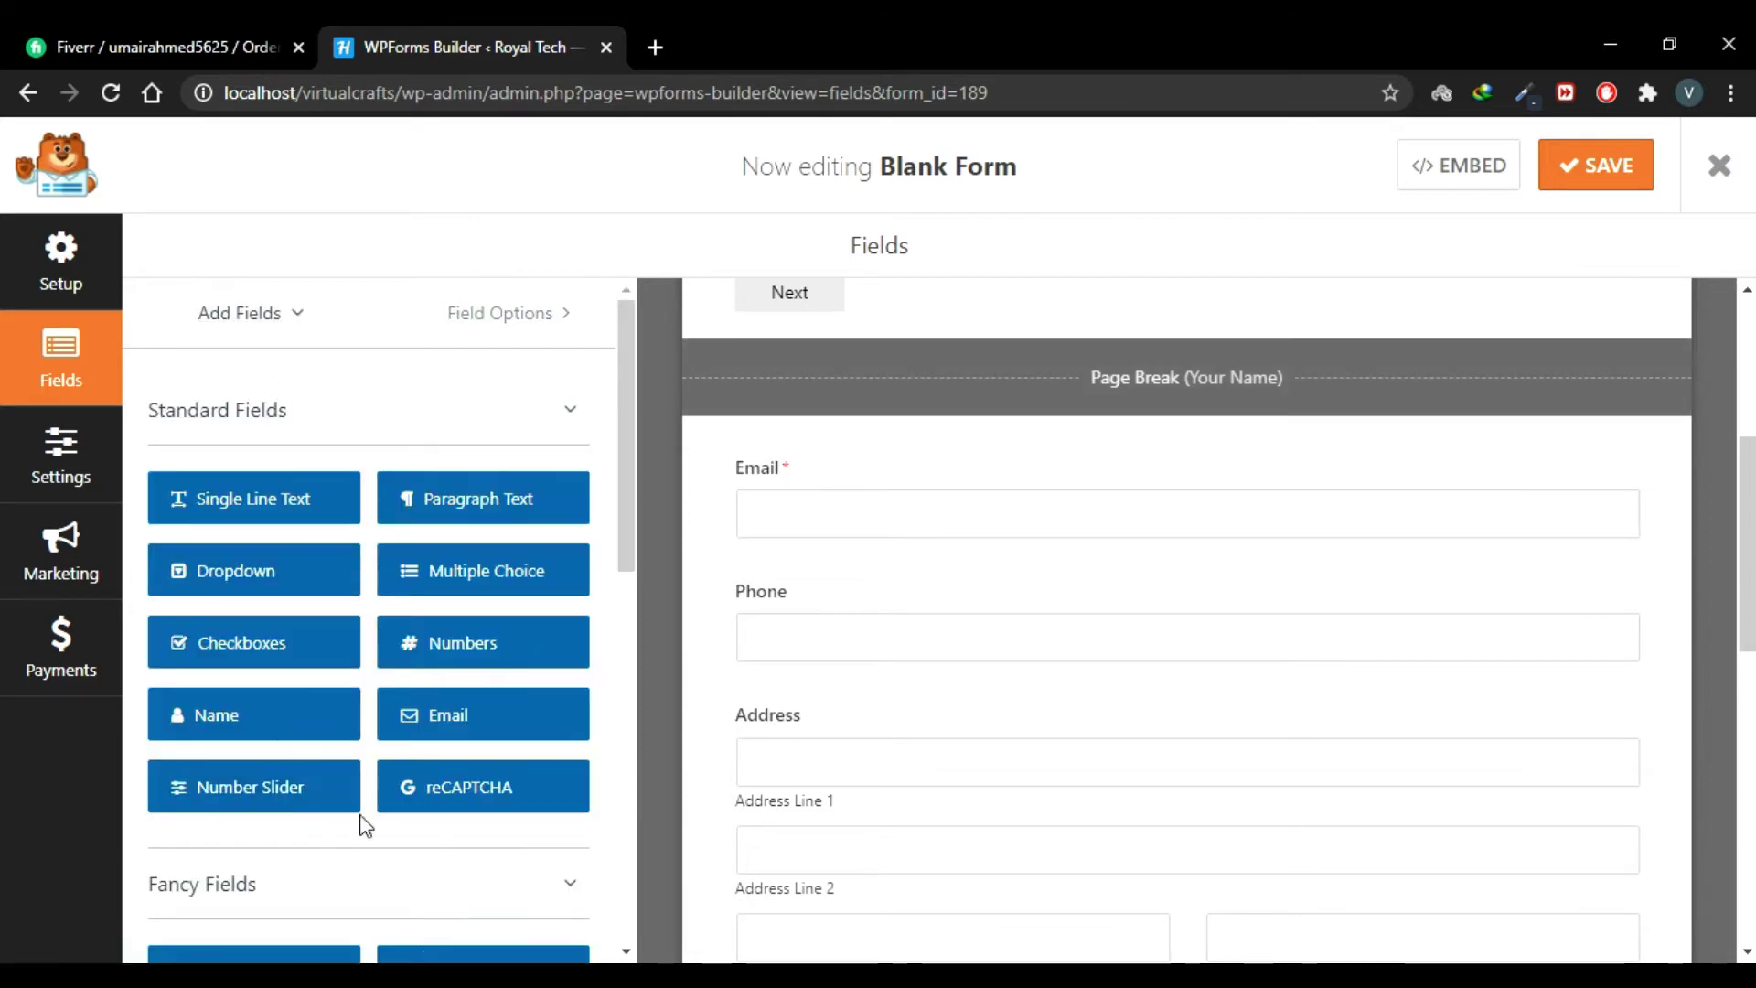
# Step: Insert a page break titled 'Contact Info' between Phone and Address
pyautogui.scroll(-3, 343, 814)
pyautogui.moveTo(308, 883); pyautogui.dragTo(915, 707)
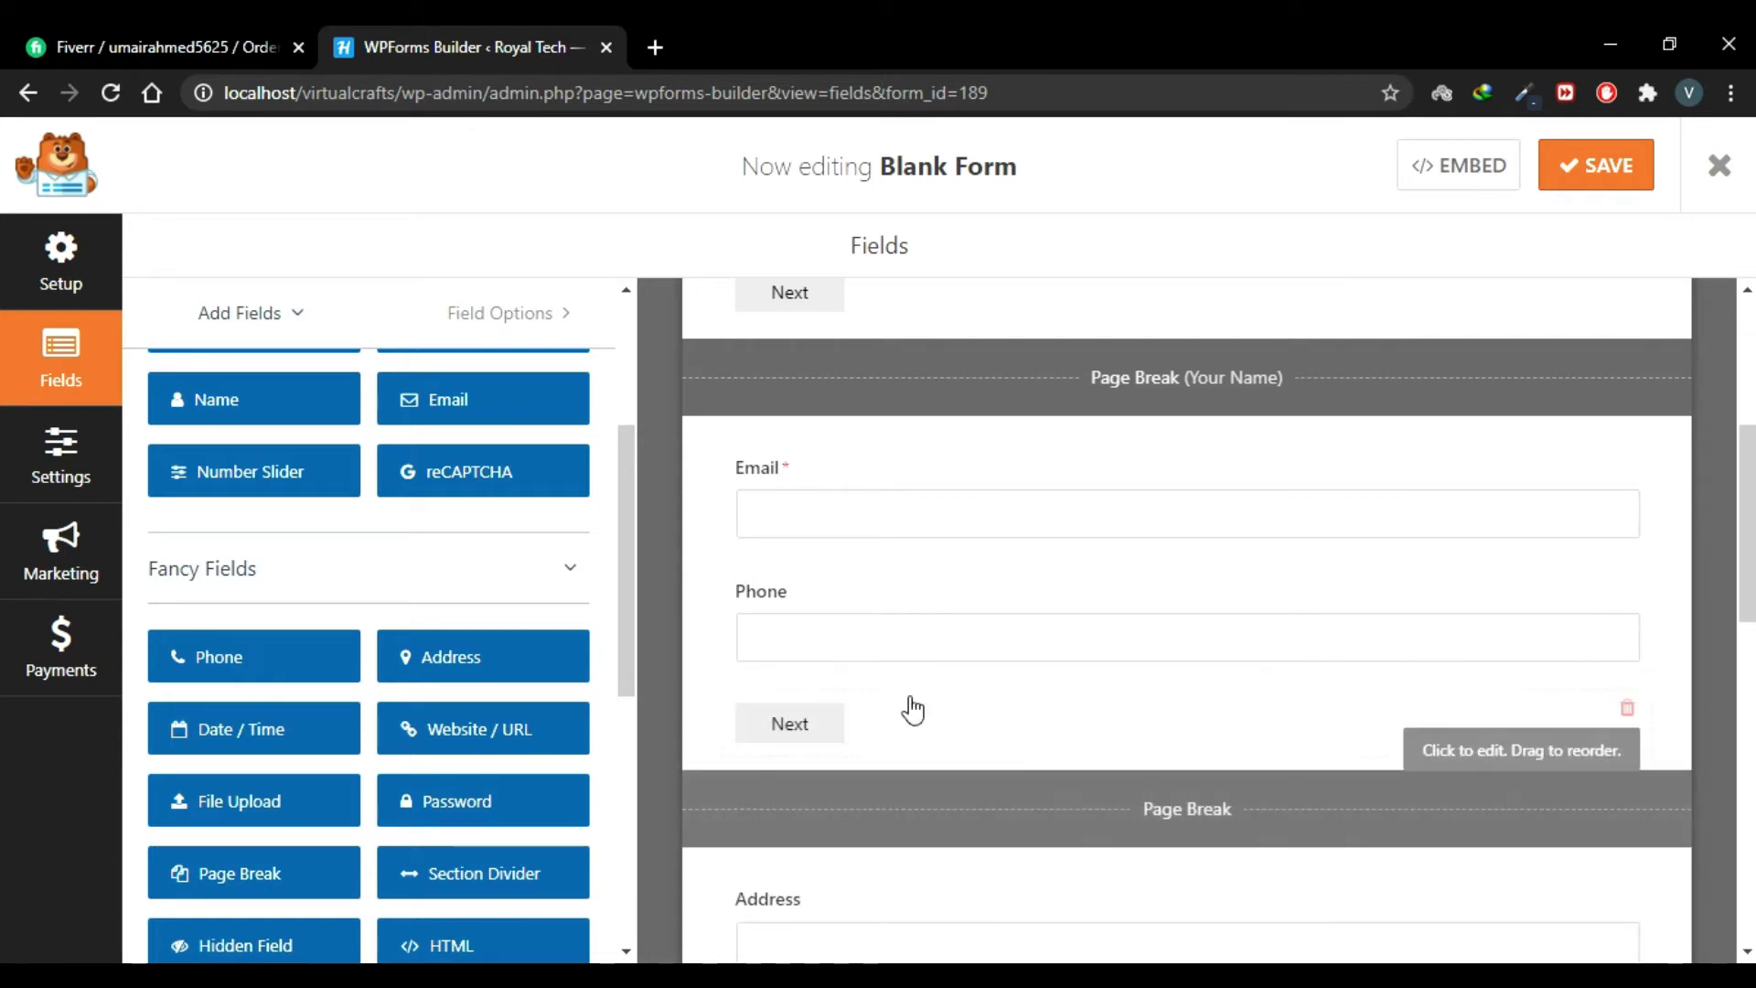
pyautogui.click(1204, 823)
pyautogui.click(278, 513)
pyautogui.write('Con')
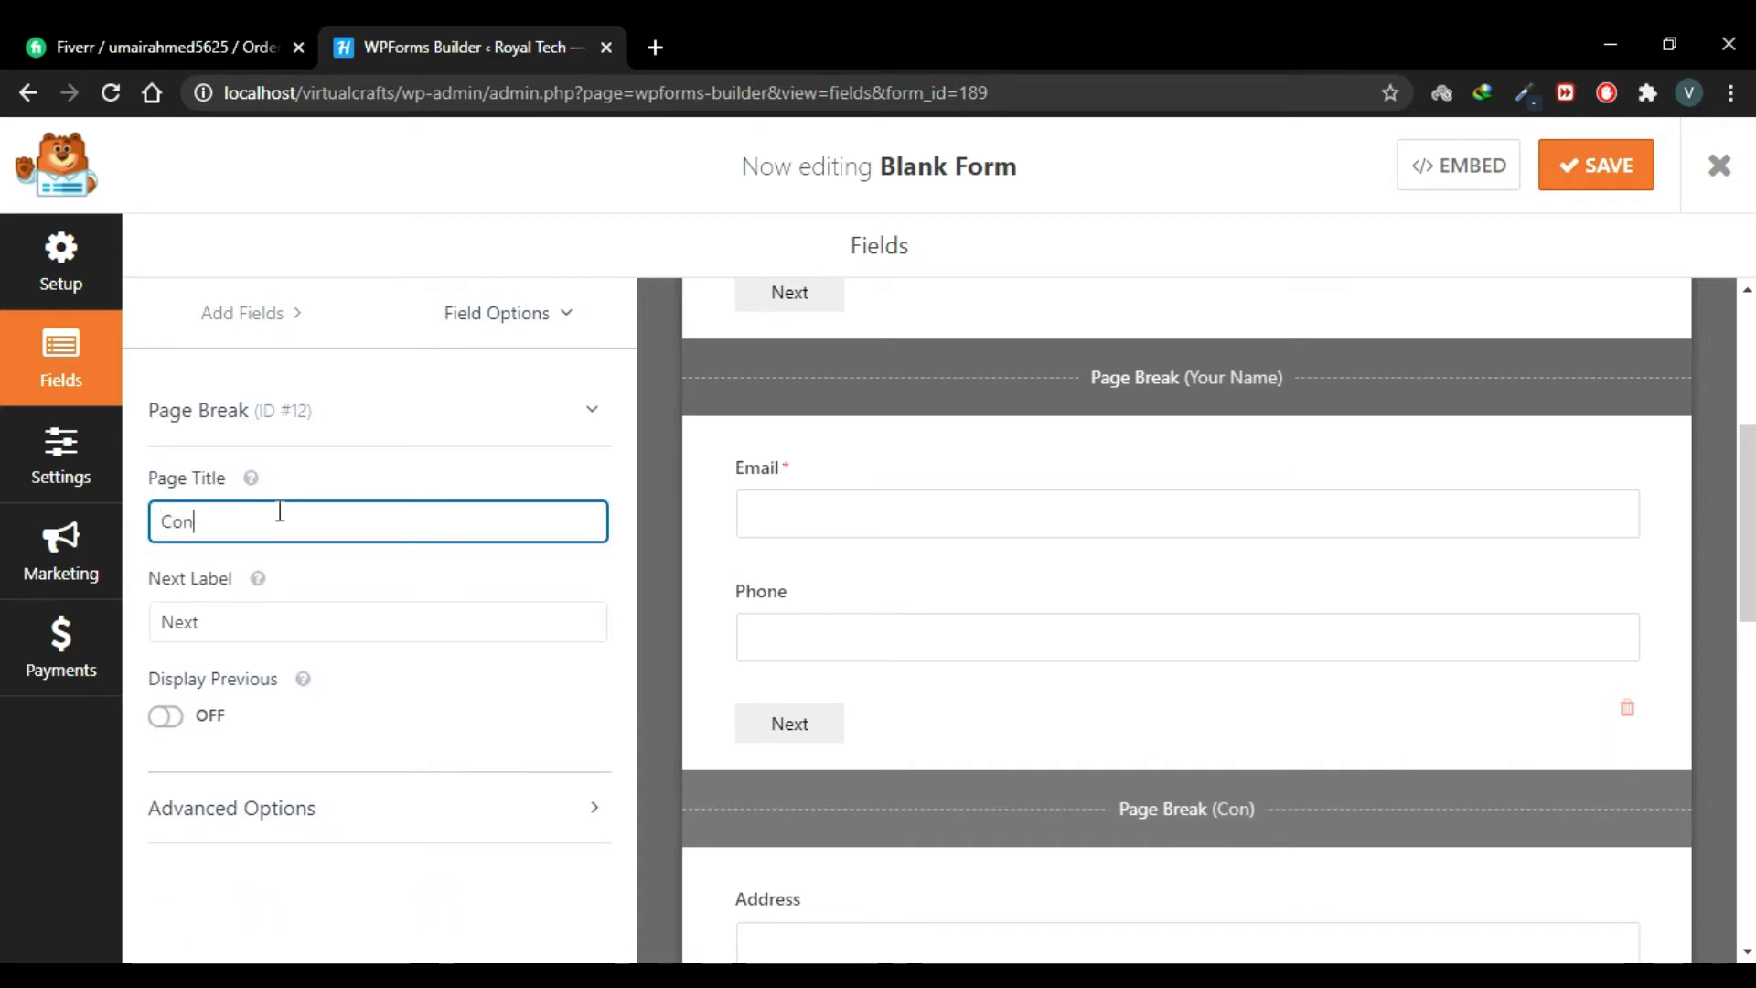
pyautogui.write('tact Inf')
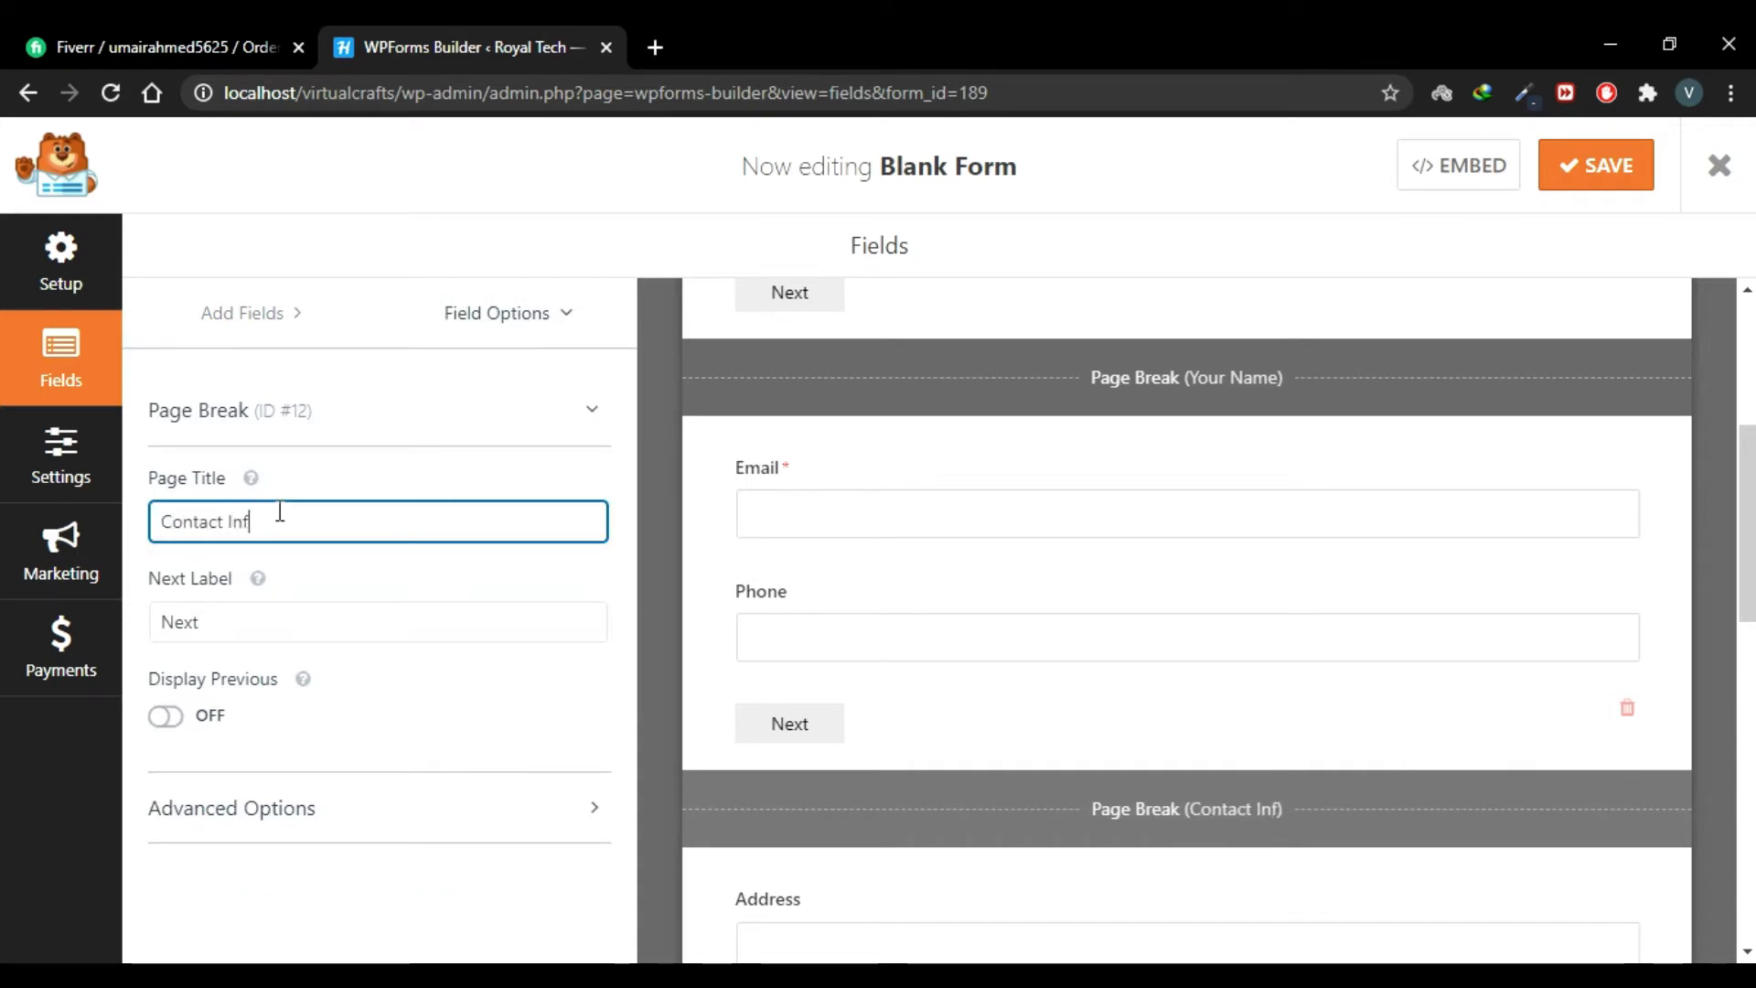
pyautogui.write('o')
# Step: Insert a page break titled 'Your Adress' between Address and Website / URL
pyautogui.click(1048, 435)
pyautogui.scroll(-6, 1048, 435)
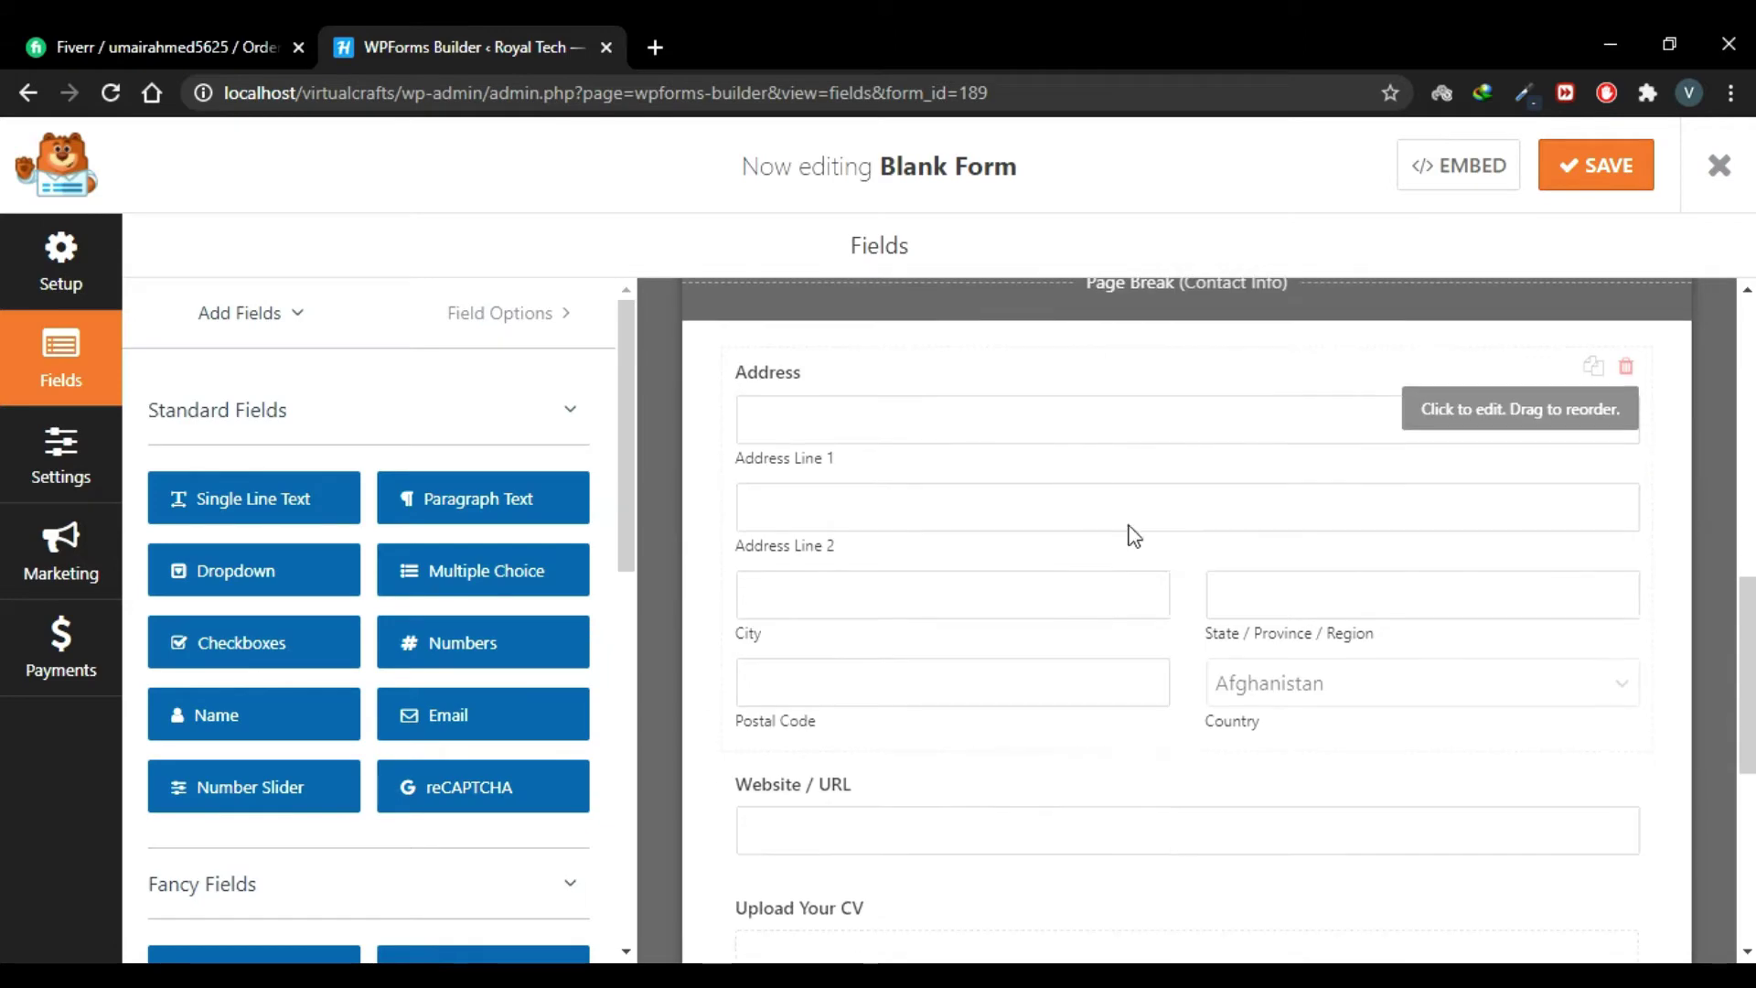
pyautogui.scroll(-5, 372, 628)
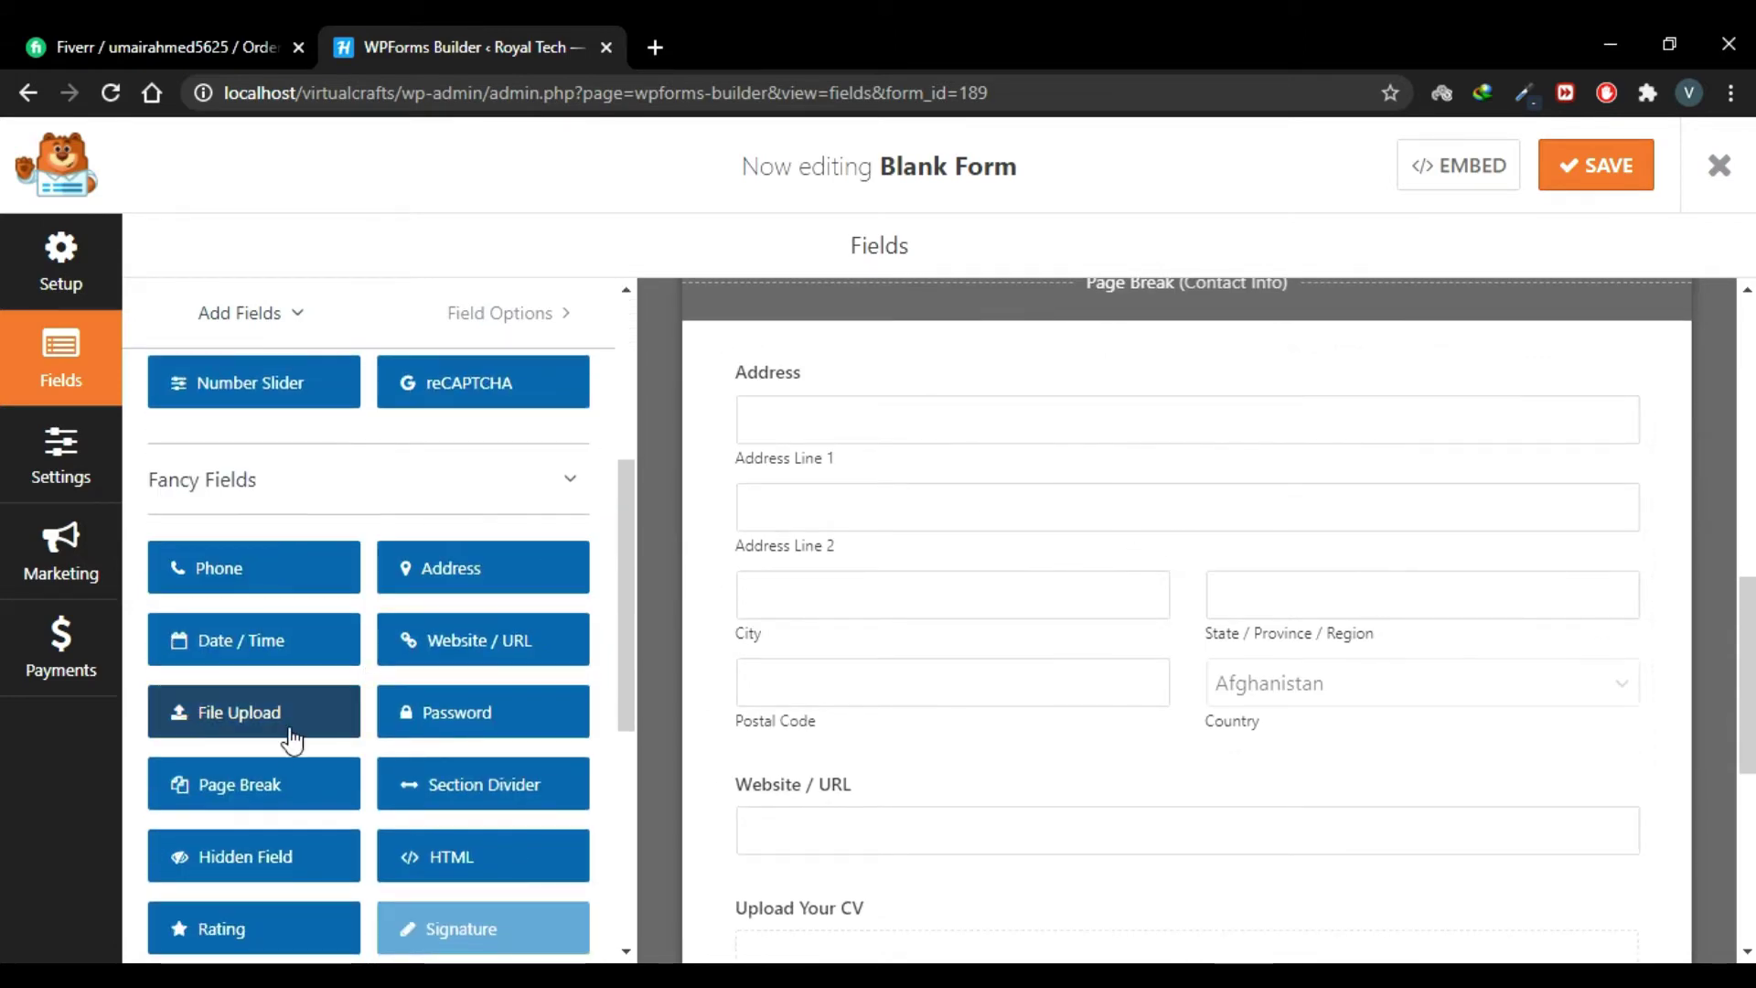
pyautogui.moveTo(220, 803); pyautogui.dragTo(872, 754)
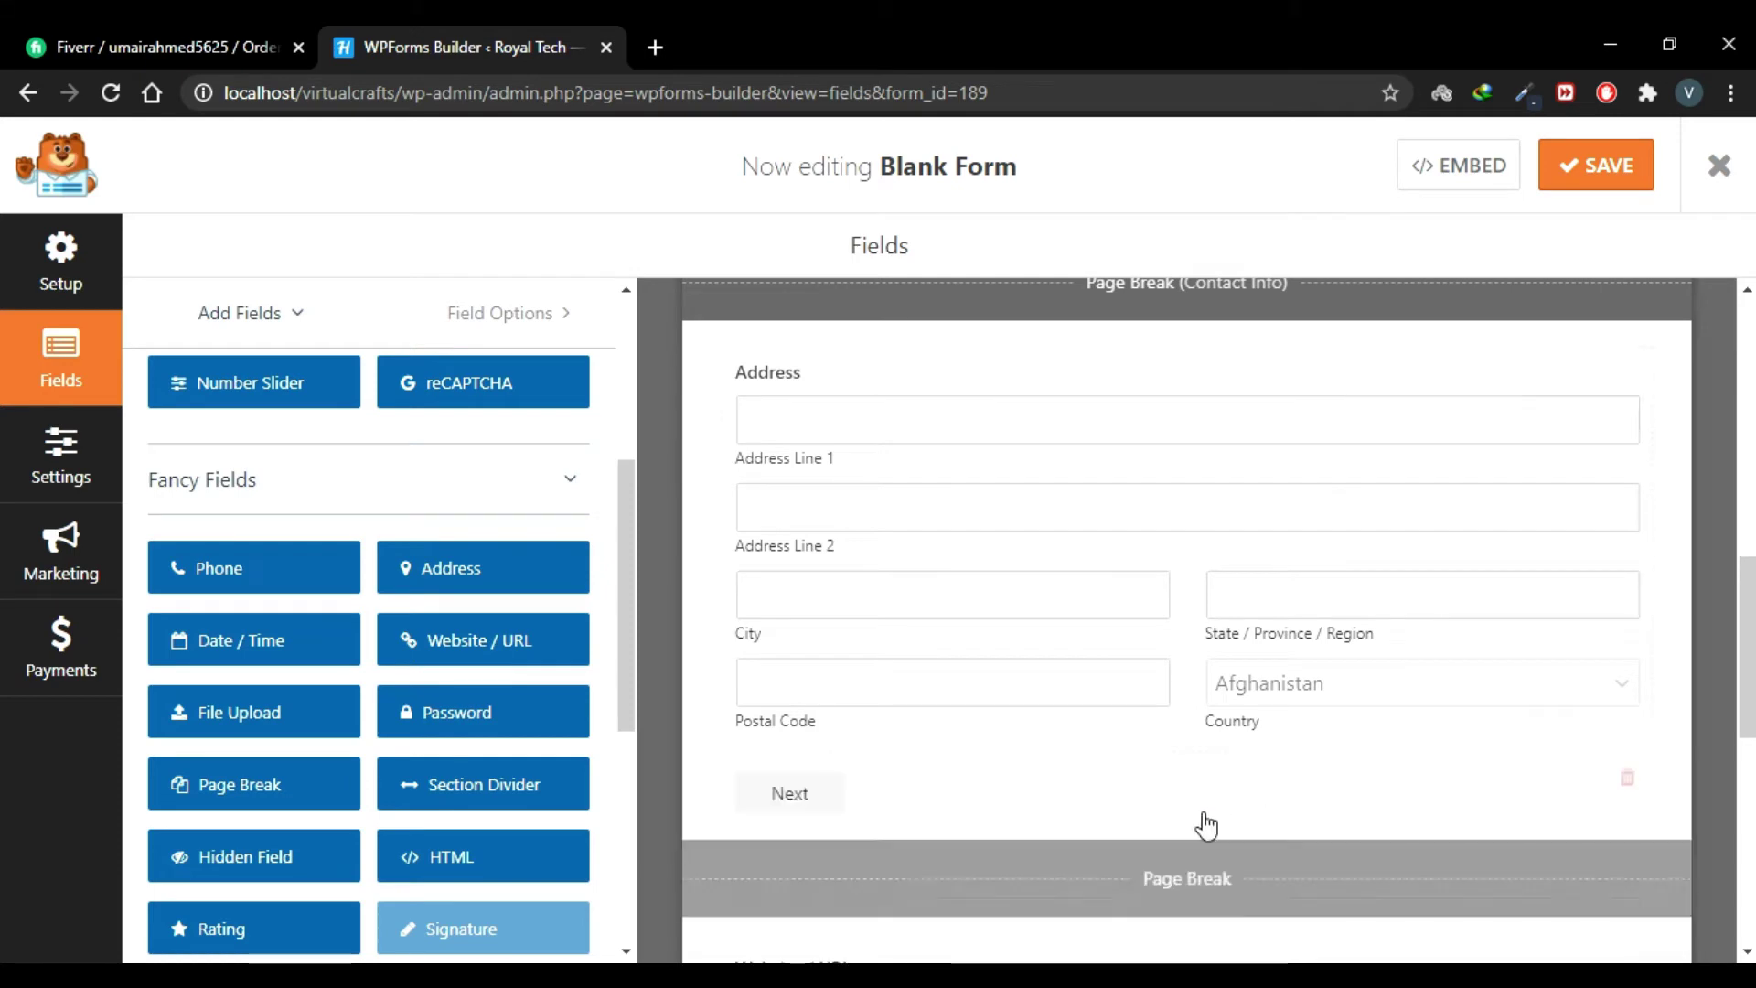
pyautogui.click(1203, 892)
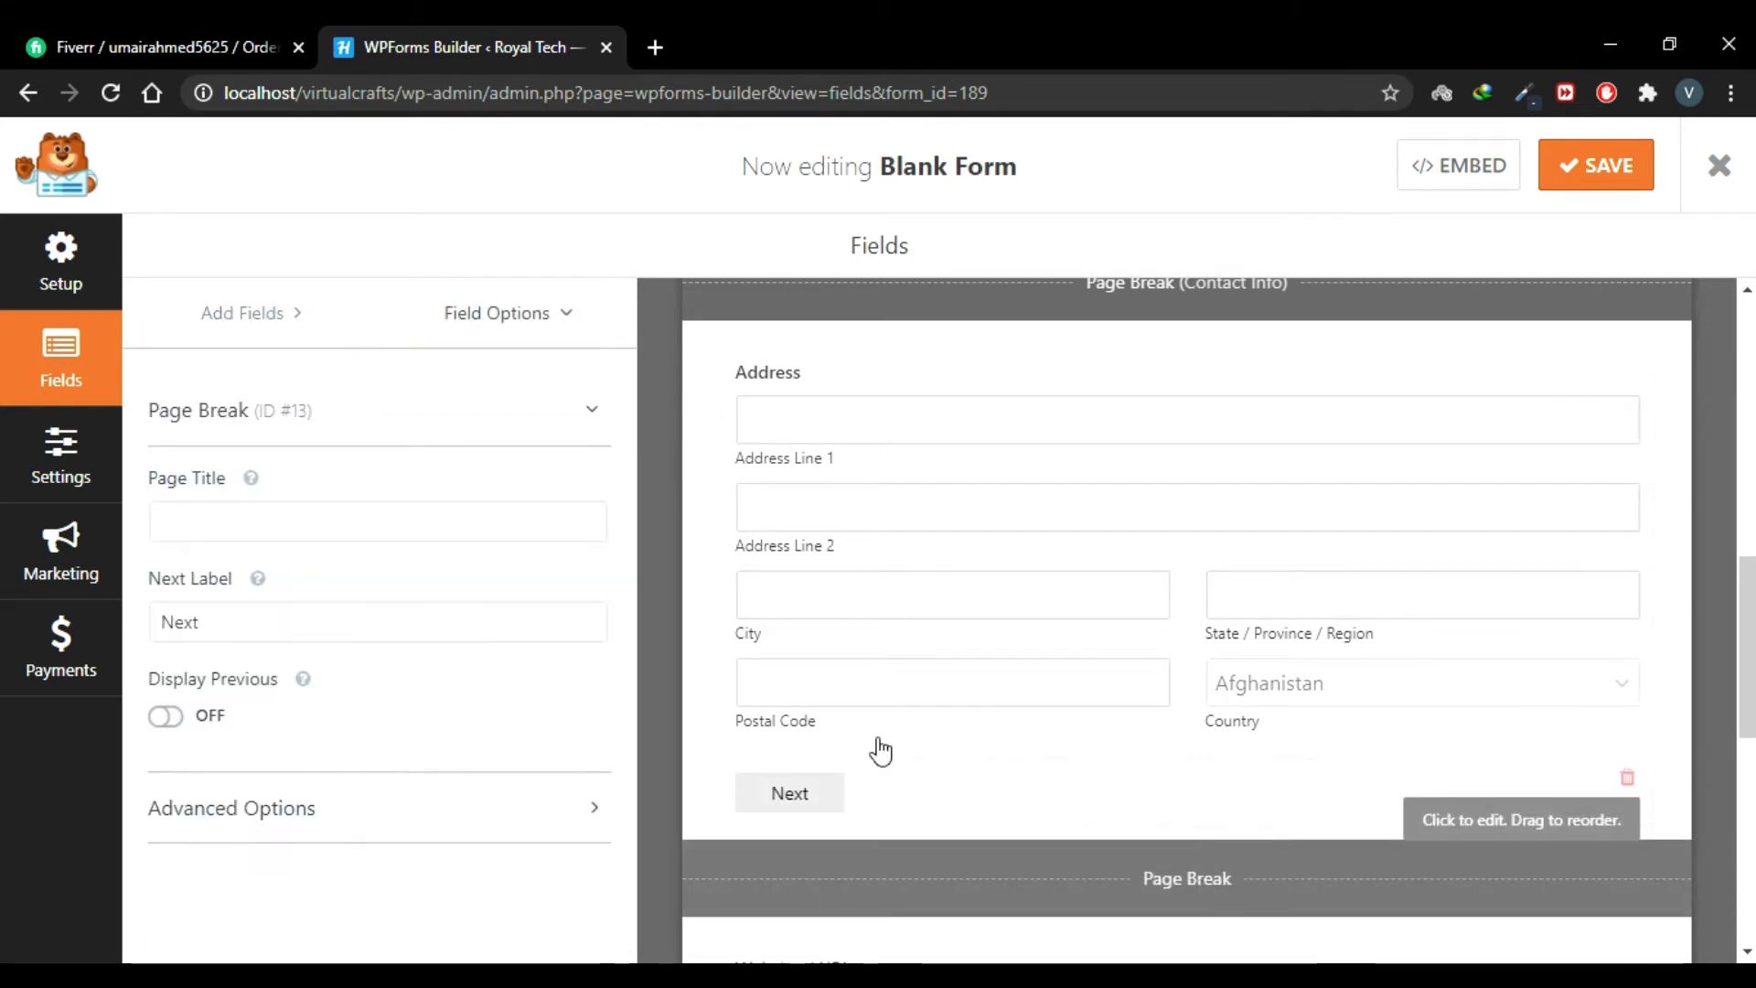
pyautogui.click(225, 526)
pyautogui.write('You')
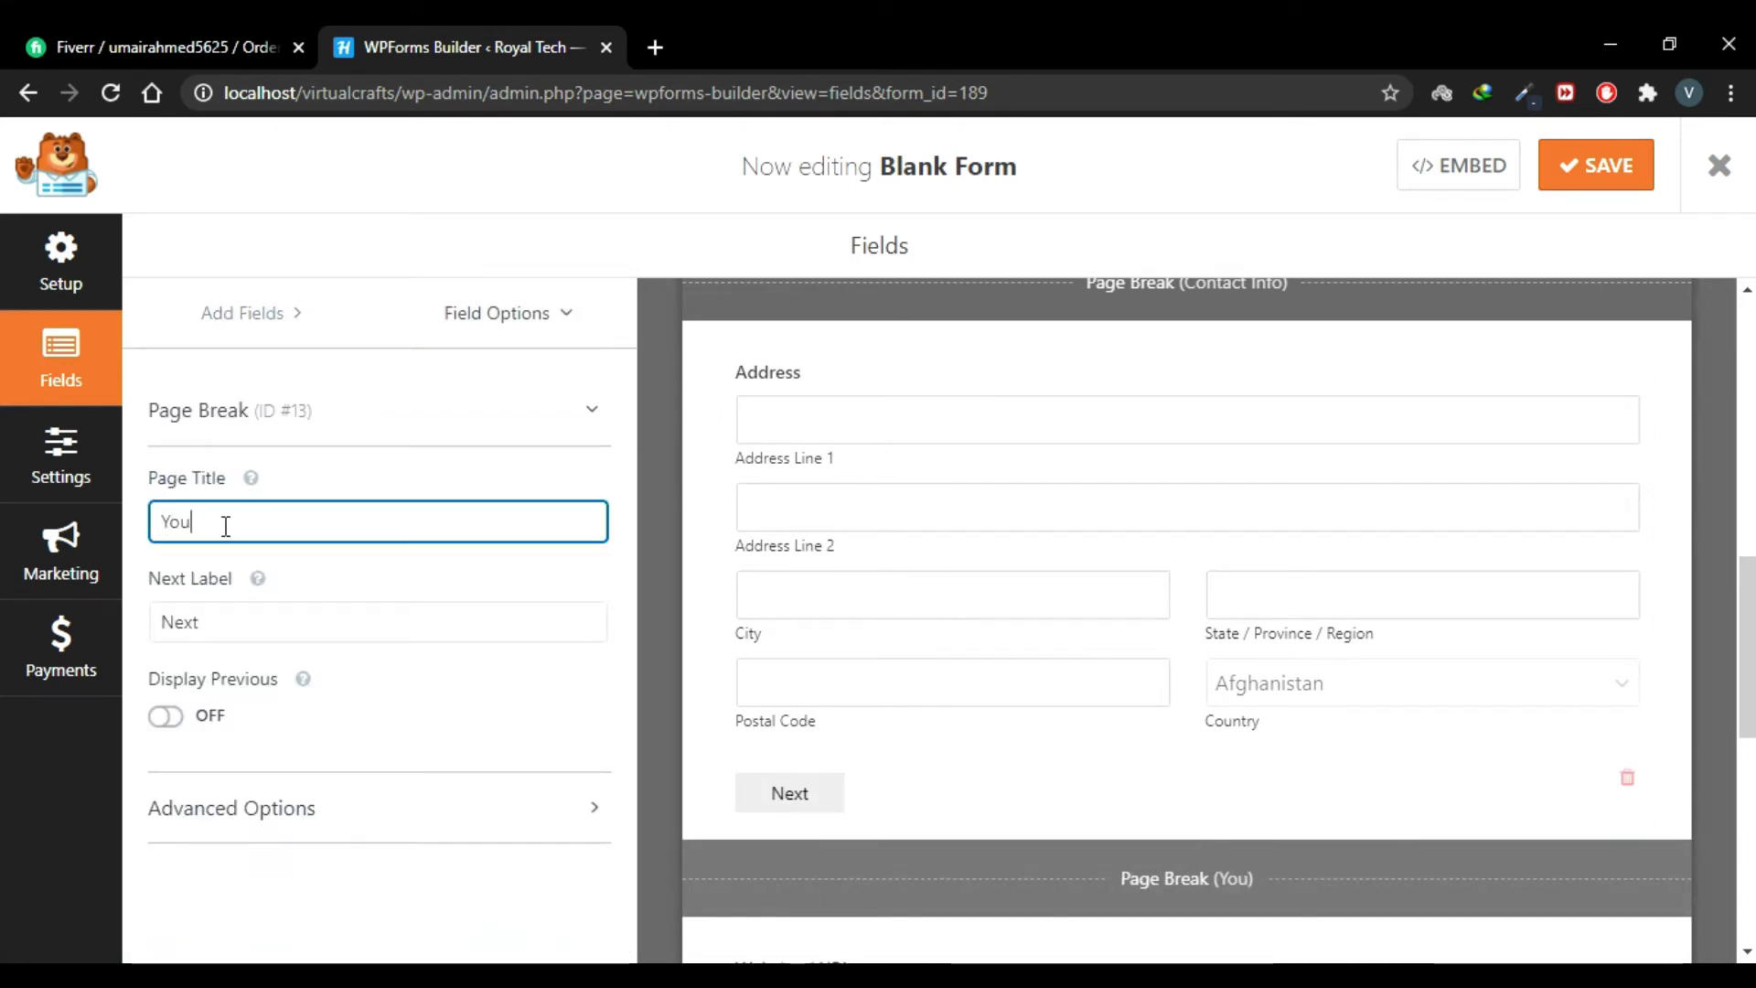
pyautogui.write('r Adress')
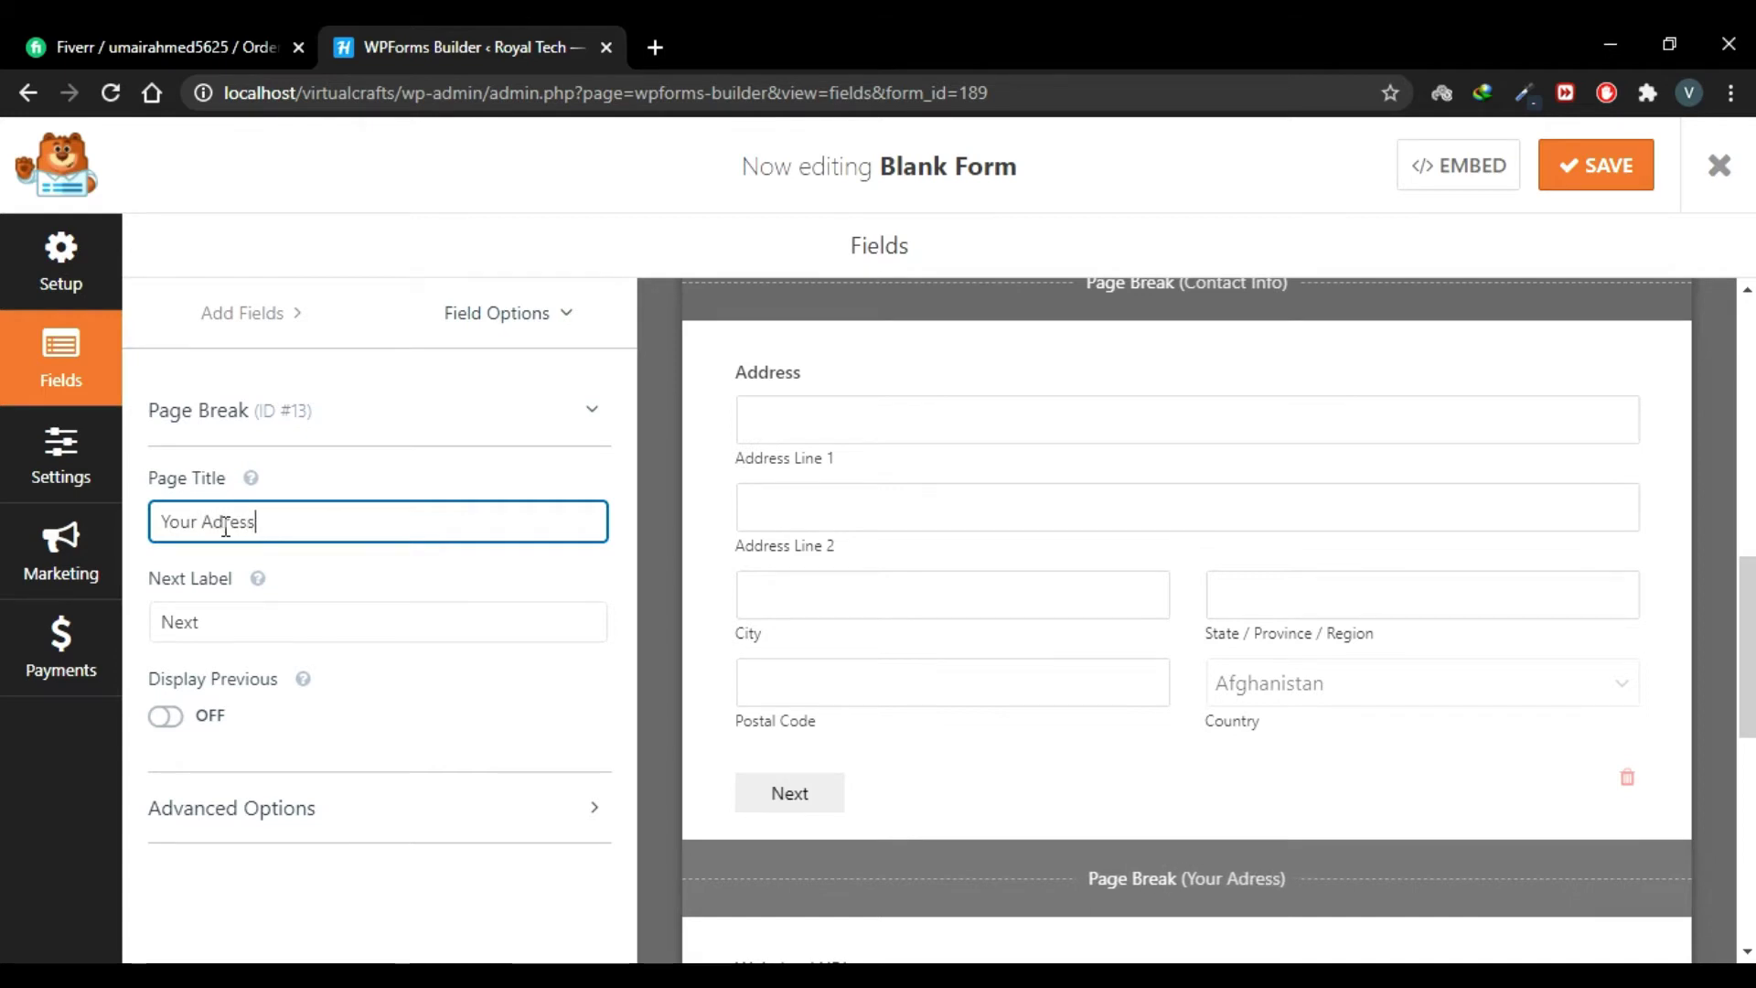
pyautogui.click(1121, 463)
pyautogui.scroll(-6, 1121, 463)
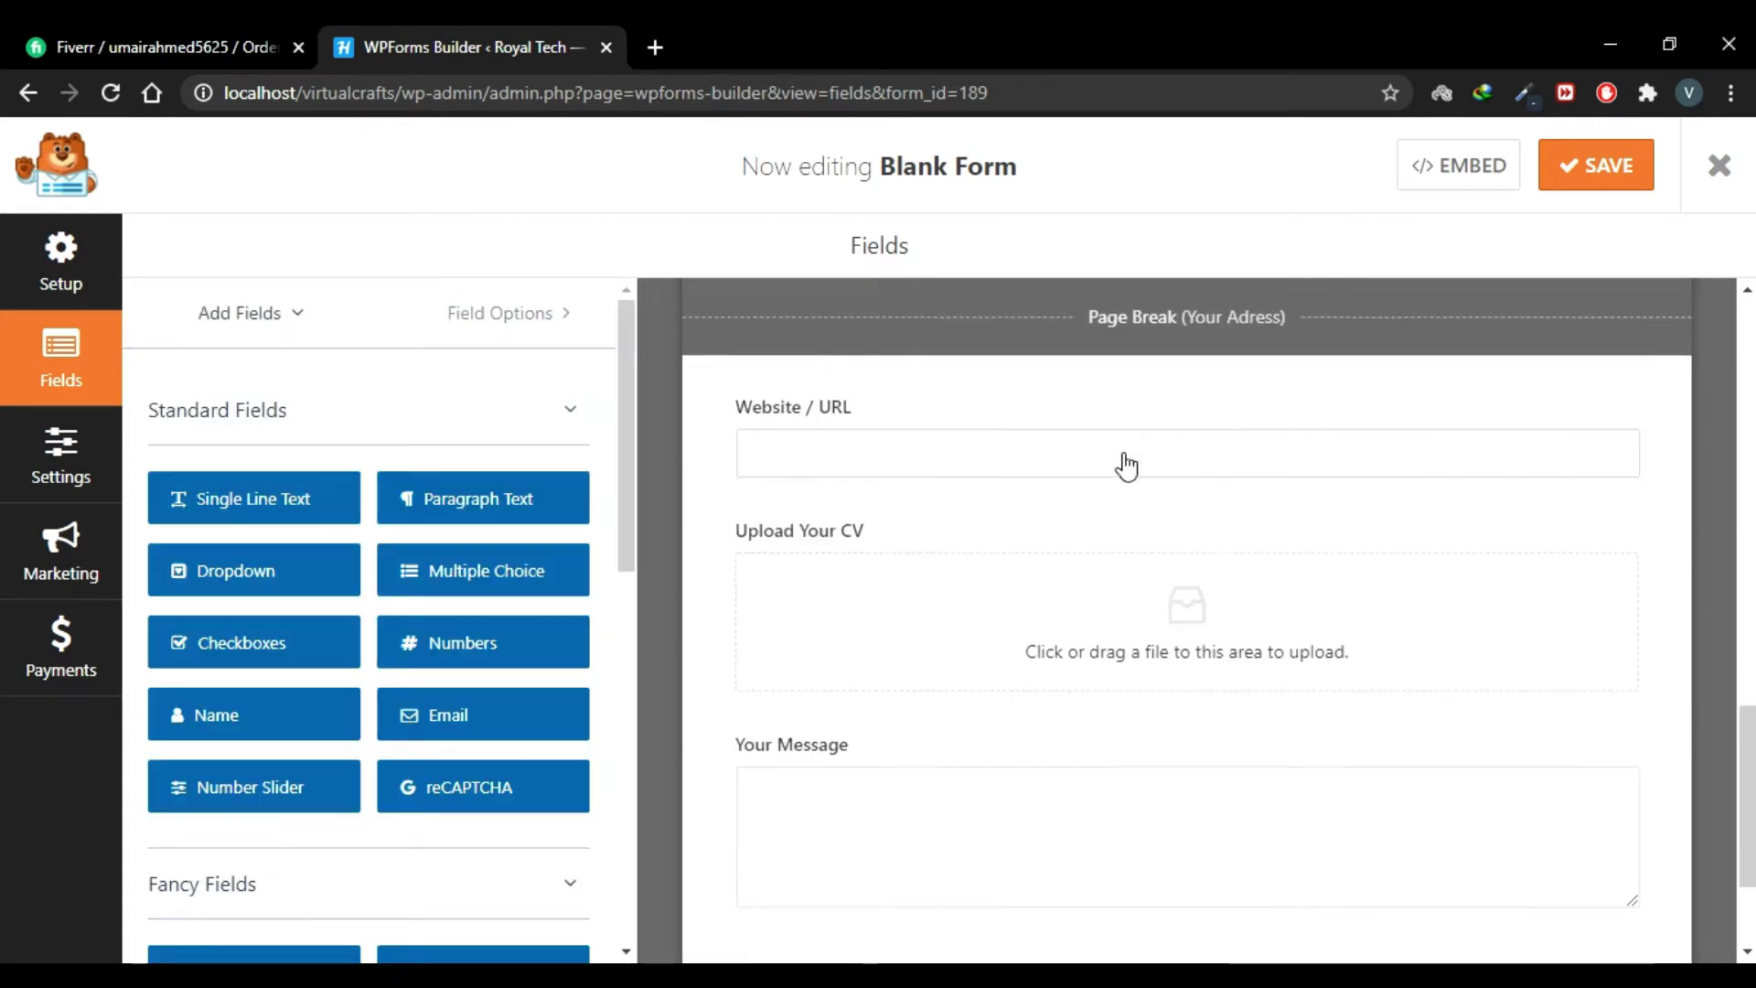
# Step: Add a page break titled 'Portfolio' below Upload Your CV
pyautogui.scroll(1, 1149, 451)
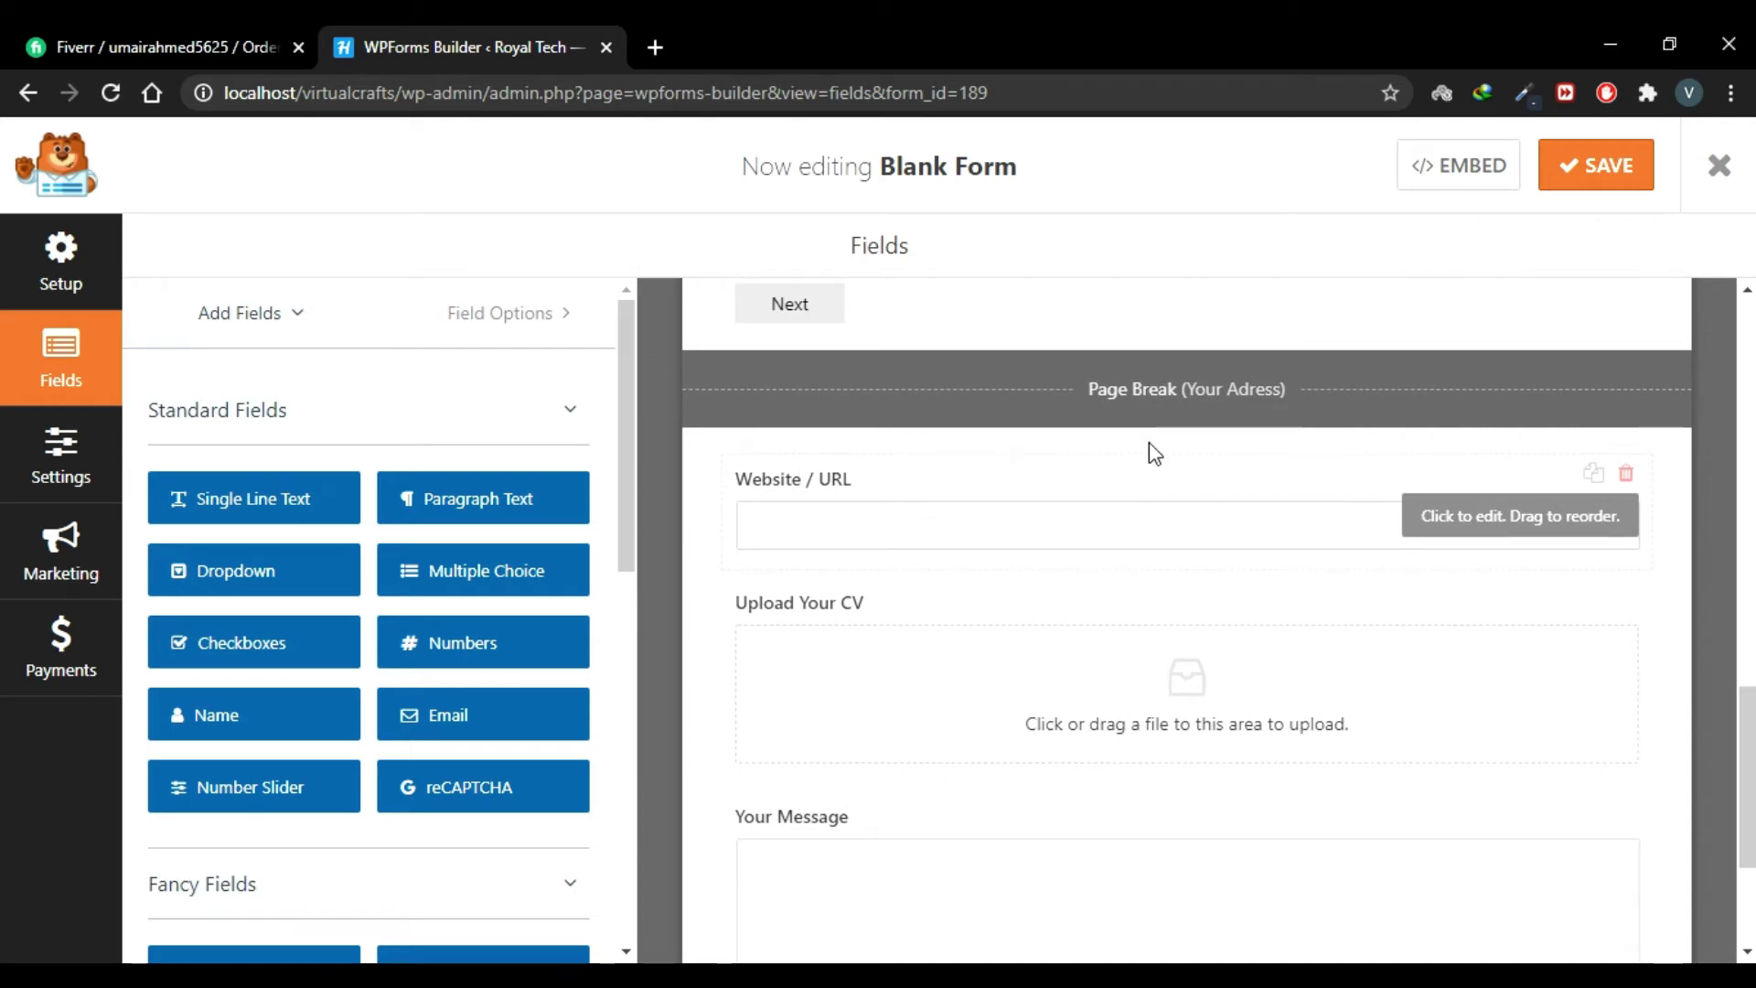
pyautogui.scroll(-3, 474, 610)
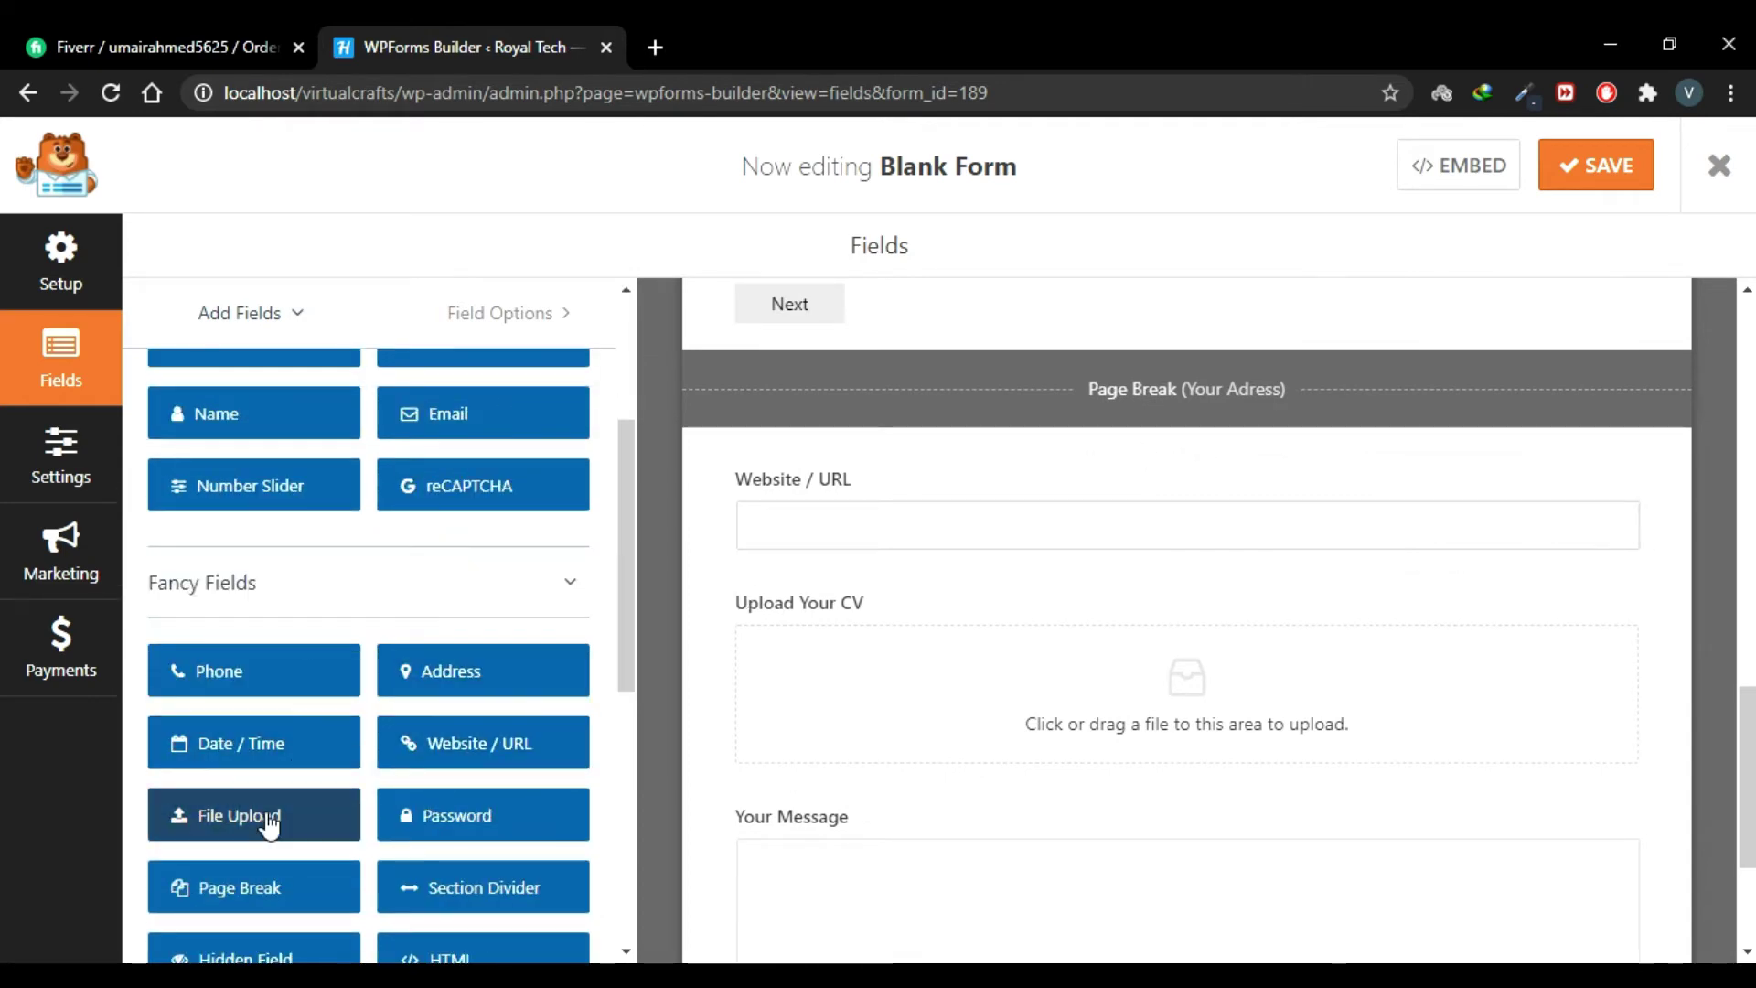
pyautogui.moveTo(266, 880); pyautogui.dragTo(921, 784)
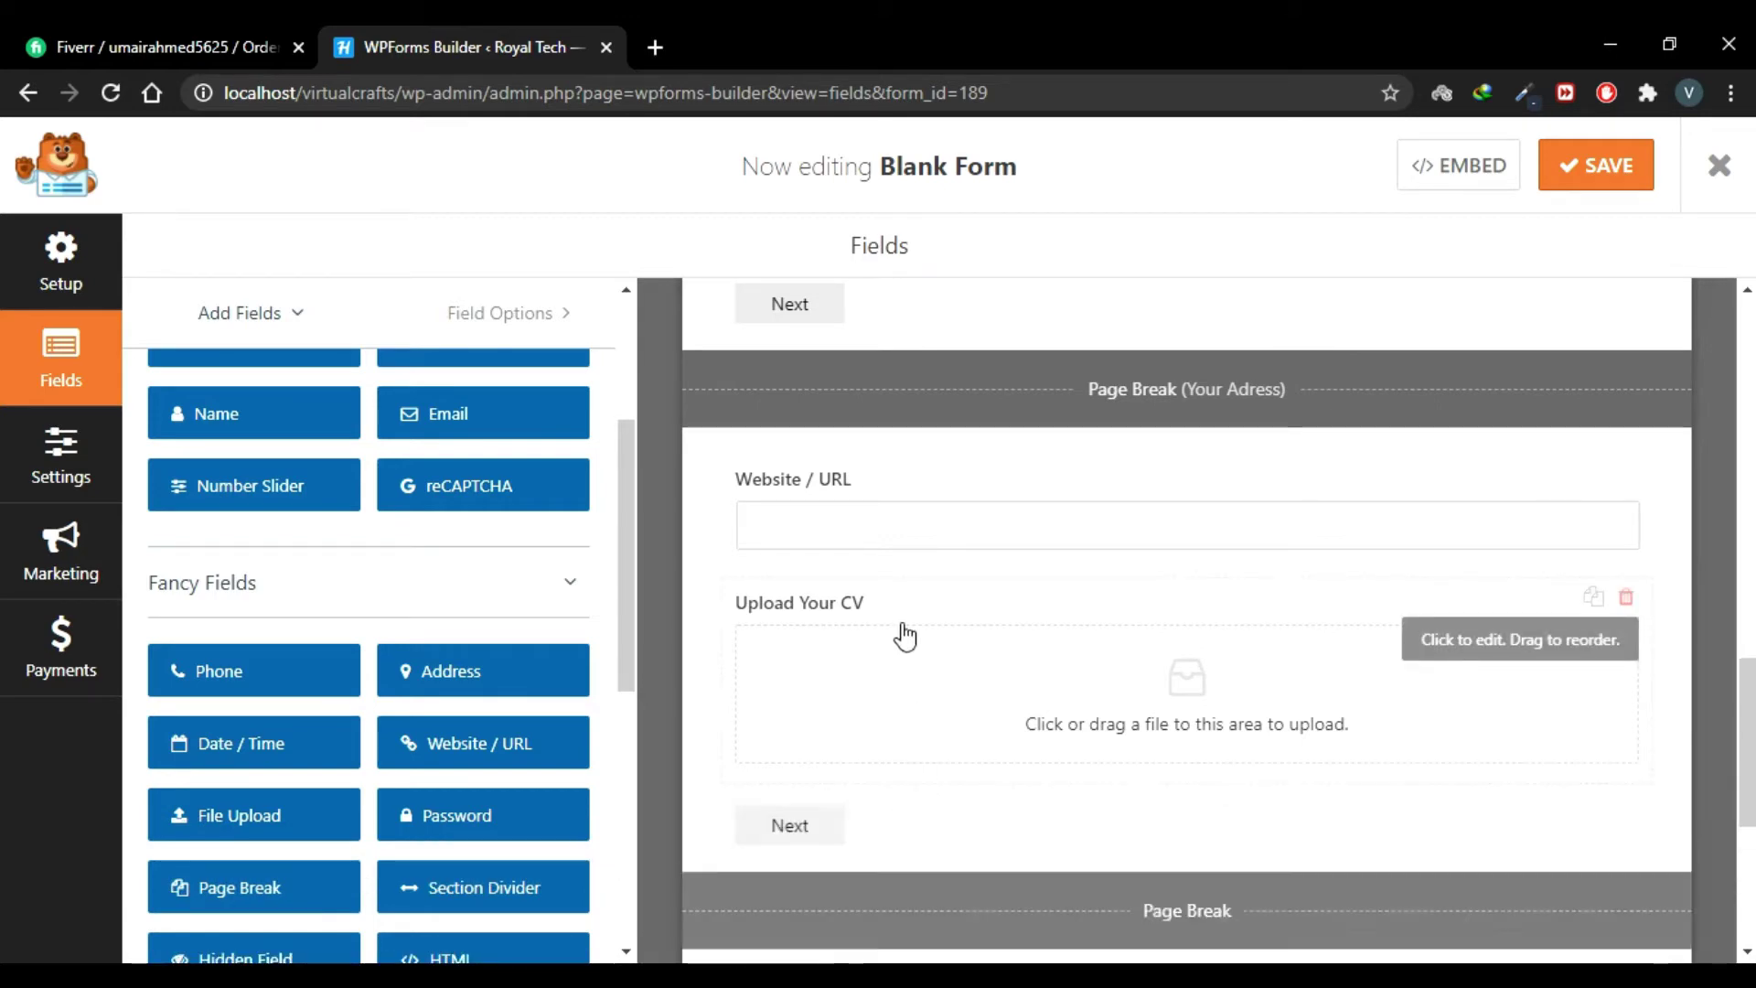
pyautogui.scroll(-3, 730, 677)
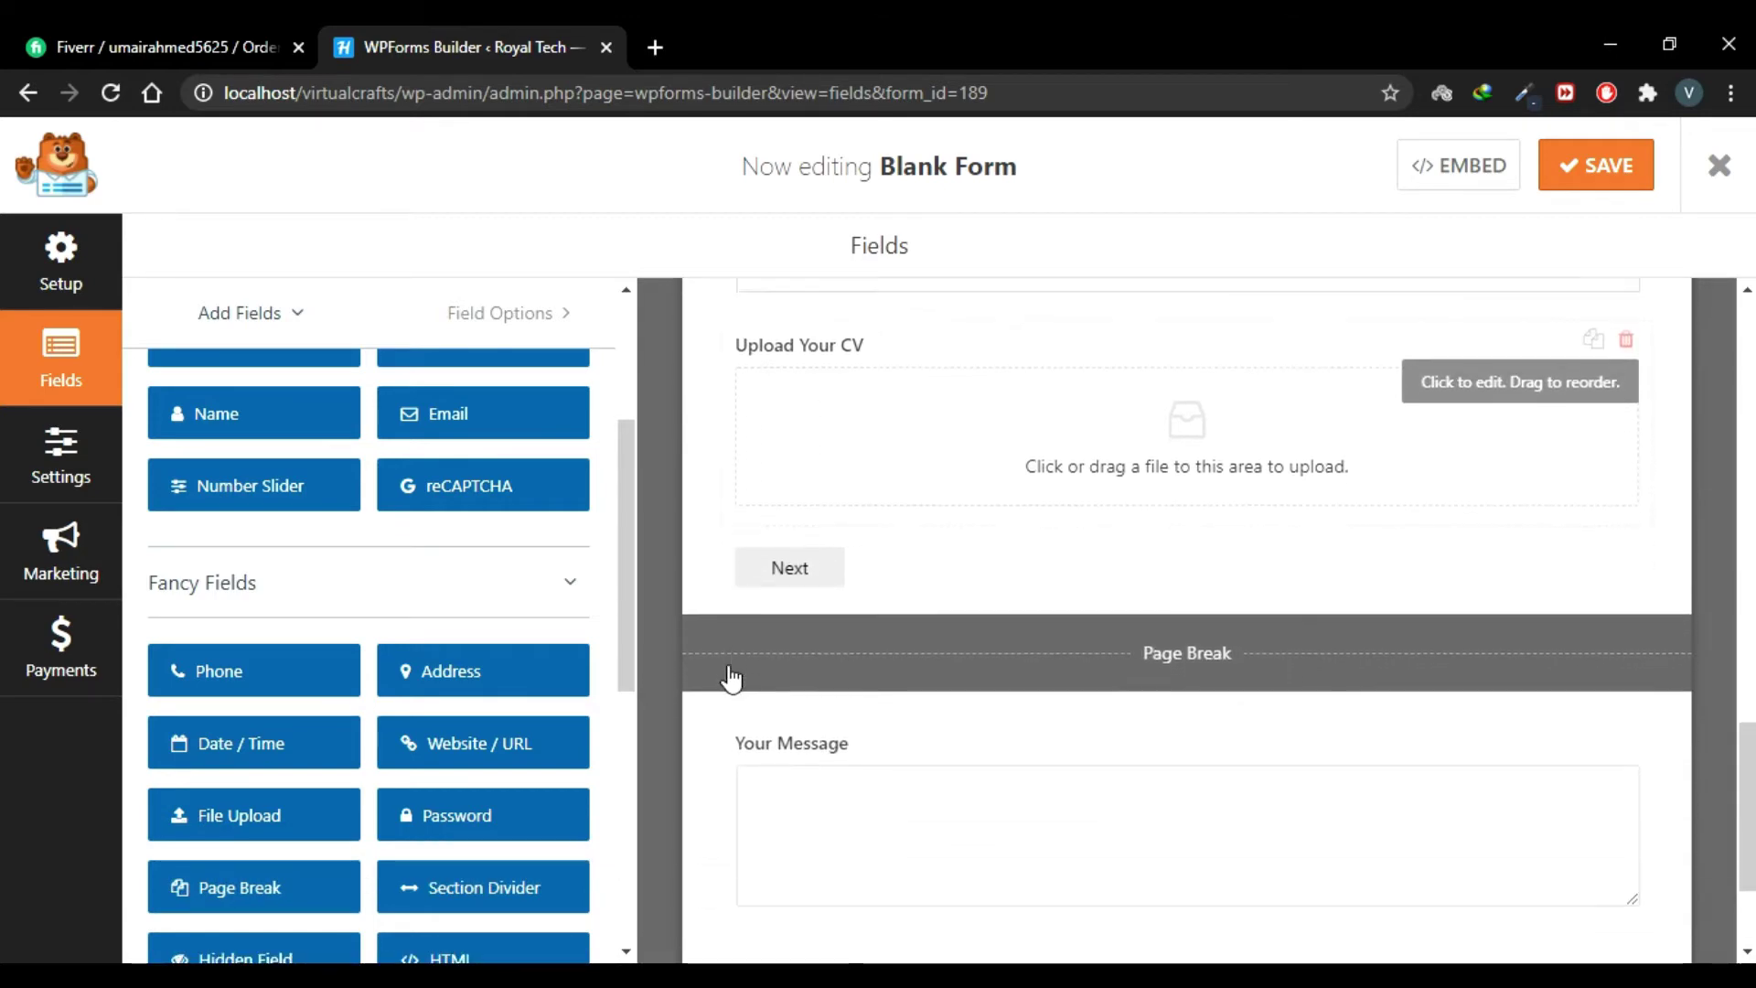
pyautogui.click(1188, 646)
pyautogui.click(202, 529)
pyautogui.write('Portfolio')
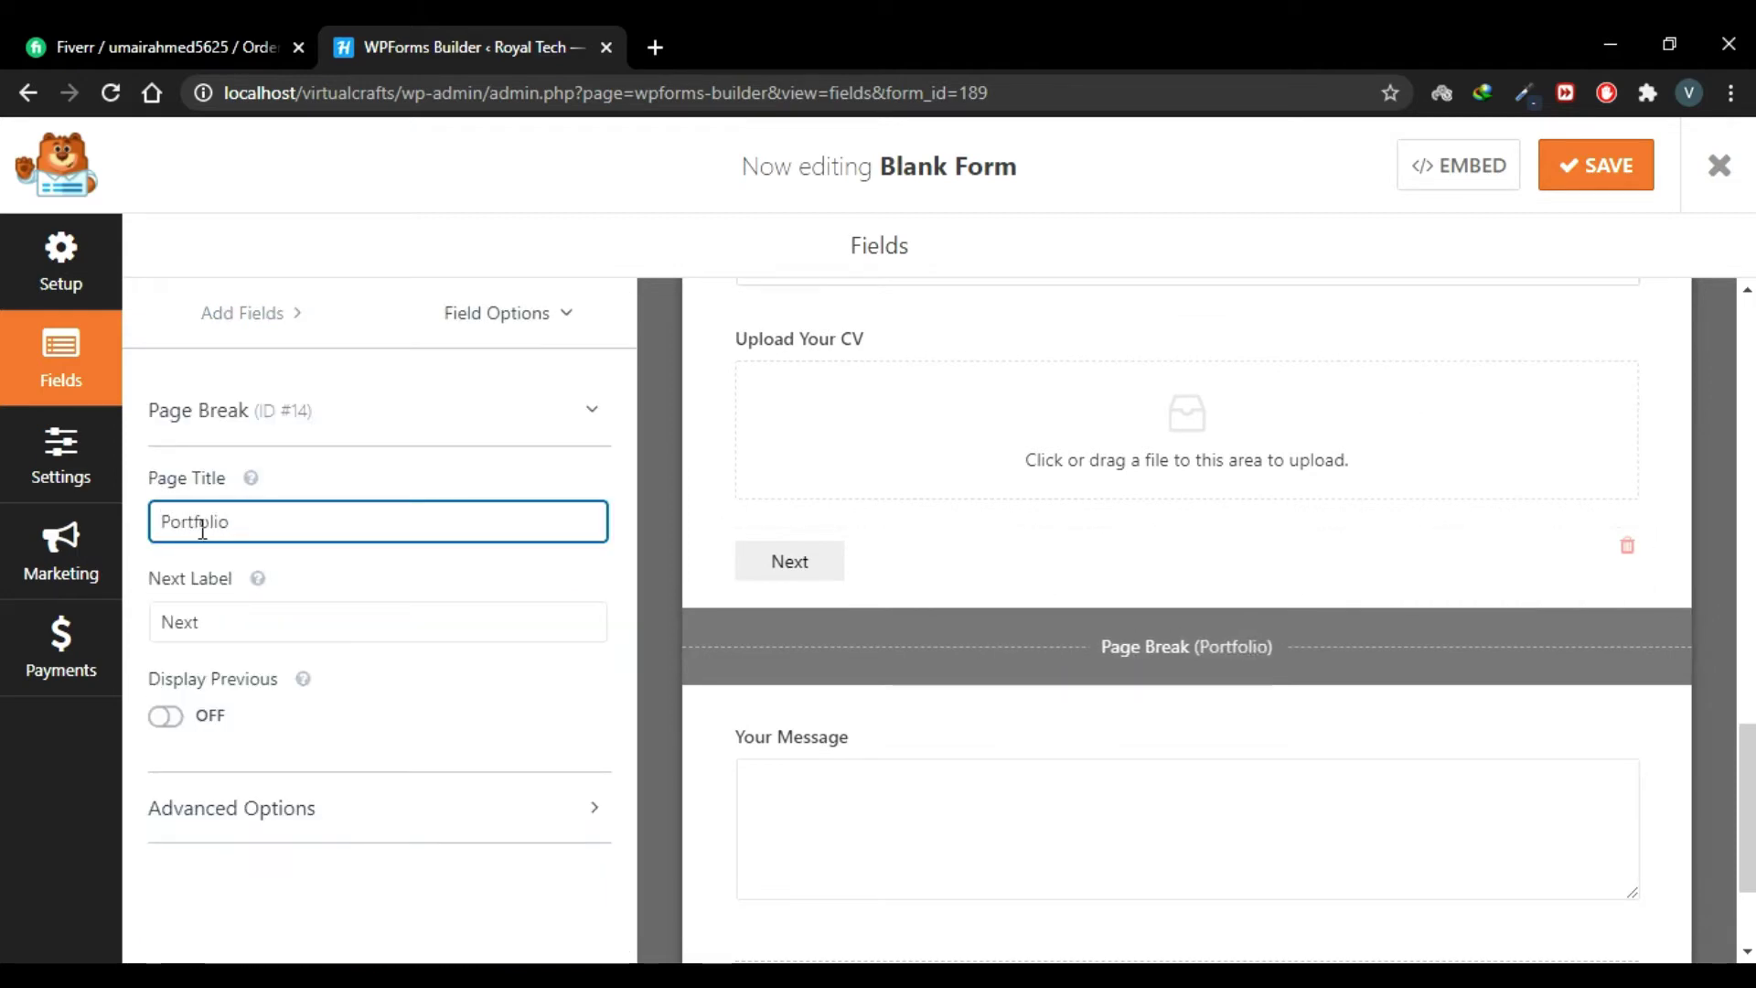
# Step: Title the page break above the message field 'Your Message'
pyautogui.scroll(-3, 1113, 633)
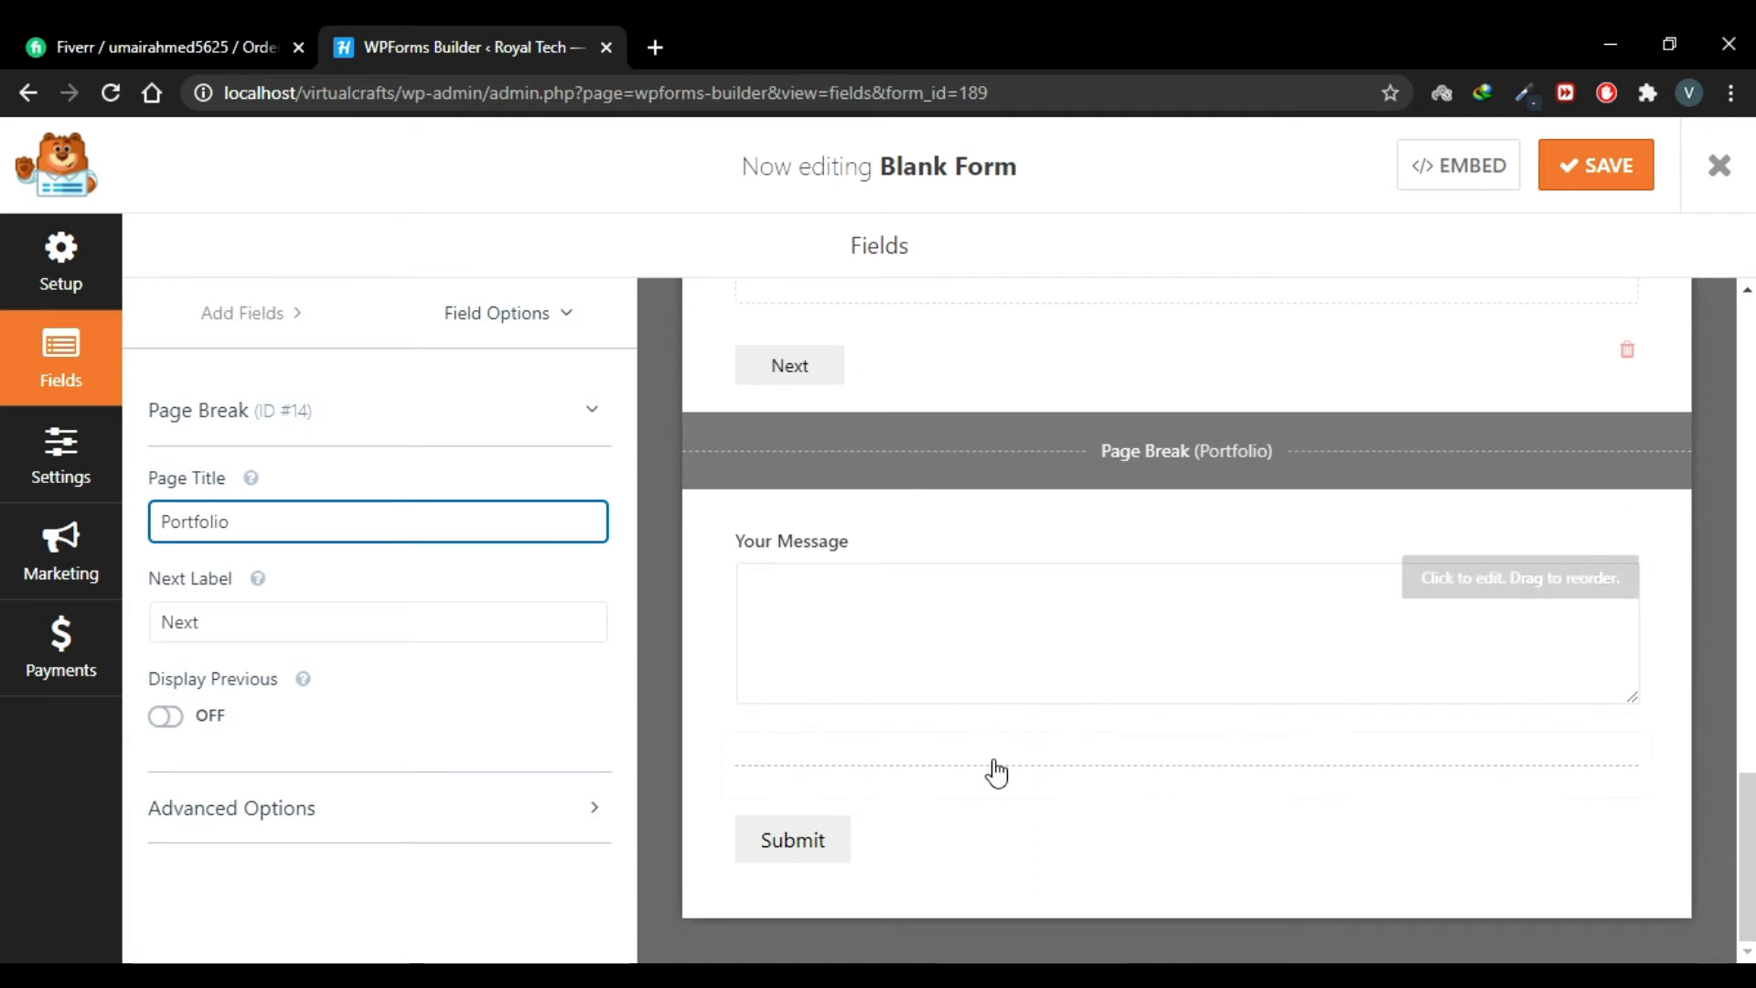
pyautogui.click(1099, 777)
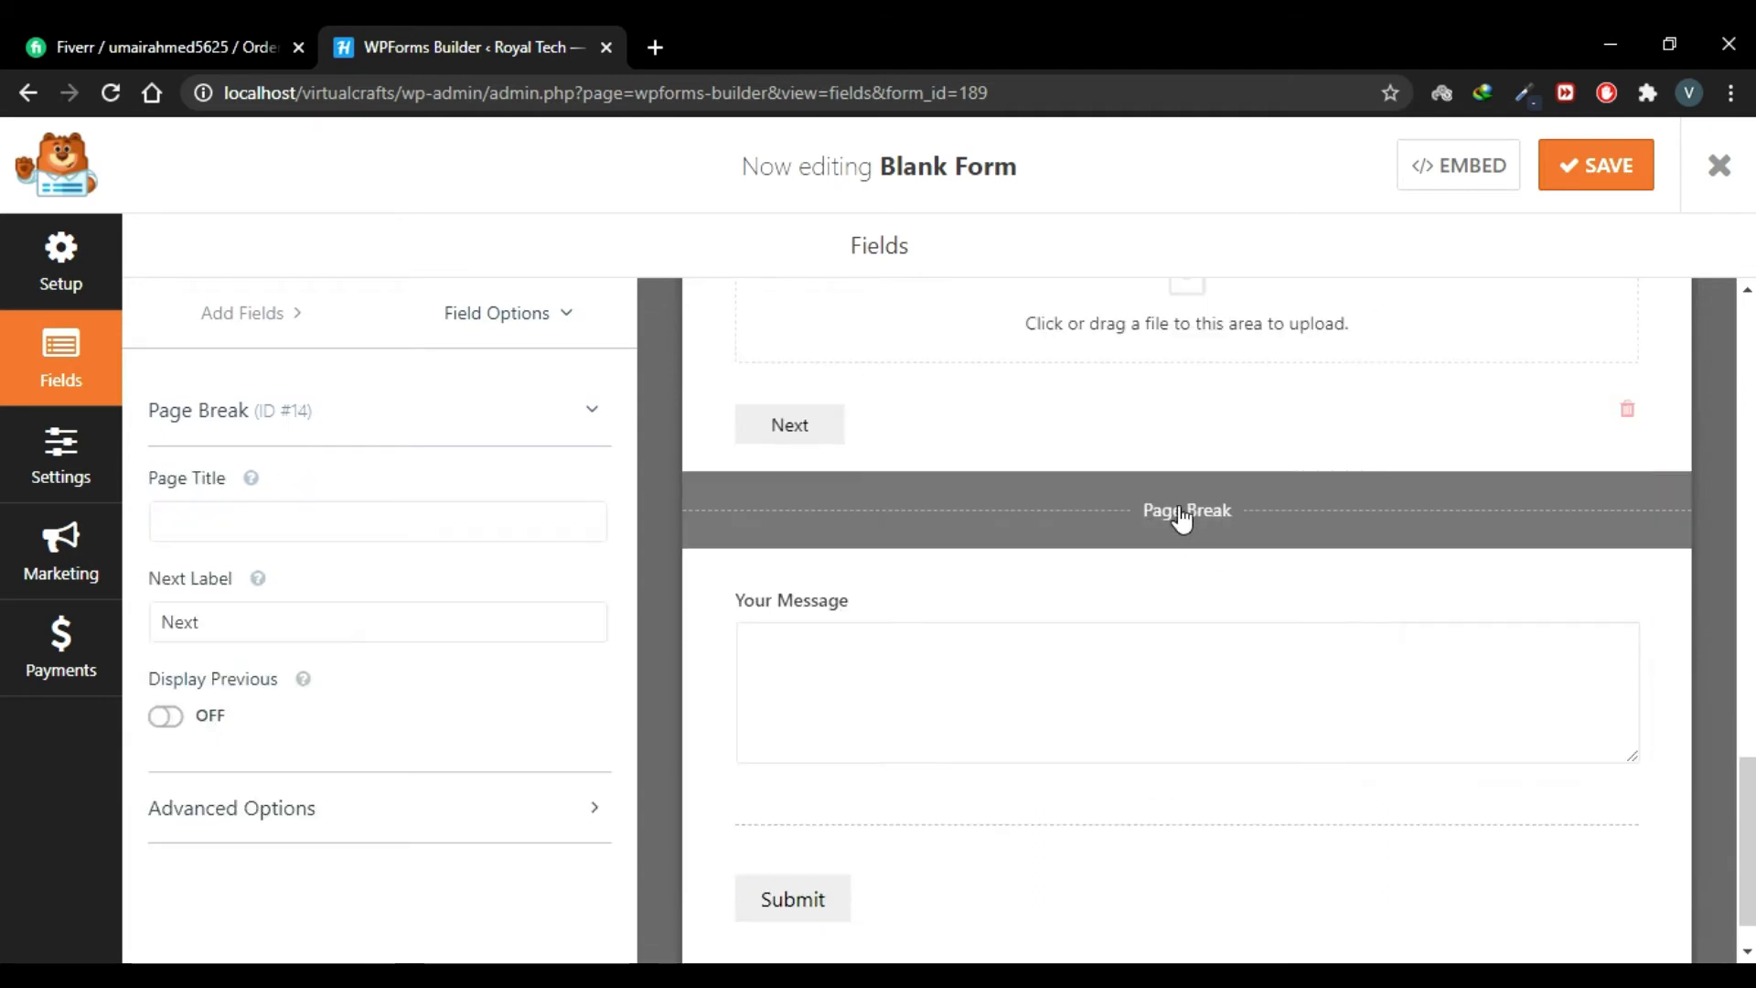
pyautogui.click(469, 520)
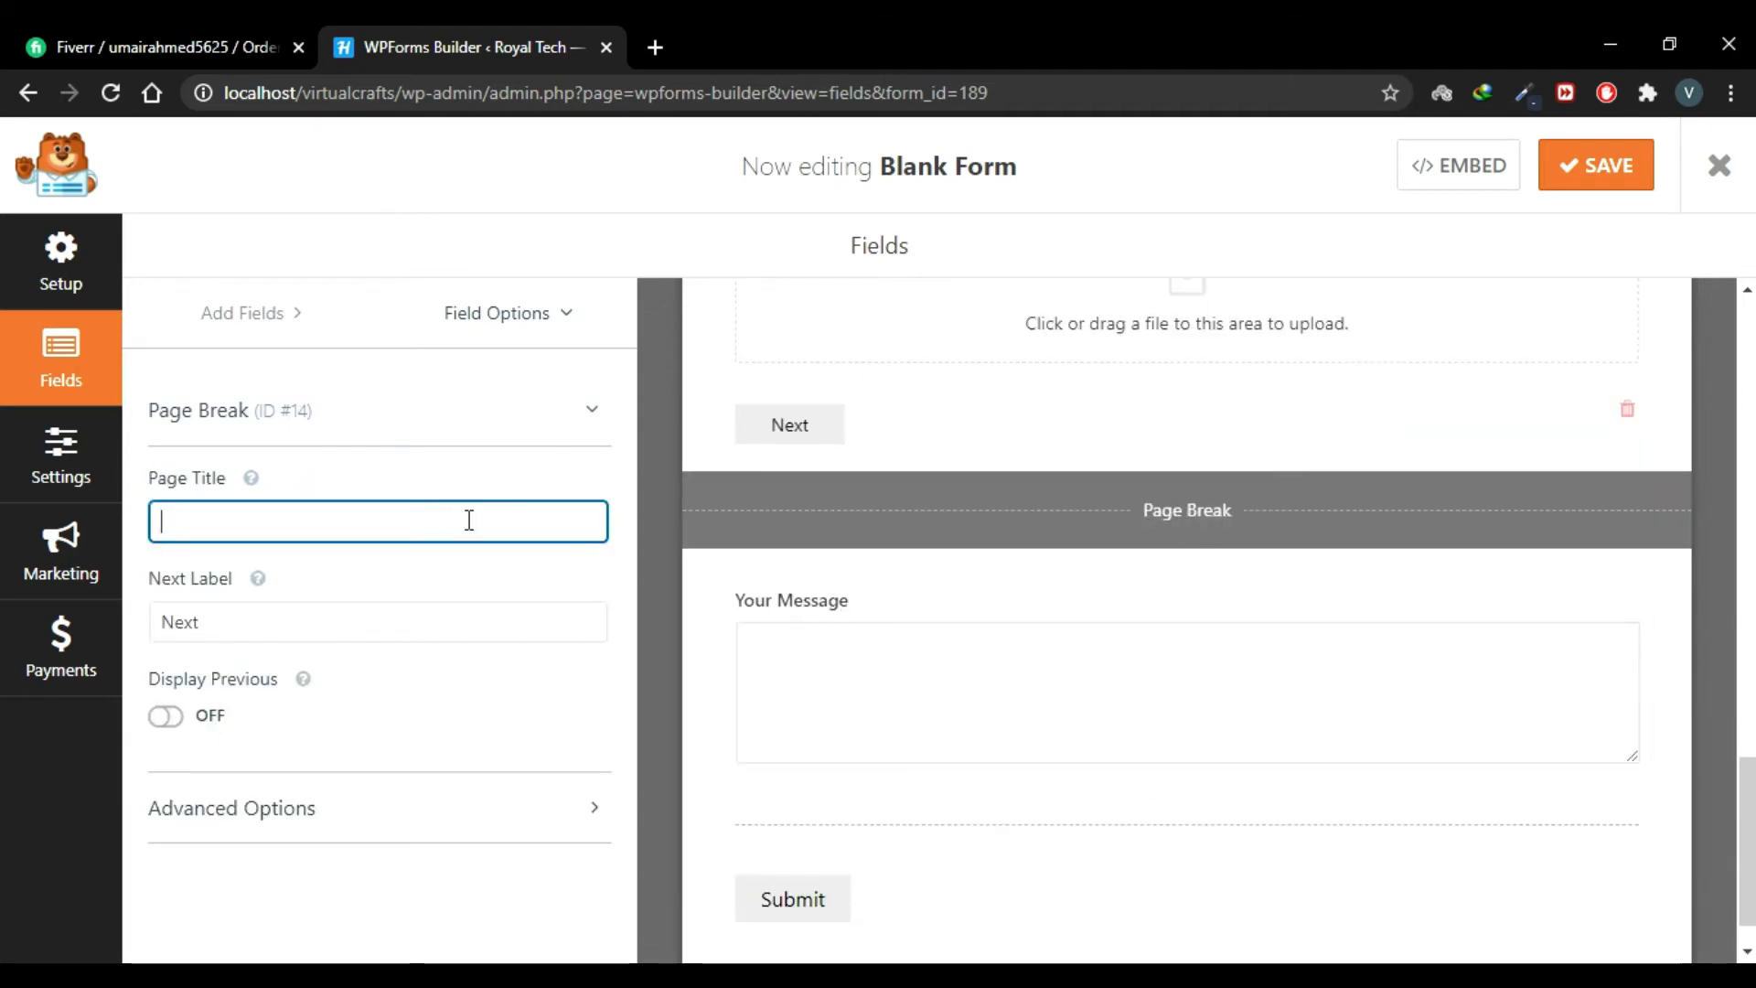
pyautogui.write('Your Message')
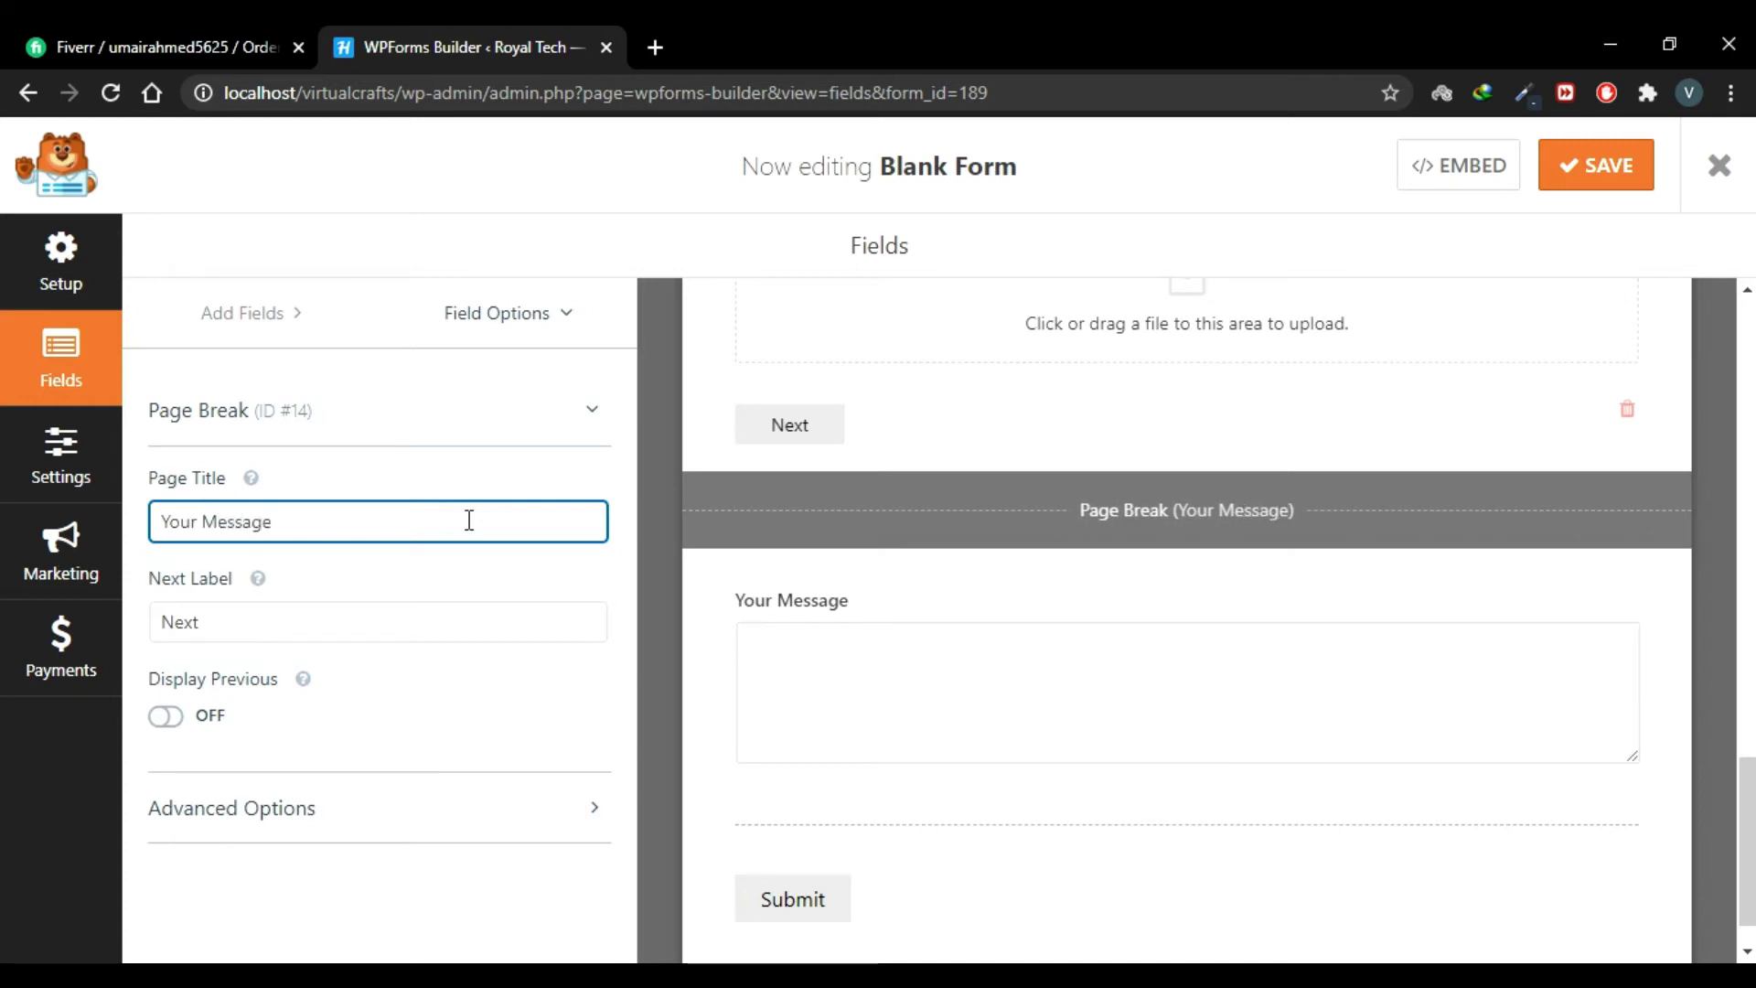
pyautogui.scroll(-1, 913, 718)
pyautogui.scroll(4, 913, 717)
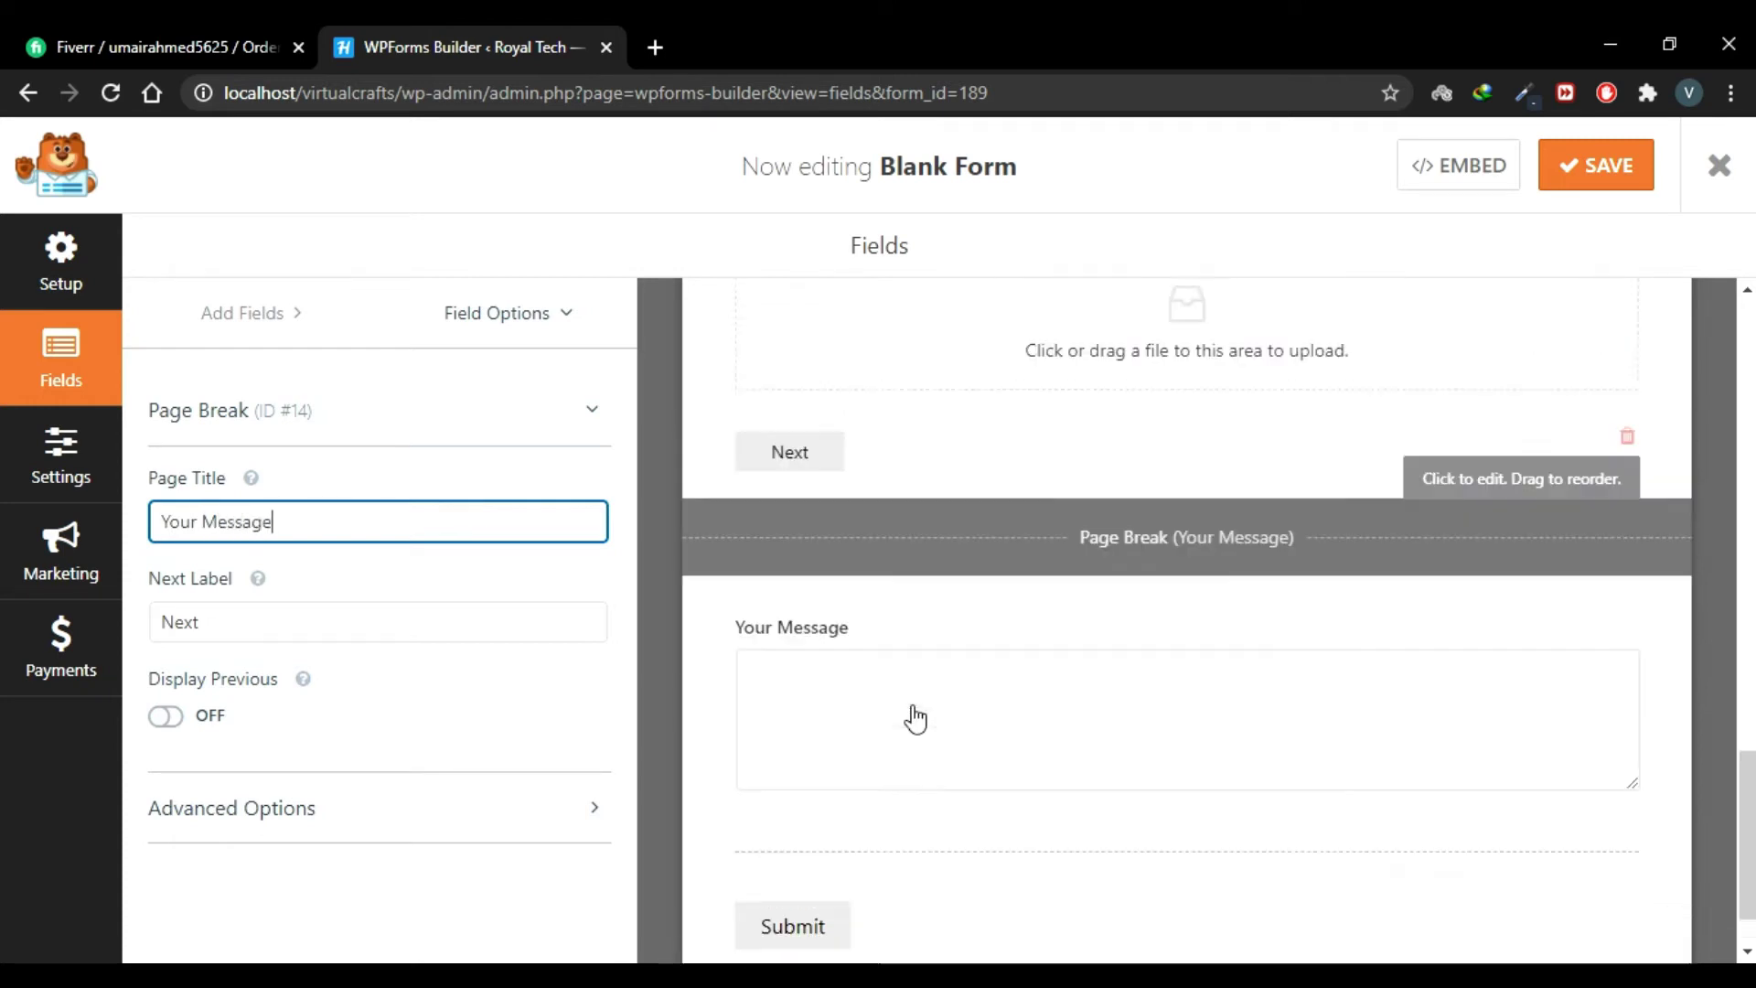
# Step: Turn on the Previous button for the address page break, labelled 'BackPrevious'
pyautogui.scroll(6, 792, 677)
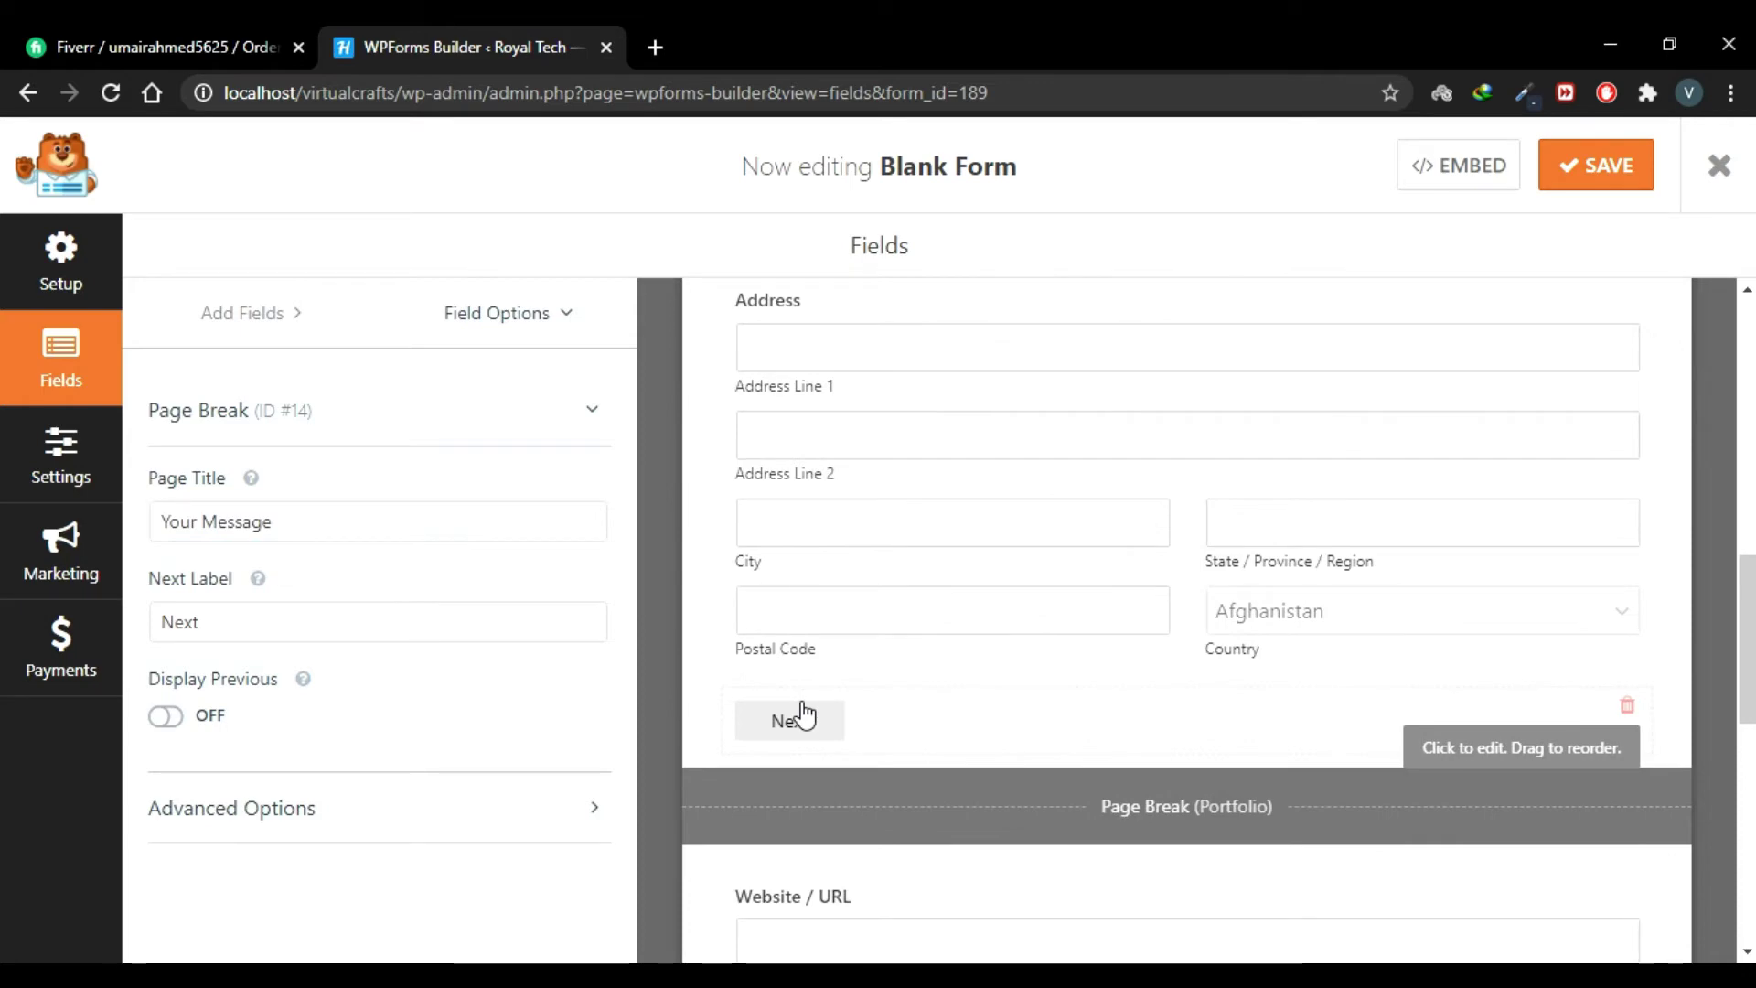
pyautogui.scroll(4, 931, 615)
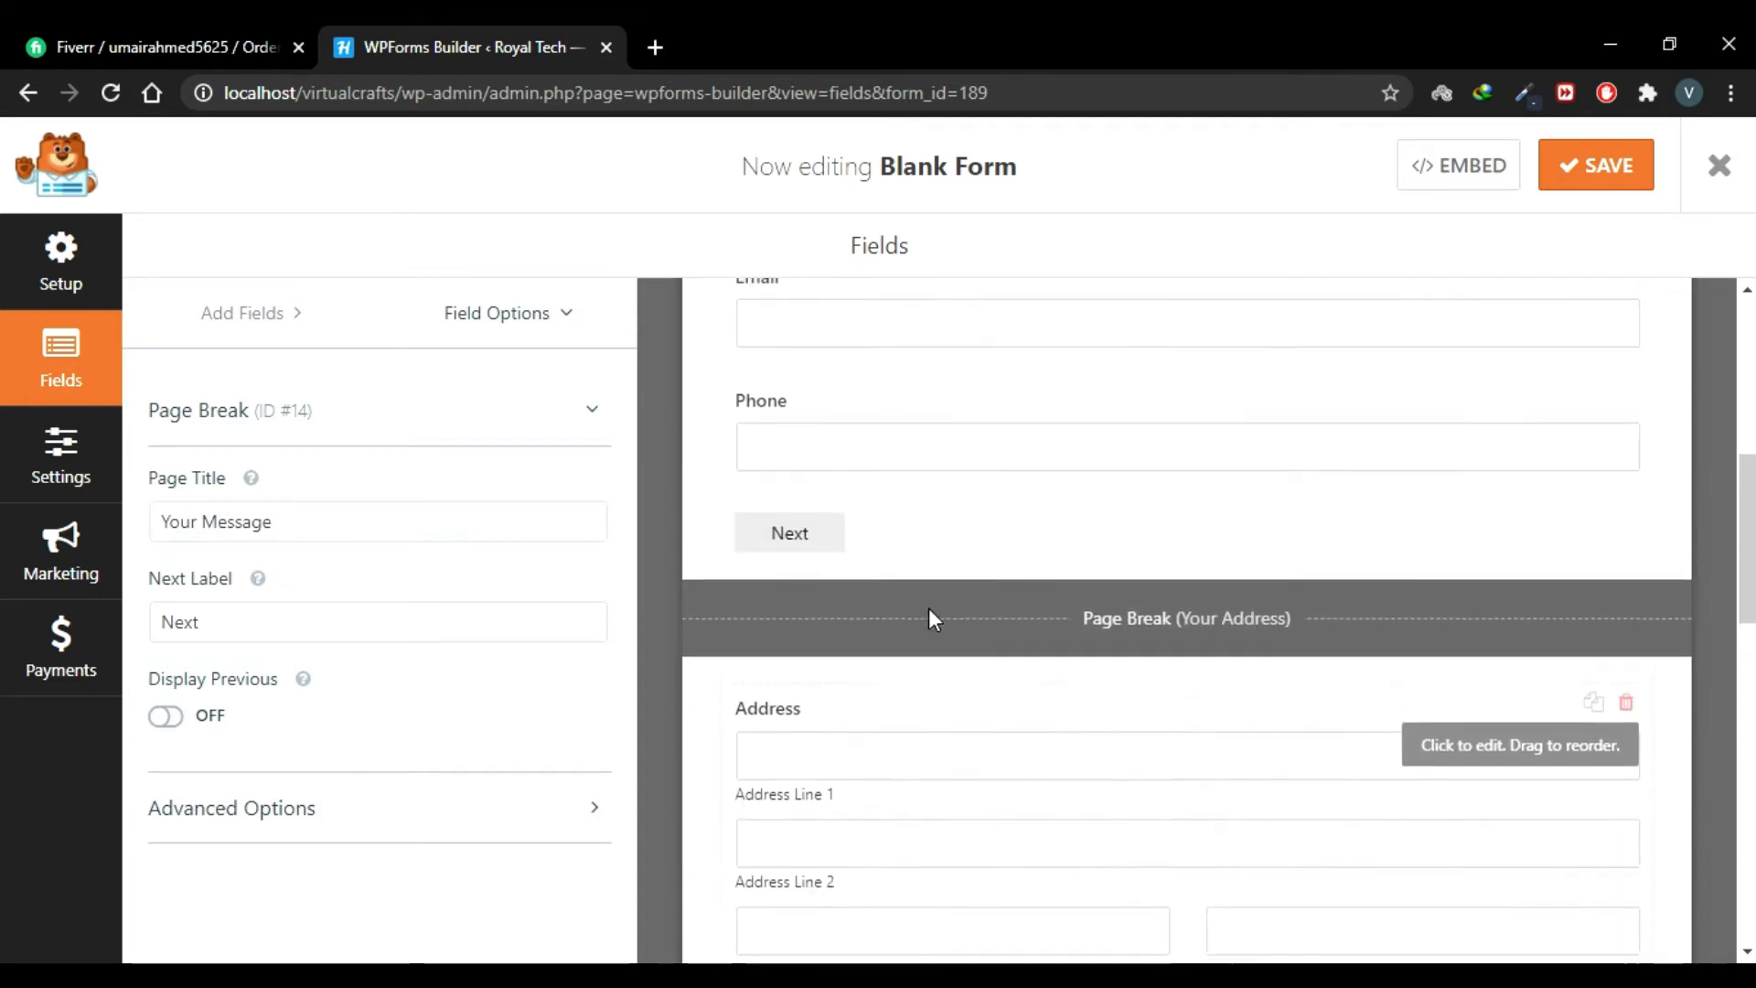
pyautogui.scroll(5, 931, 618)
pyautogui.click(933, 616)
pyautogui.click(1137, 787)
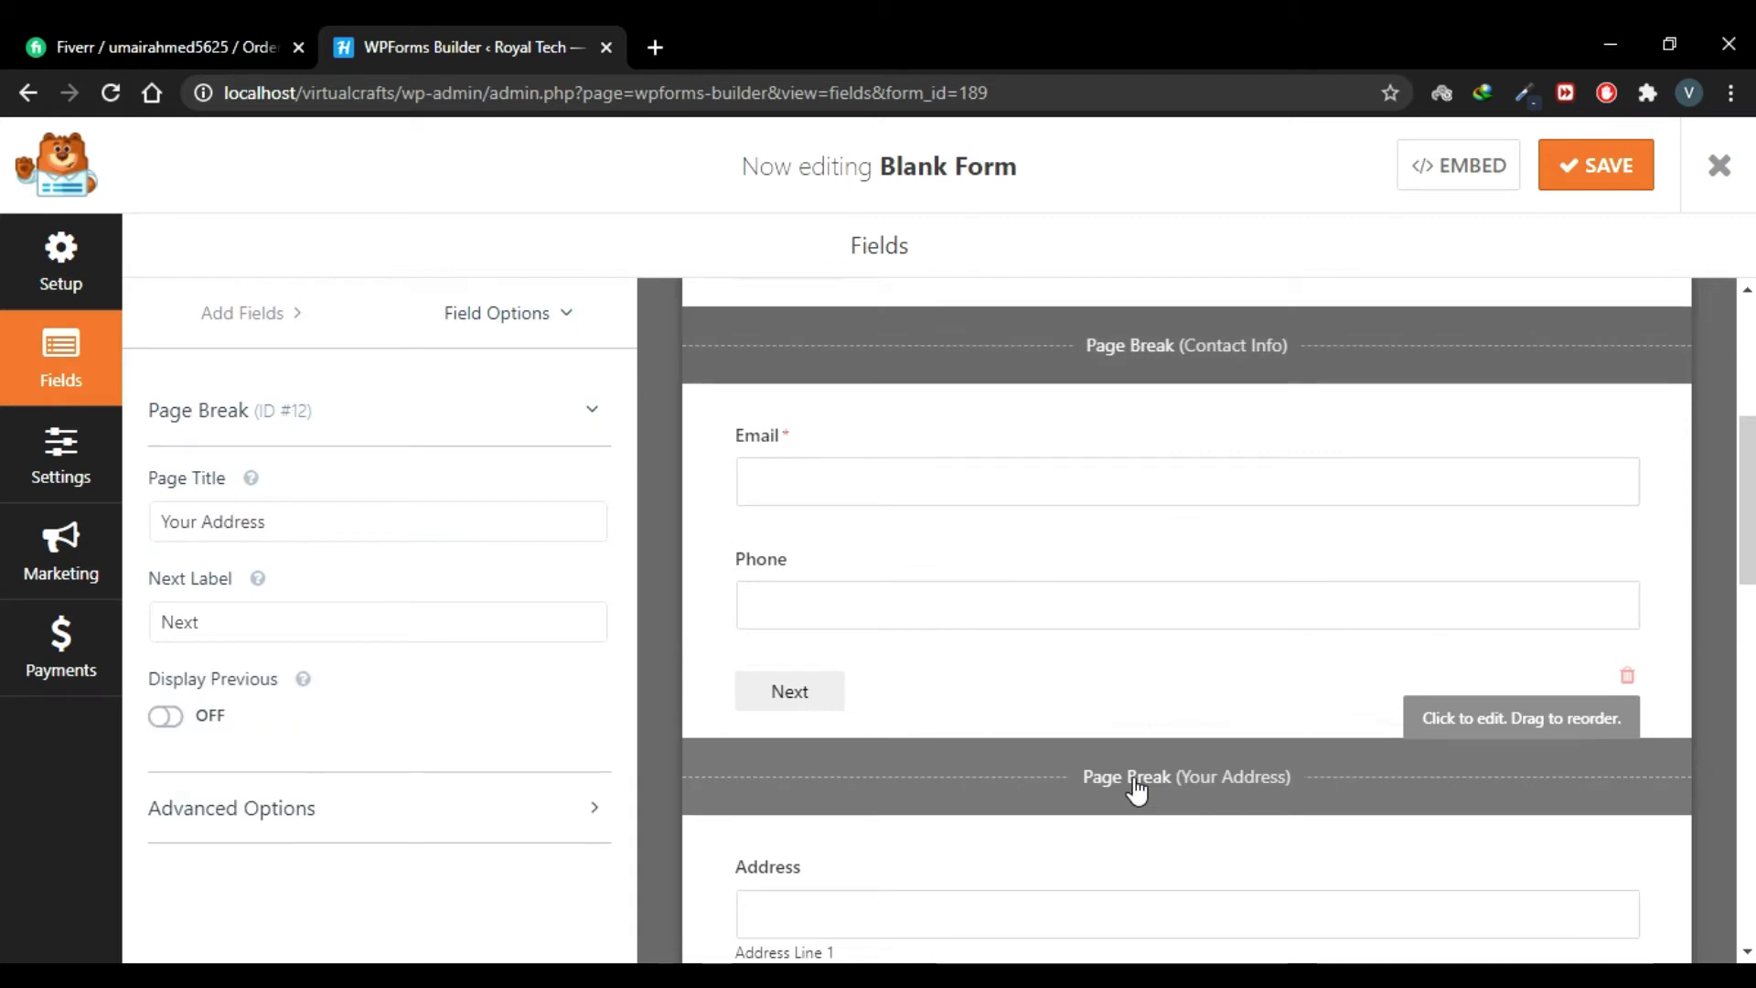
pyautogui.click(166, 717)
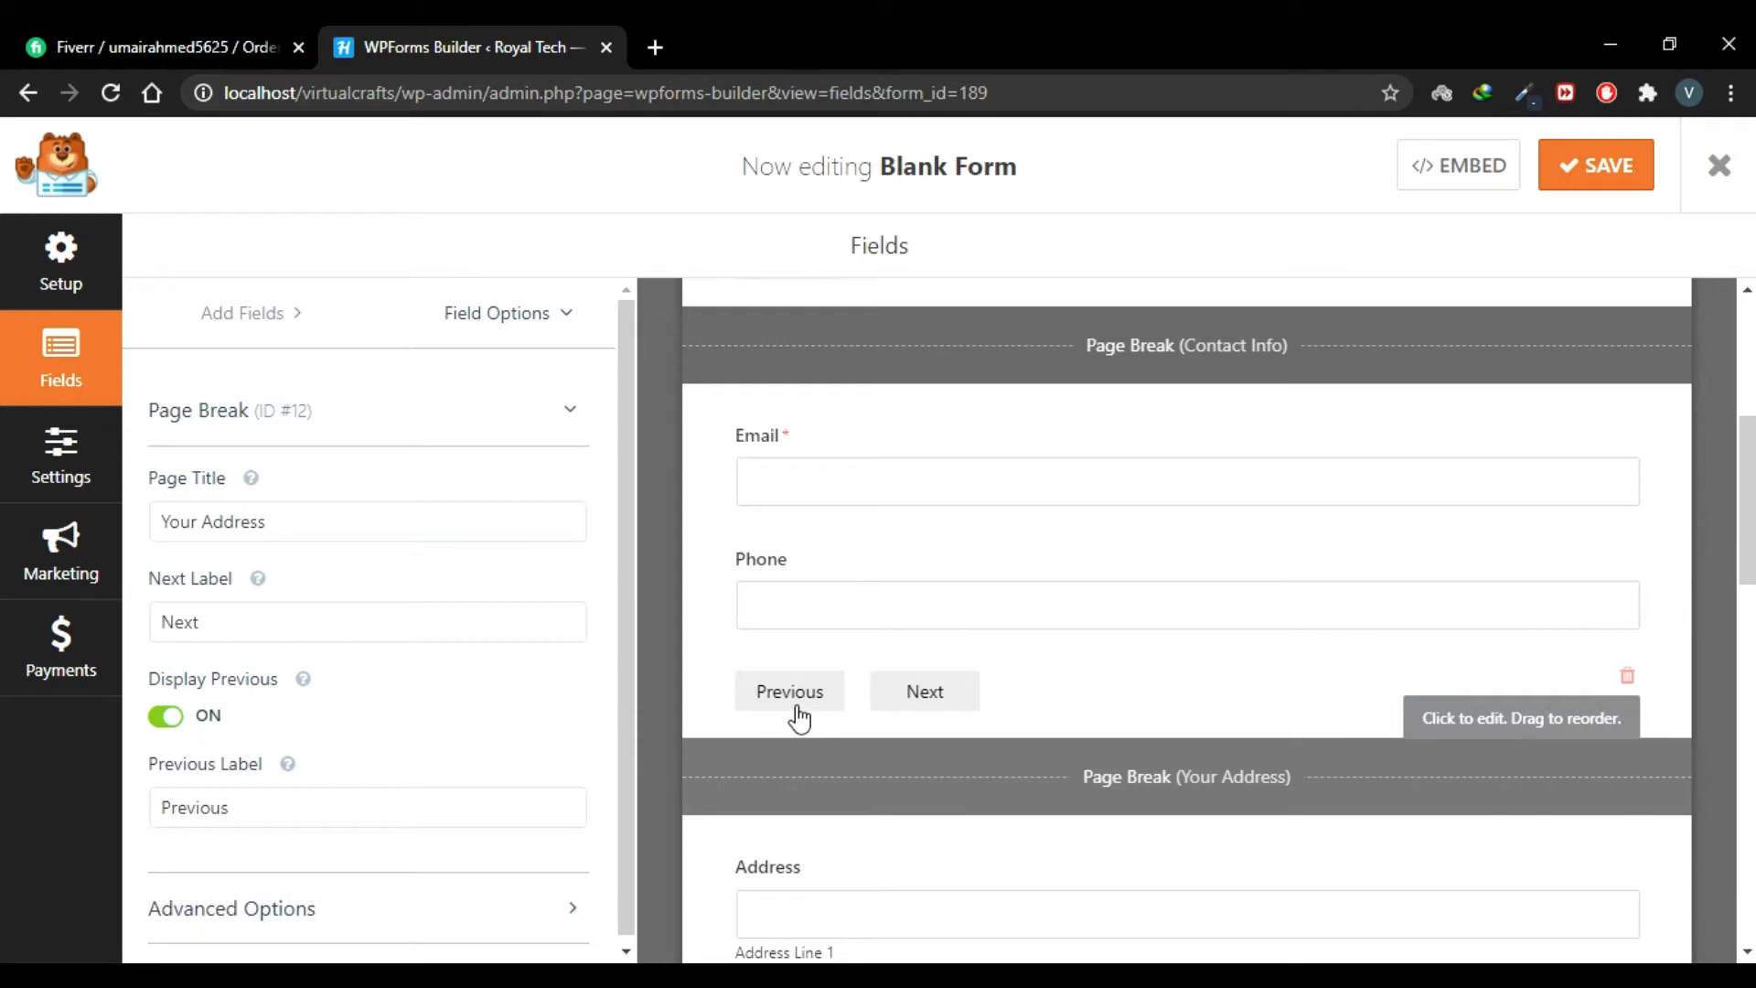
pyautogui.scroll(-3, 1027, 713)
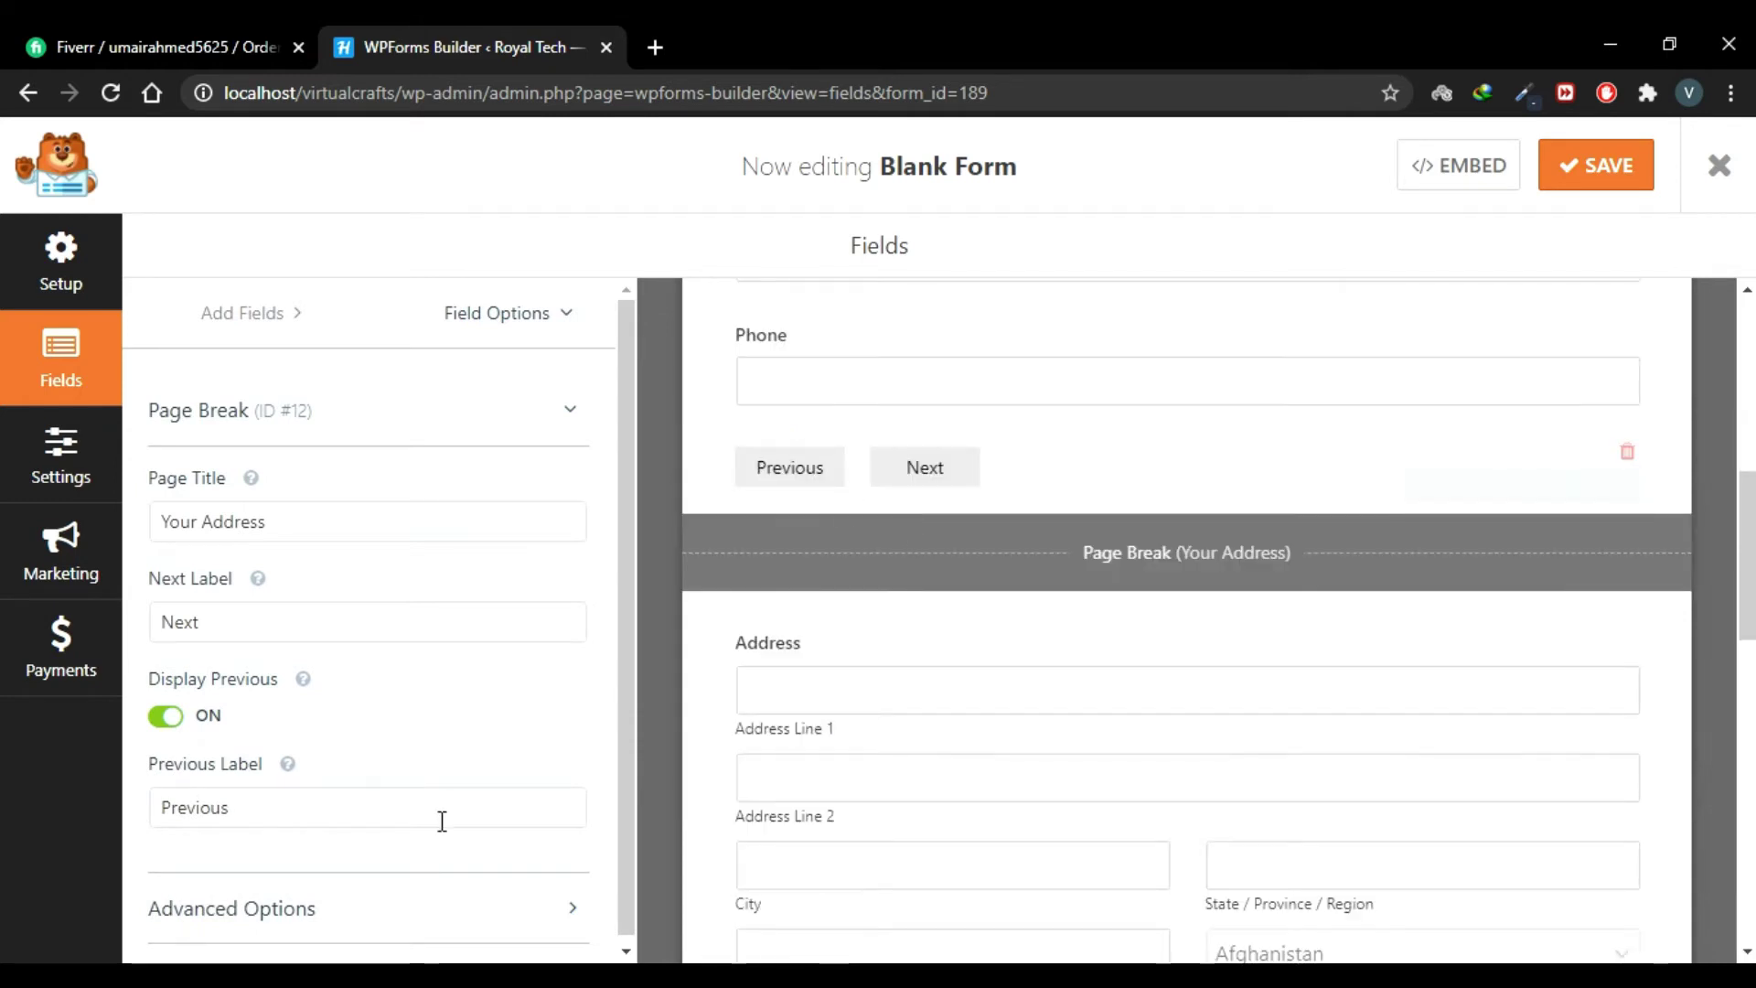
pyautogui.click(390, 819)
pyautogui.hotkey('ctrl', 'a')
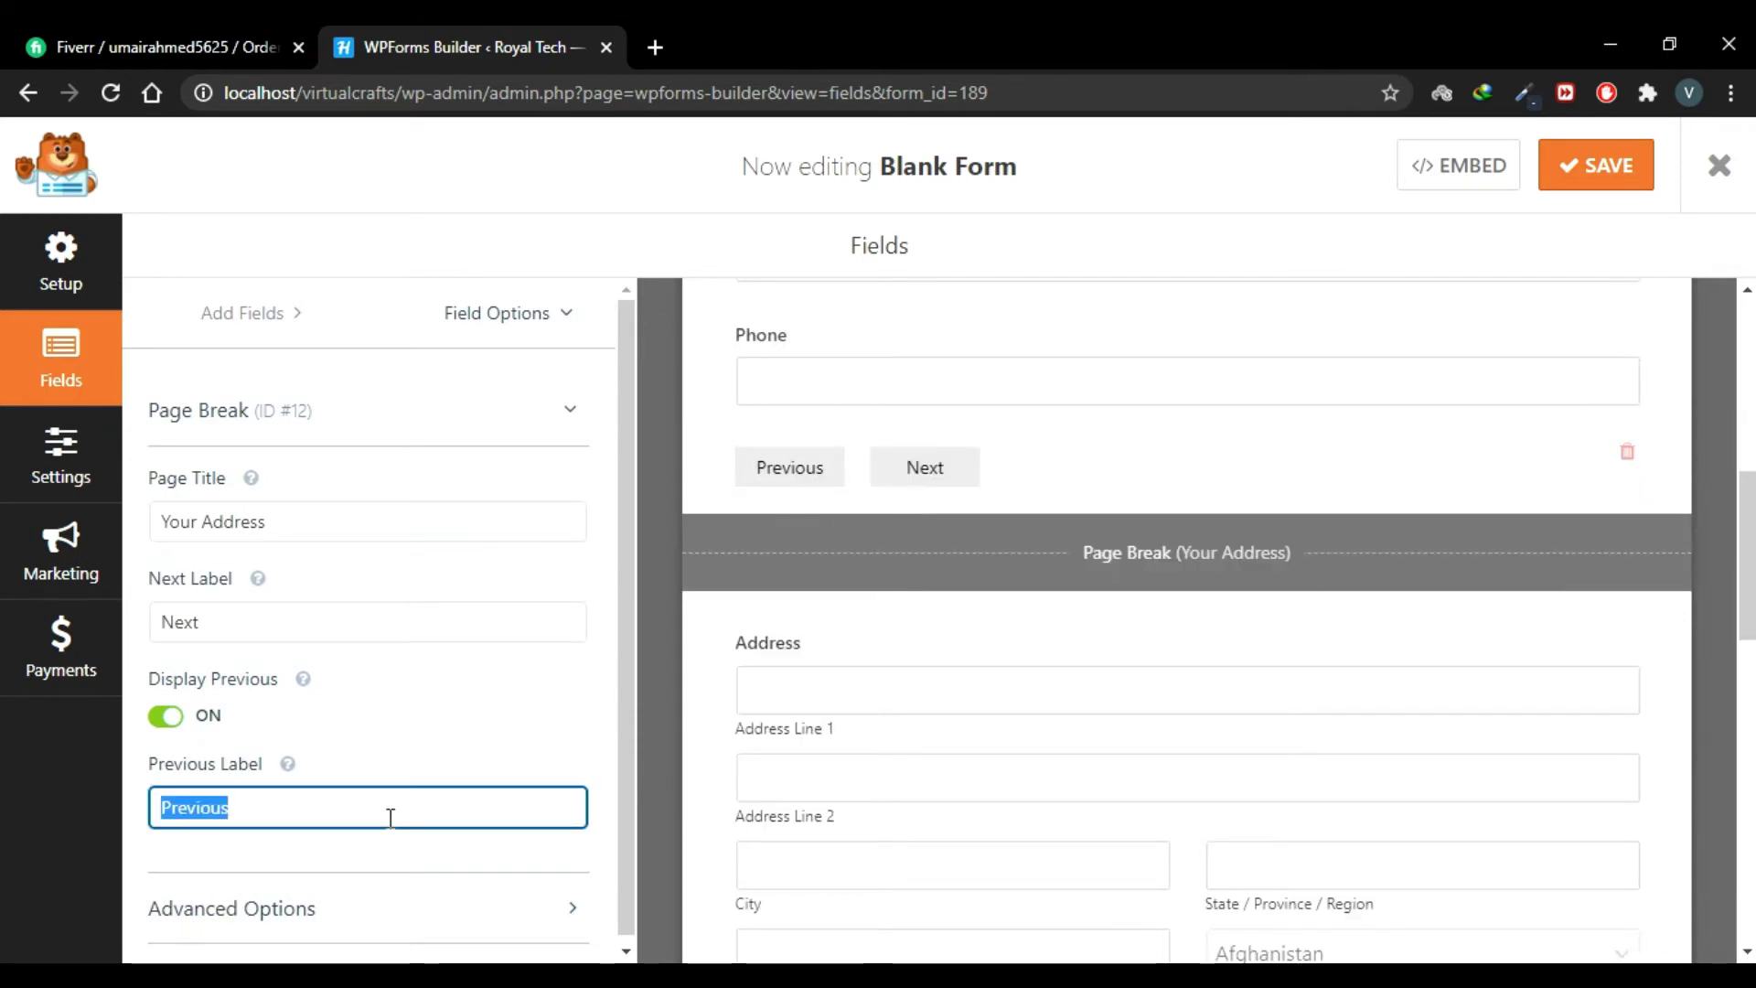
pyautogui.press('BackSpace')
pyautogui.write('Back')
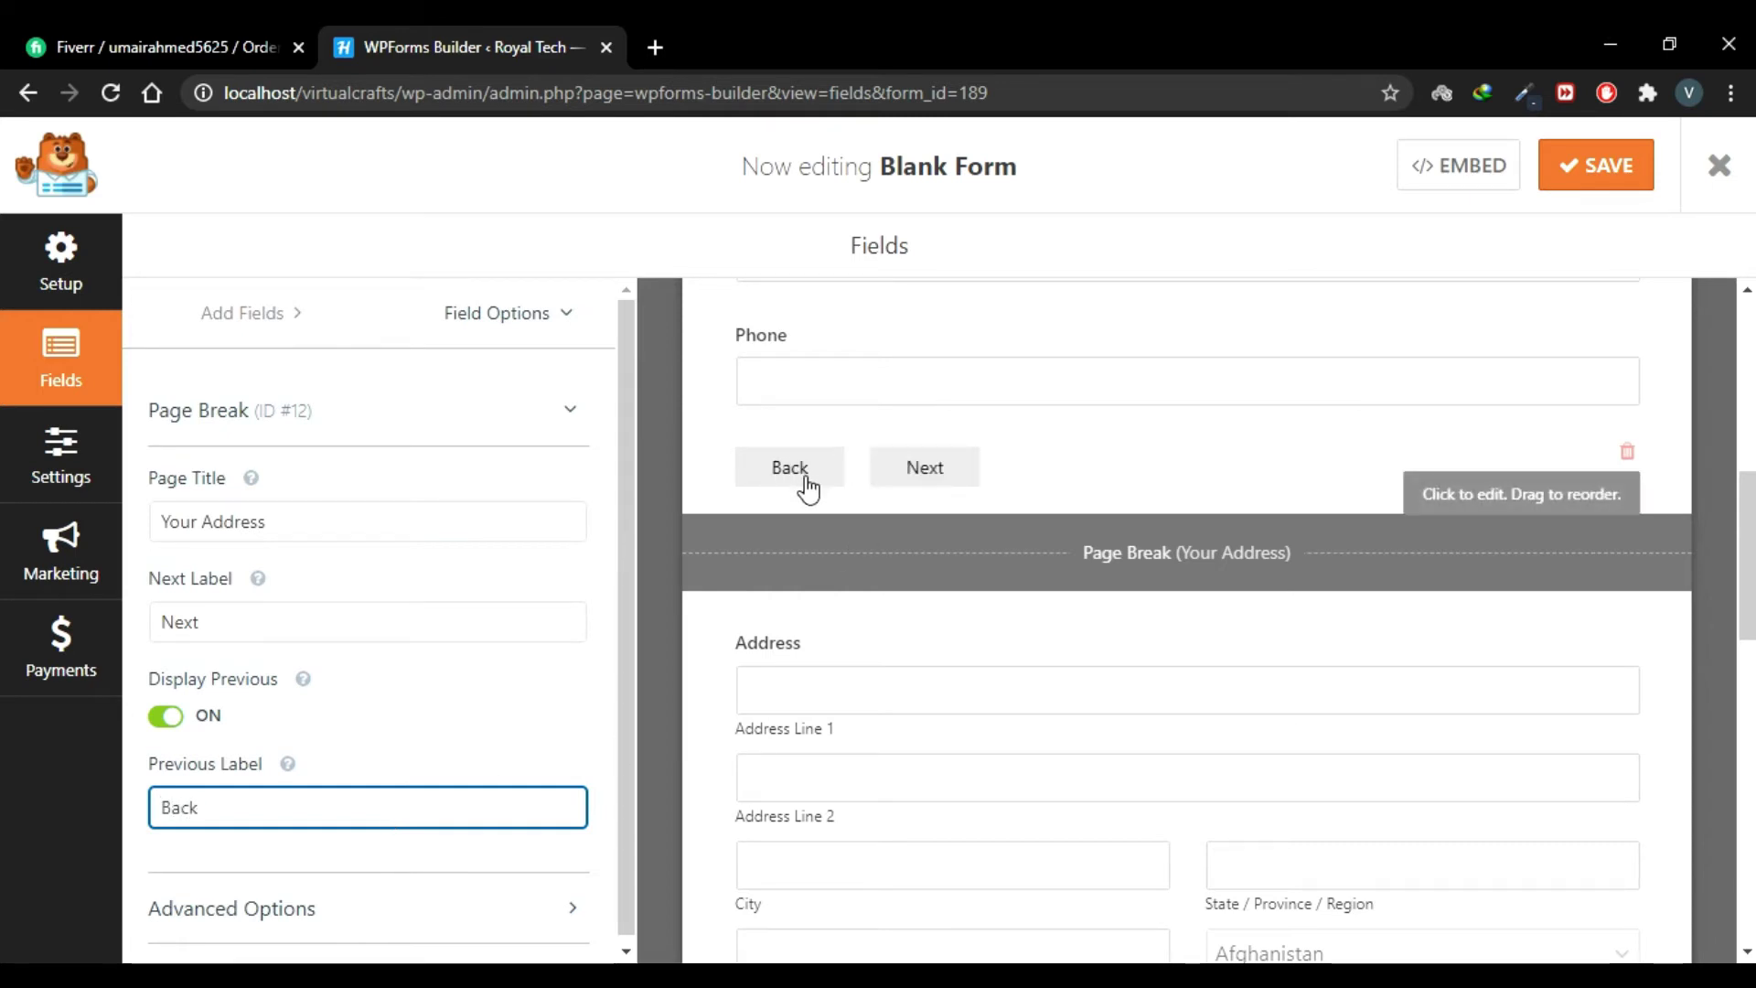
pyautogui.write('Previous')
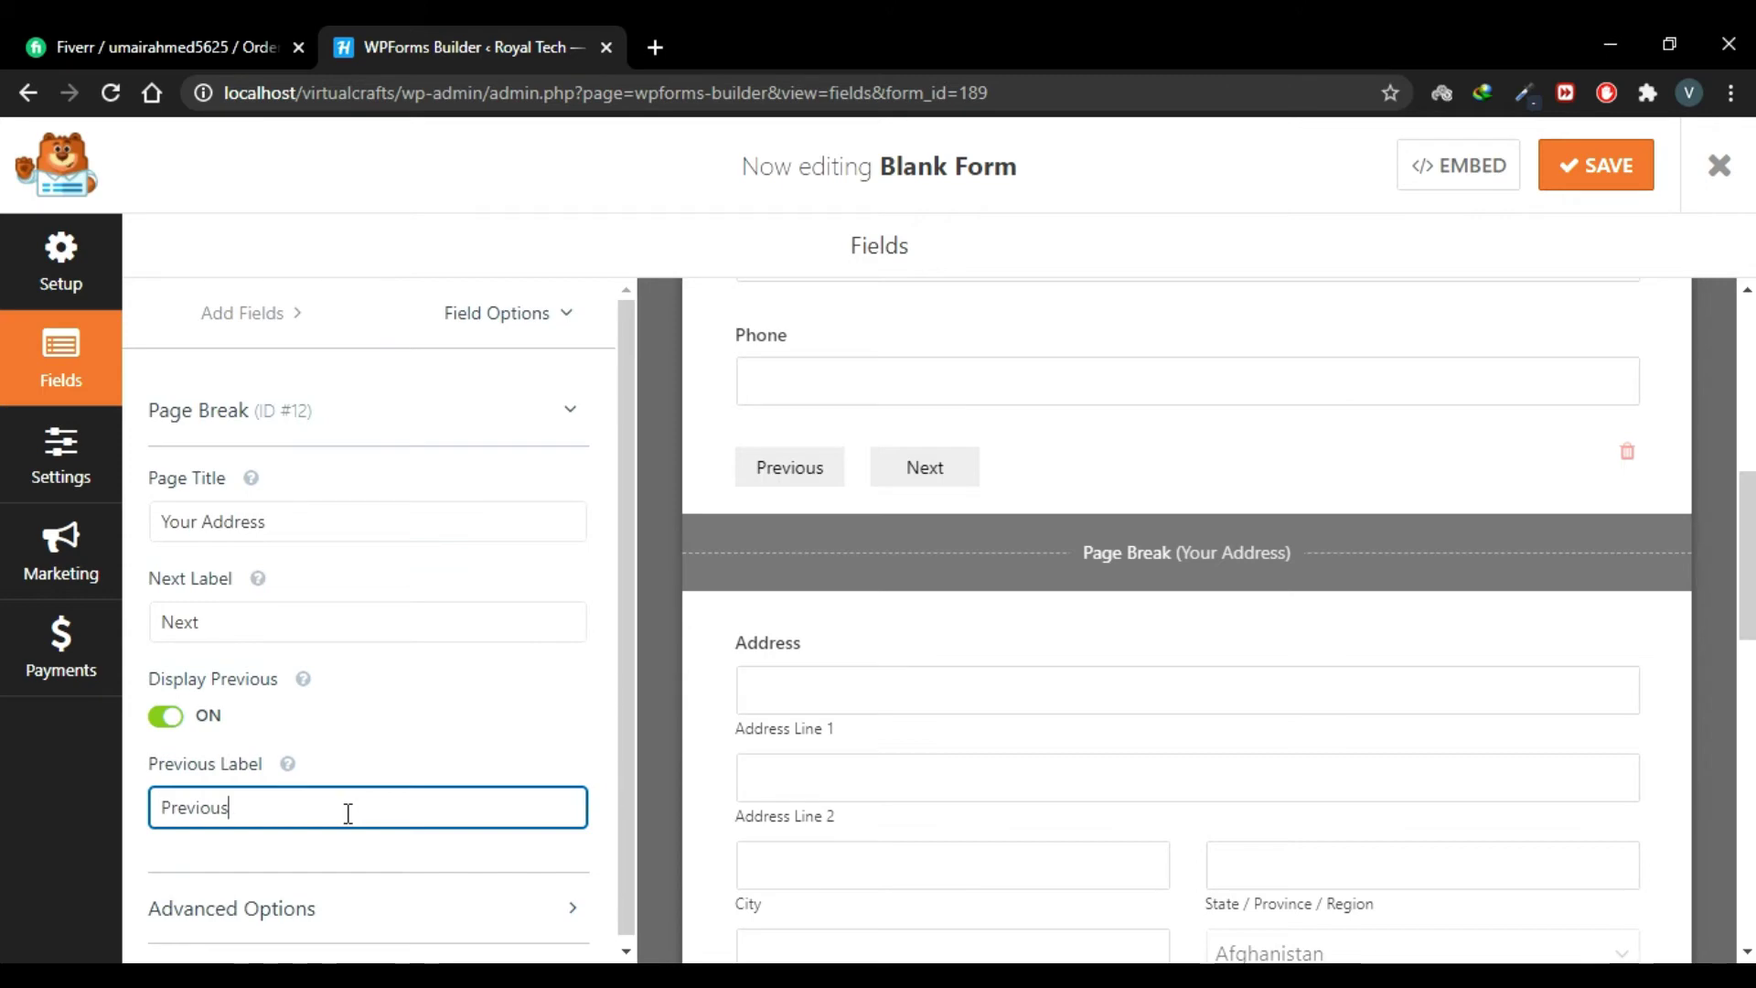
# Step: Enable Previous buttons on the Portfolio, Your Message and closing page breaks
pyautogui.scroll(-5, 1071, 384)
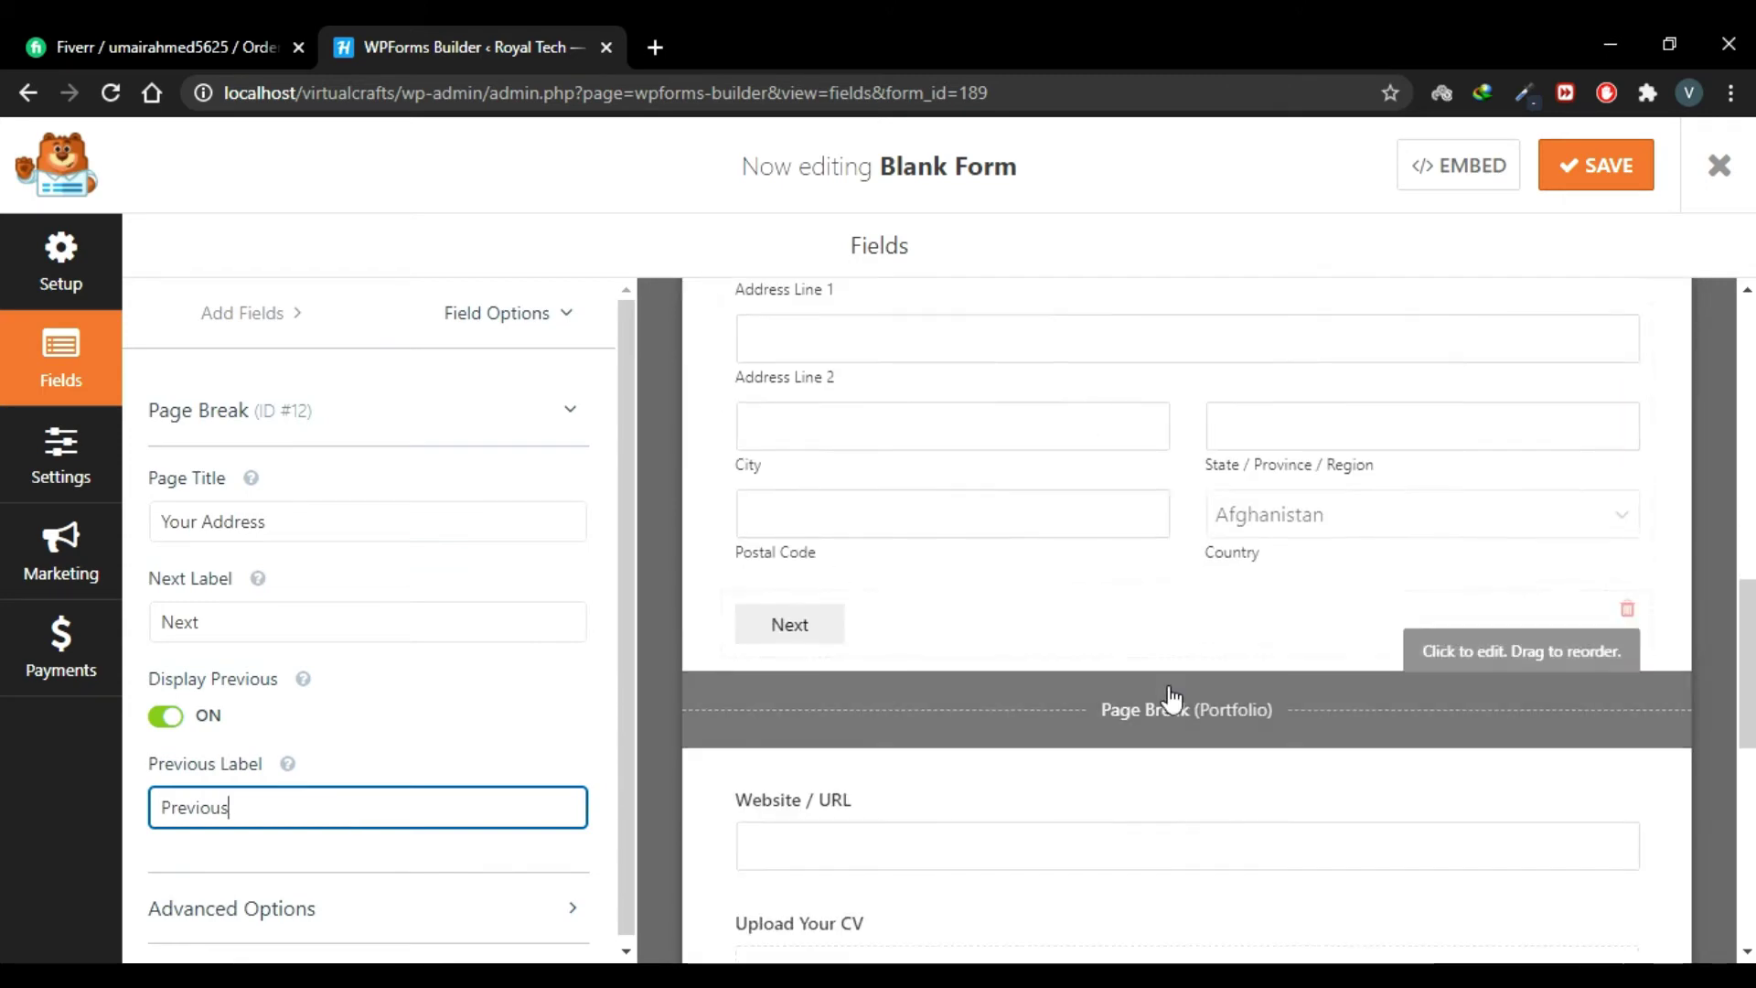
pyautogui.click(1167, 704)
pyautogui.click(177, 725)
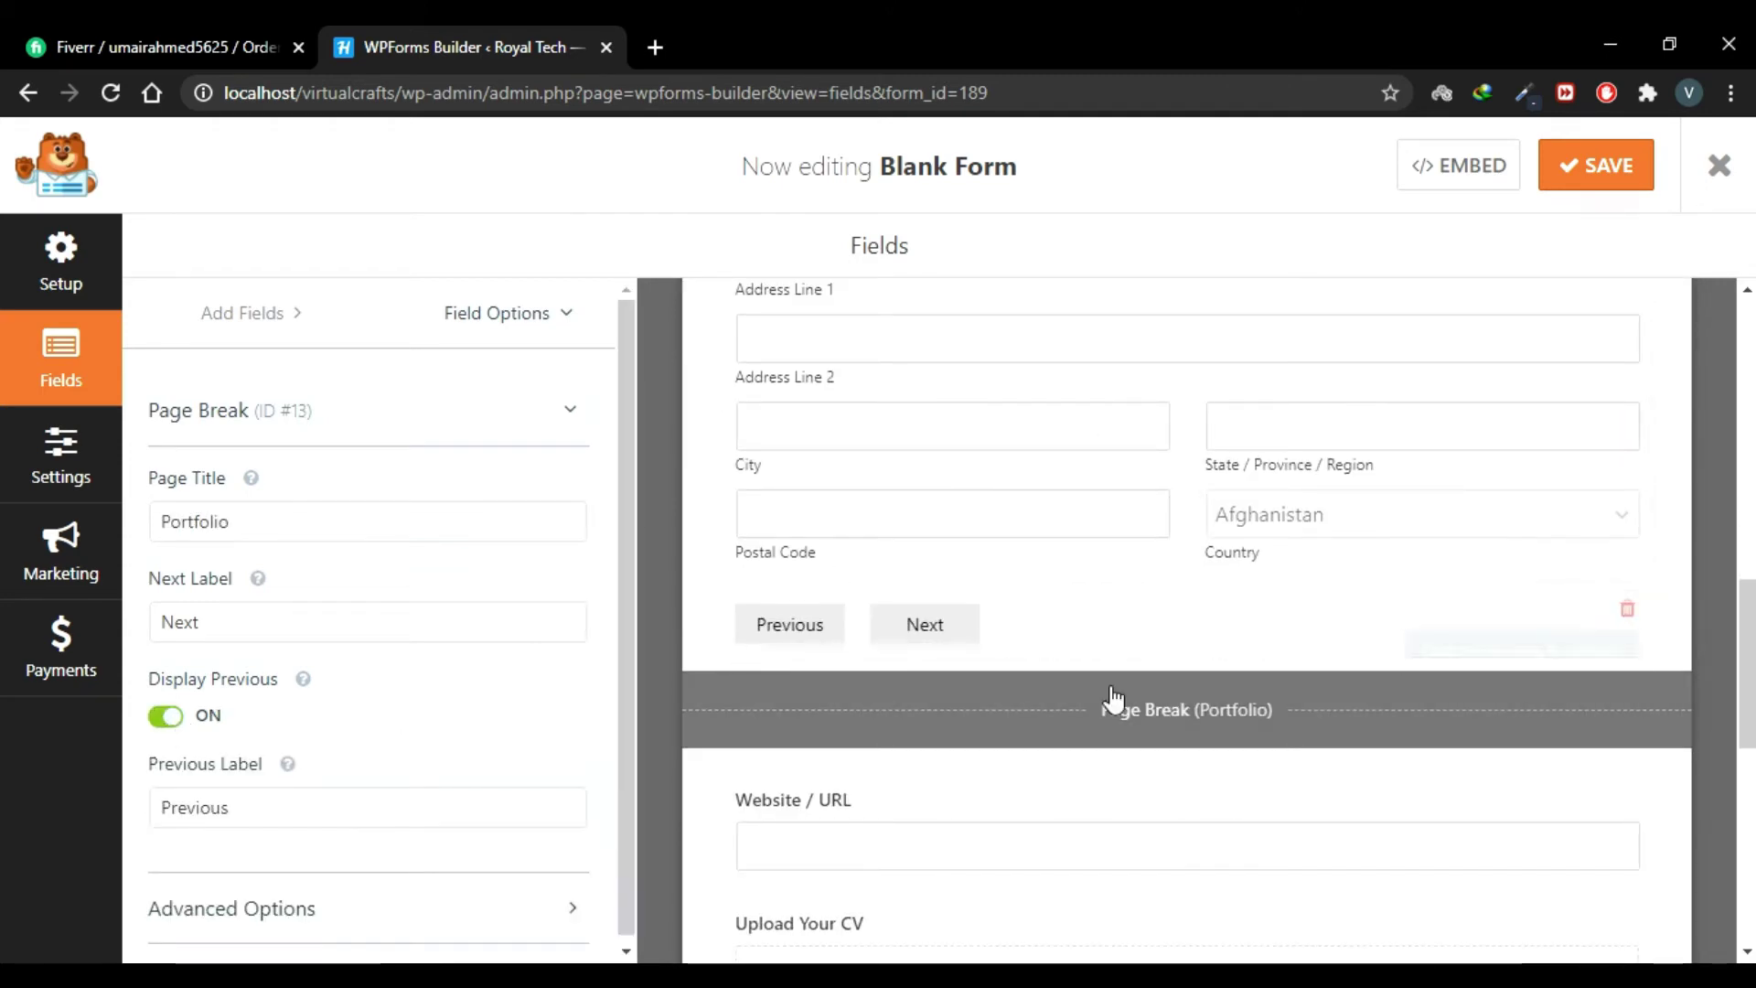
pyautogui.scroll(-5, 1114, 700)
pyautogui.click(1127, 776)
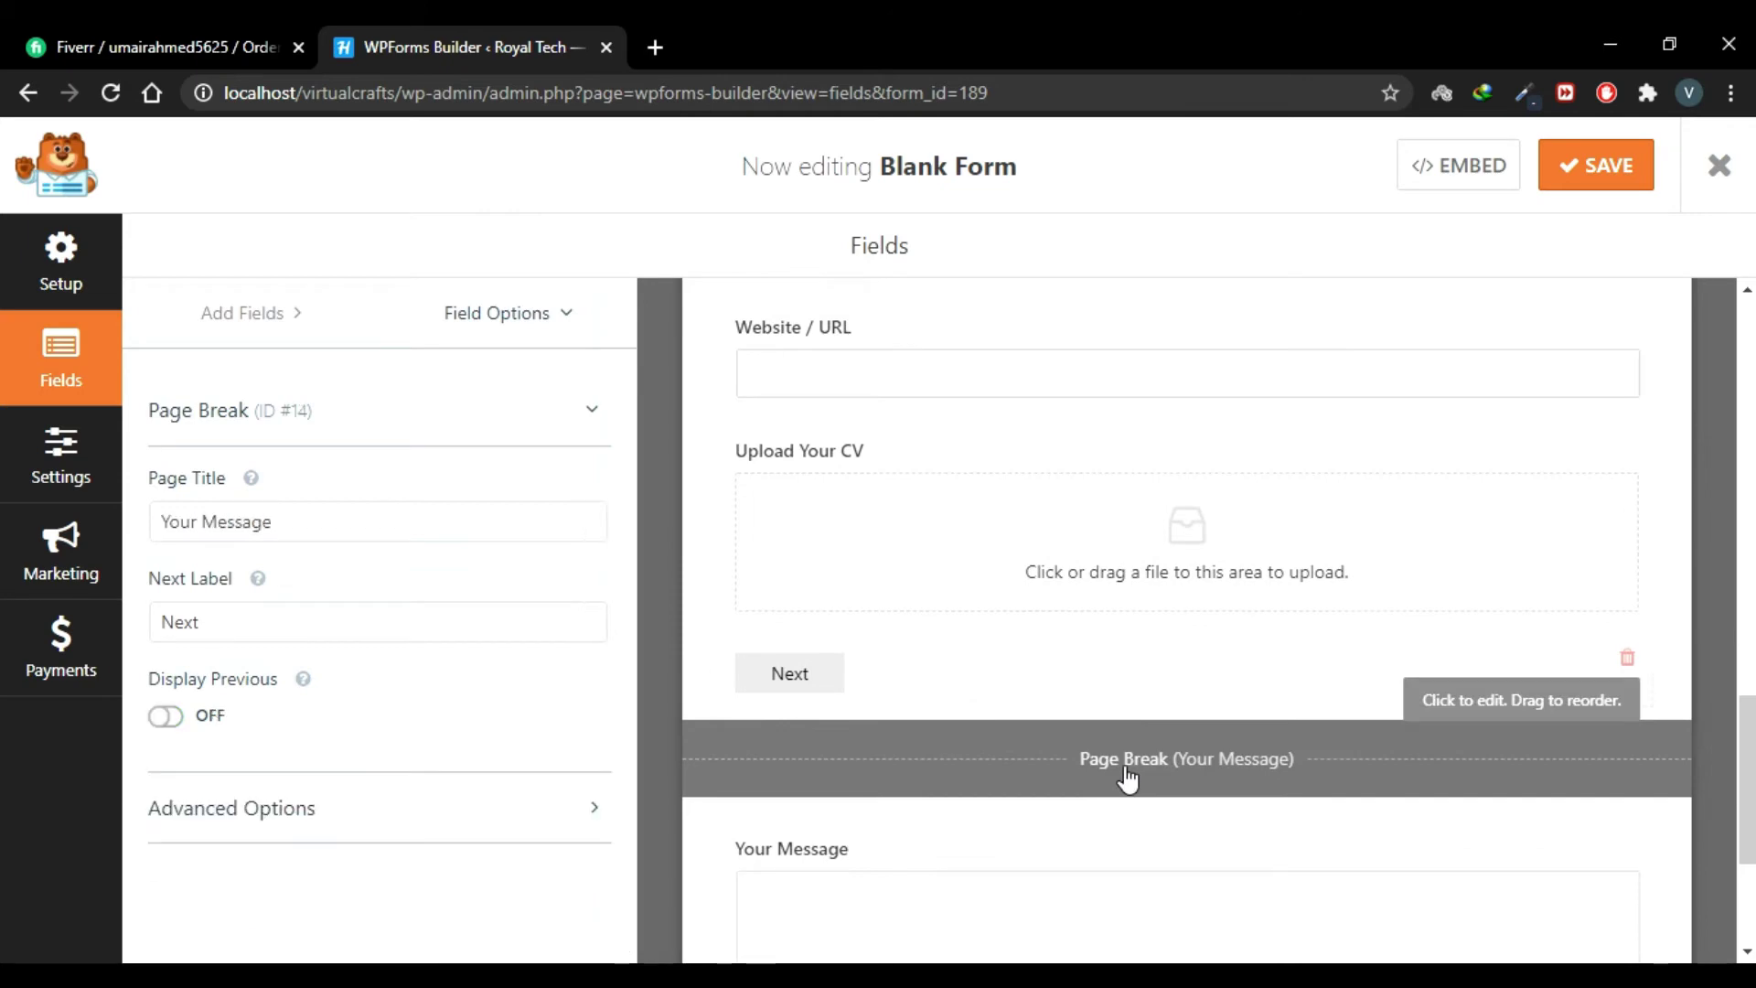
pyautogui.click(194, 718)
pyautogui.scroll(-3, 1206, 743)
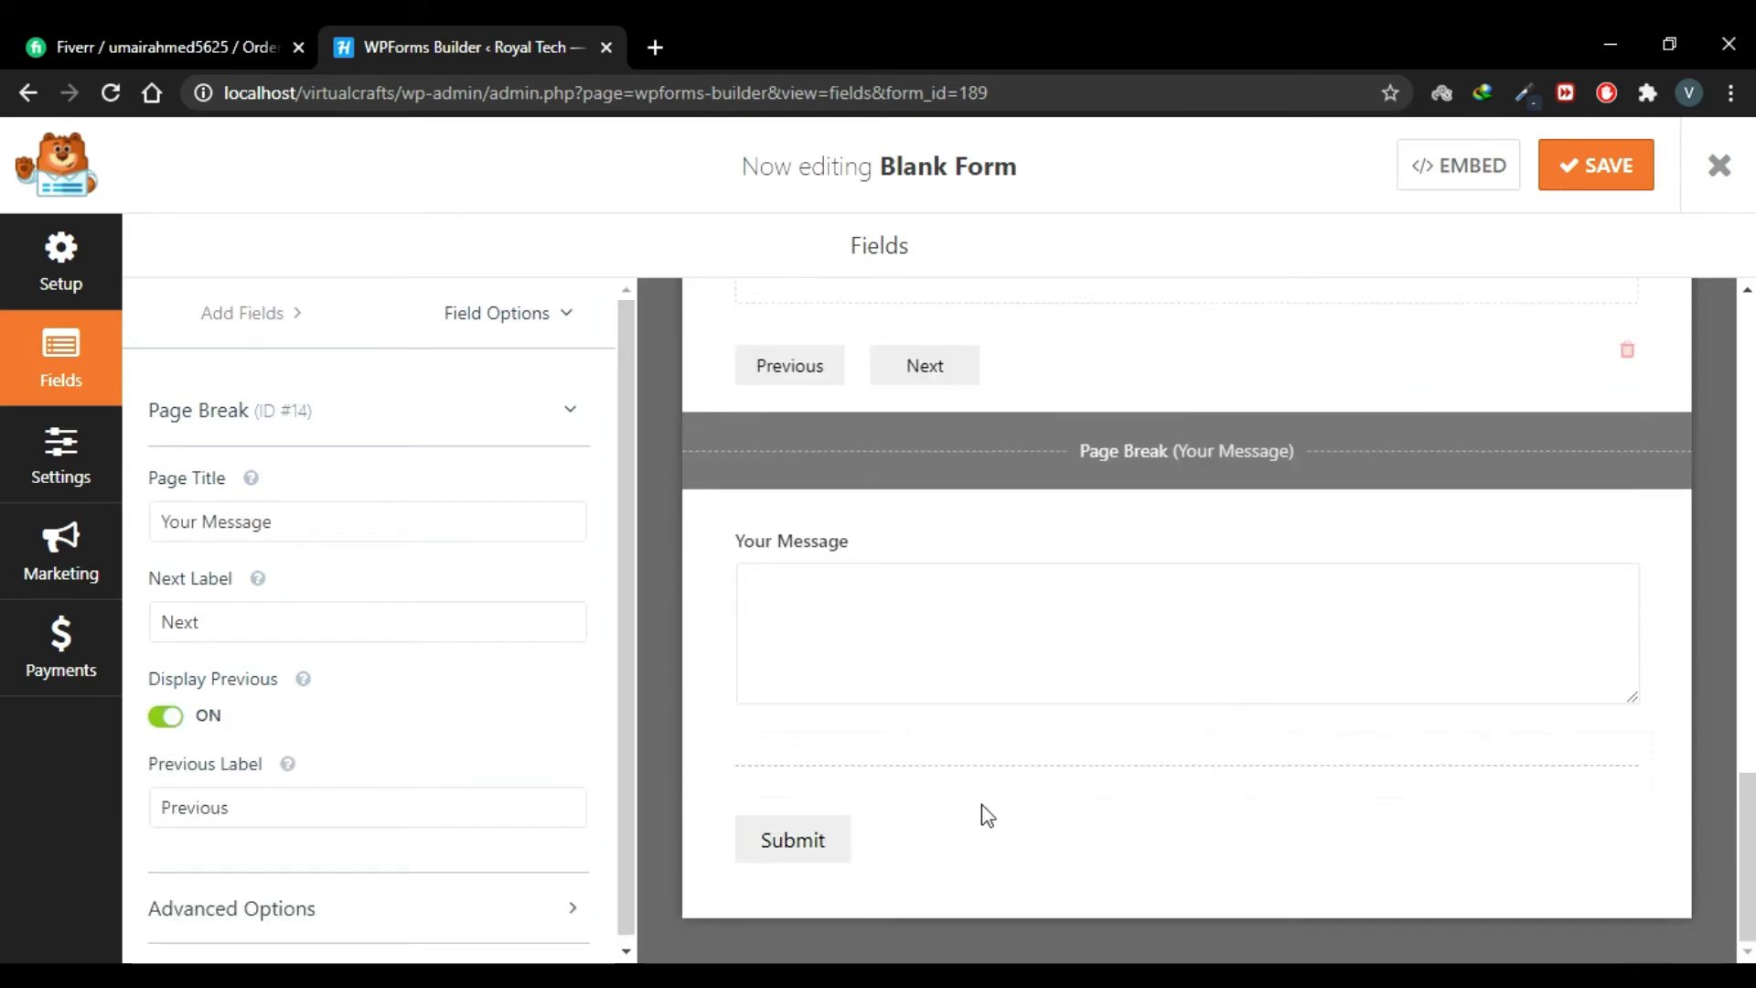
pyautogui.click(1034, 791)
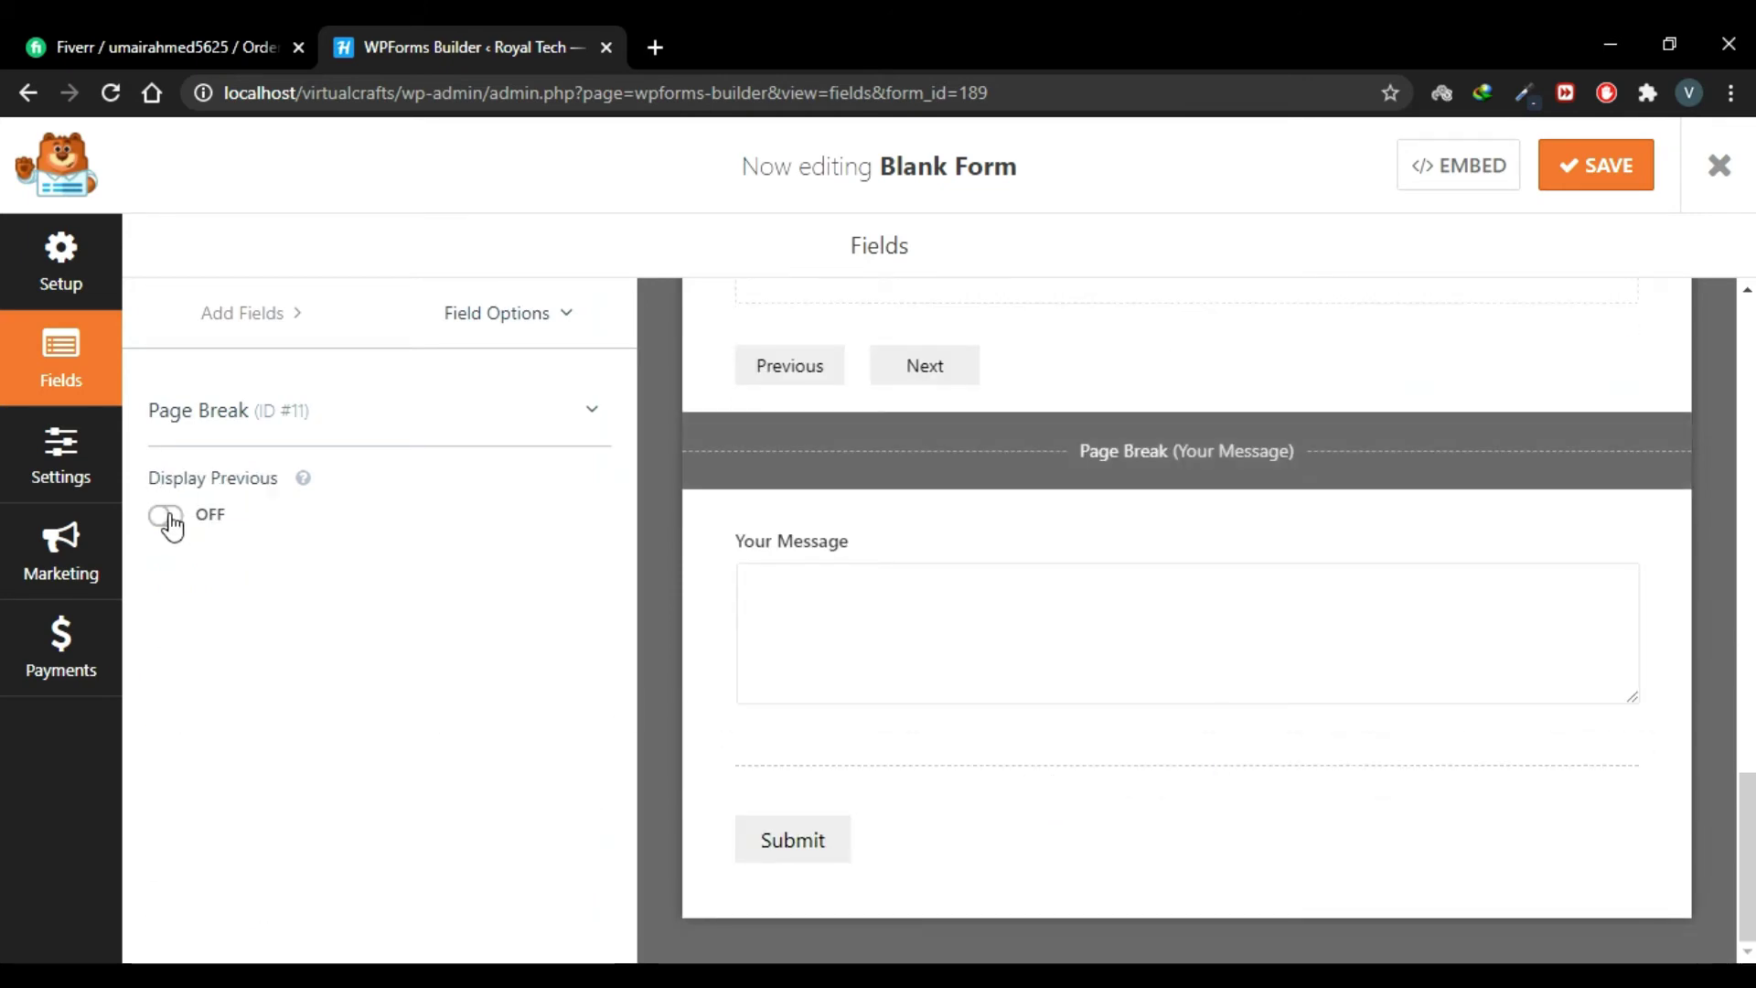
pyautogui.click(167, 517)
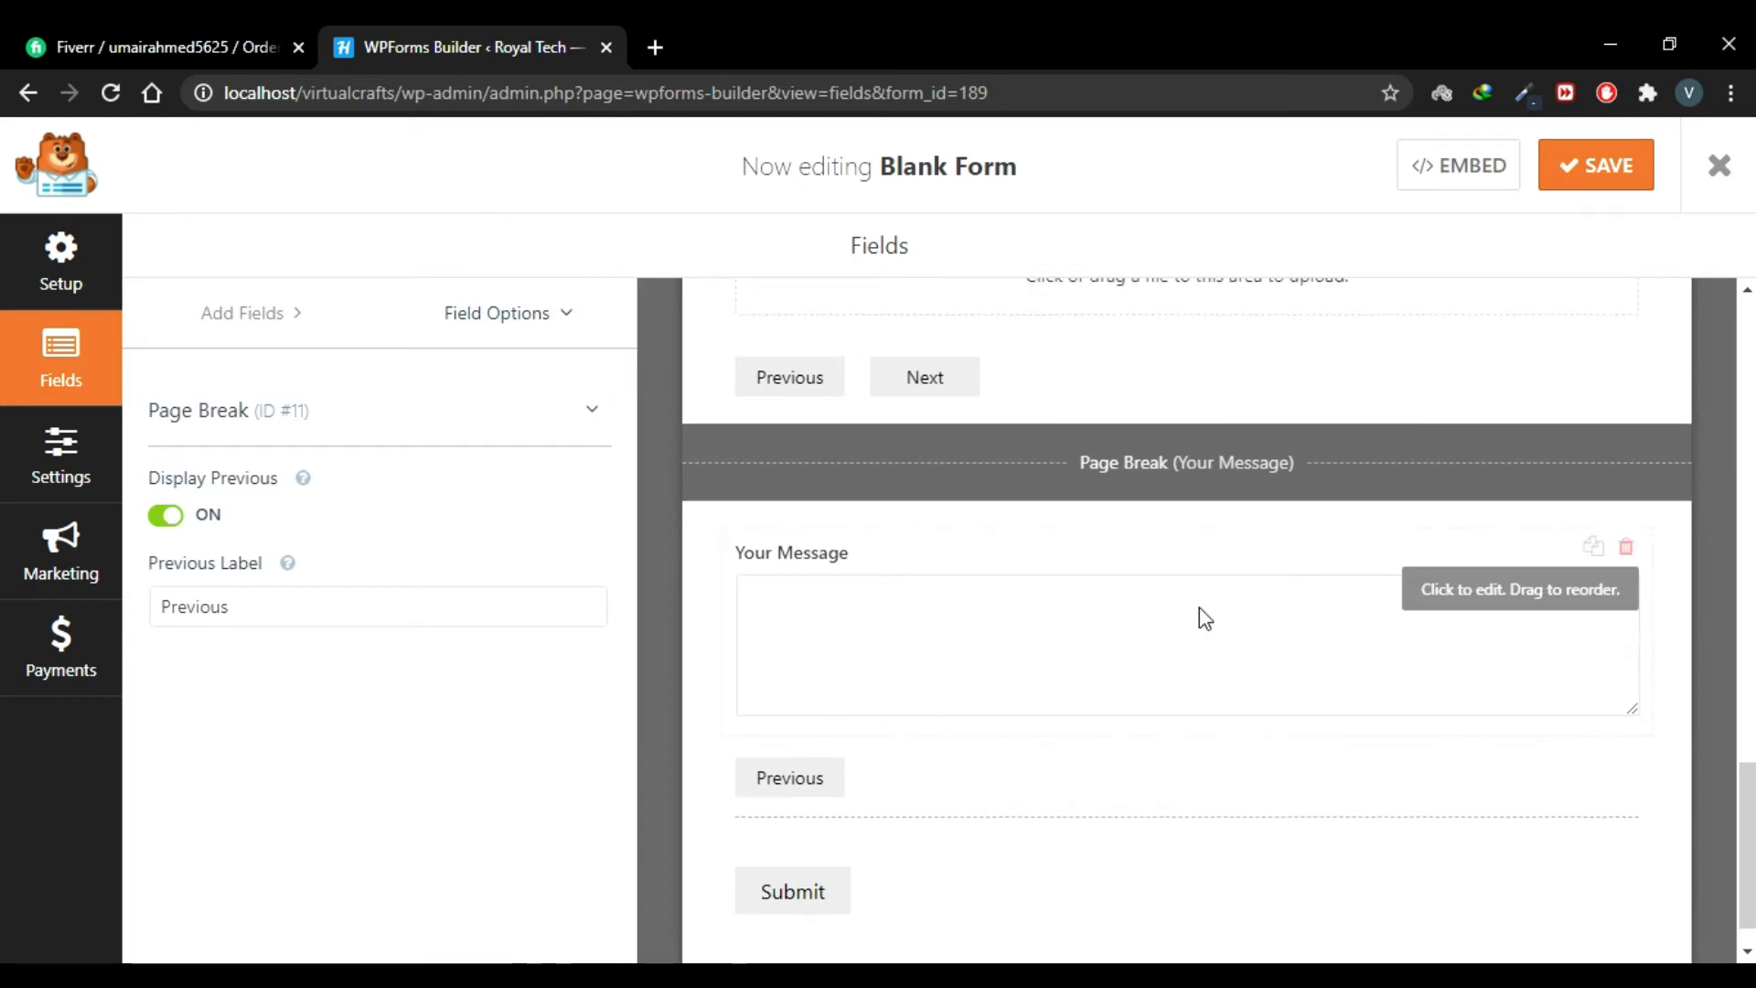
pyautogui.scroll(2, 1204, 619)
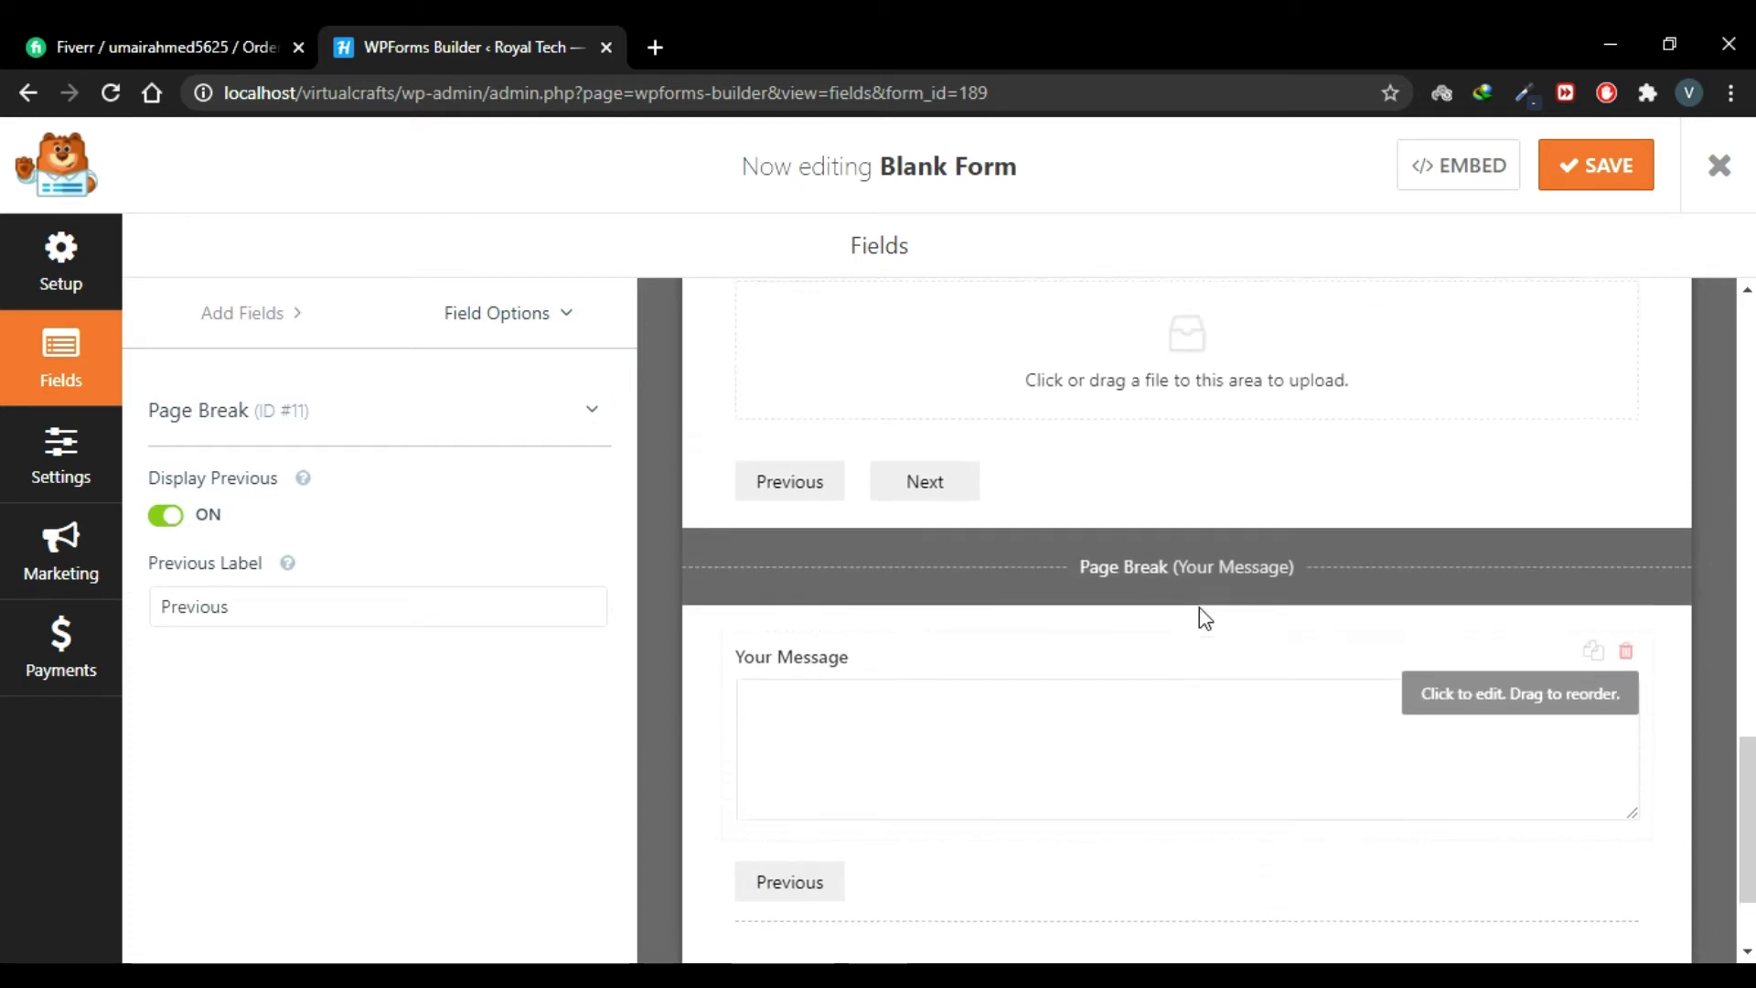
pyautogui.scroll(5, 1199, 616)
pyautogui.scroll(12, 1164, 651)
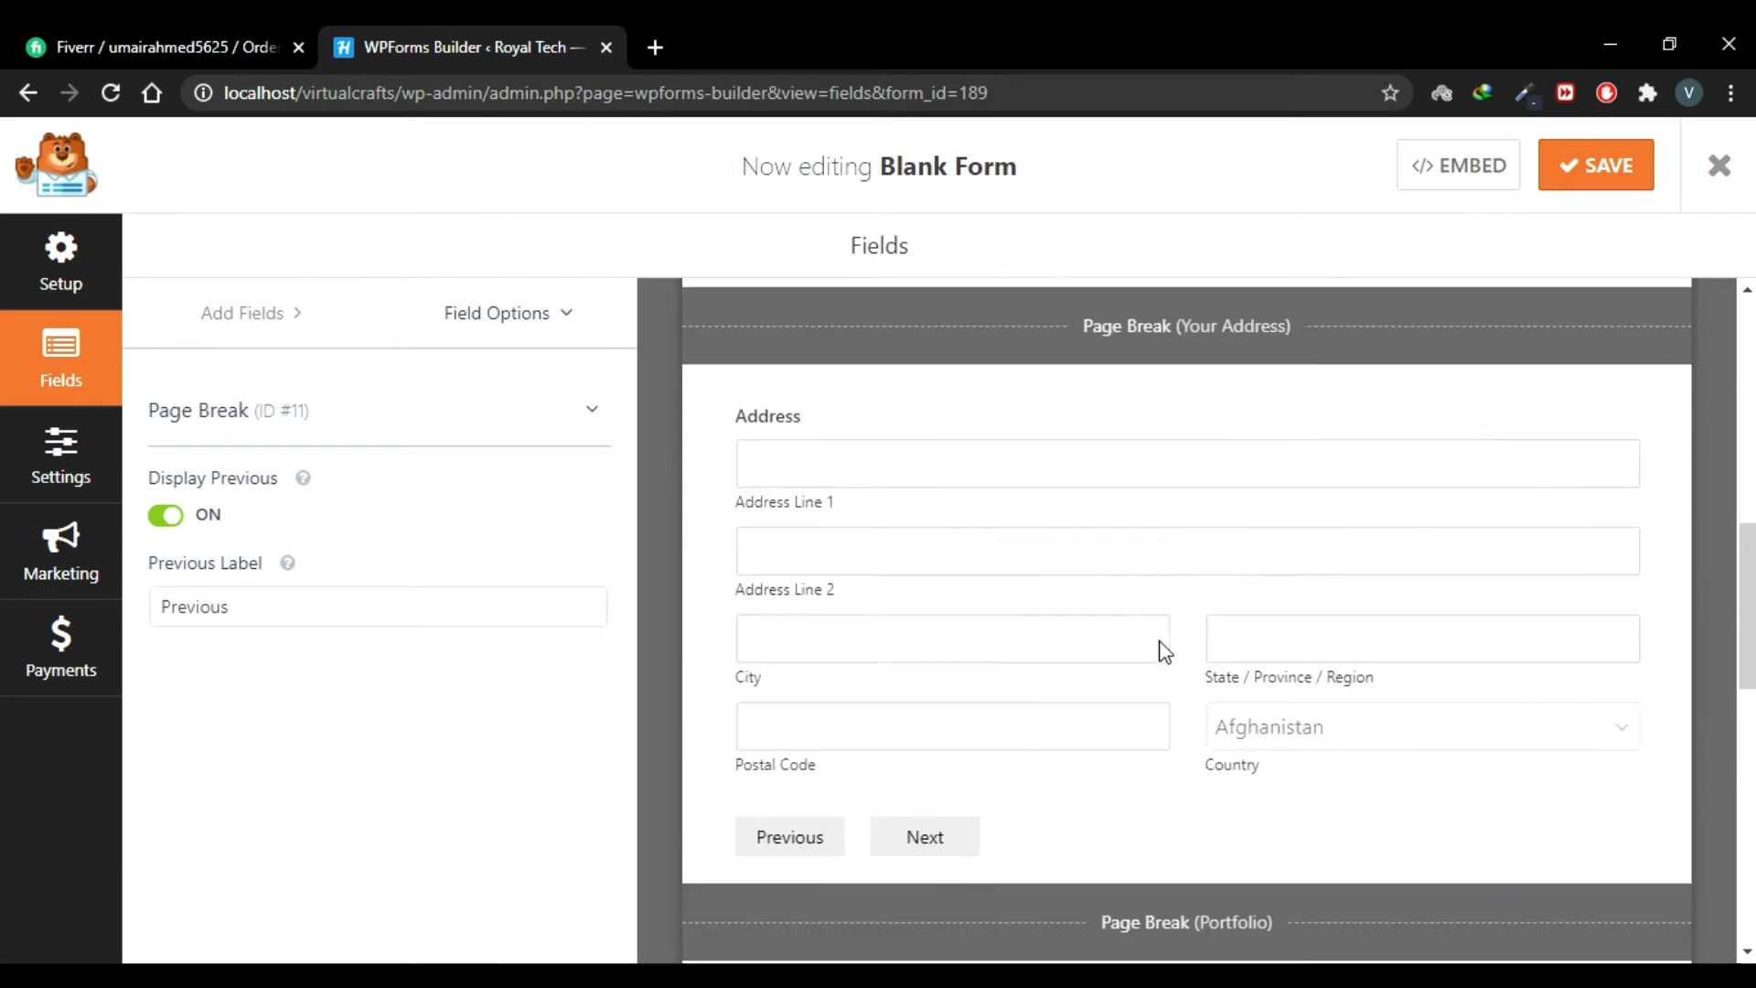
pyautogui.scroll(1, 1164, 651)
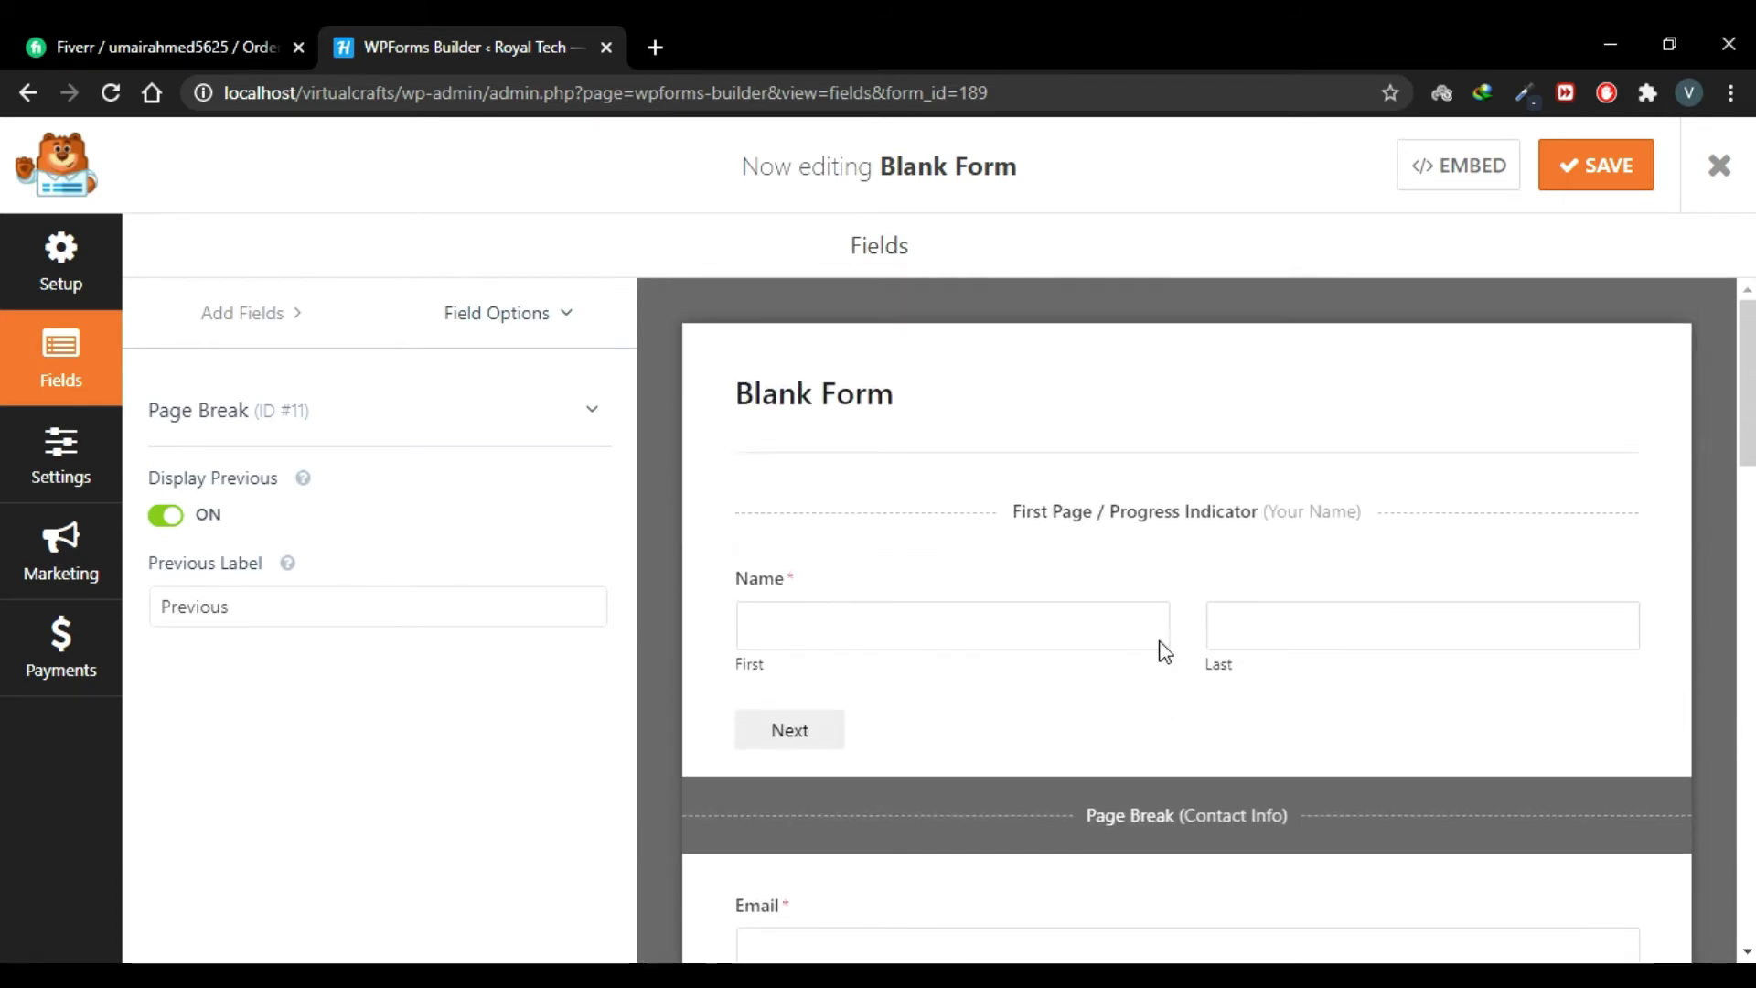
# Step: Switch the first page's progress indicator from bar to Circles and save the form
pyautogui.click(1085, 524)
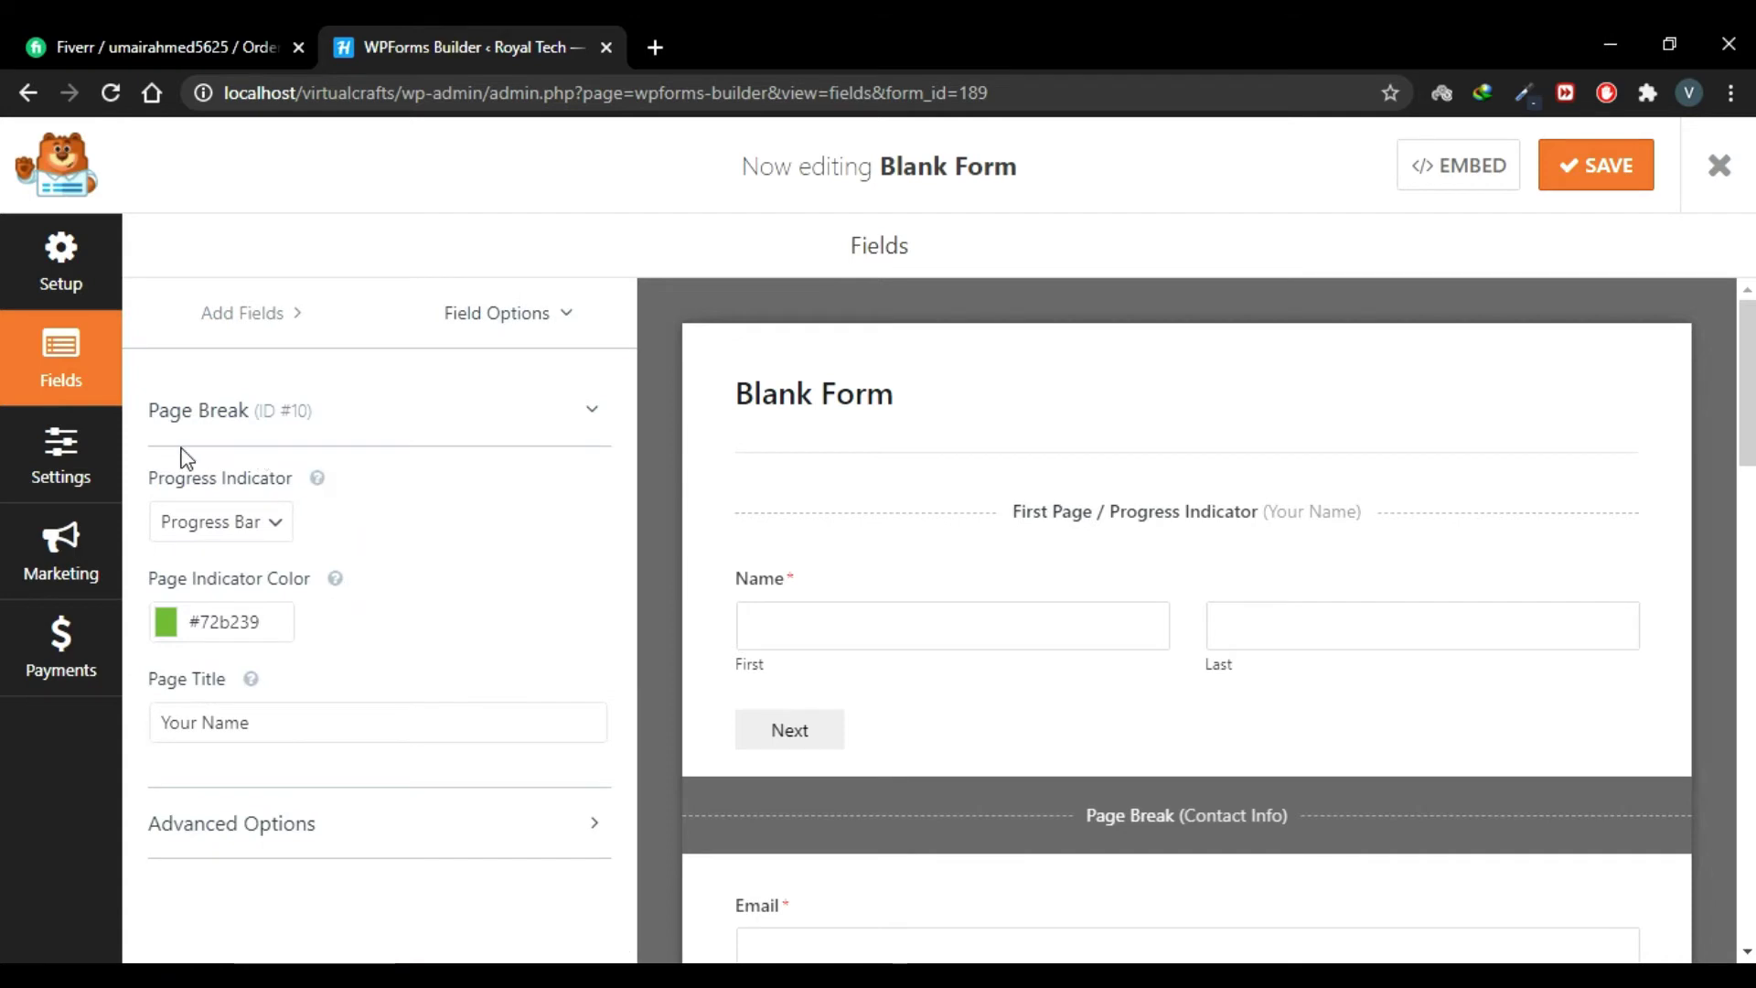
pyautogui.click(276, 530)
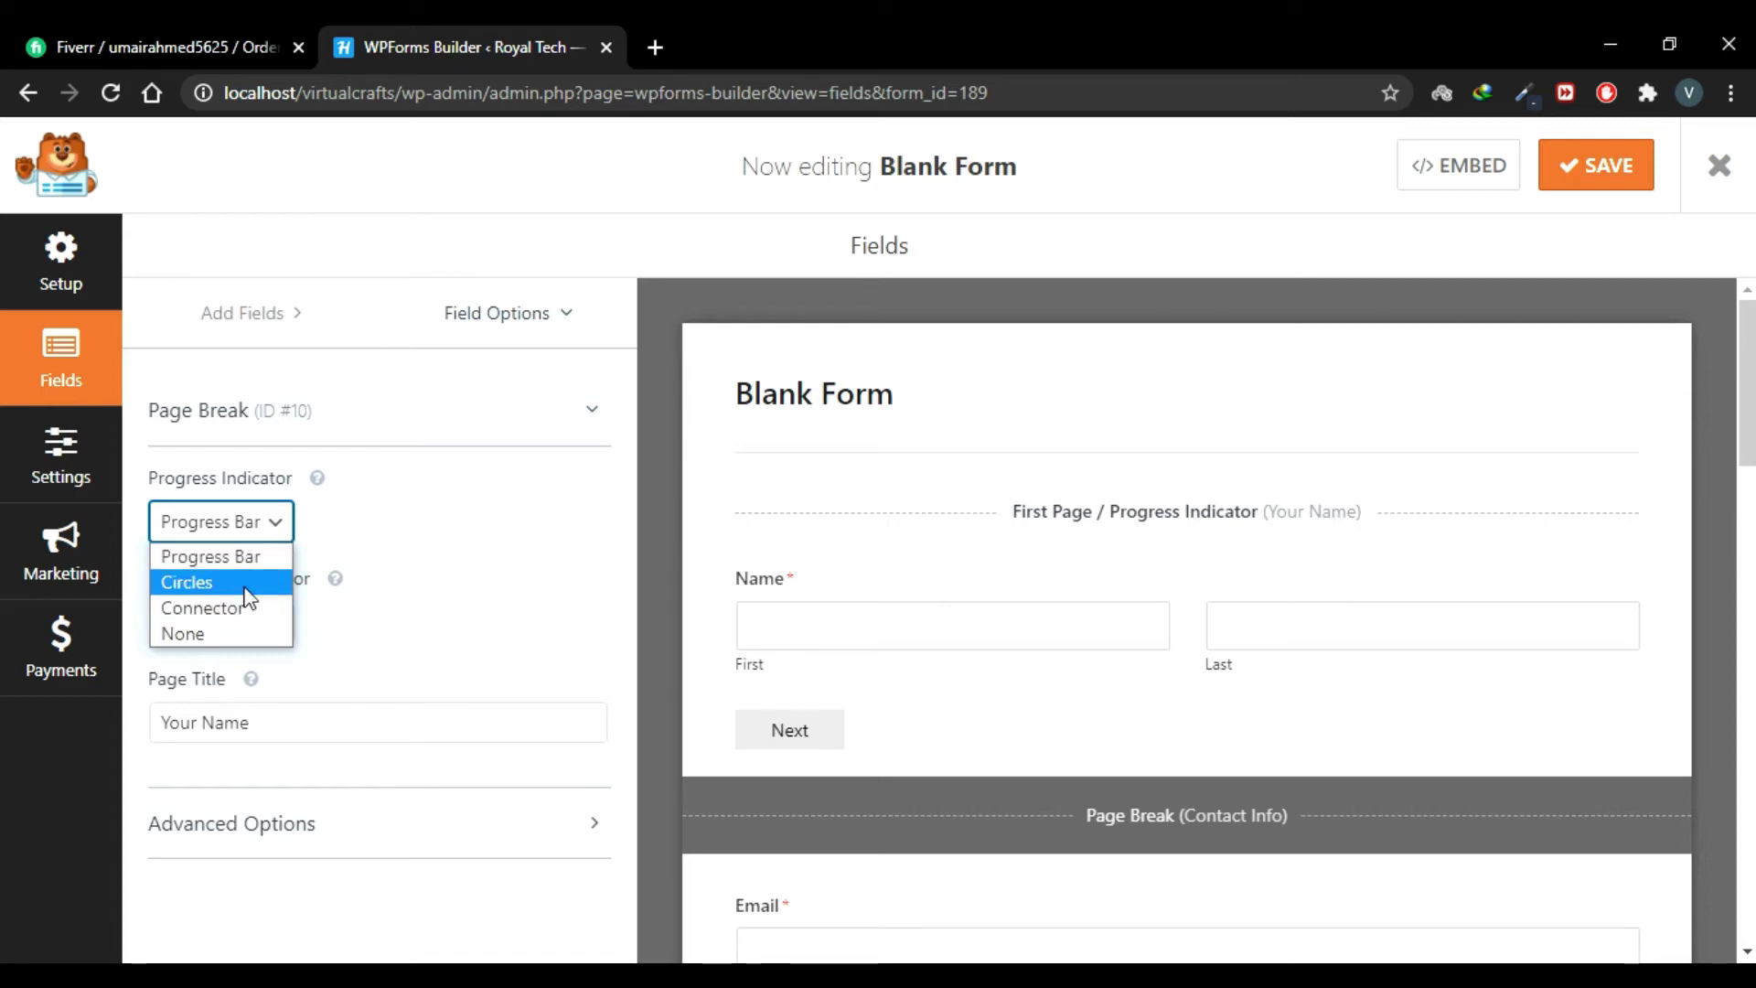
pyautogui.click(245, 586)
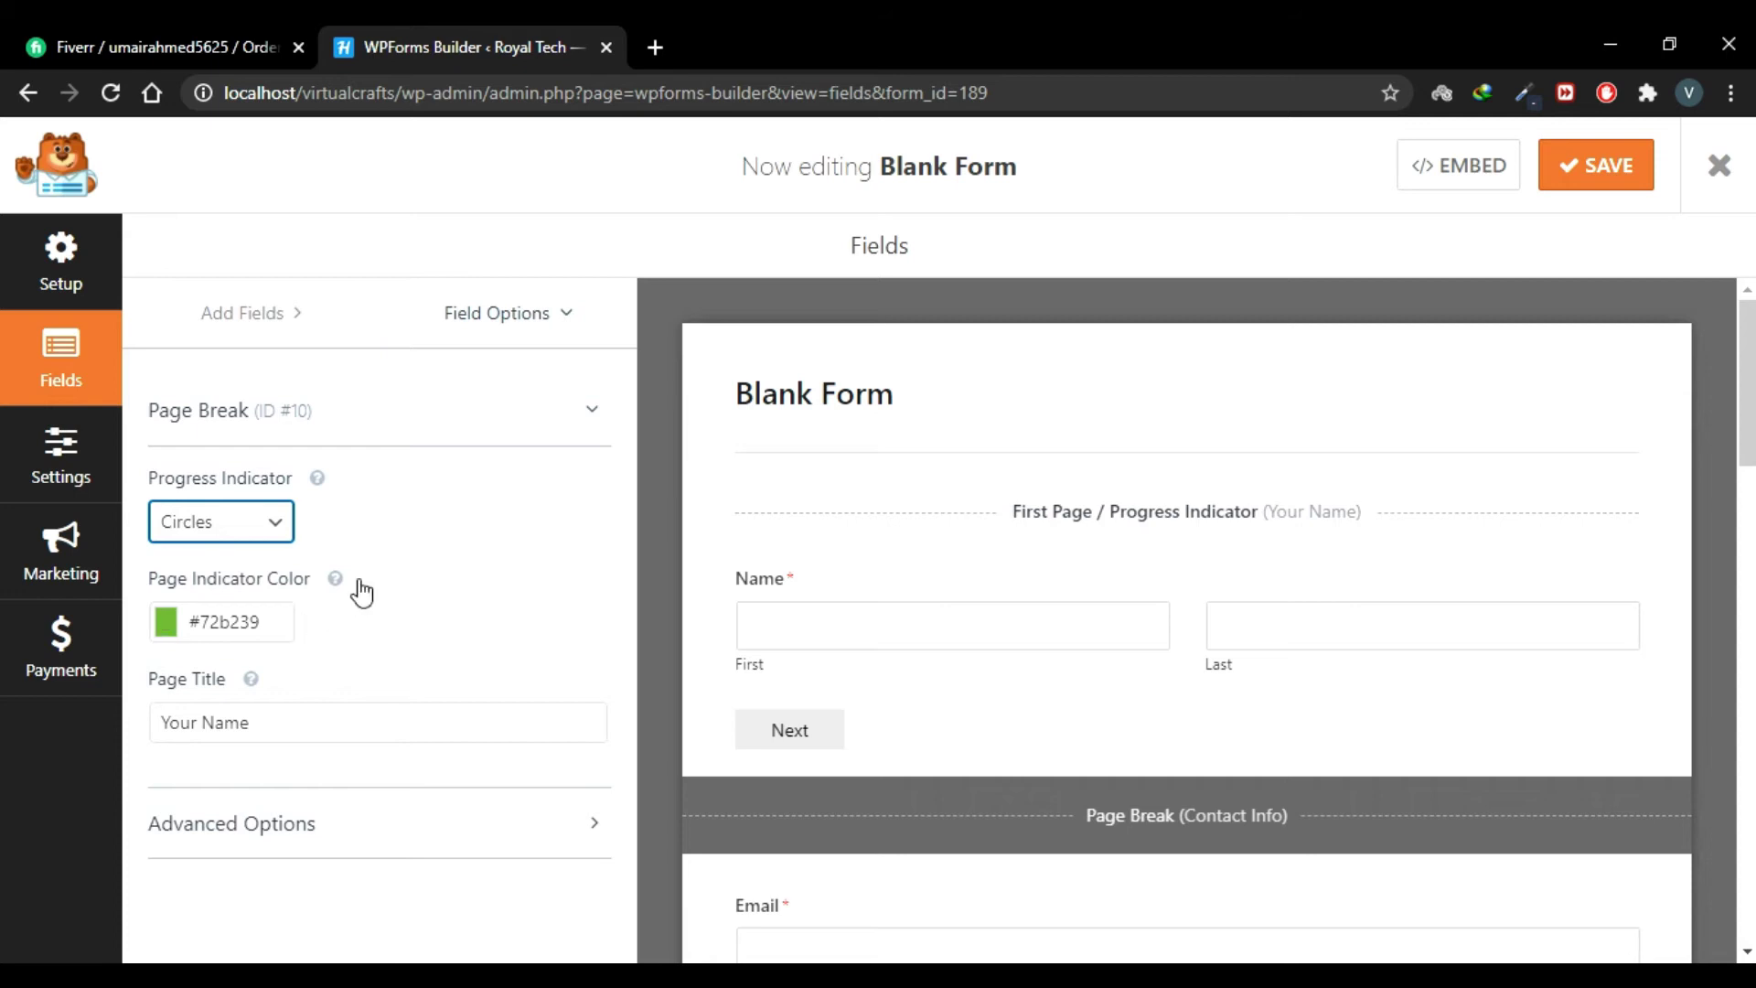
pyautogui.click(578, 537)
pyautogui.click(1605, 173)
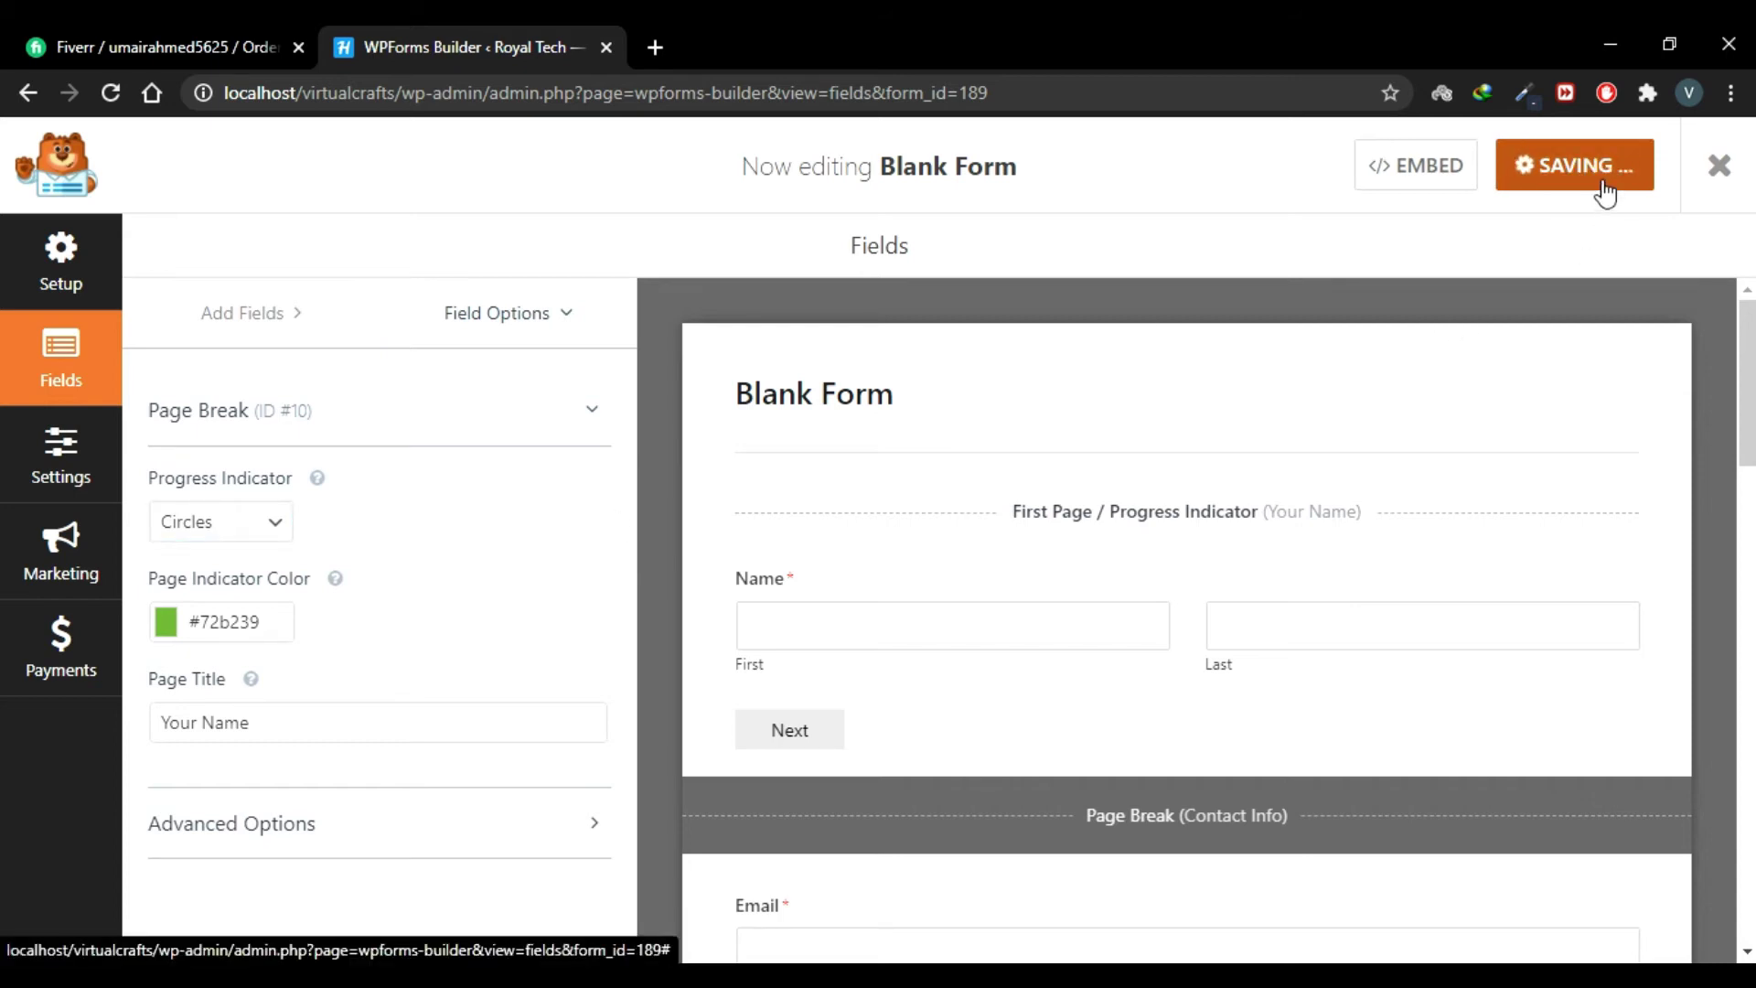
# Step: Select the form 189 embed shortcode and close the embed dialog
pyautogui.click(1464, 169)
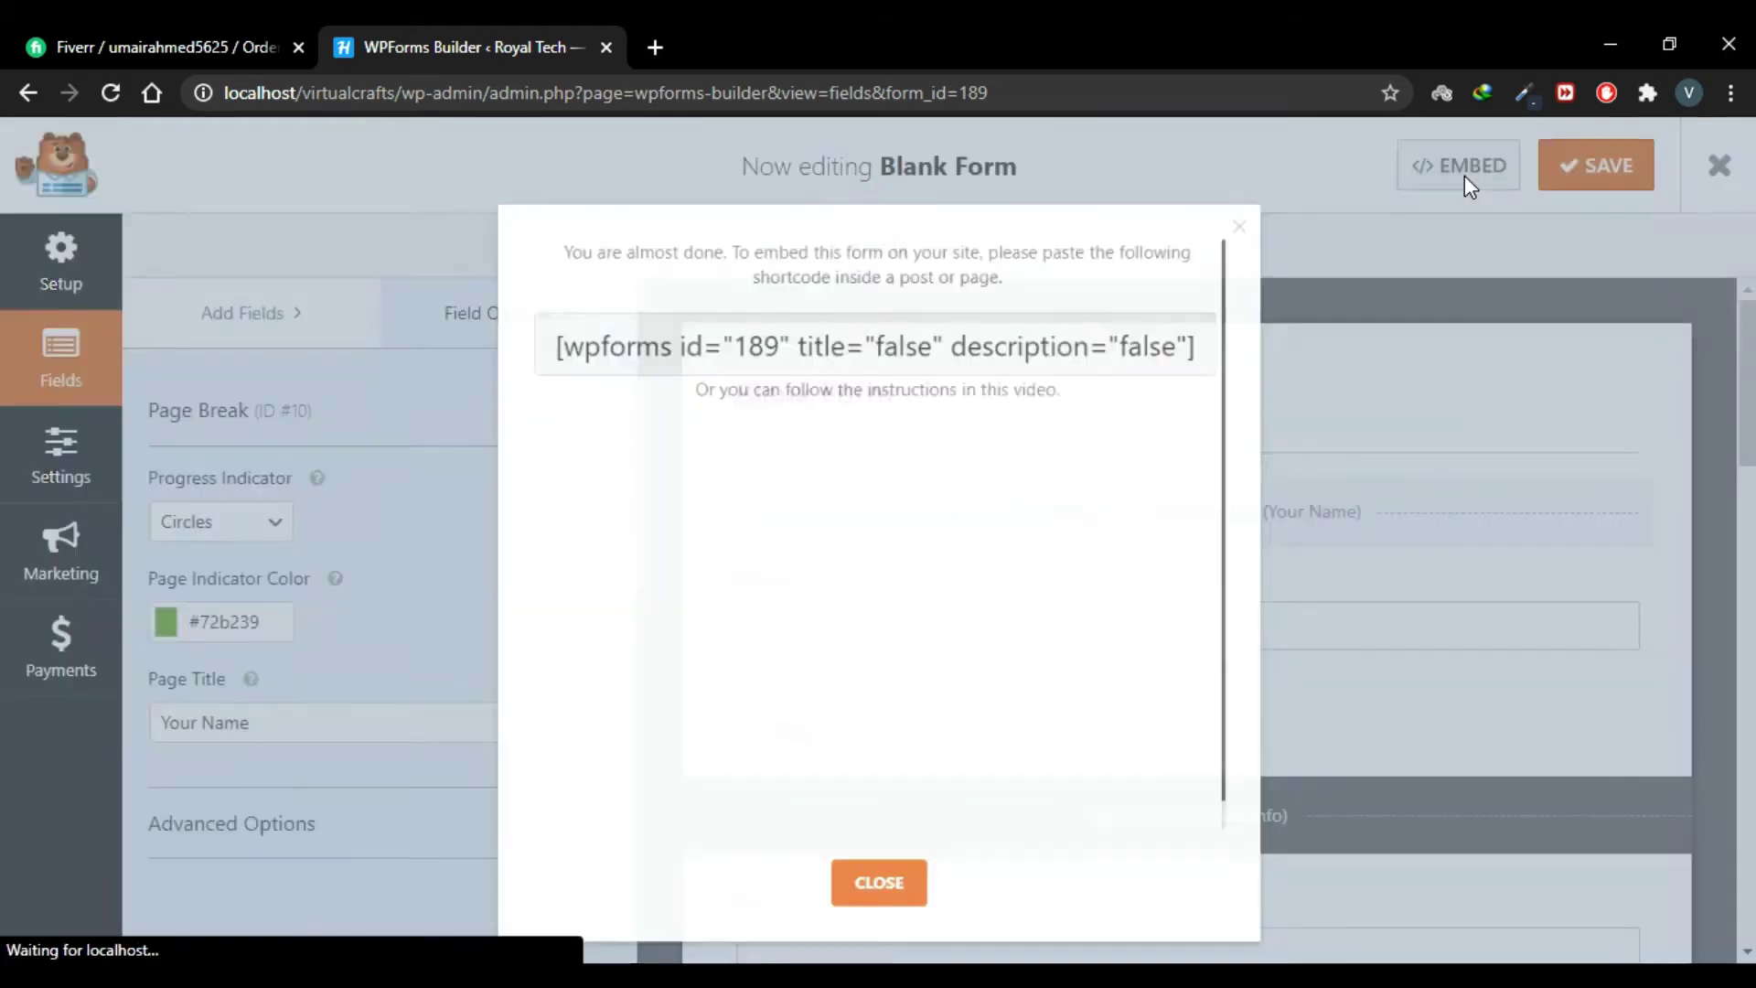
pyautogui.moveTo(1224, 326); pyautogui.dragTo(508, 344)
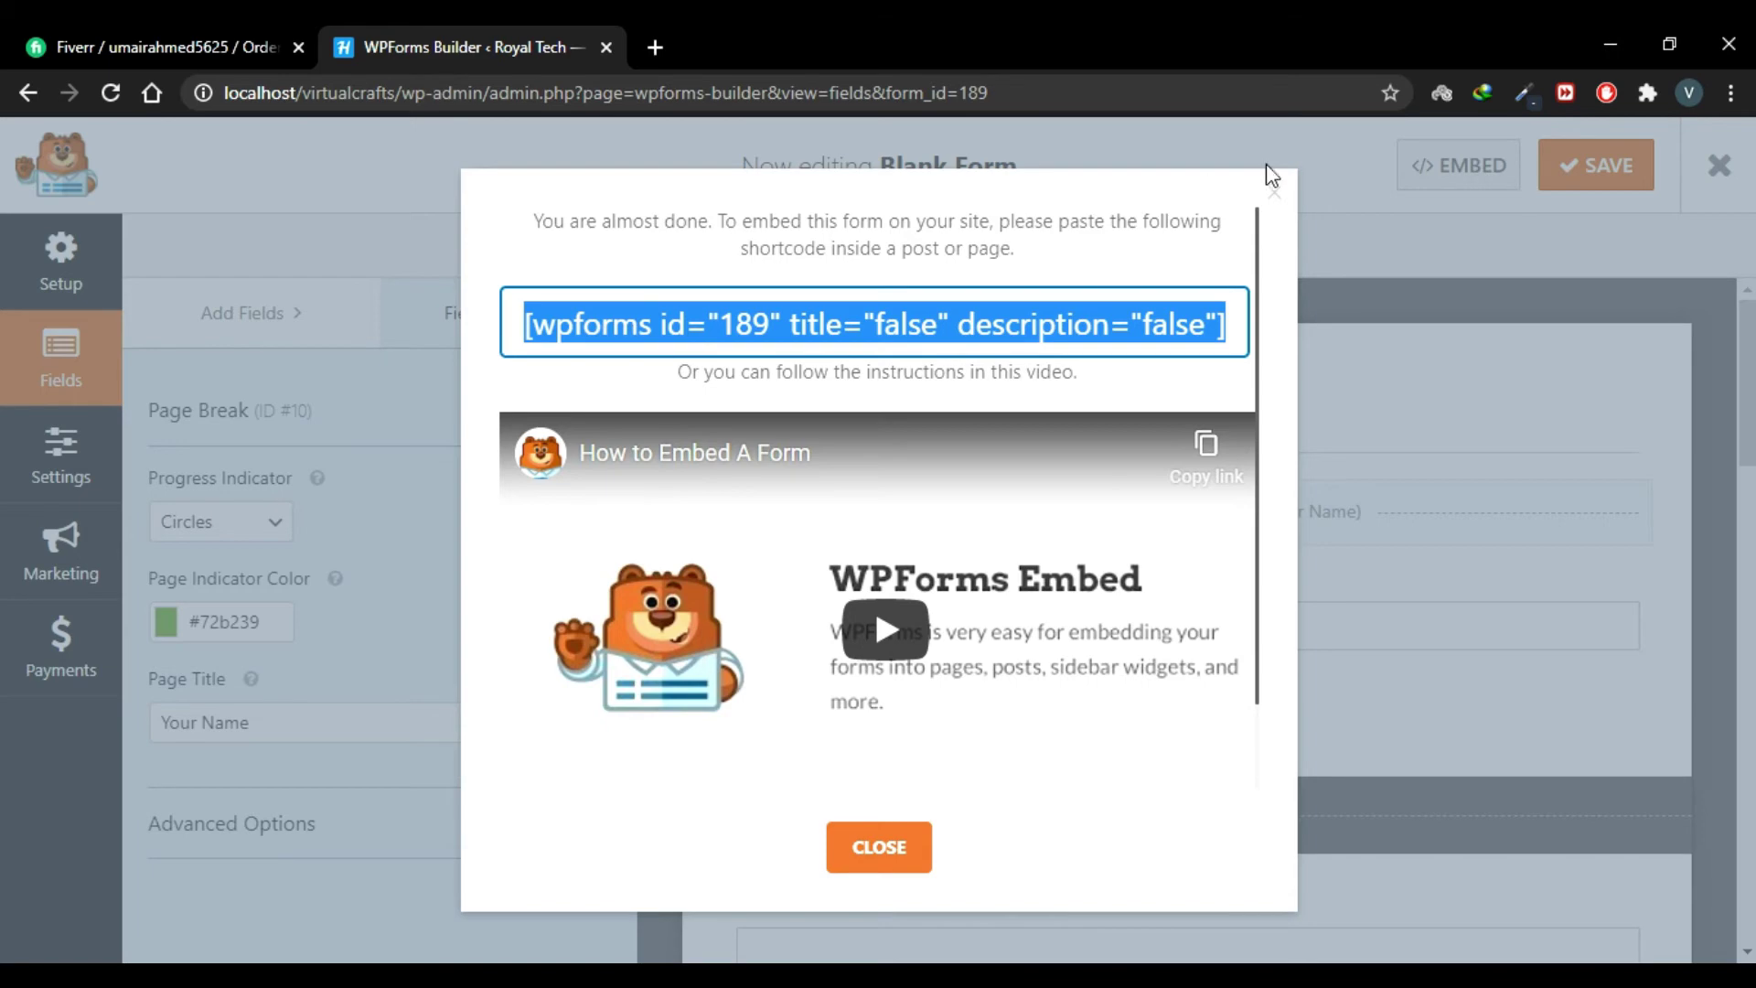
pyautogui.click(1276, 192)
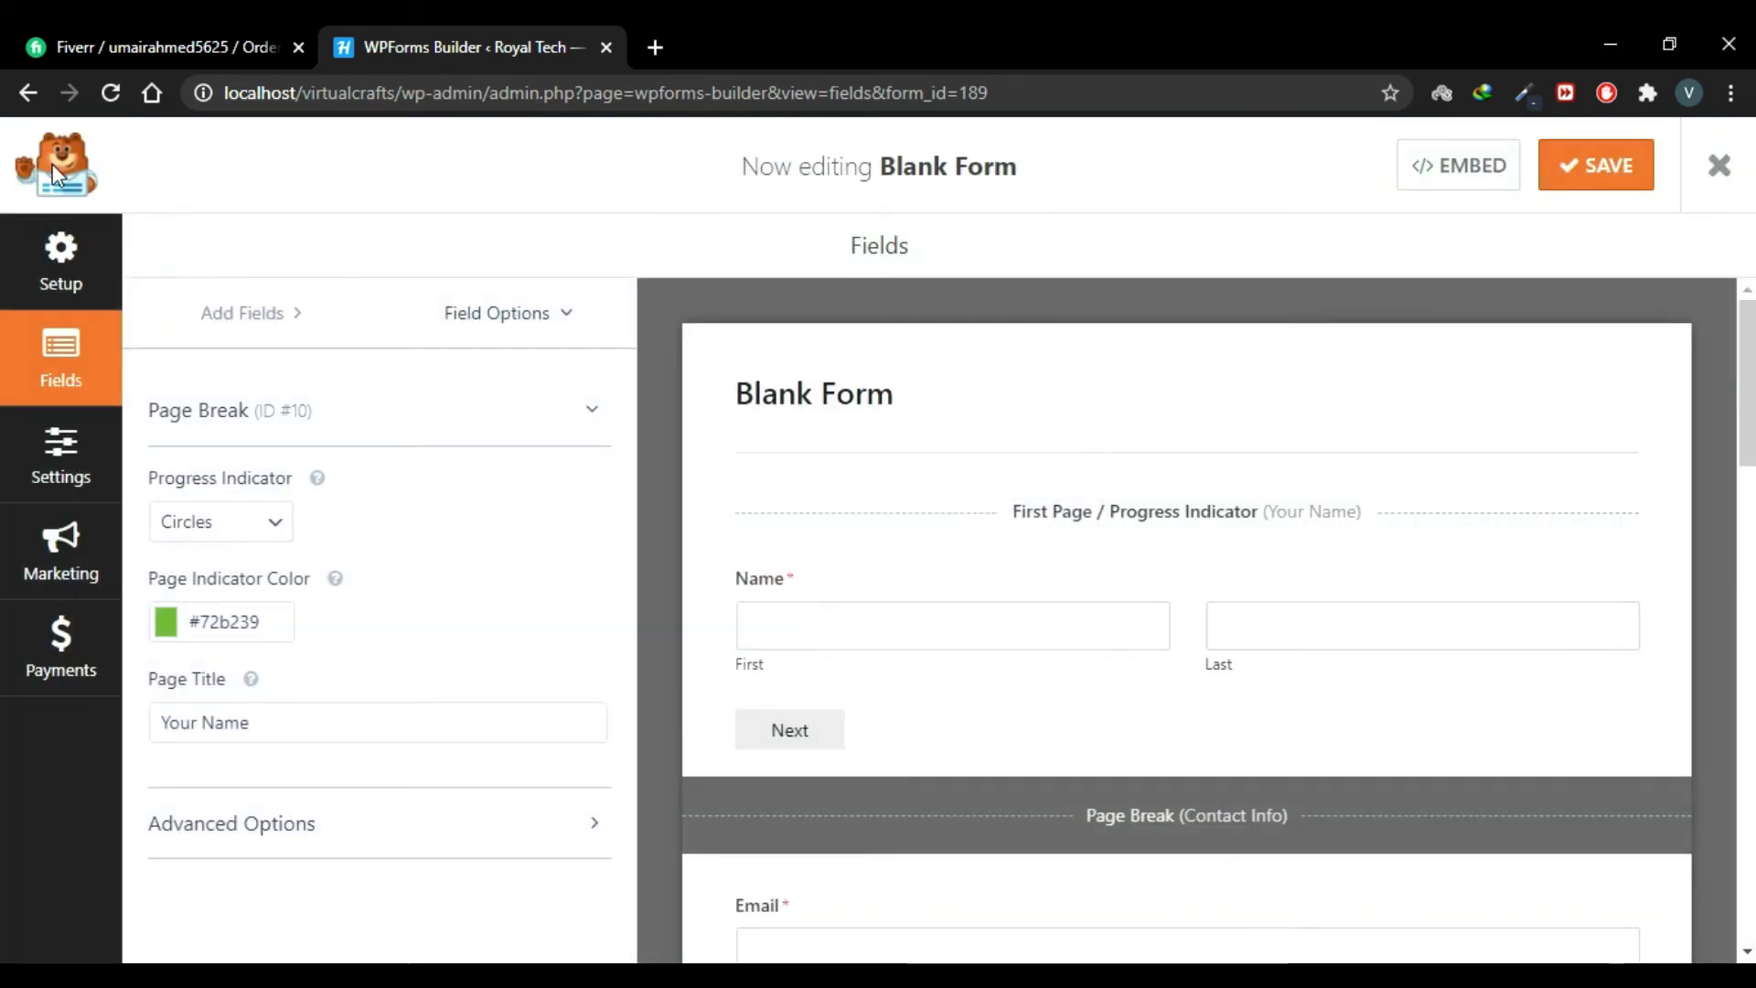
# Step: Load the localhost Royal Tech home page in a new browser tab
pyautogui.click(657, 45)
pyautogui.write('localhost/virtualcrafts/')
pyautogui.press('Return')
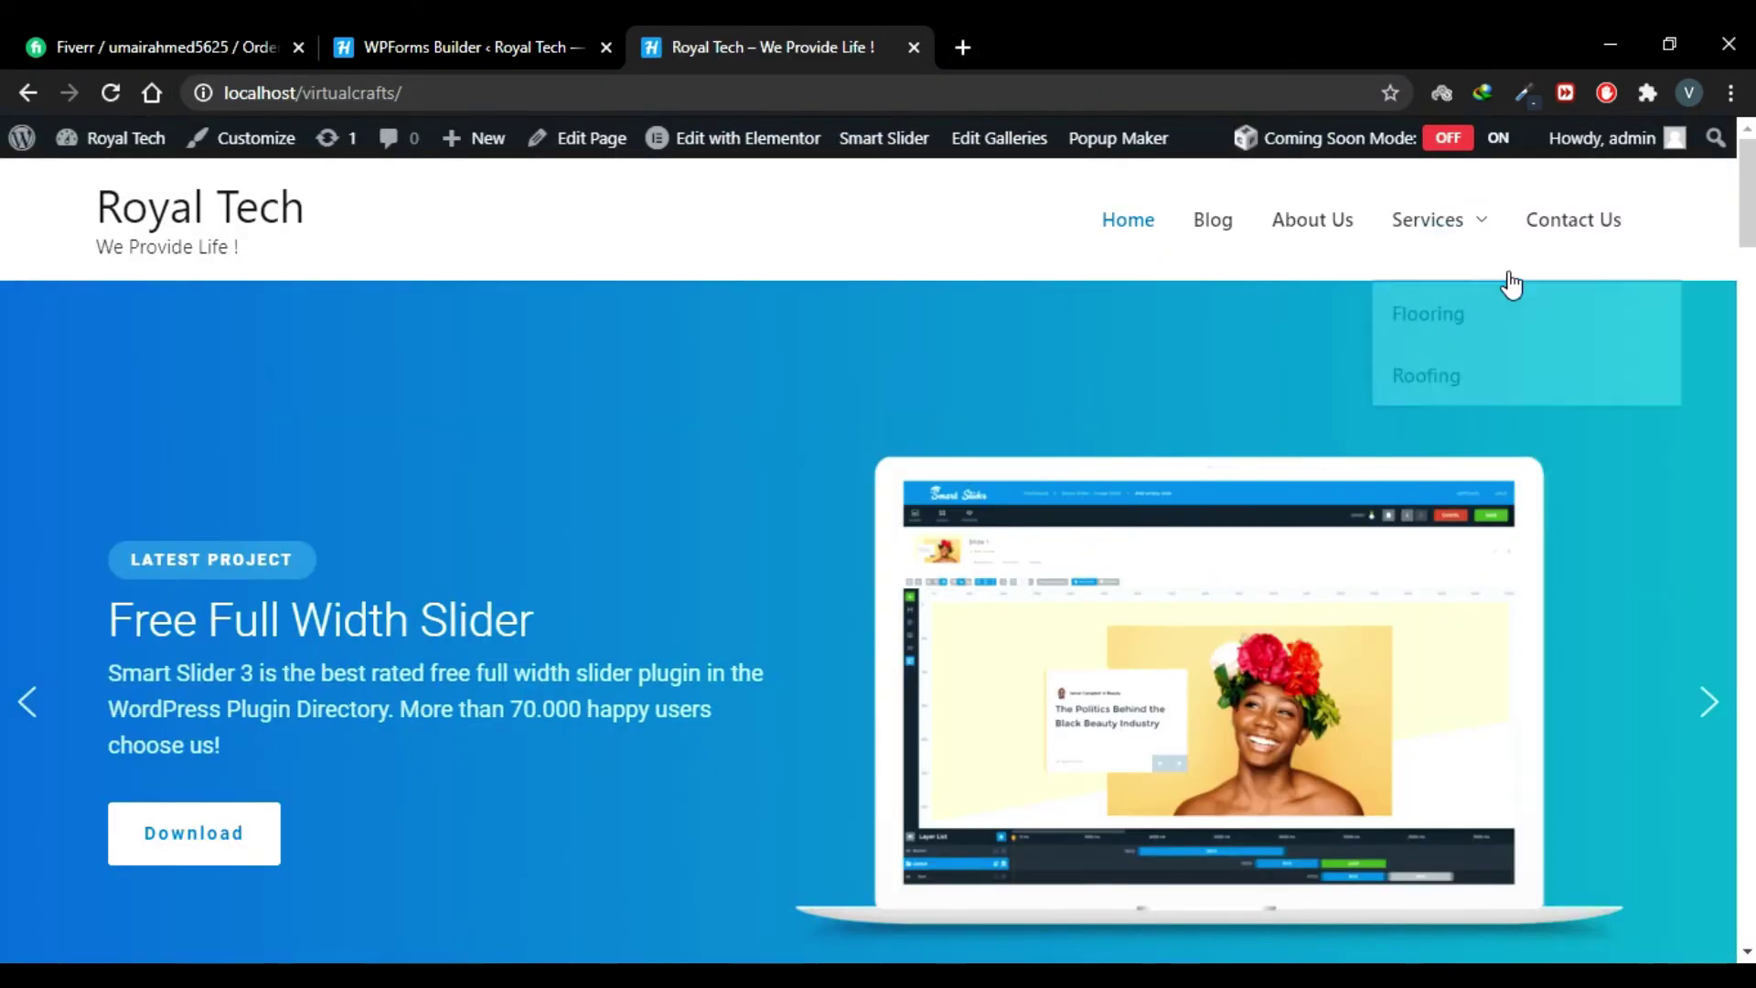
# Step: Open the Contact Us page in Elementor and delete its empty section
pyautogui.click(1553, 236)
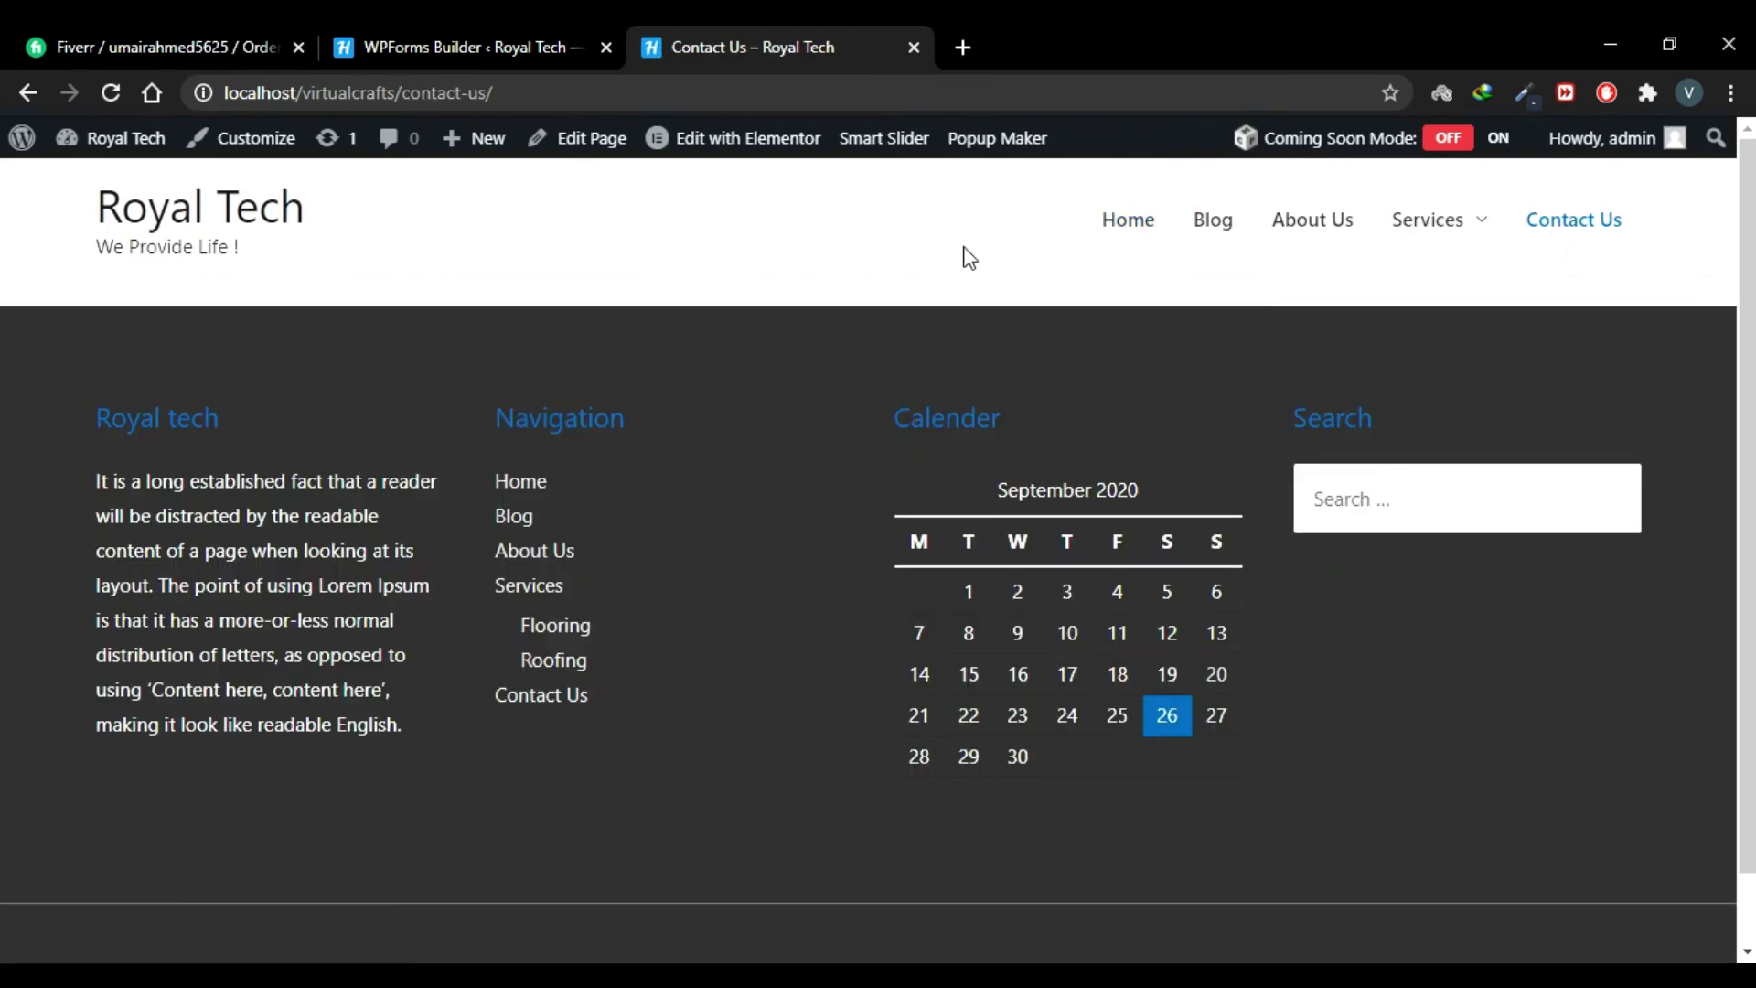
pyautogui.click(736, 146)
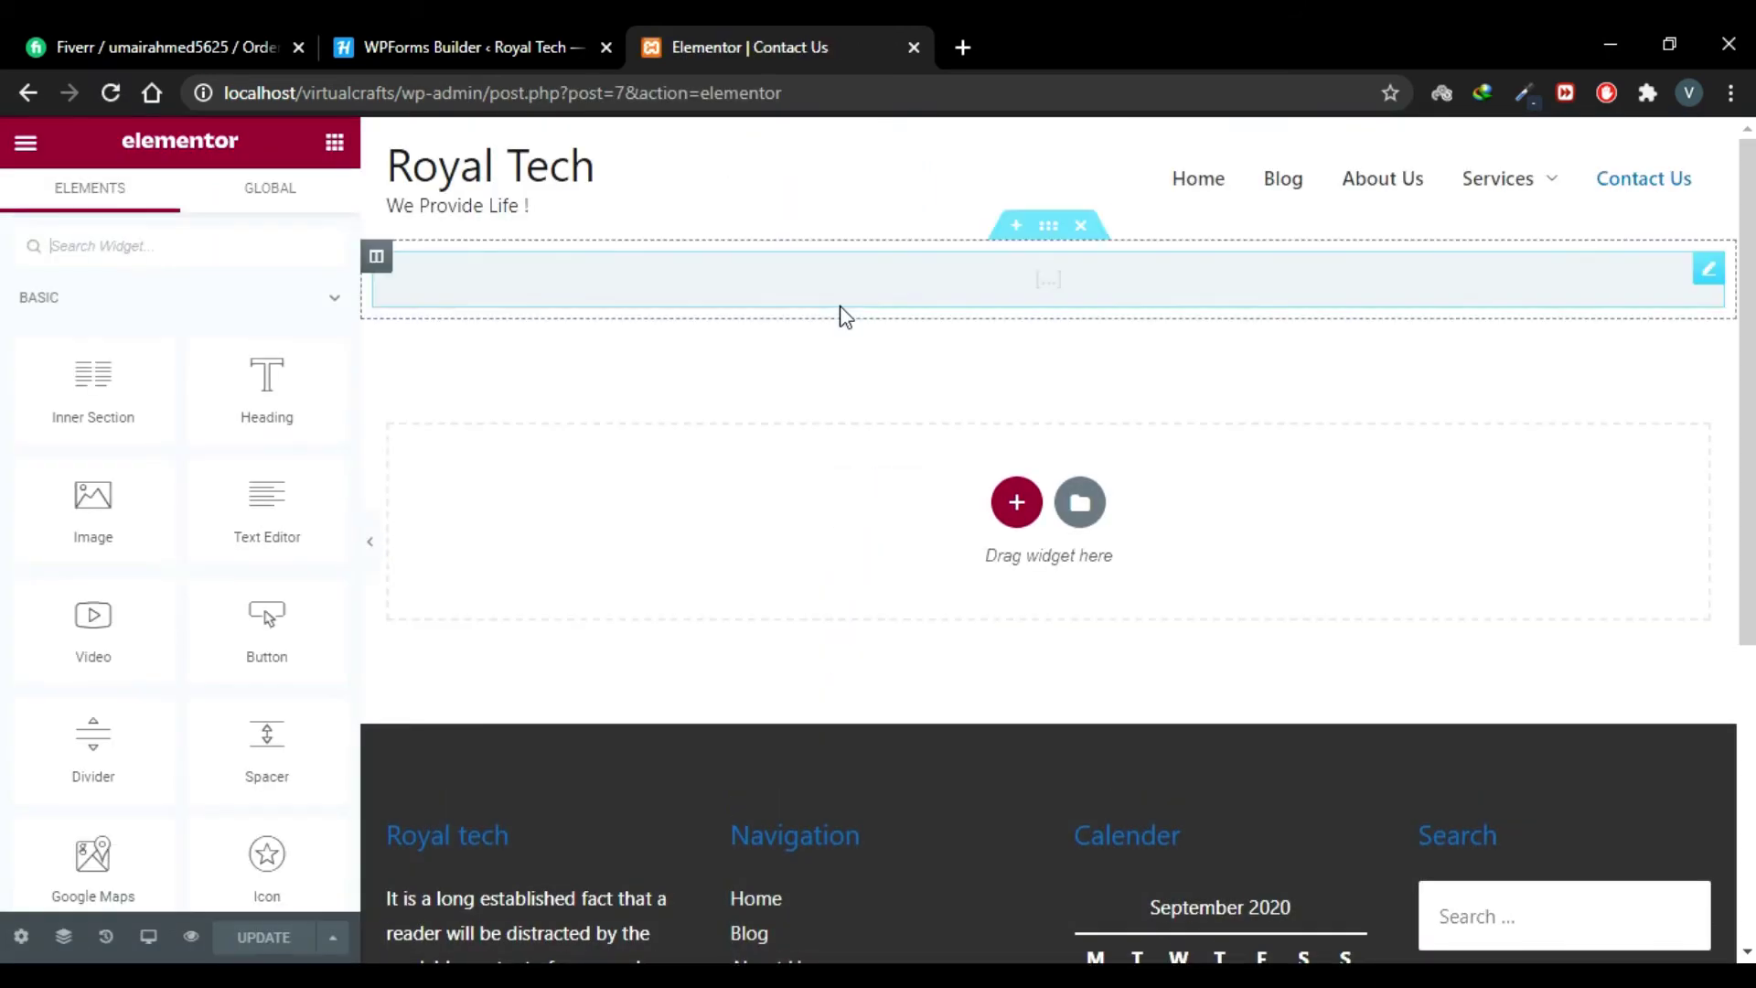
pyautogui.click(1082, 233)
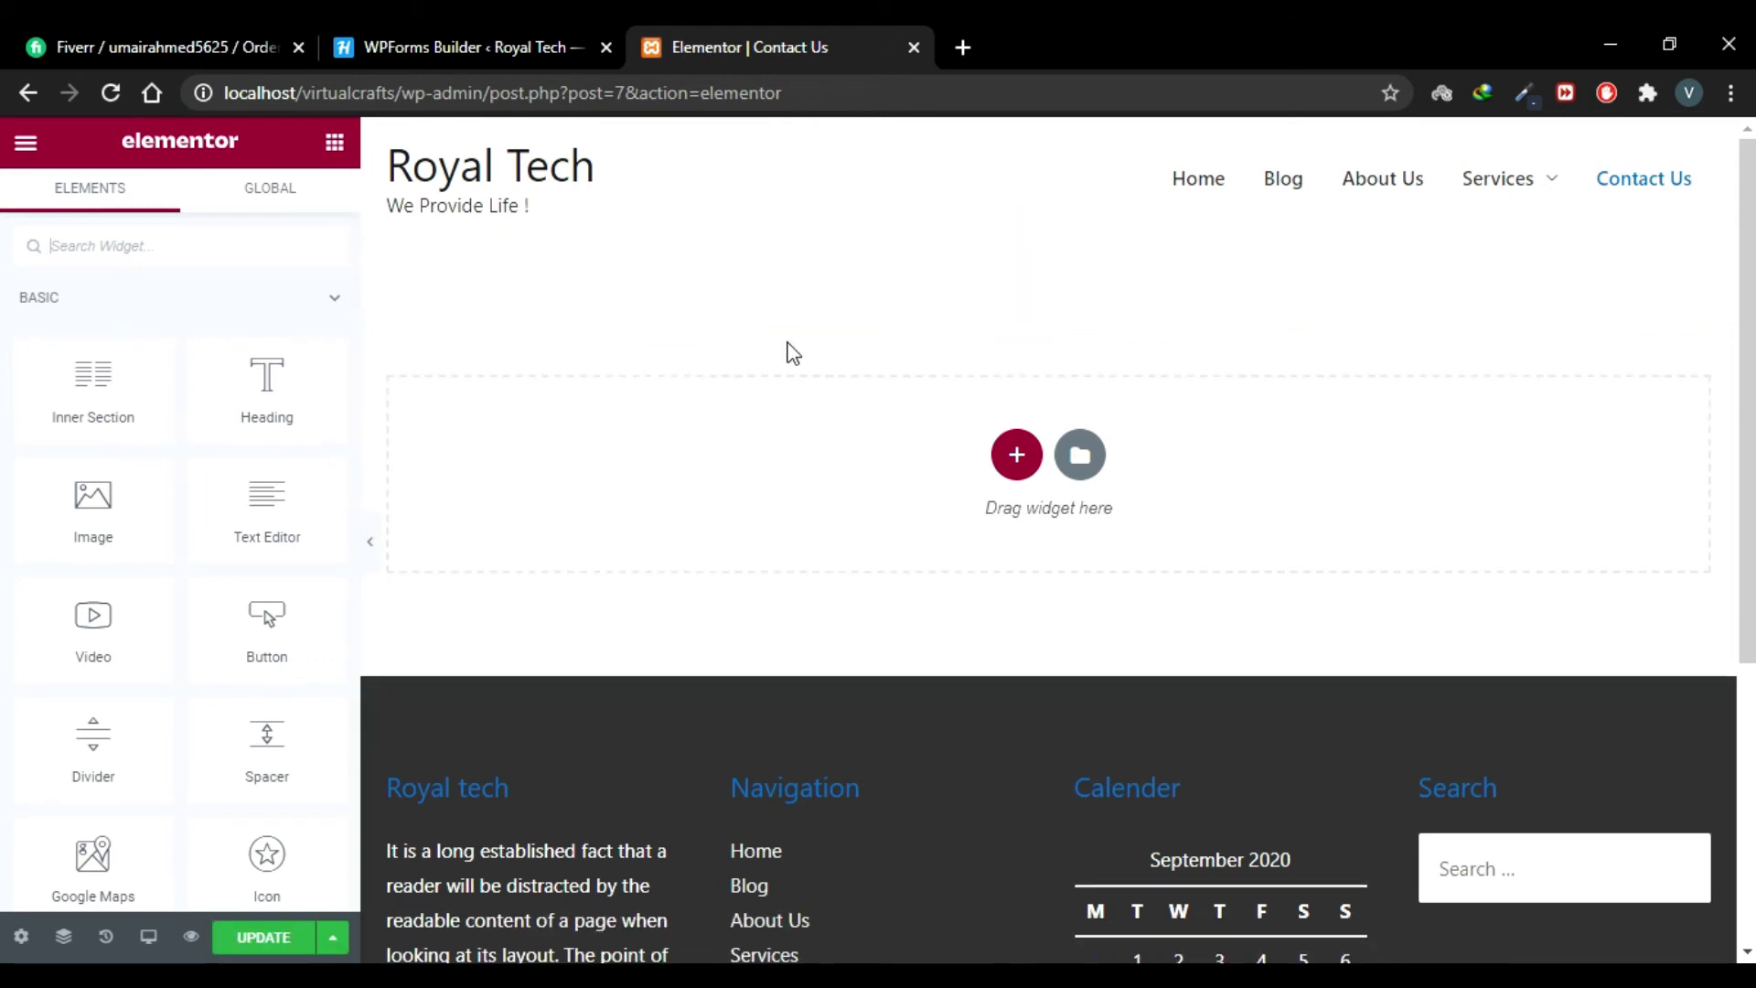
# Step: Add a Shortcode widget to the page containing the pasted form 189 shortcode
pyautogui.click(227, 257)
pyautogui.write('sho')
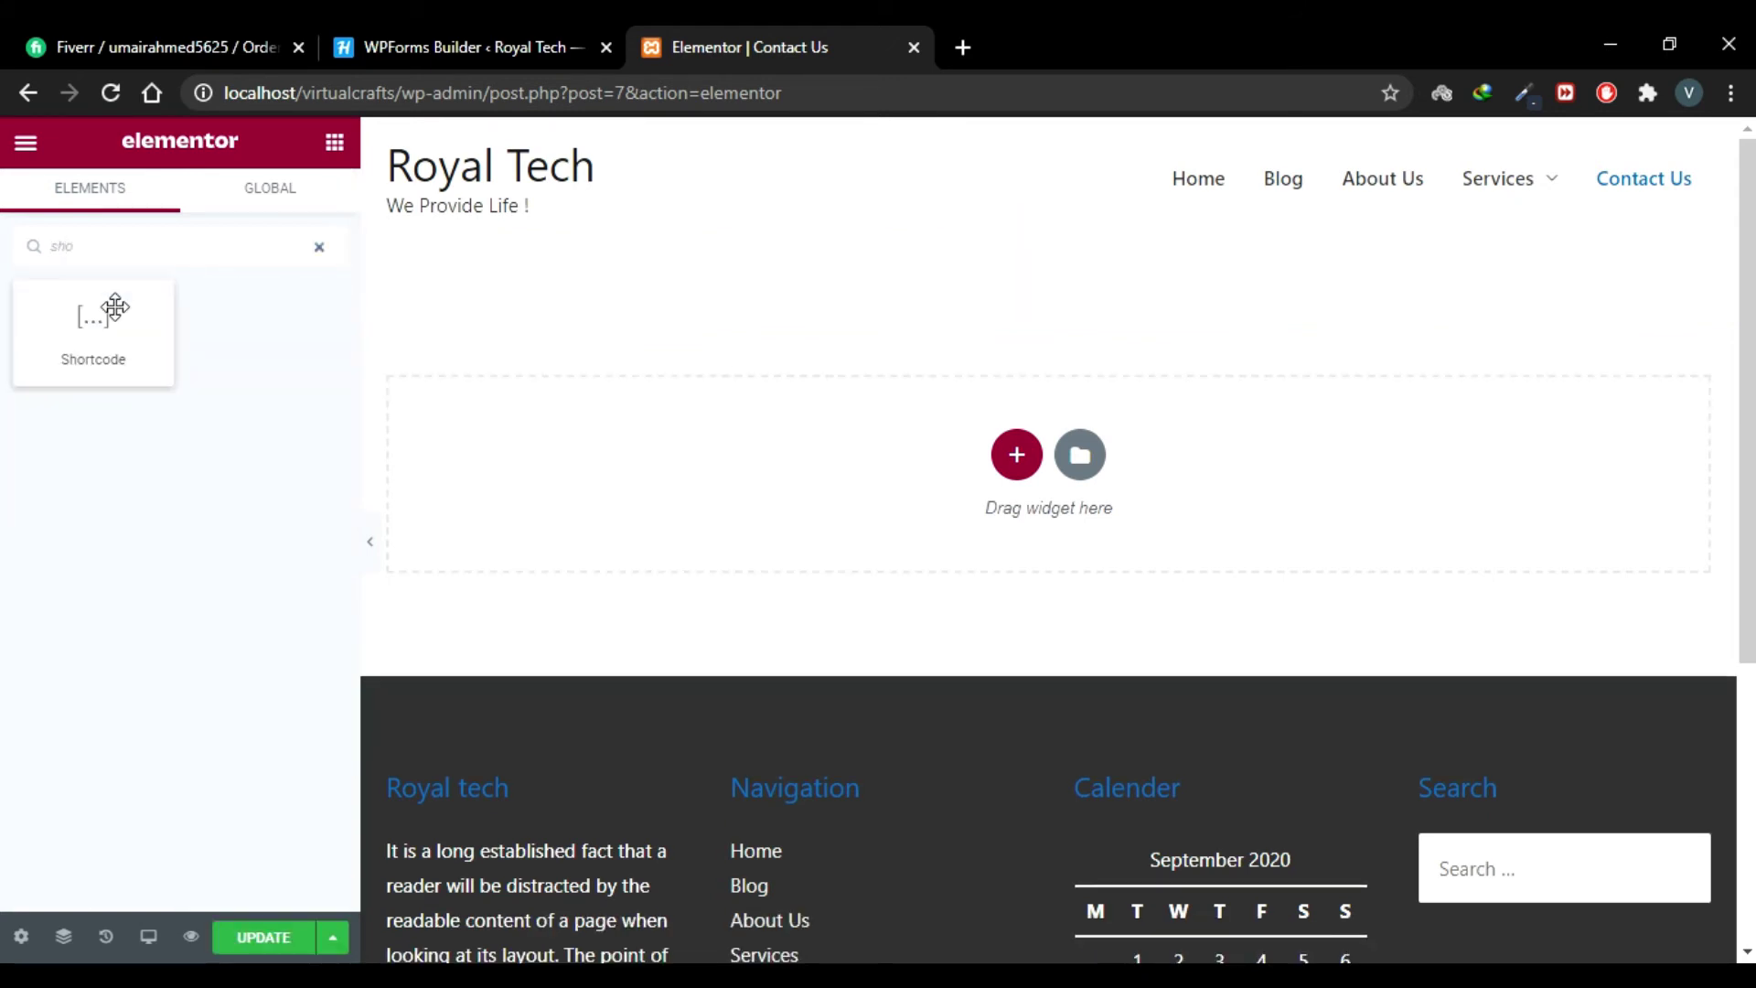
pyautogui.moveTo(105, 316); pyautogui.dragTo(1043, 458)
pyautogui.moveTo(901, 456); pyautogui.dragTo(441, 456)
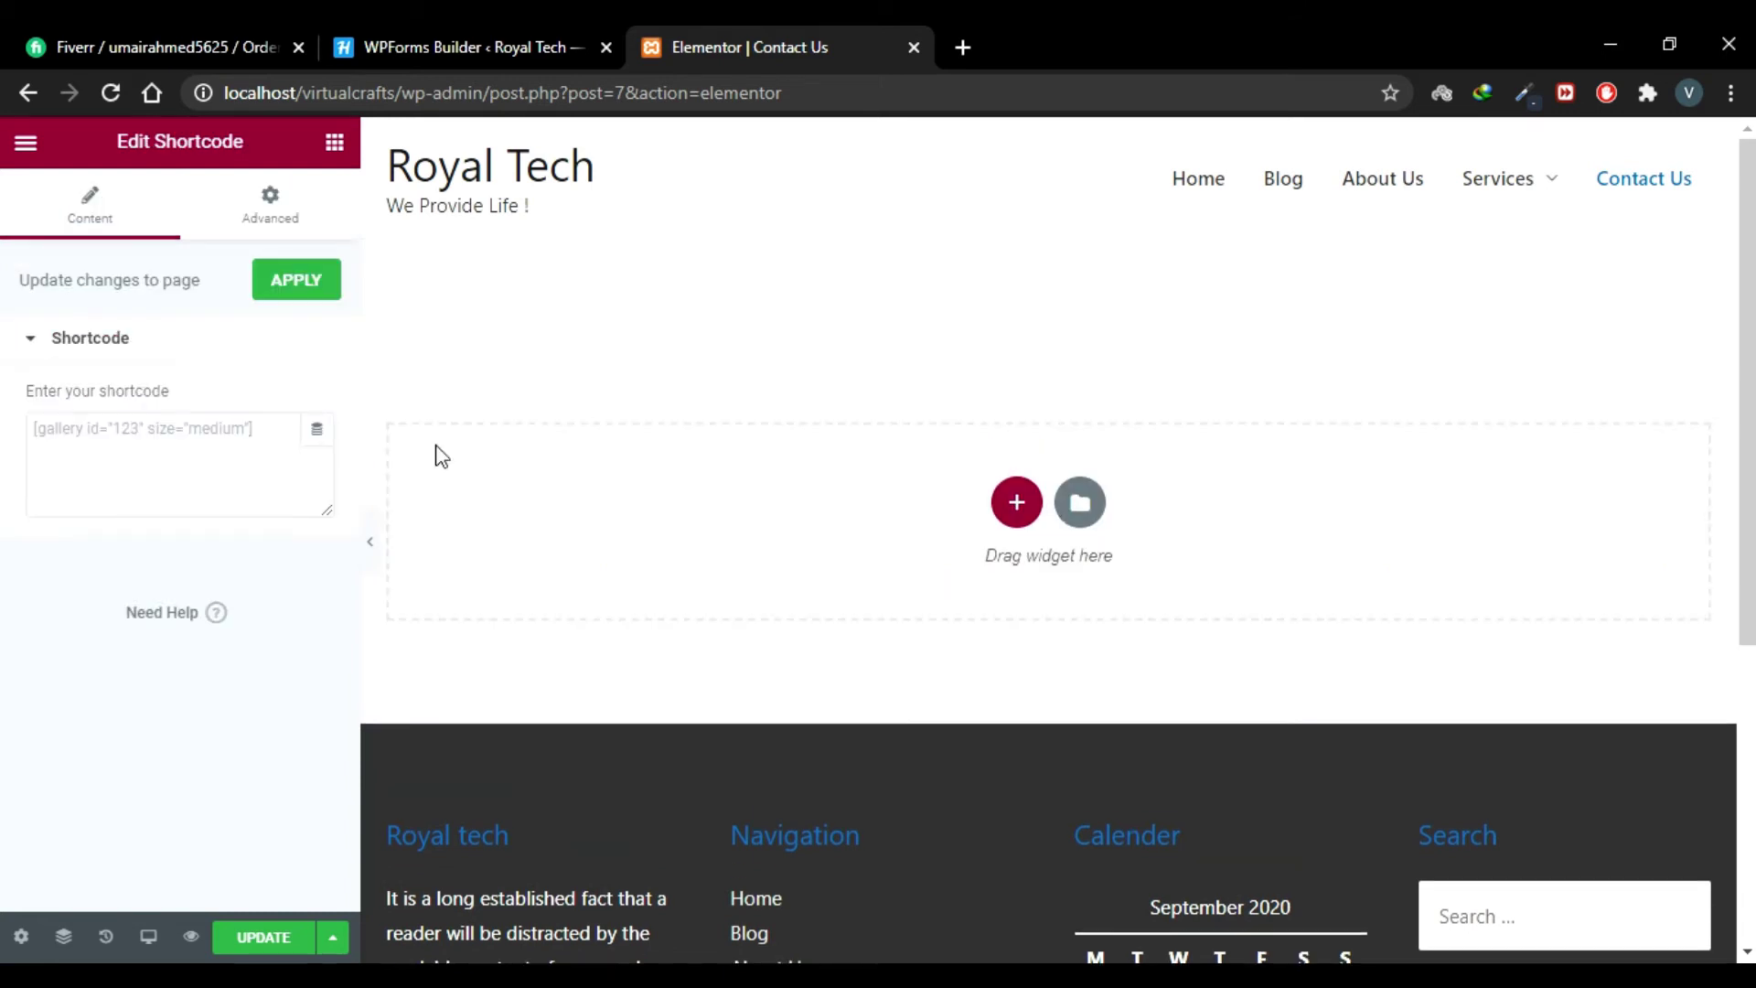
pyautogui.click(138, 457)
pyautogui.write('[wpforms id="189" title="false" description="false"]')
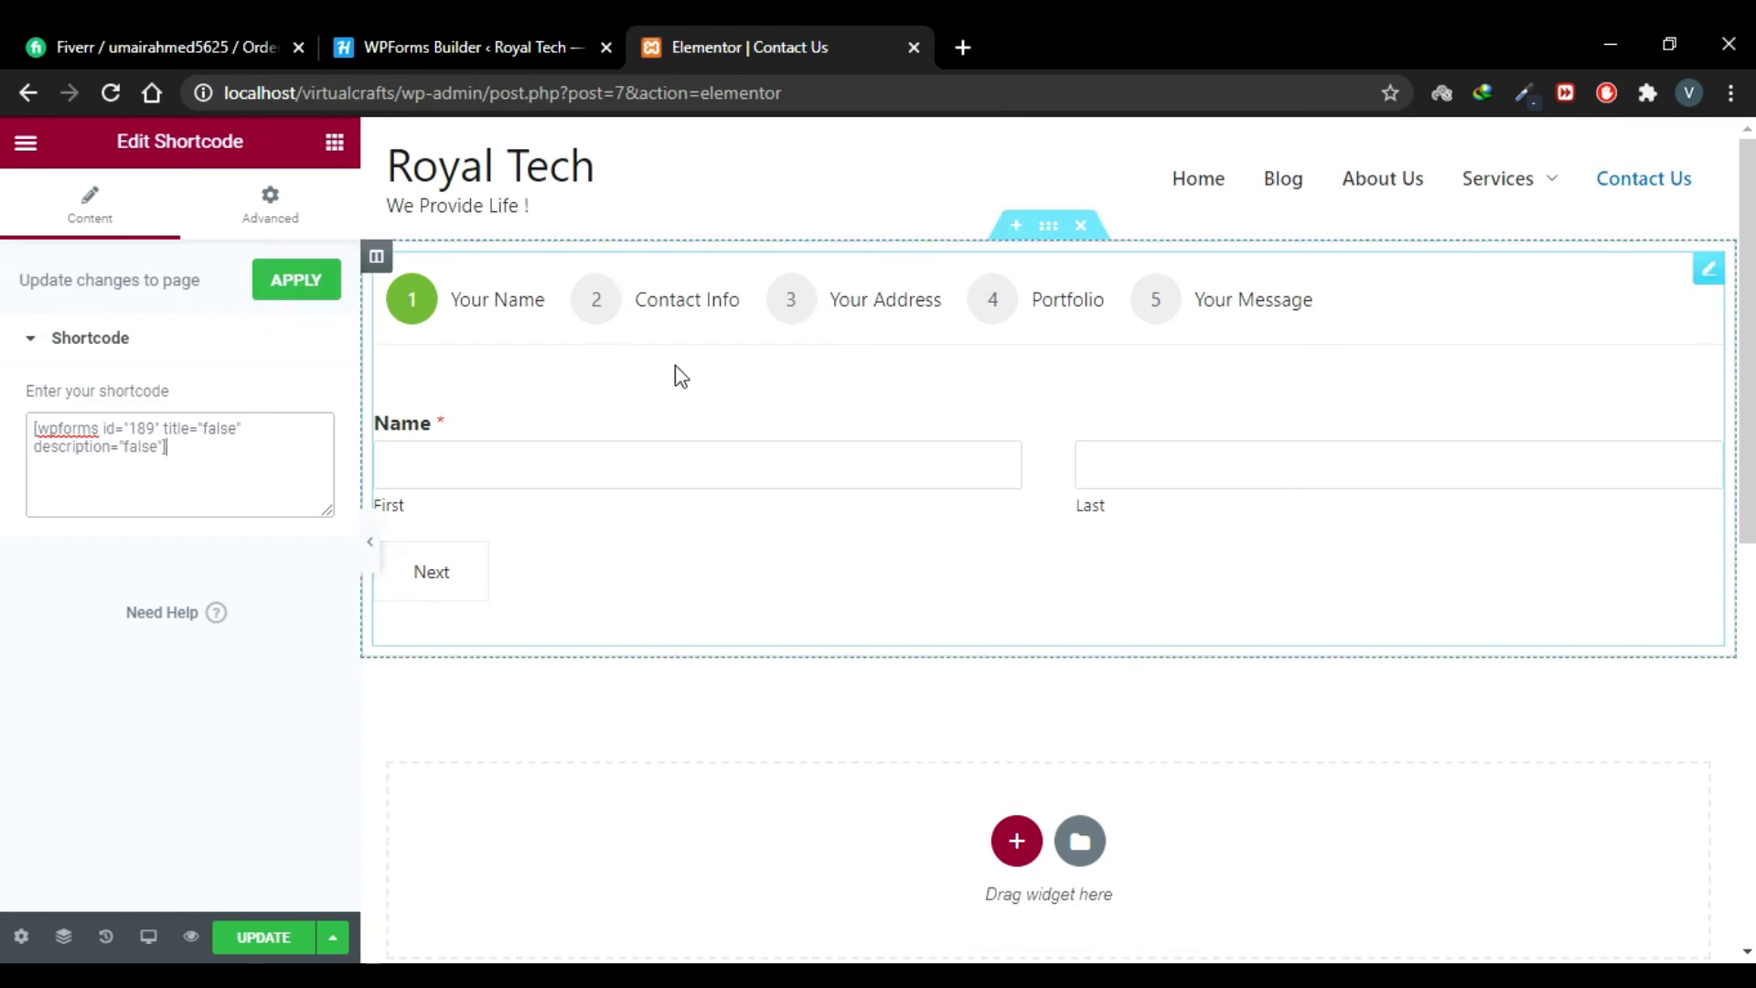
pyautogui.click(335, 142)
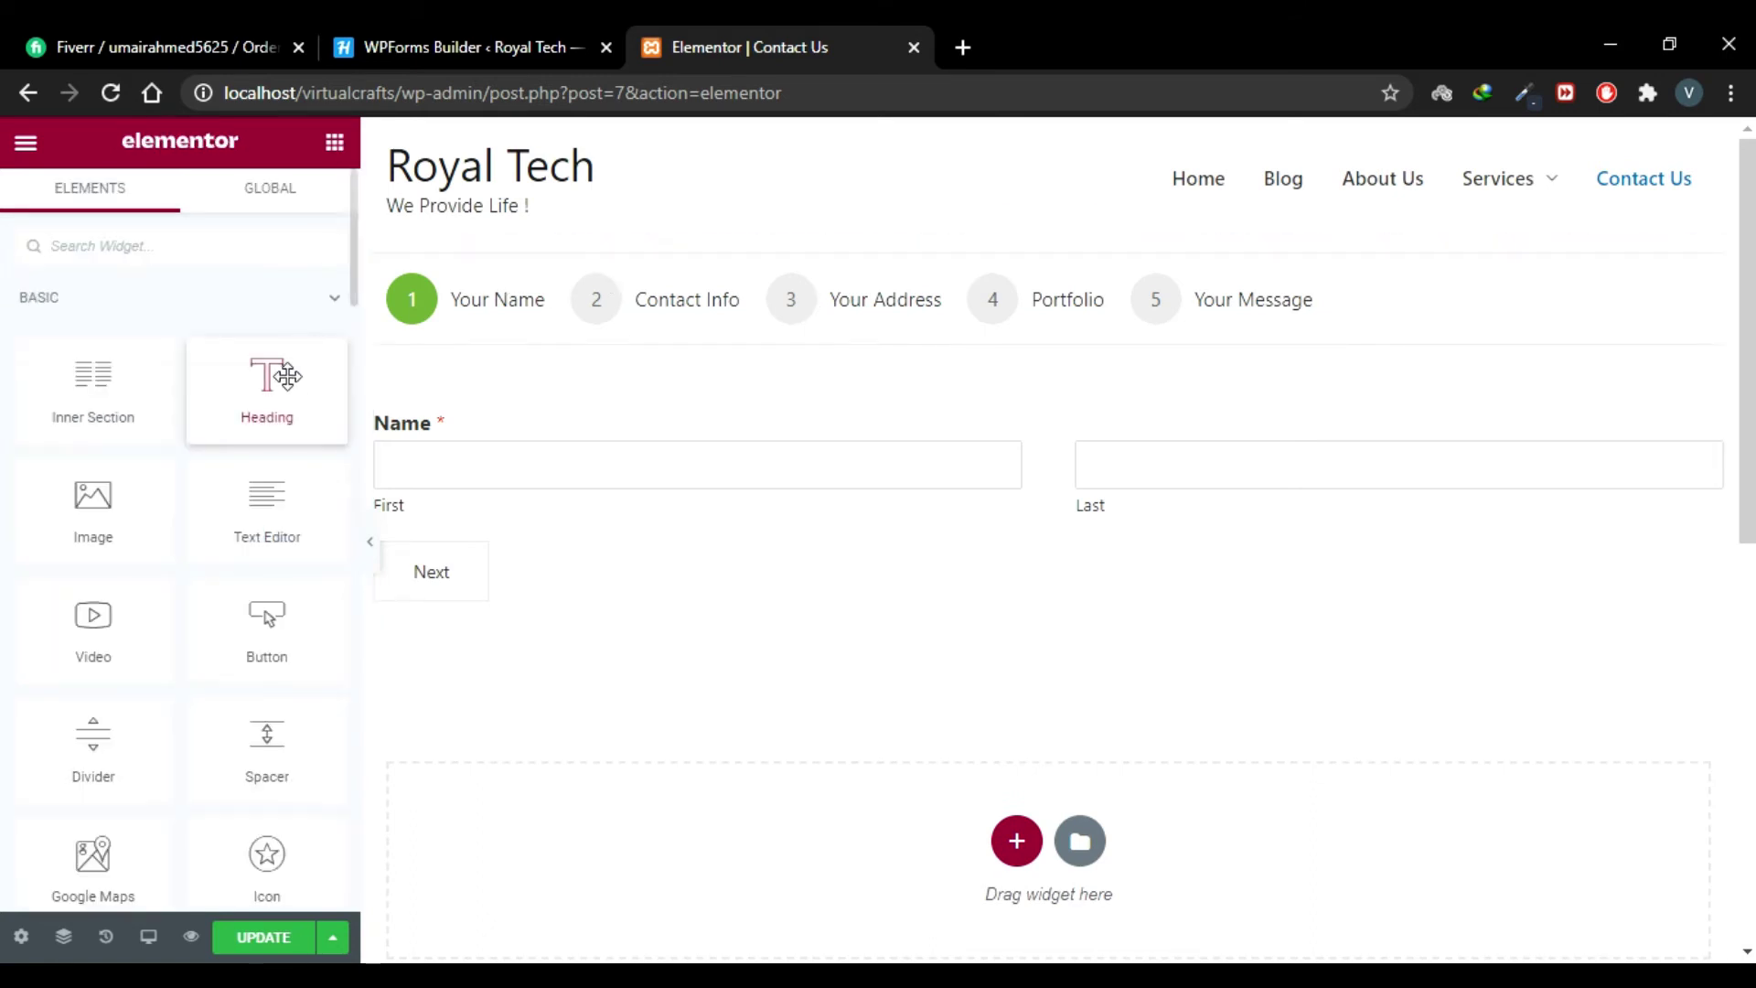
# Step: Add a centred heading reading 'How Can We Help ?' above the form
pyautogui.moveTo(282, 375); pyautogui.dragTo(1035, 263)
pyautogui.moveTo(251, 363); pyautogui.dragTo(9, 380)
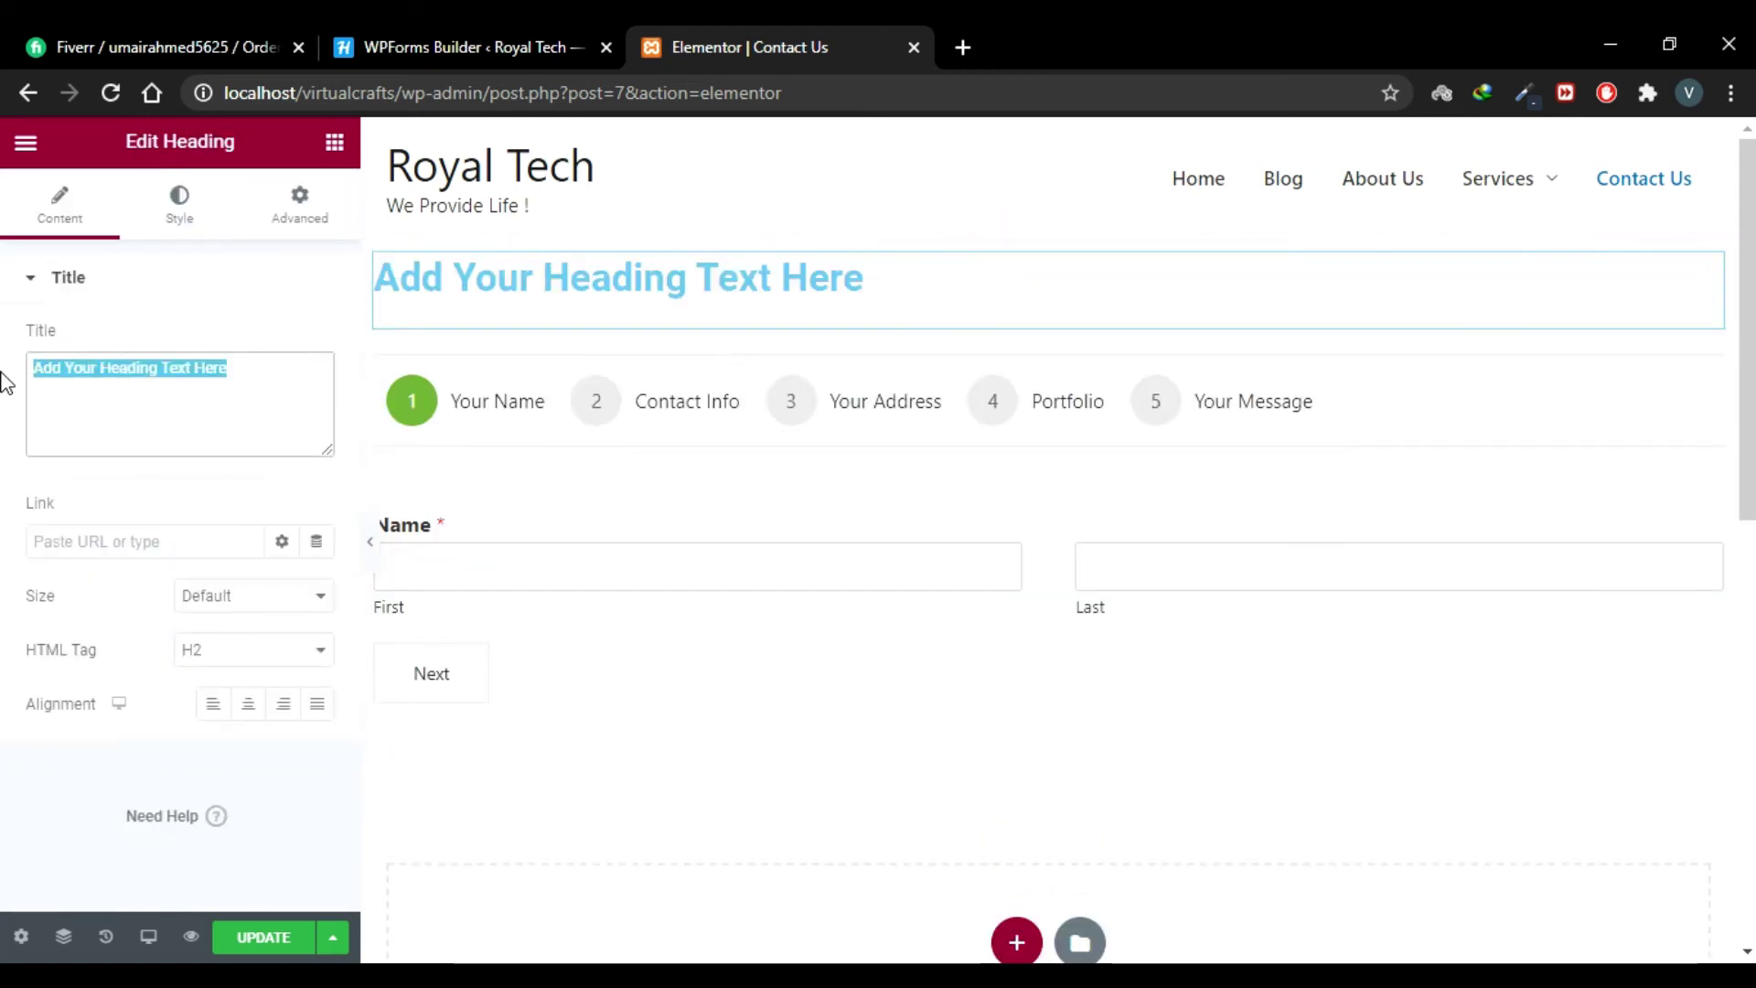
pyautogui.write('How Can We Help ?')
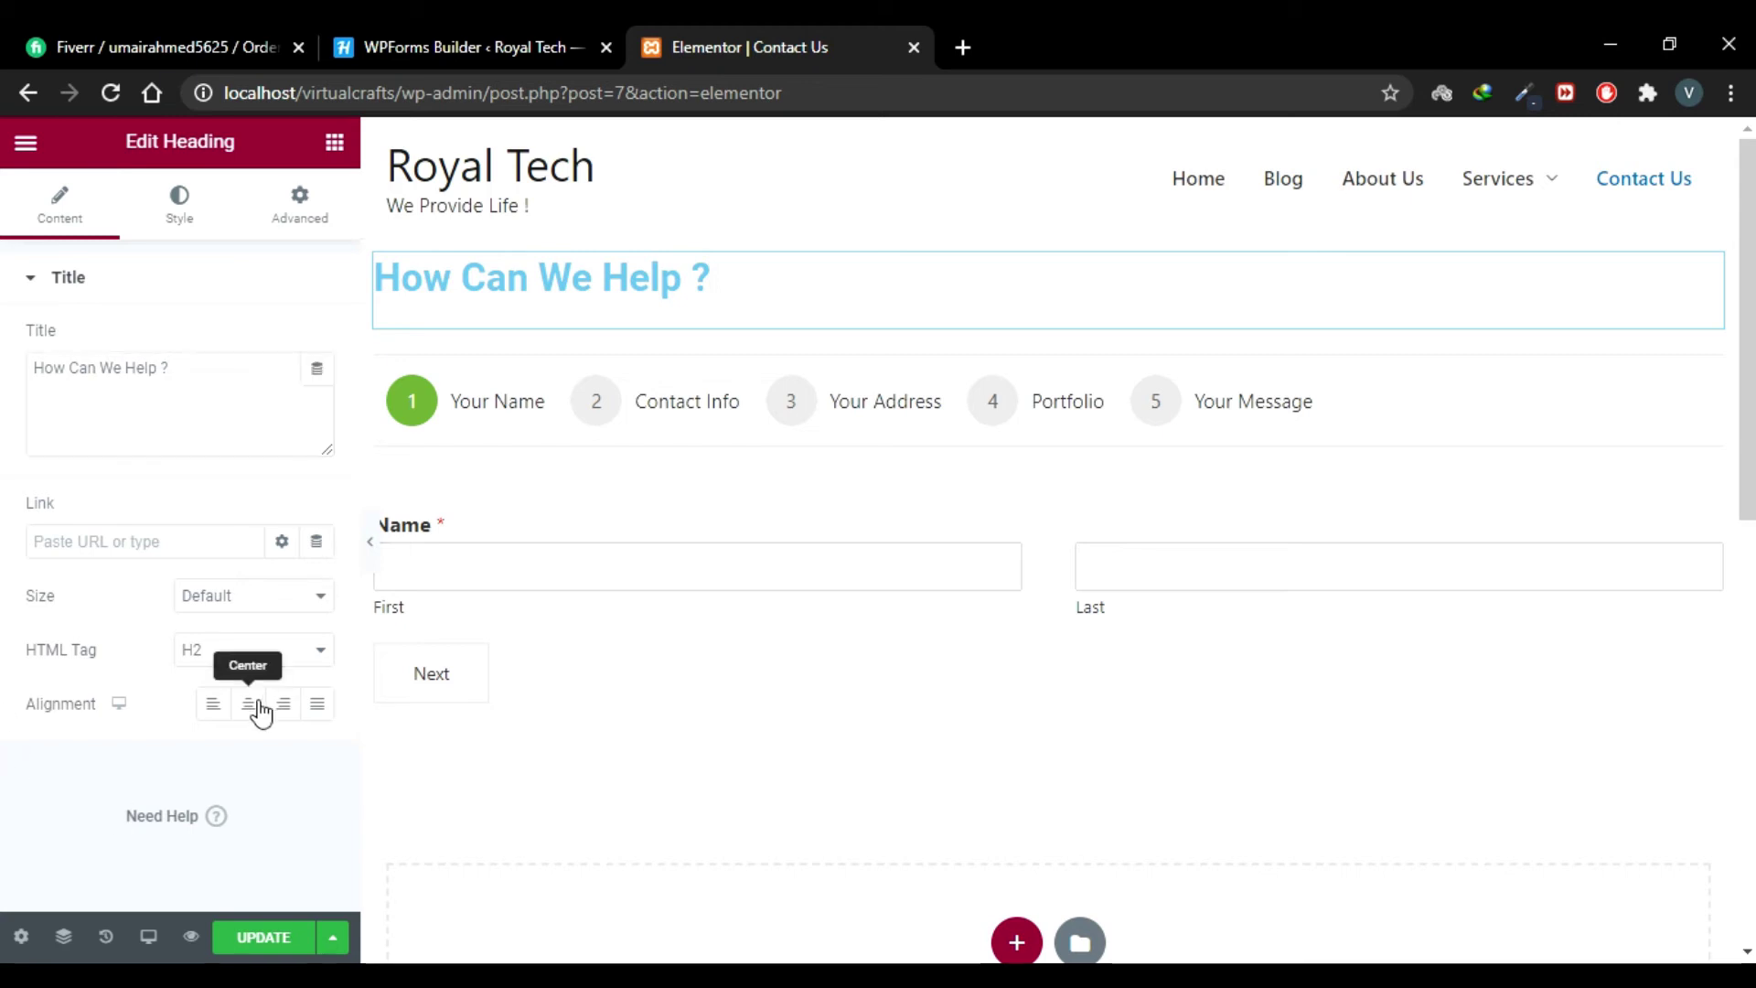
pyautogui.click(251, 706)
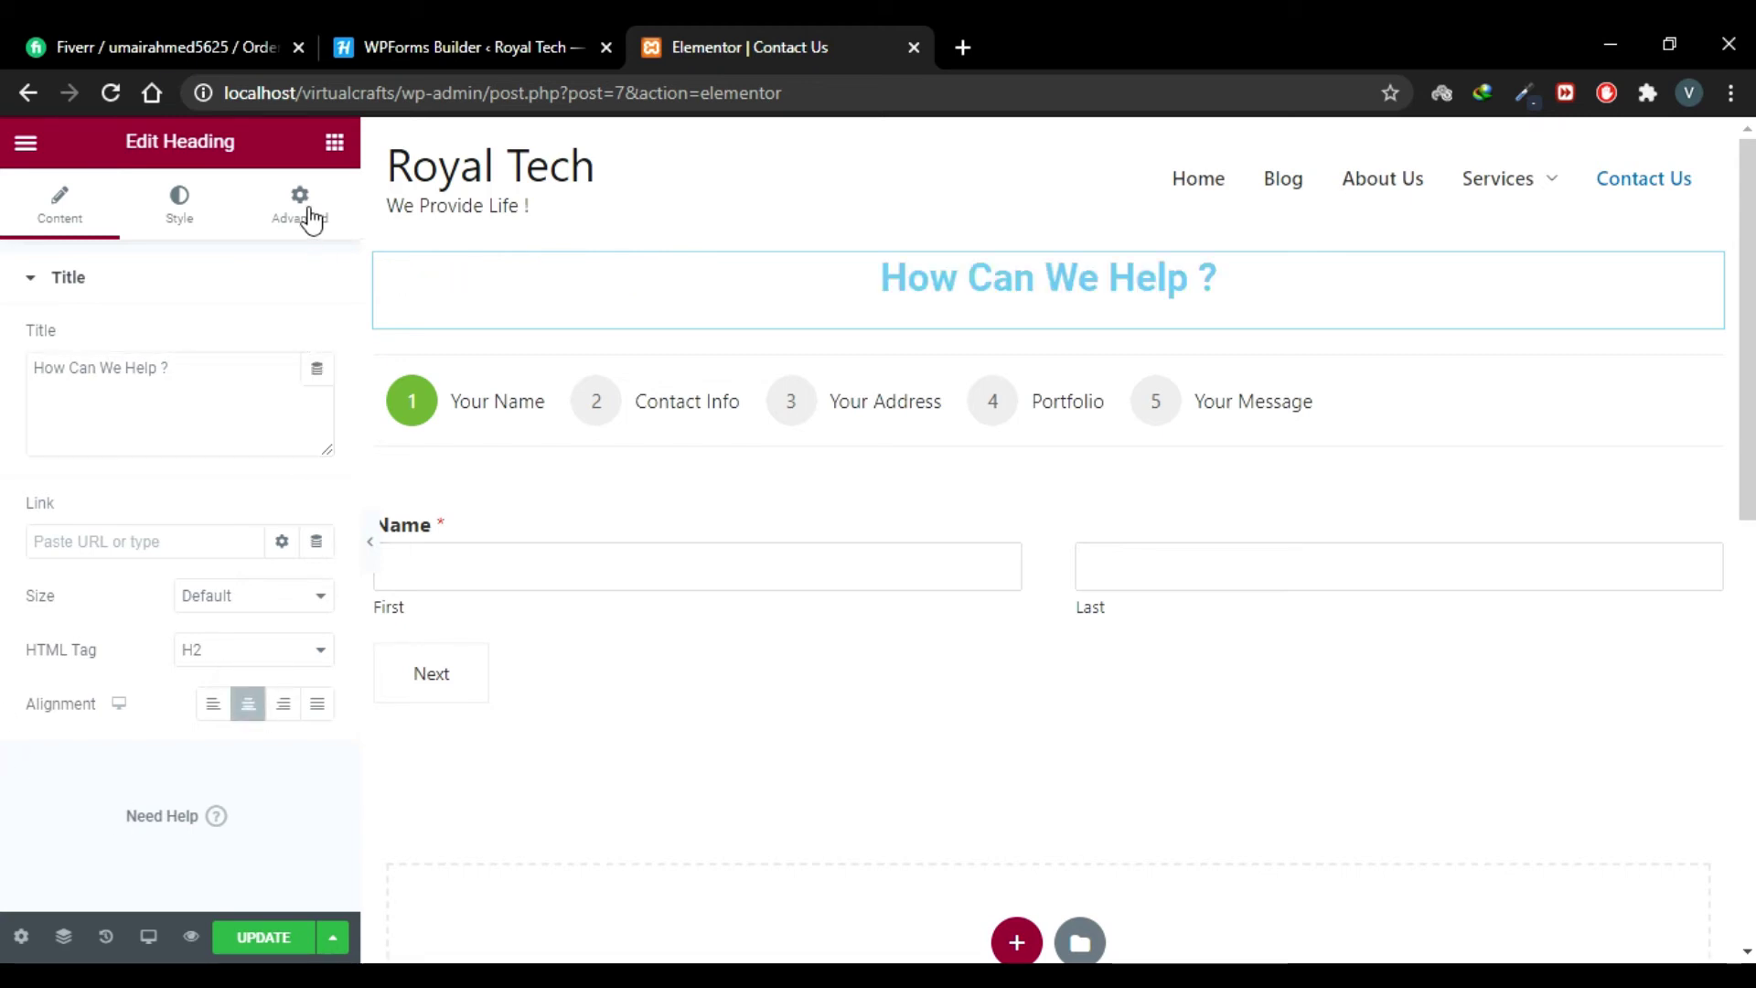
# Step: Give the heading 80 top and 50 bottom padding and update the page
pyautogui.click(303, 208)
pyautogui.moveTo(63, 505); pyautogui.dragTo(23, 517)
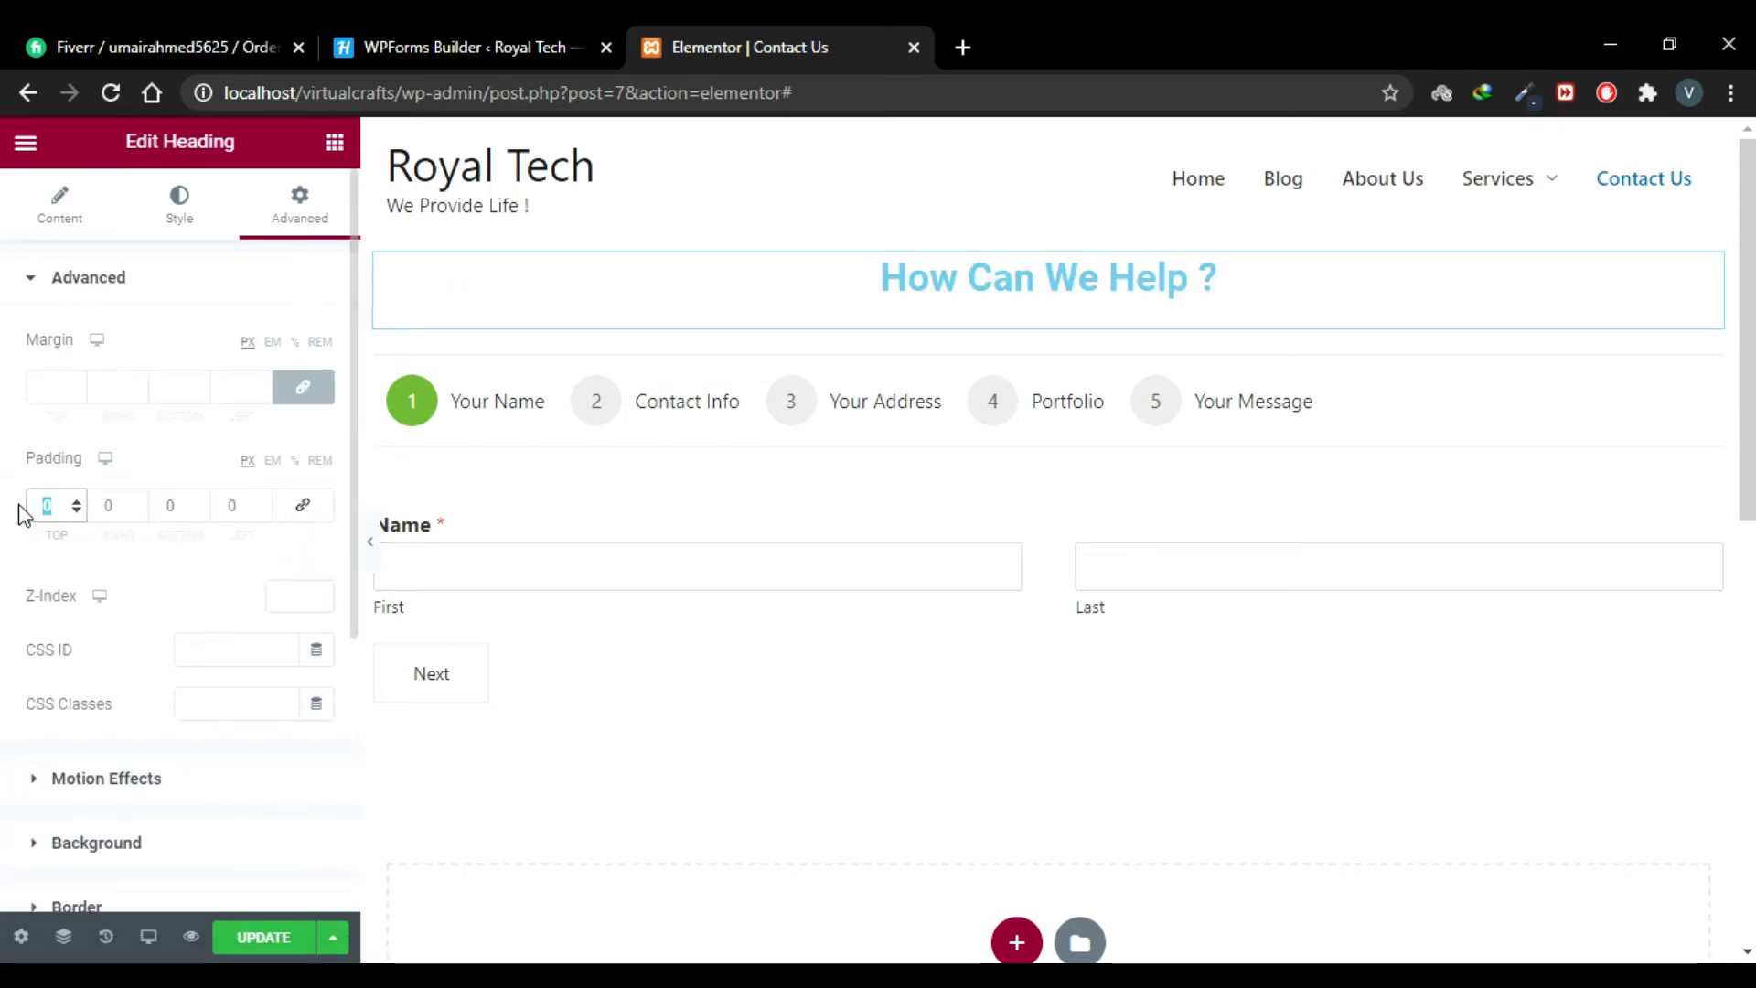
pyautogui.write('80')
pyautogui.click(173, 501)
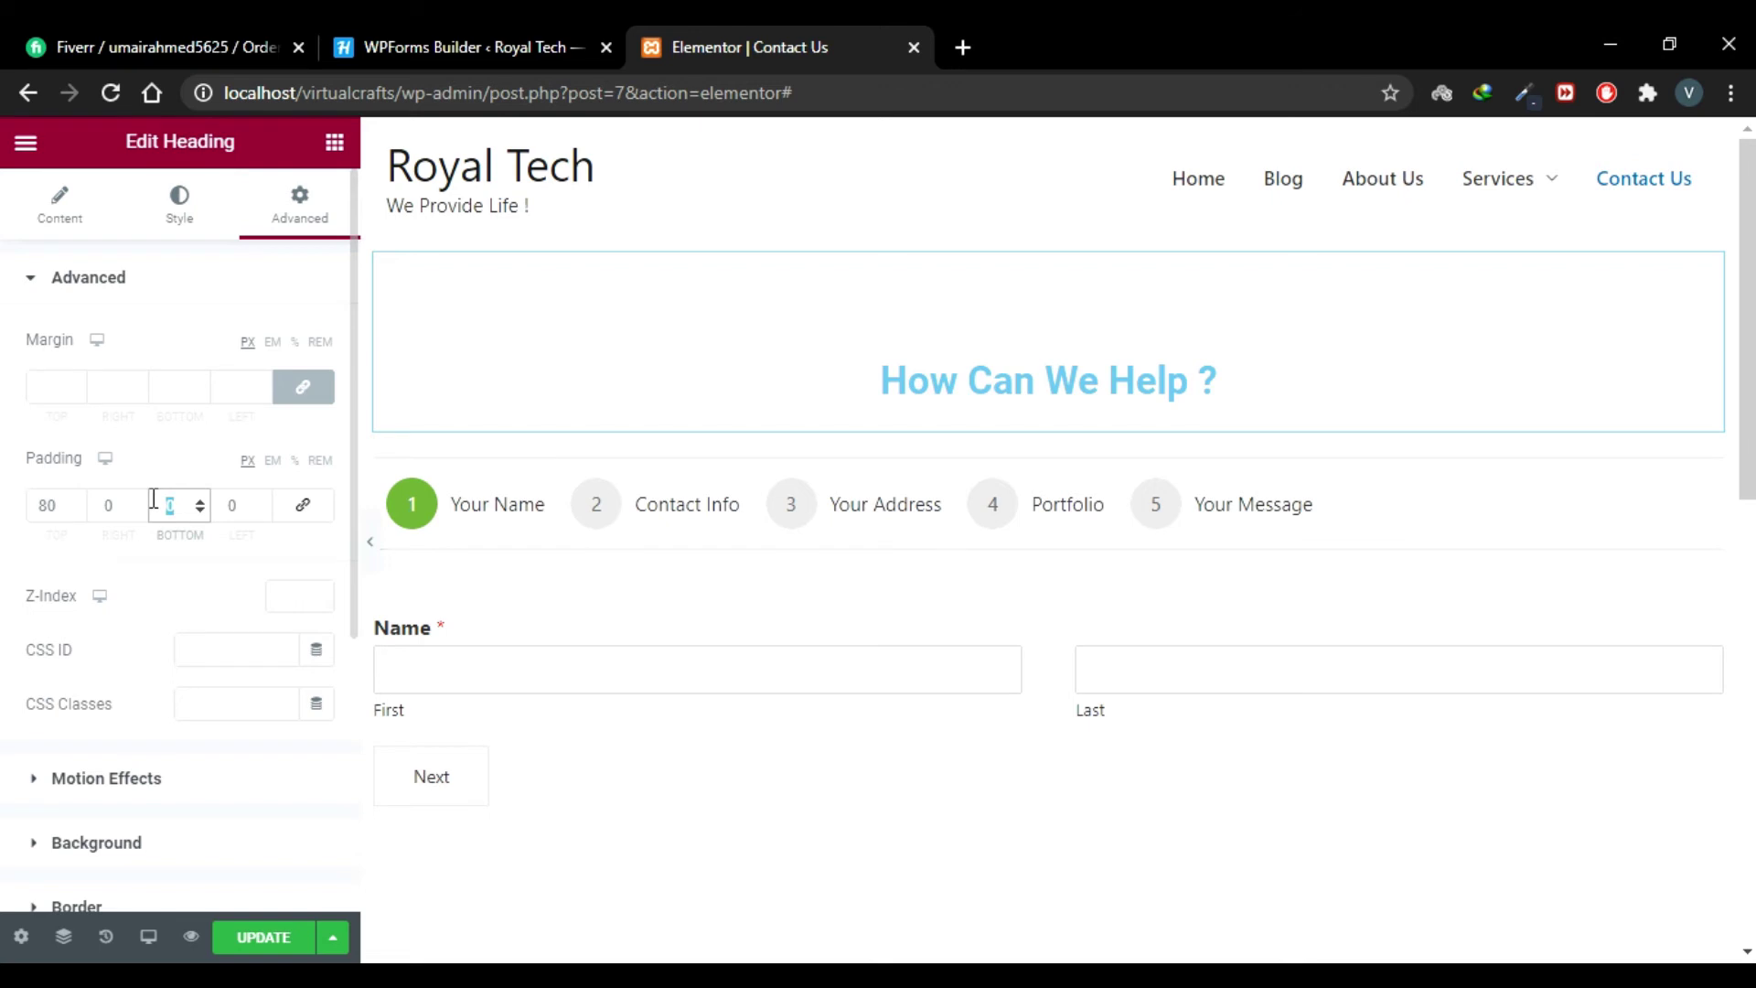
pyautogui.write('50')
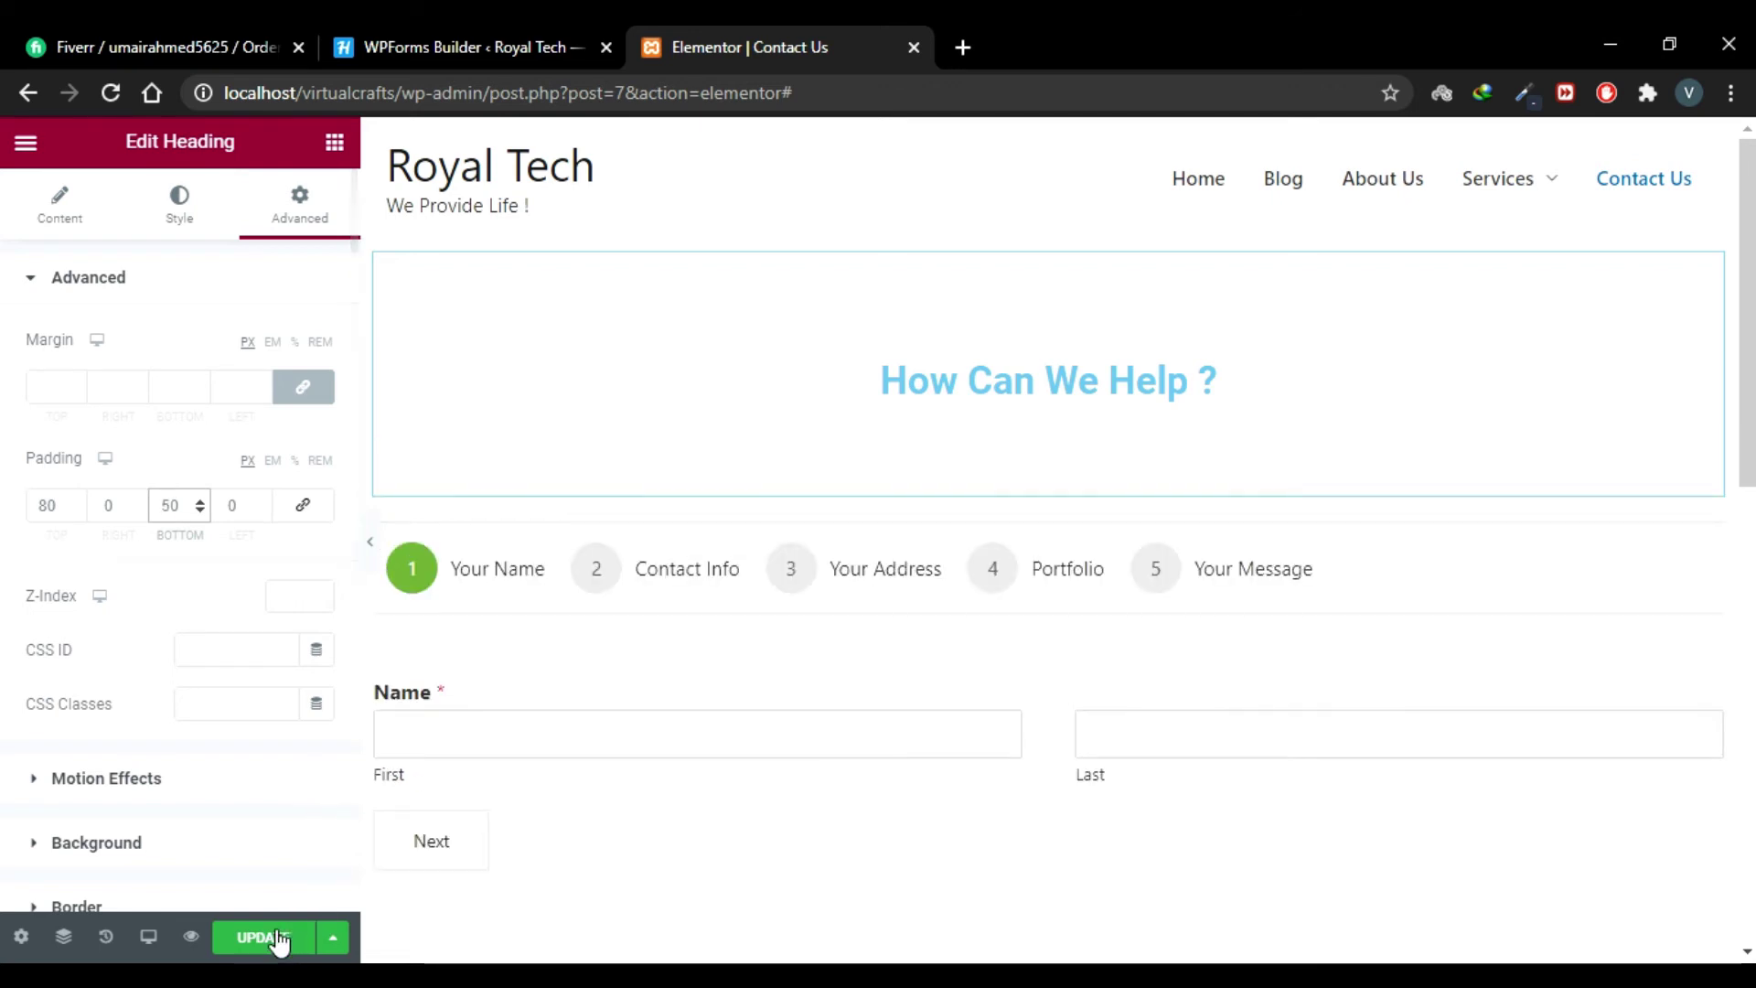
pyautogui.click(277, 940)
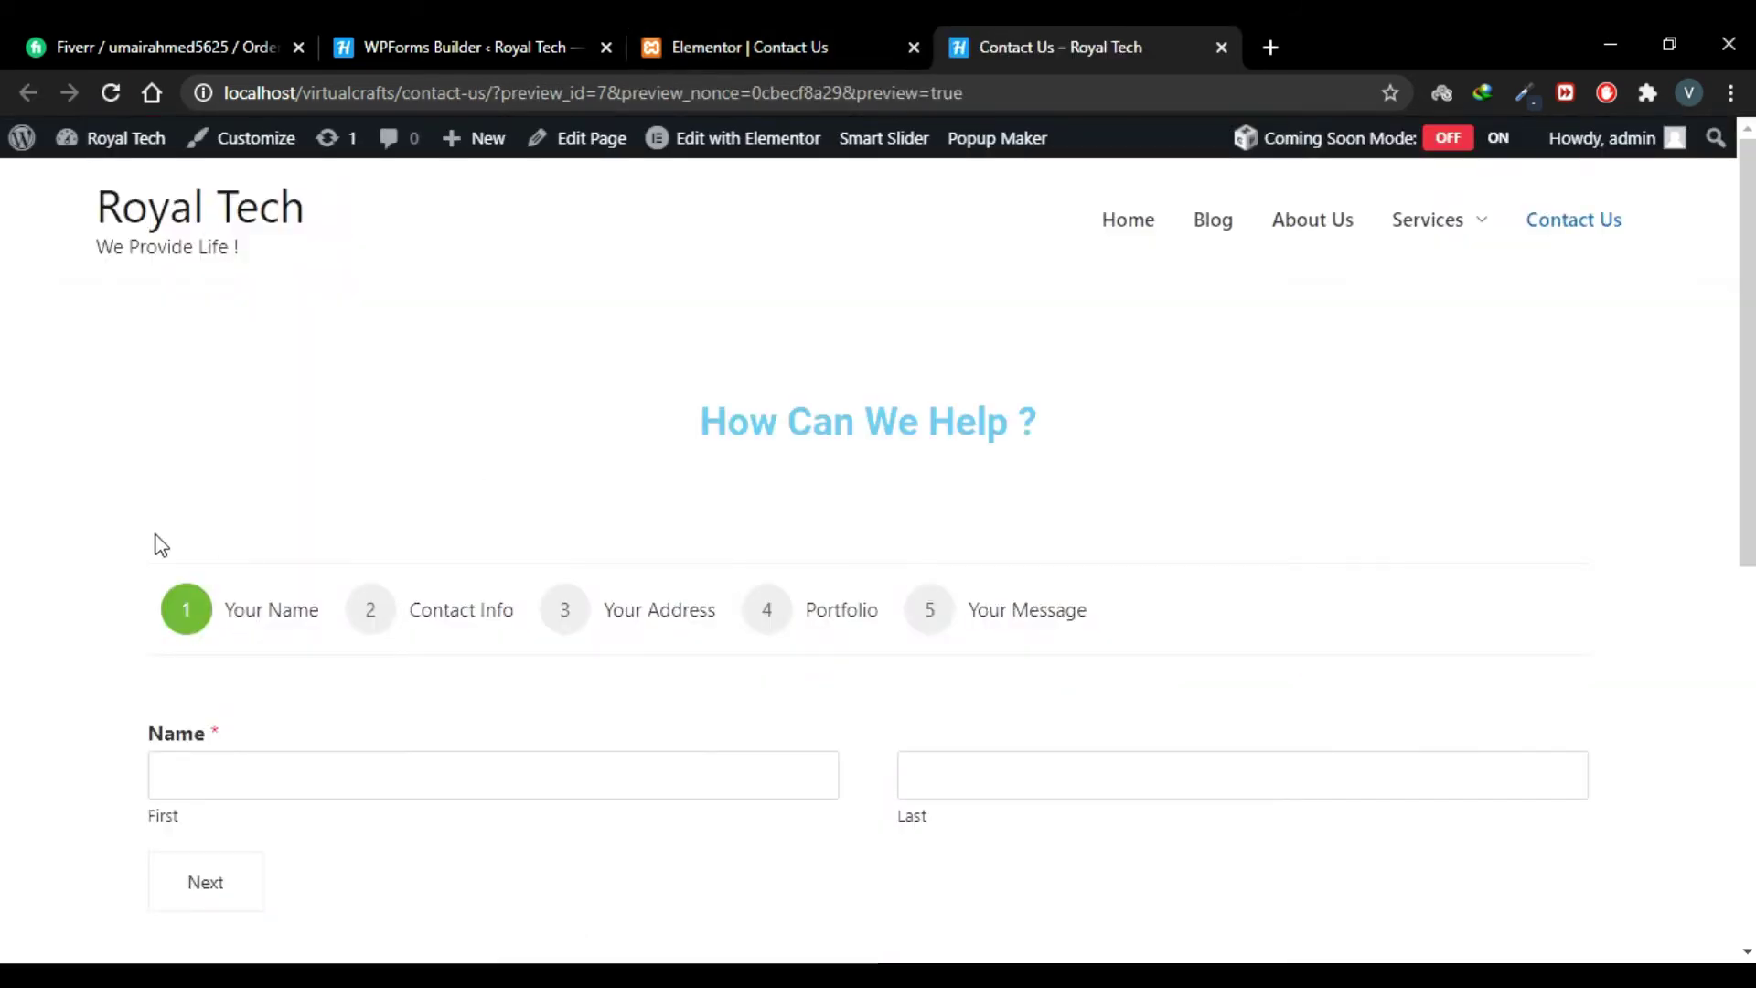
# Step: Scroll to the form and enter a test first name, then move to Last name
pyautogui.scroll(-2, 676, 366)
pyautogui.moveTo(733, 266); pyautogui.dragTo(1101, 308)
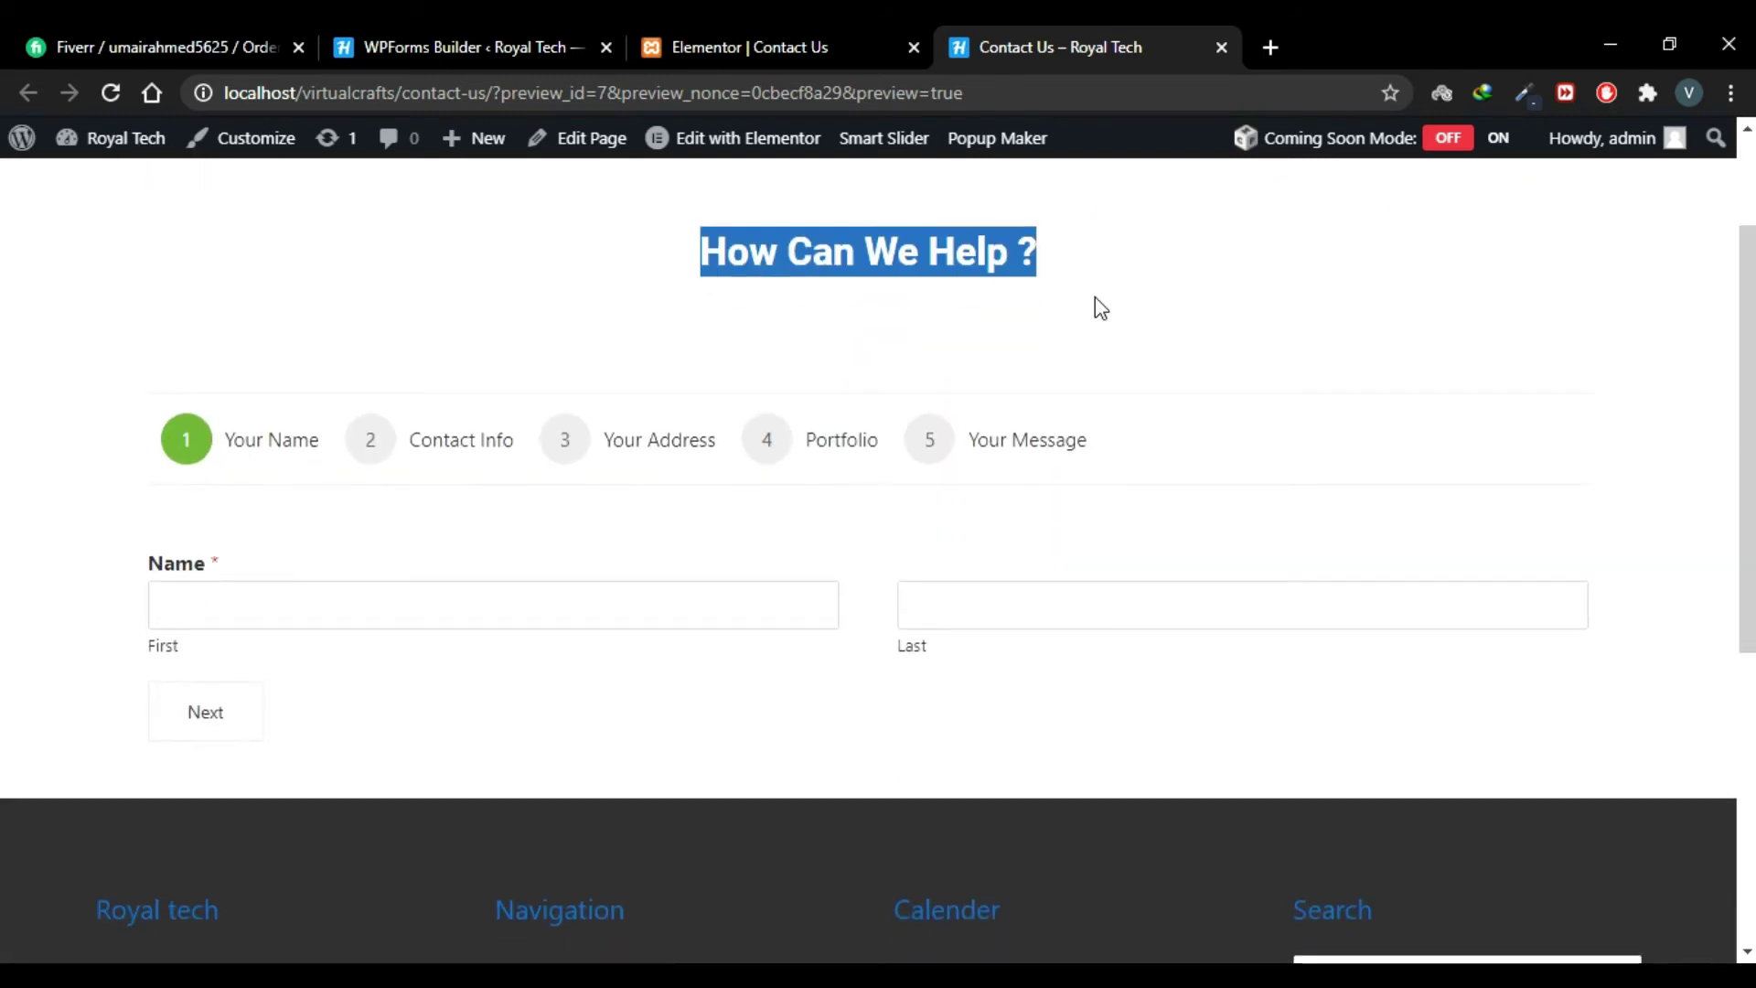
pyautogui.click(1101, 308)
pyautogui.scroll(2, 1112, 457)
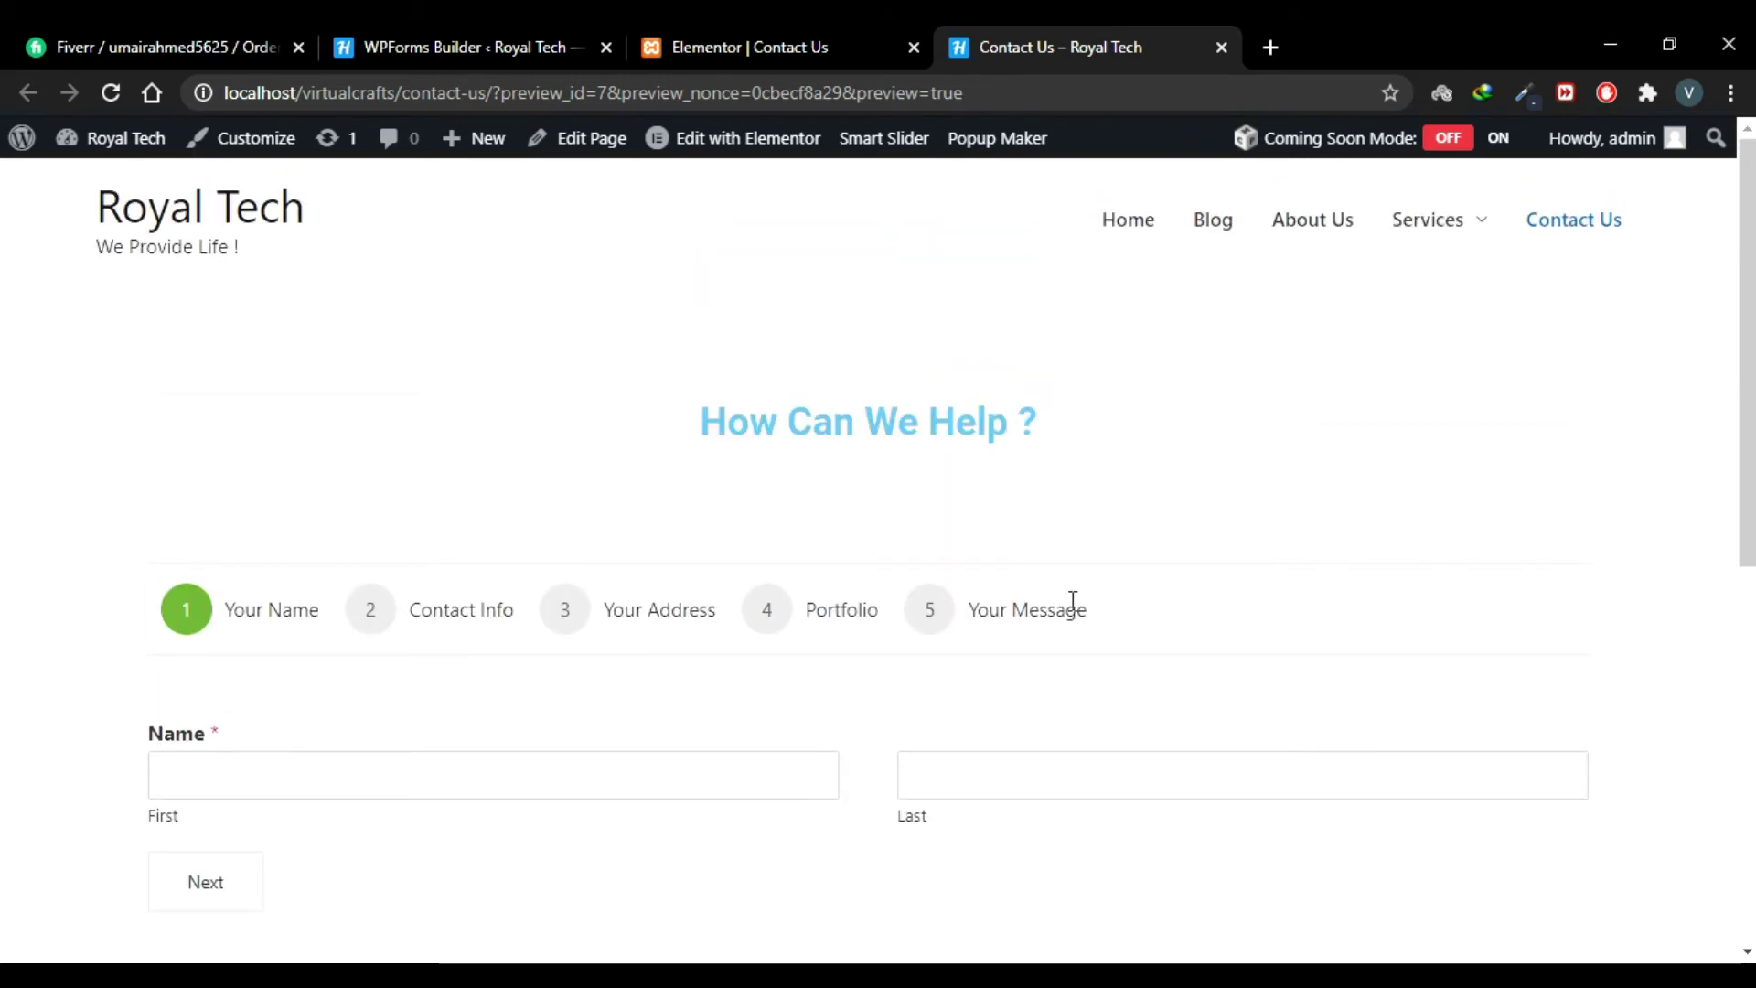
pyautogui.scroll(-1, 445, 568)
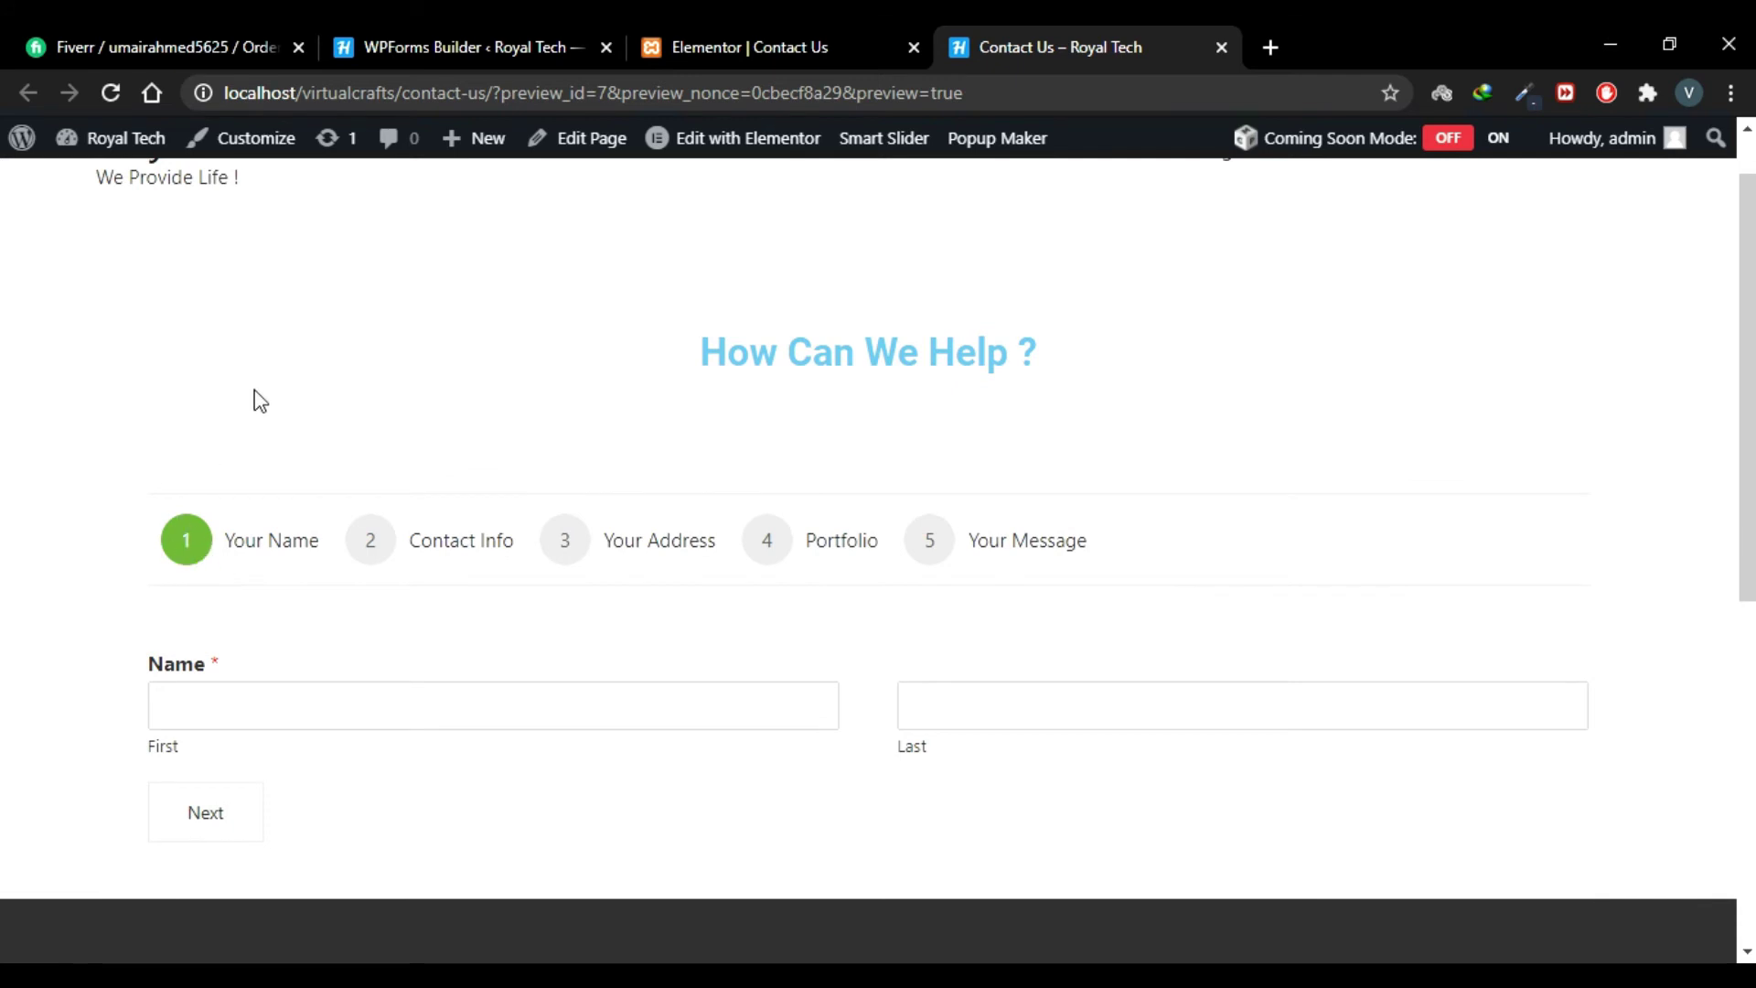
pyautogui.scroll(-1, 400, 325)
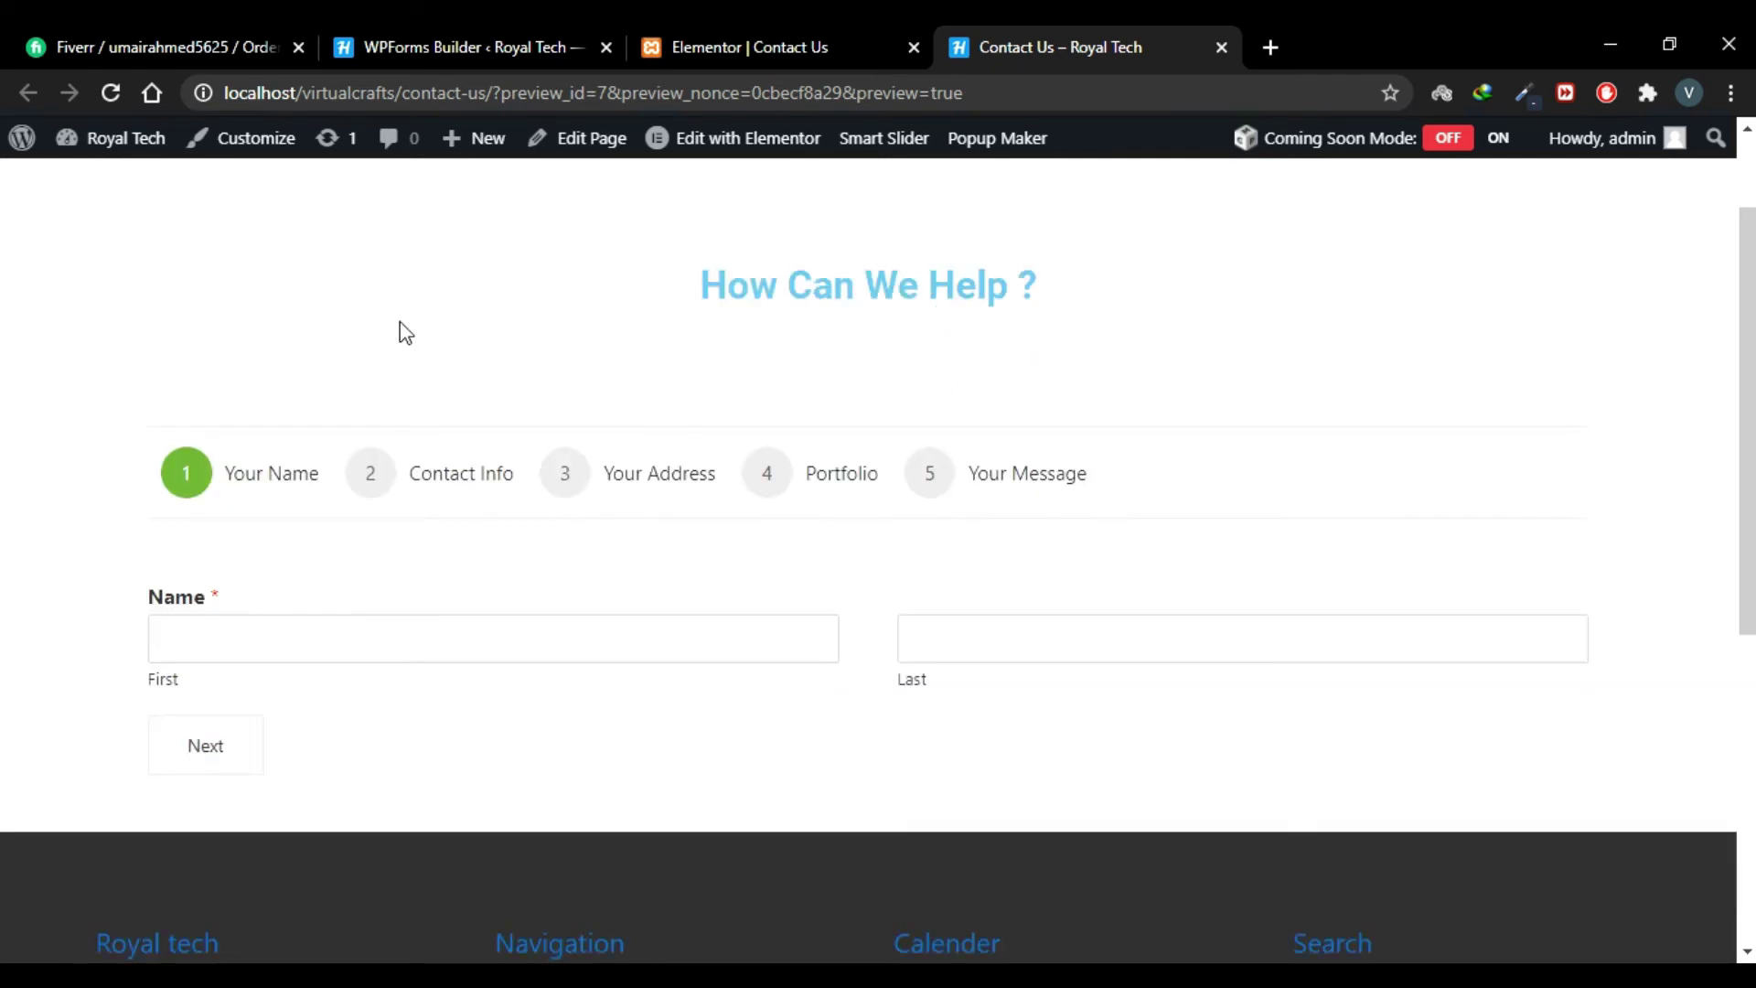
pyautogui.click(368, 637)
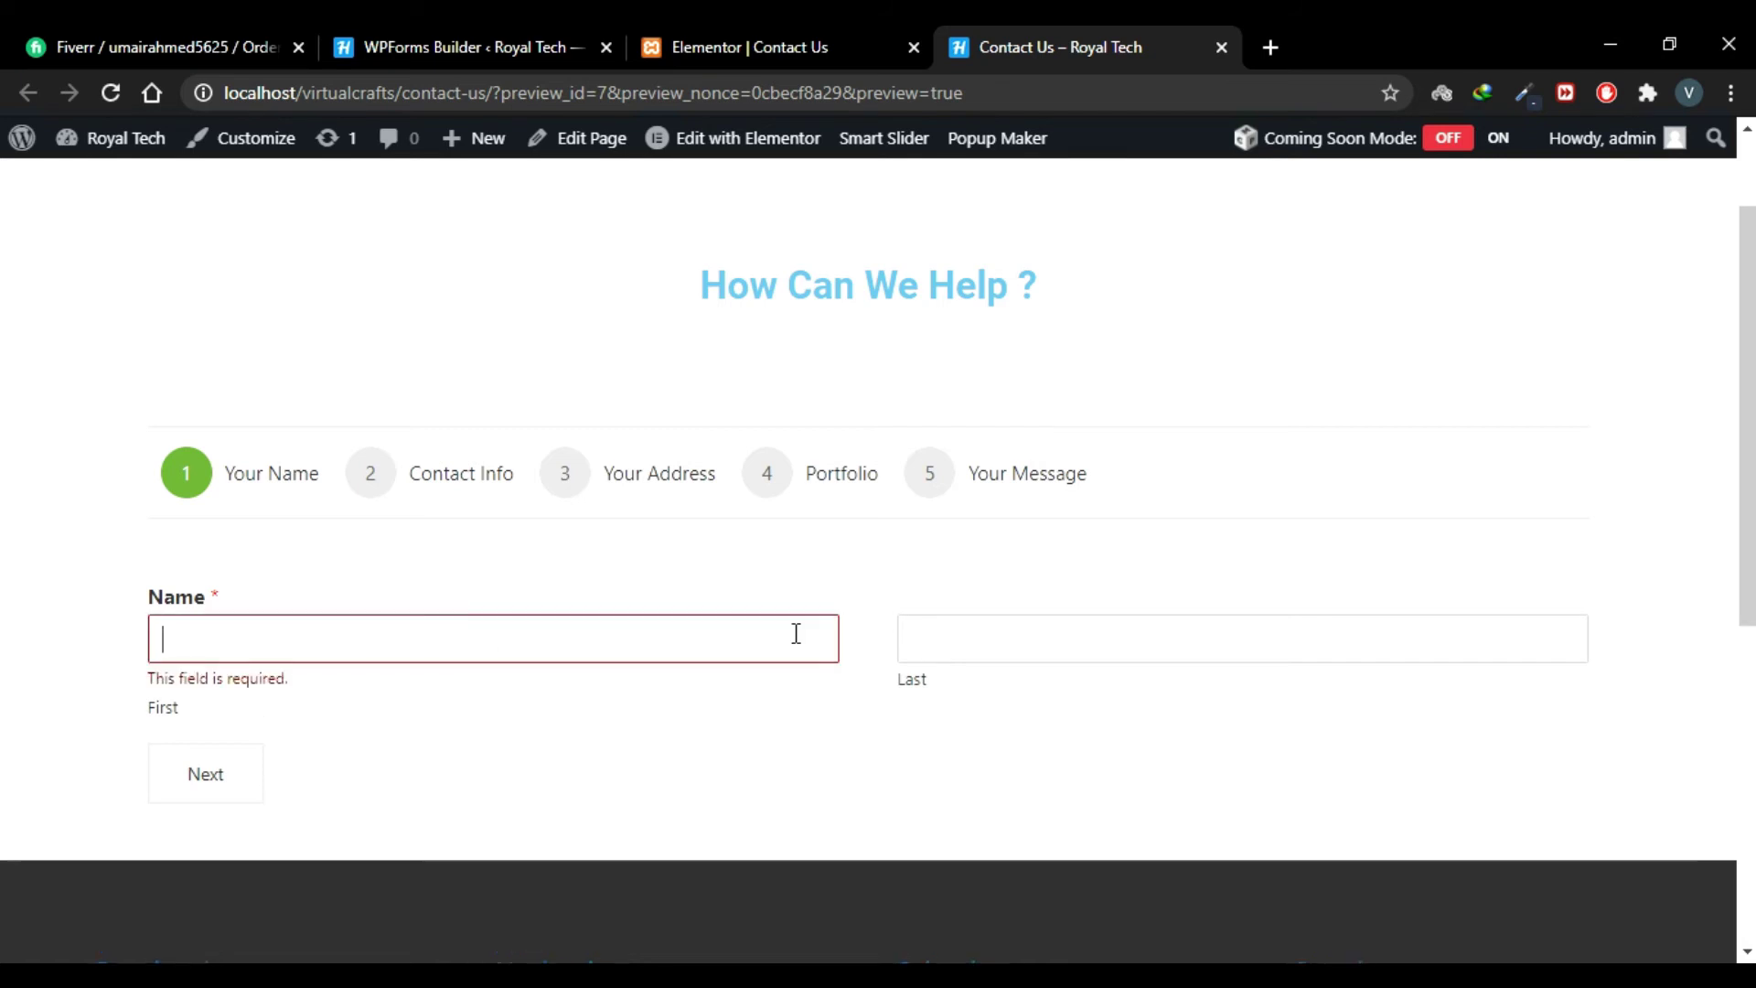
pyautogui.write('Merry')
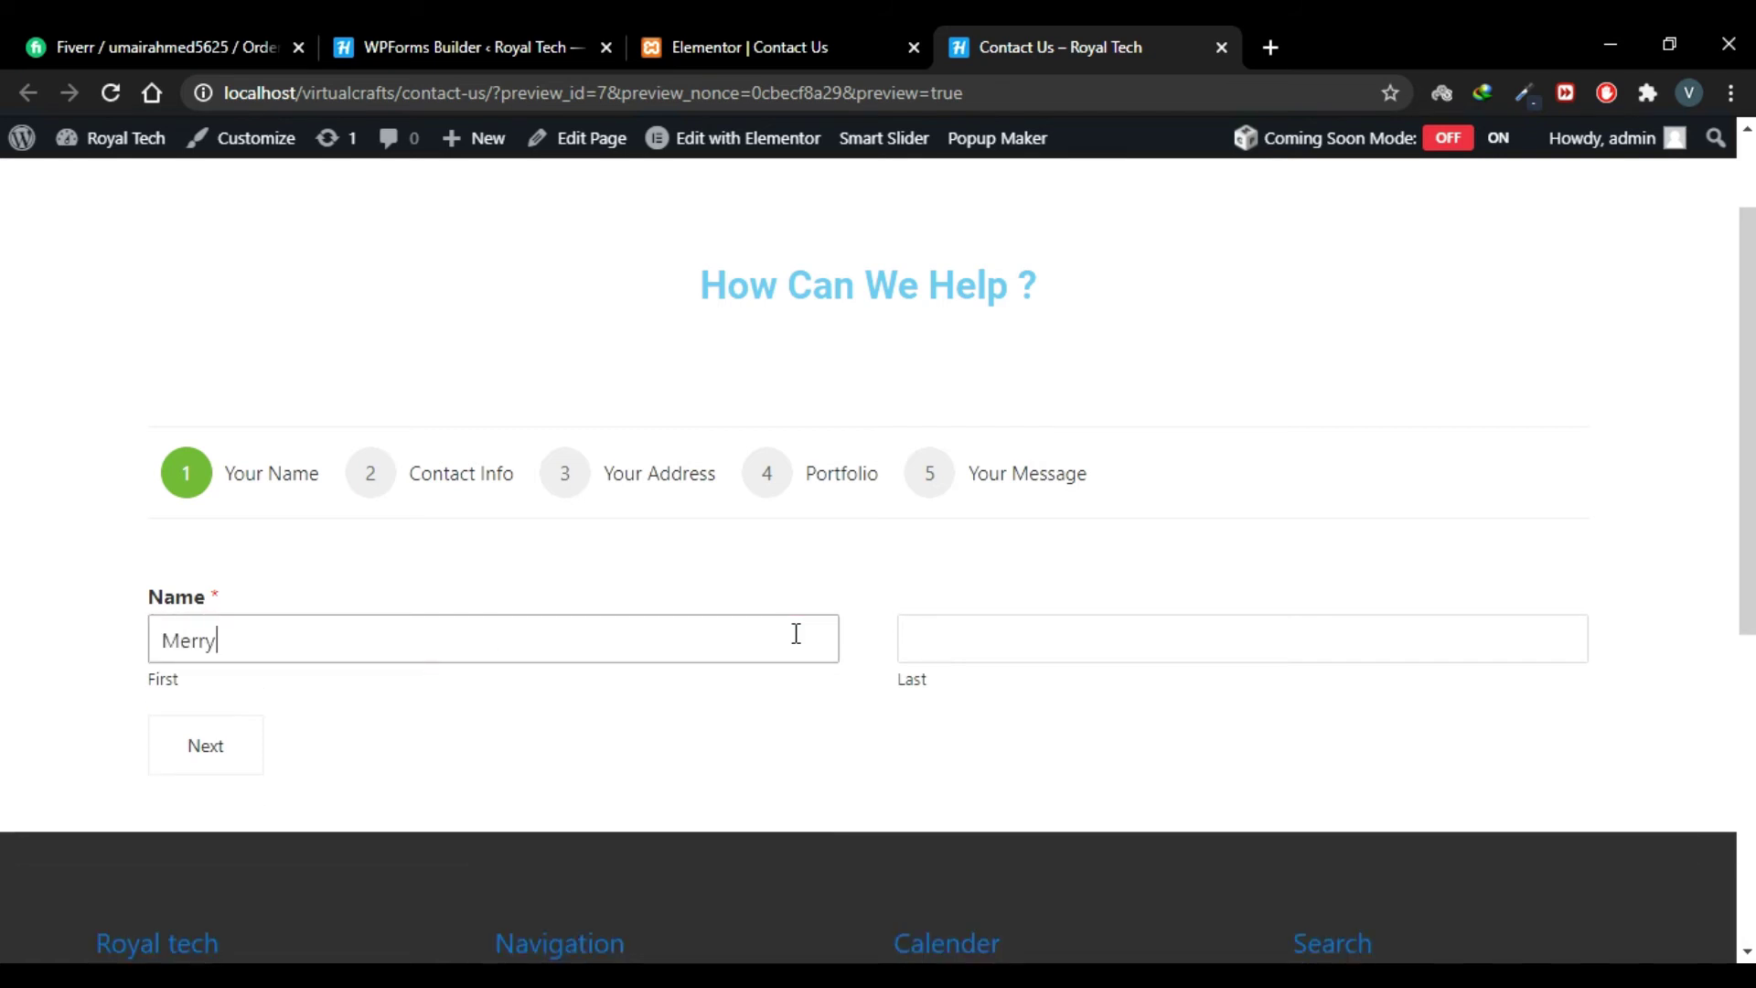
pyautogui.click(1235, 640)
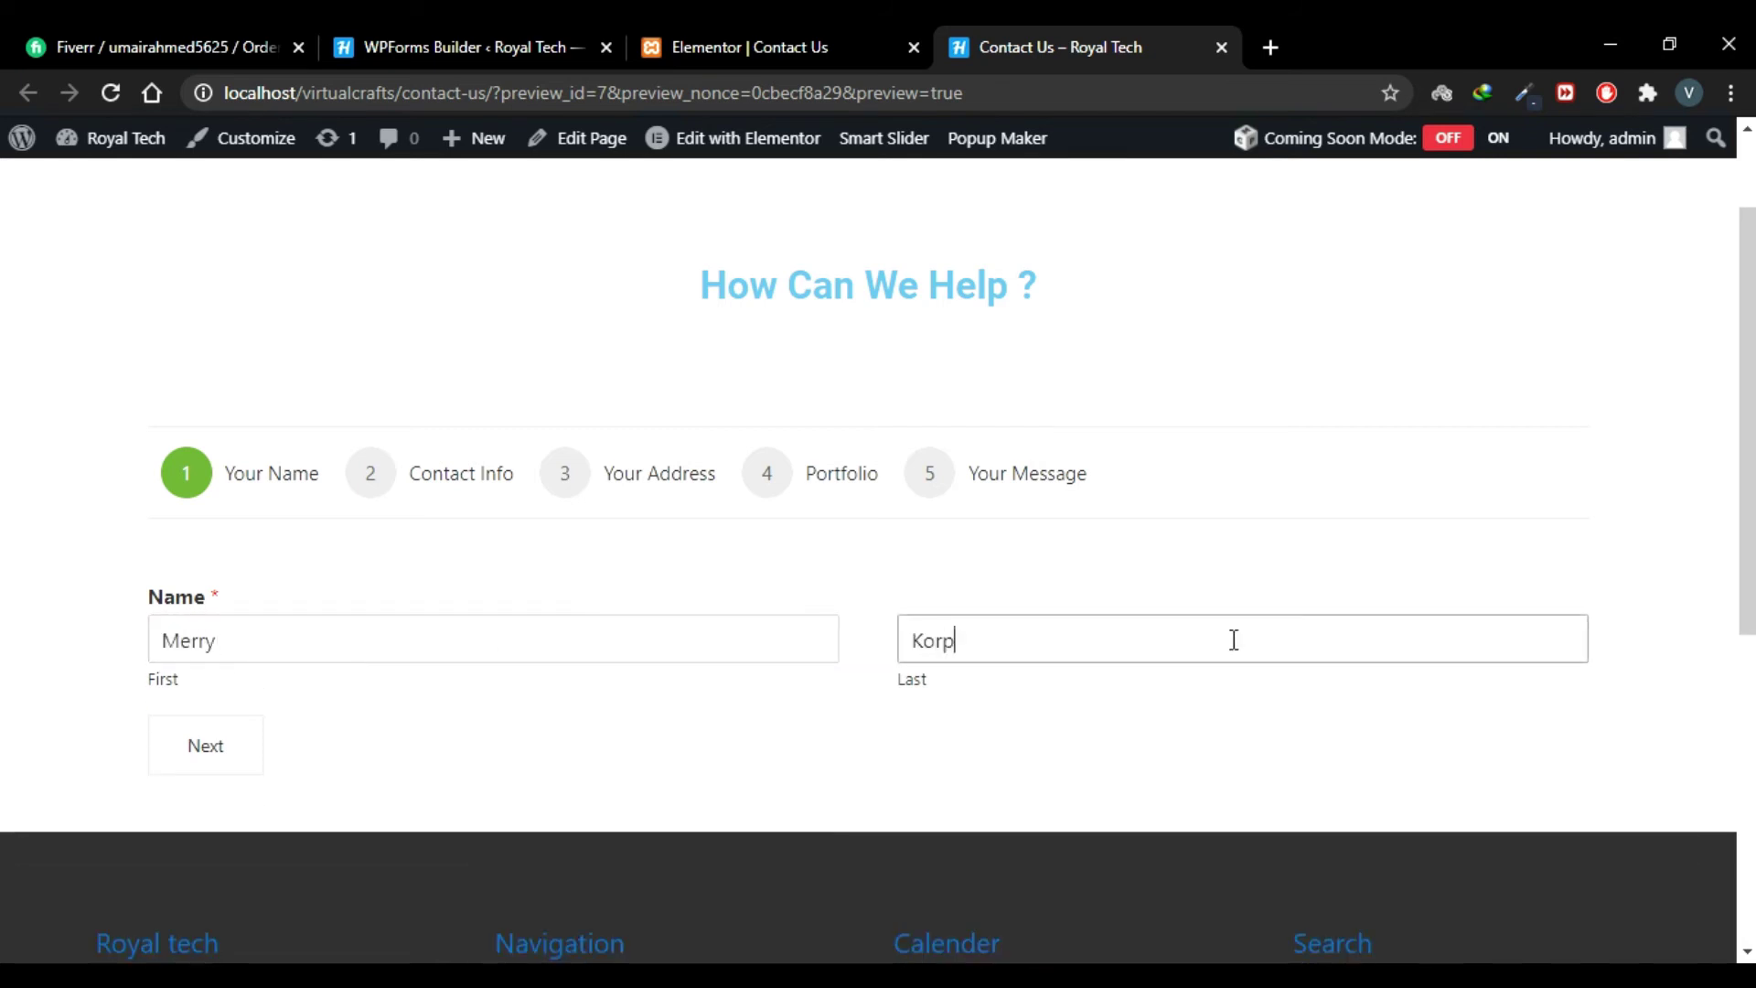
# Step: On the Contact Info step, enter an email address and a Pakistan phone number
pyautogui.click(228, 759)
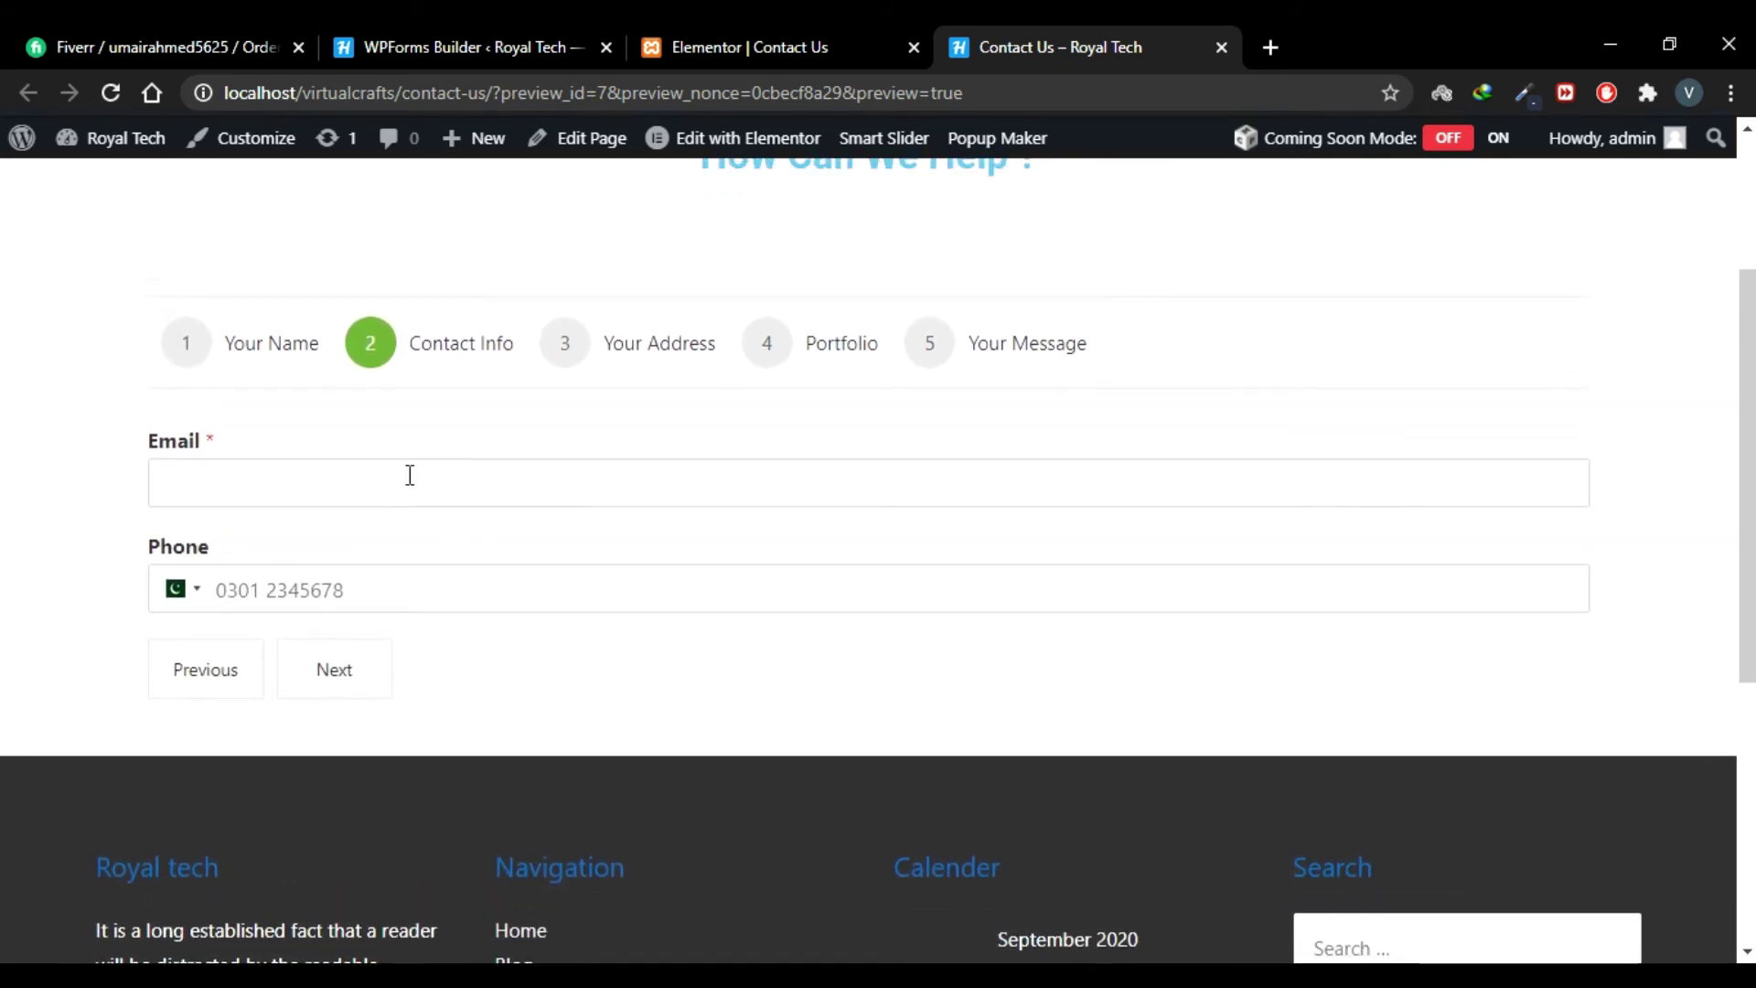
pyautogui.click(409, 475)
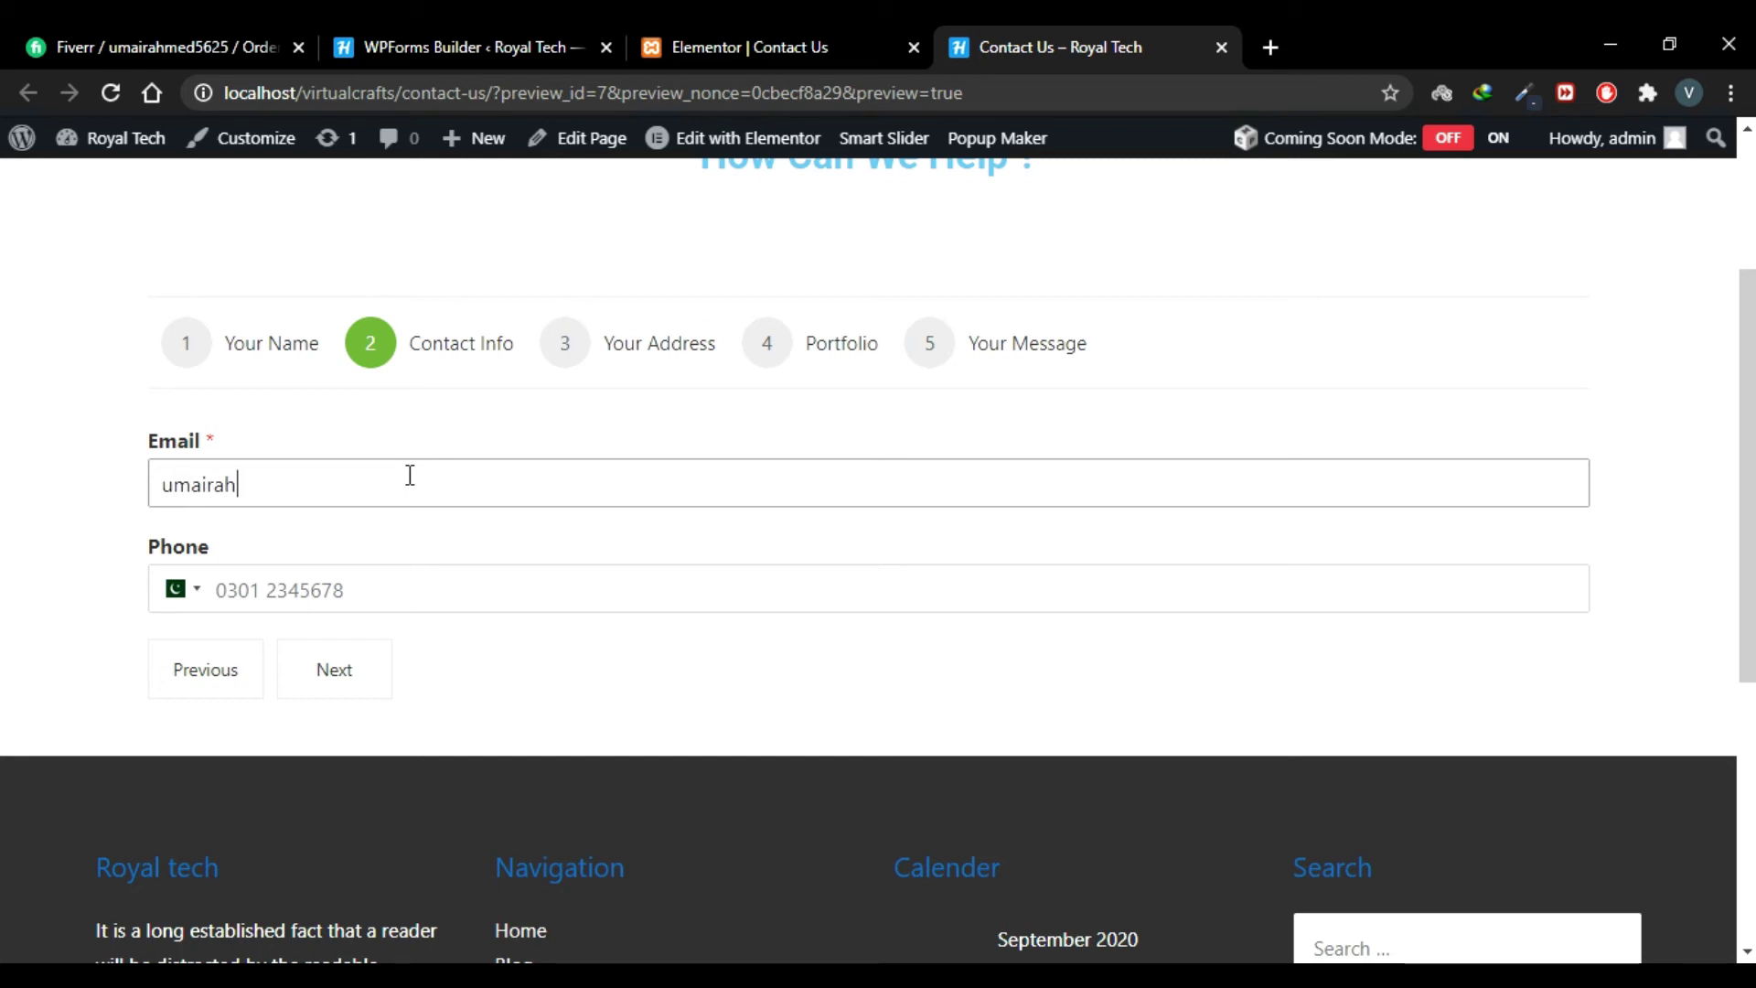
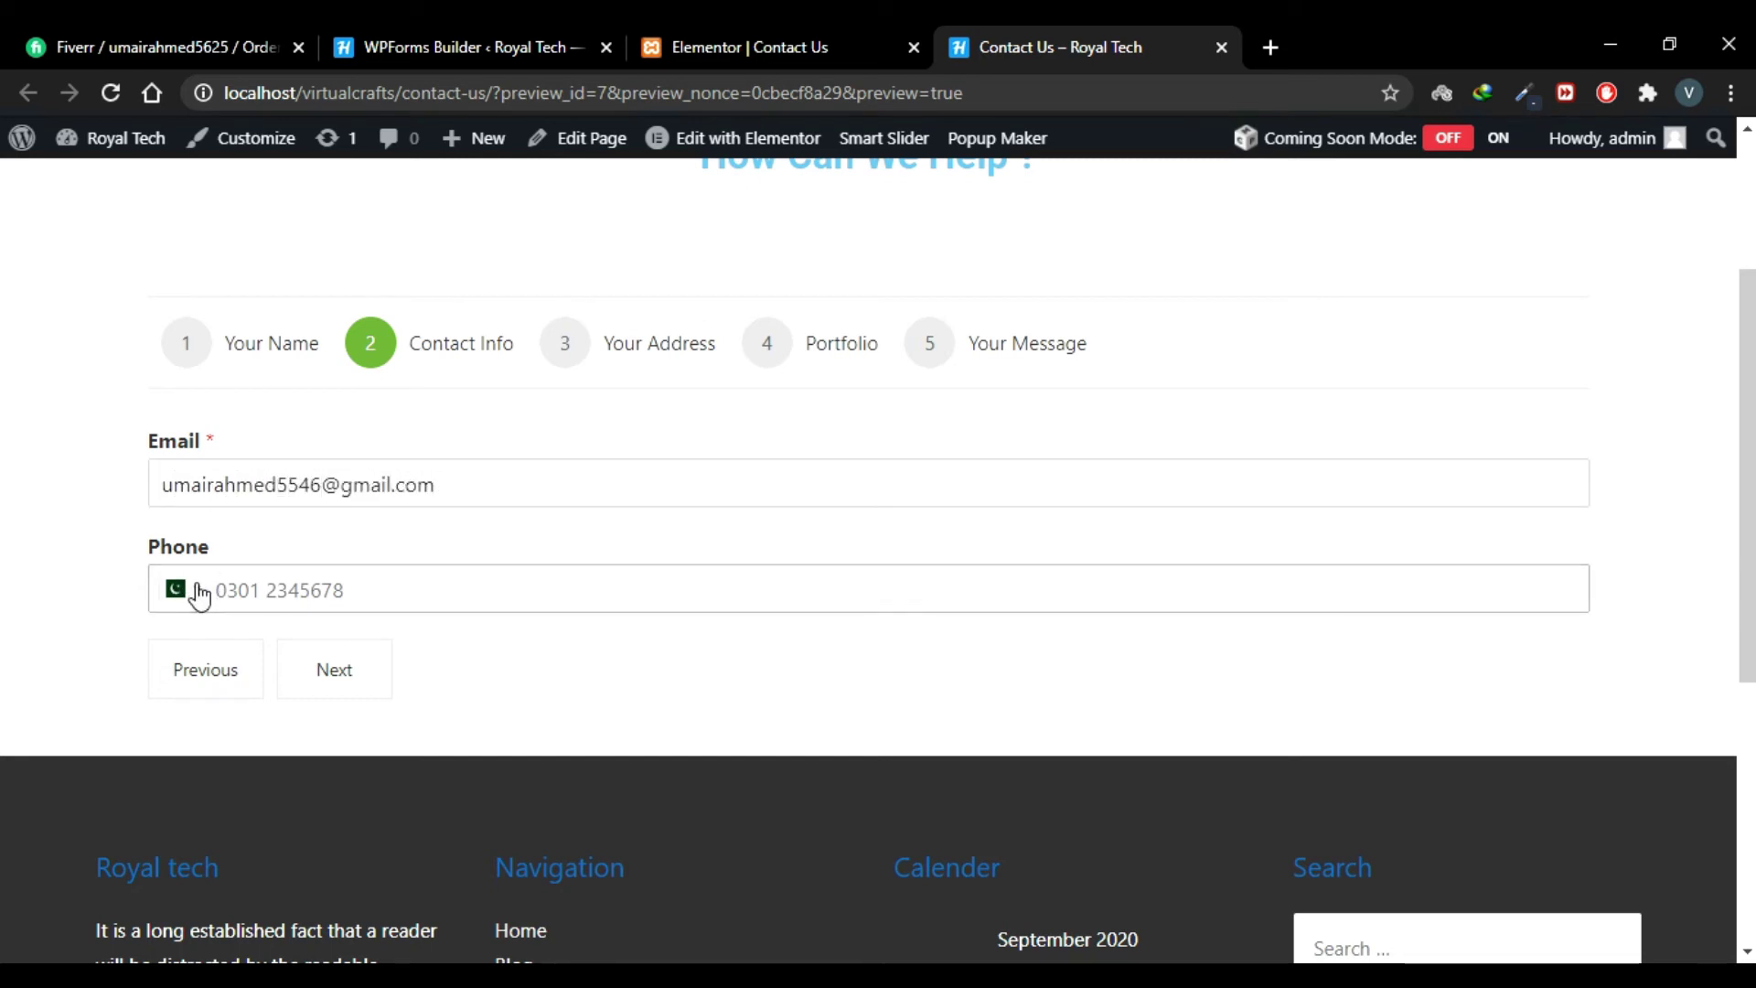
pyautogui.click(183, 590)
pyautogui.scroll(-1, 302, 748)
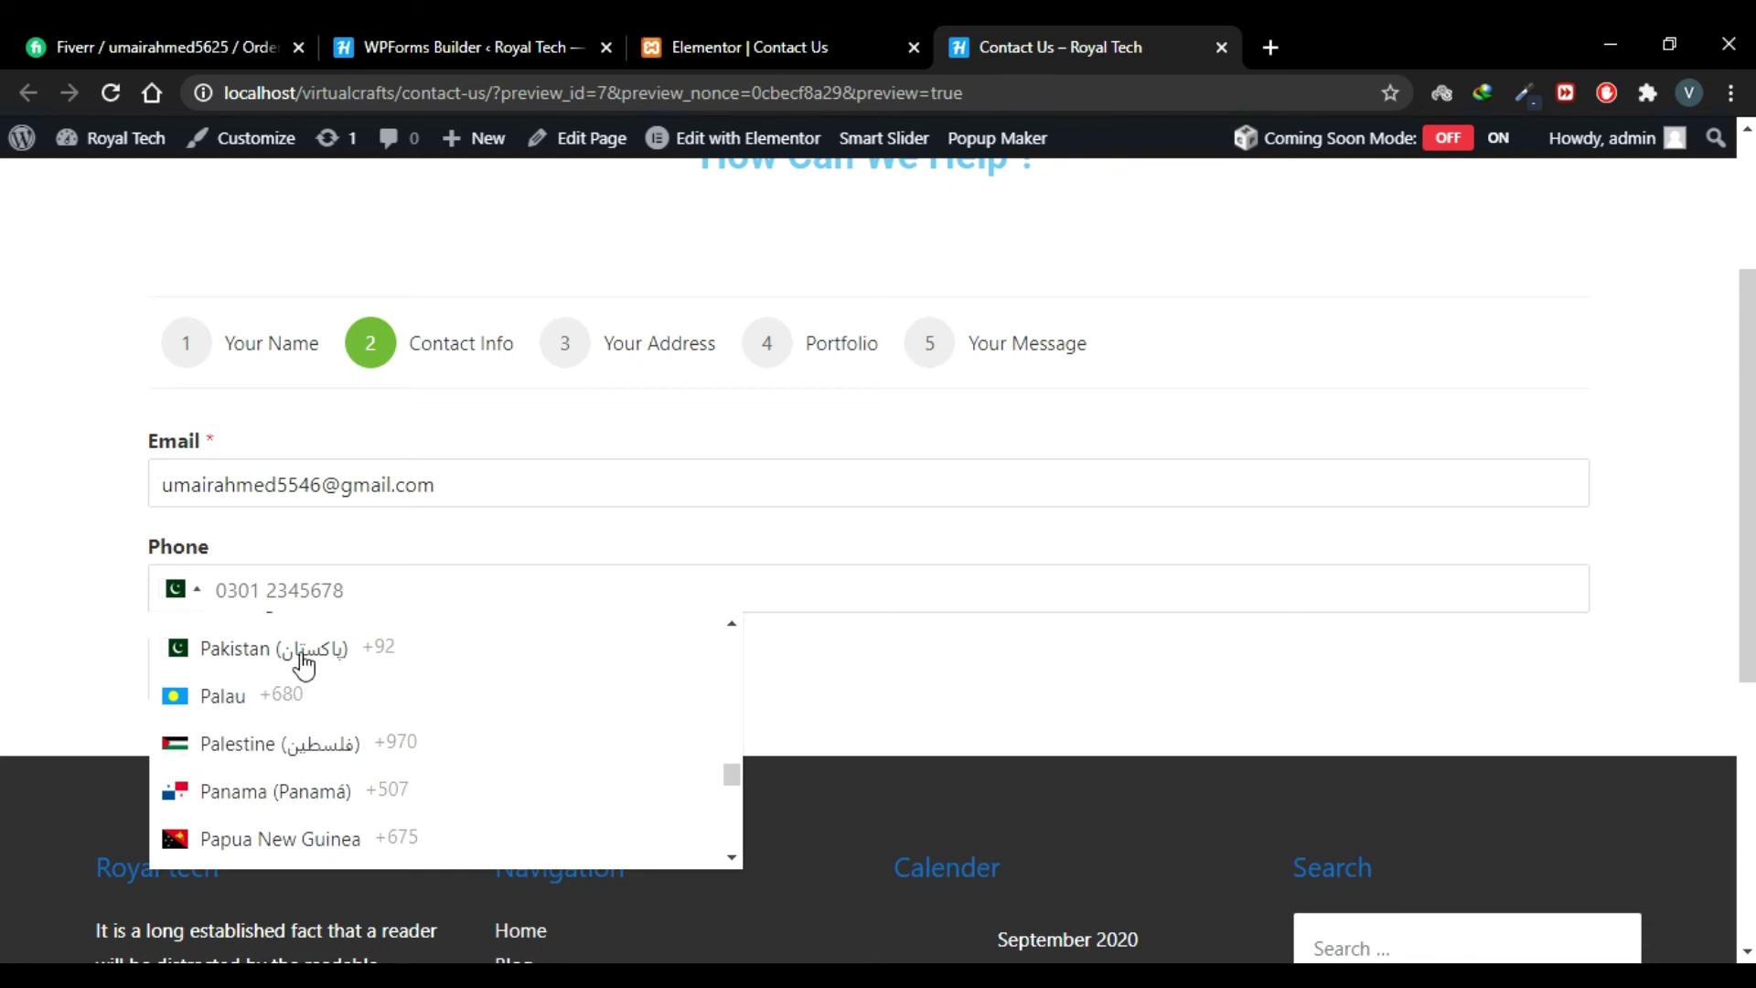
pyautogui.click(304, 663)
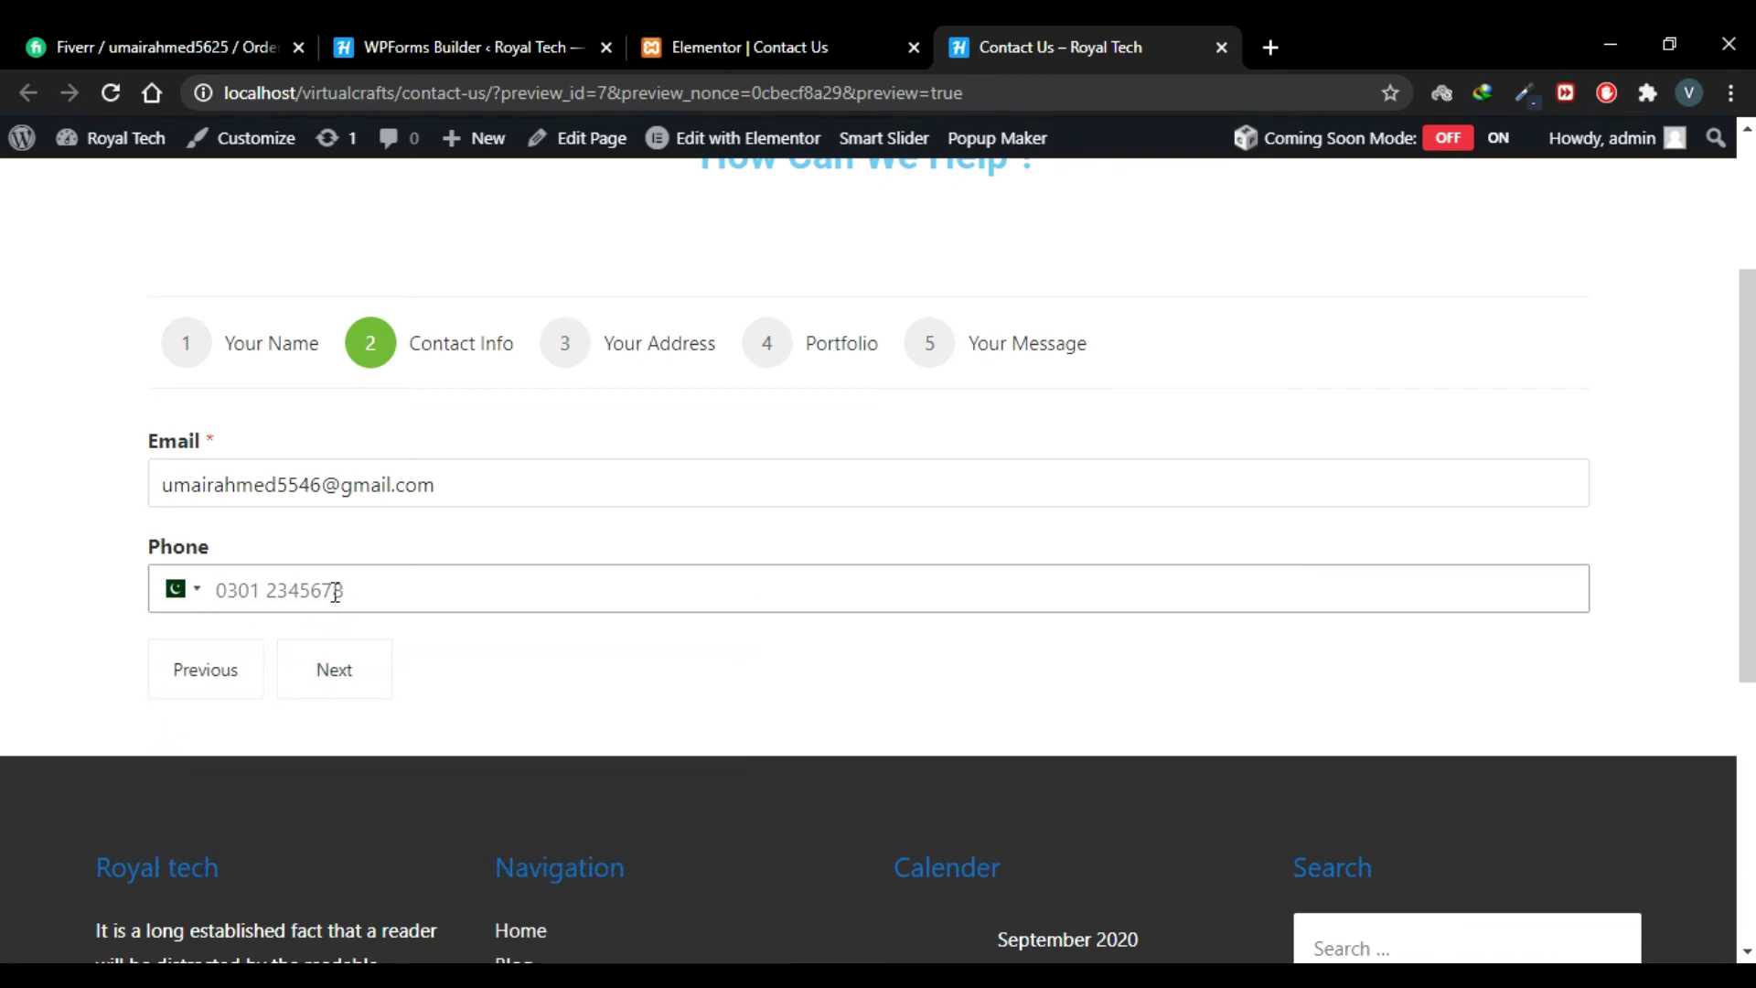
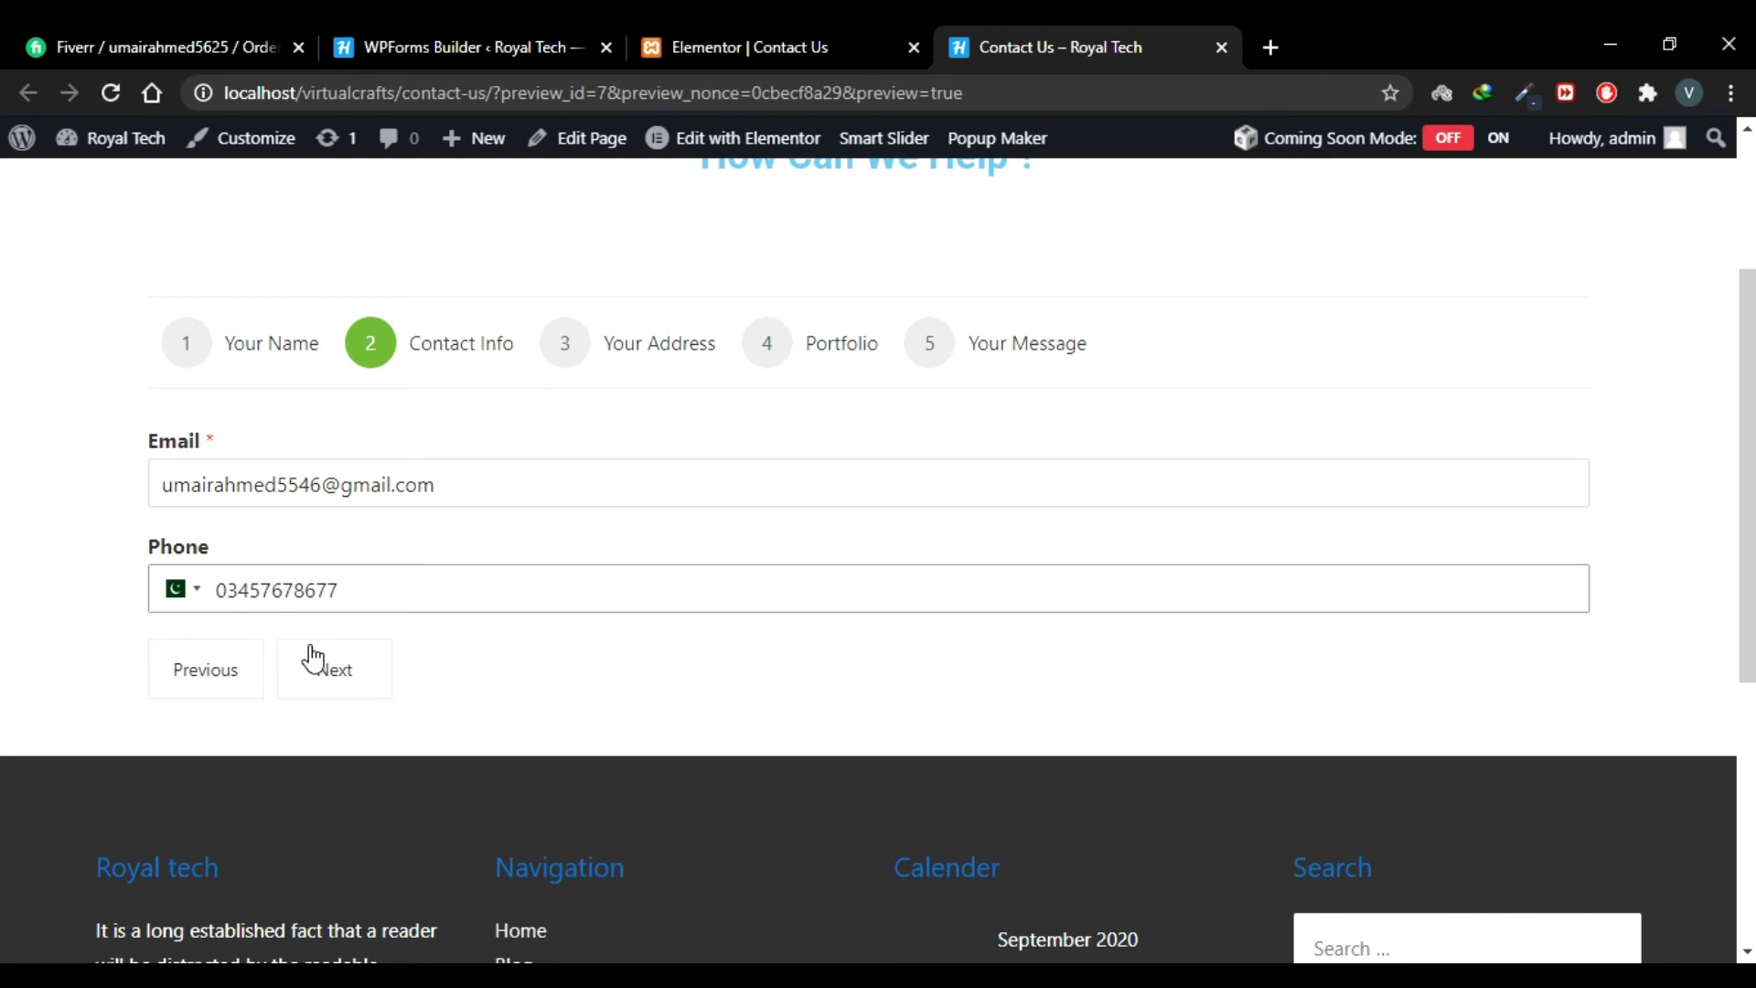
# Step: On the Your Address step, autofill the Taxila, Pakistan address
pyautogui.click(341, 680)
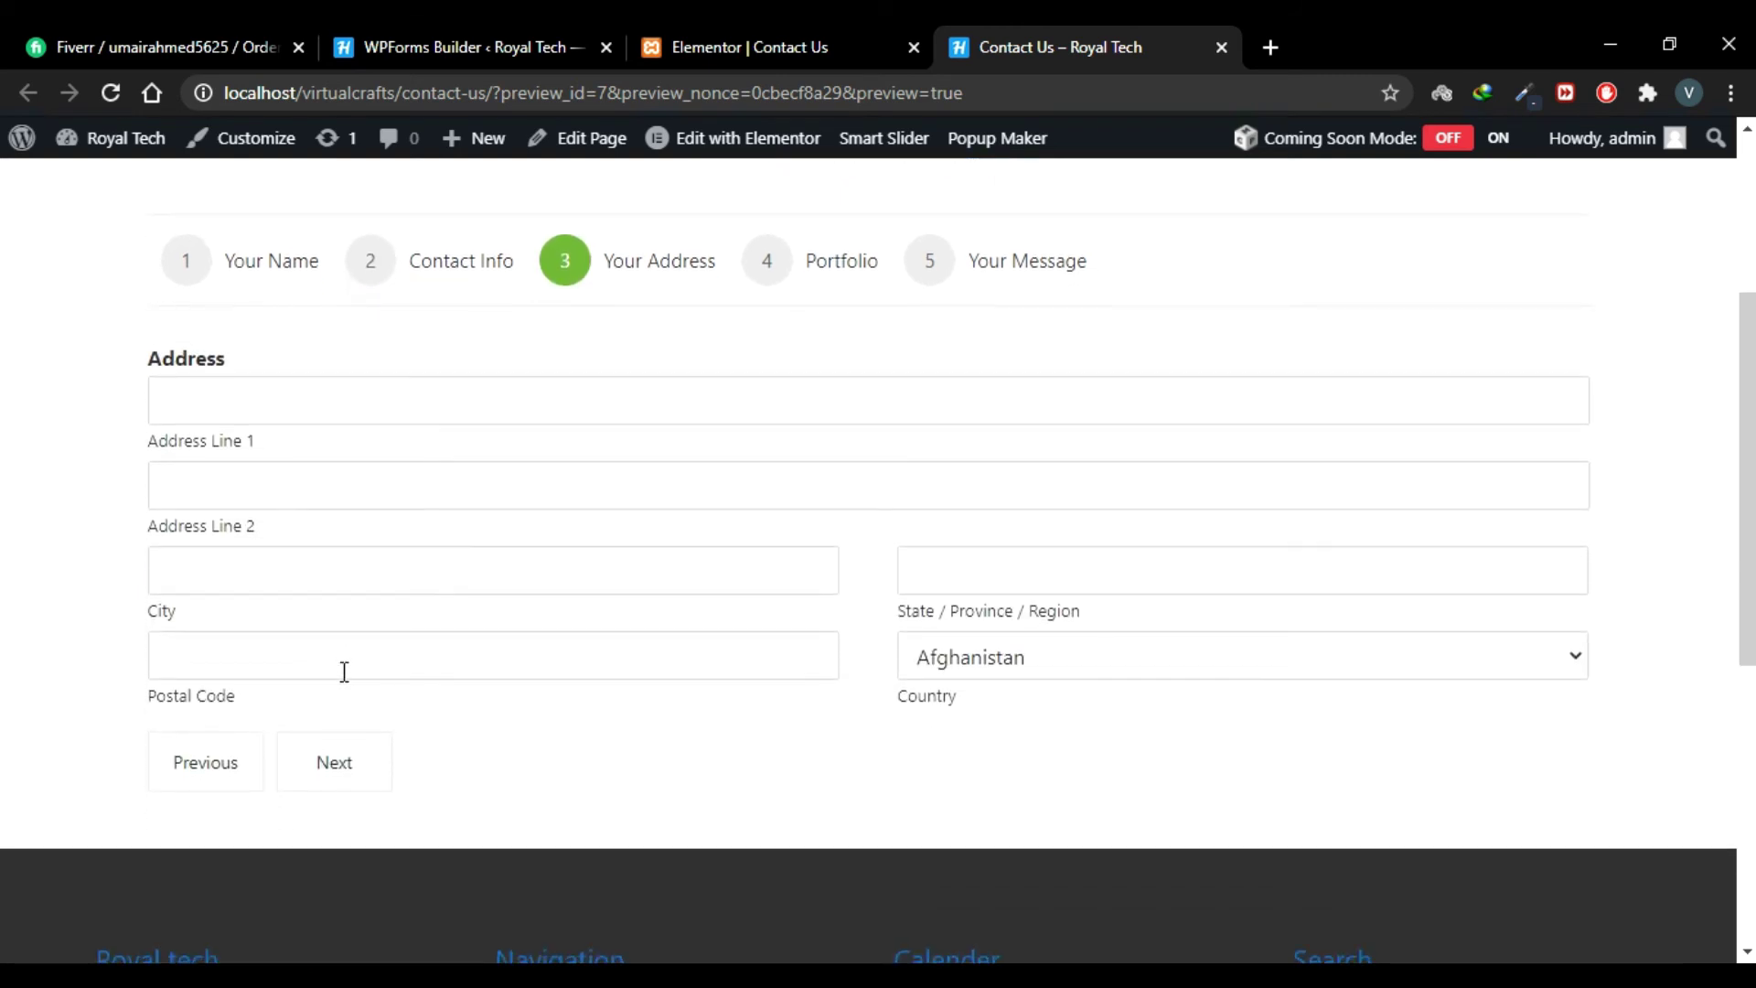
pyautogui.scroll(1, 345, 674)
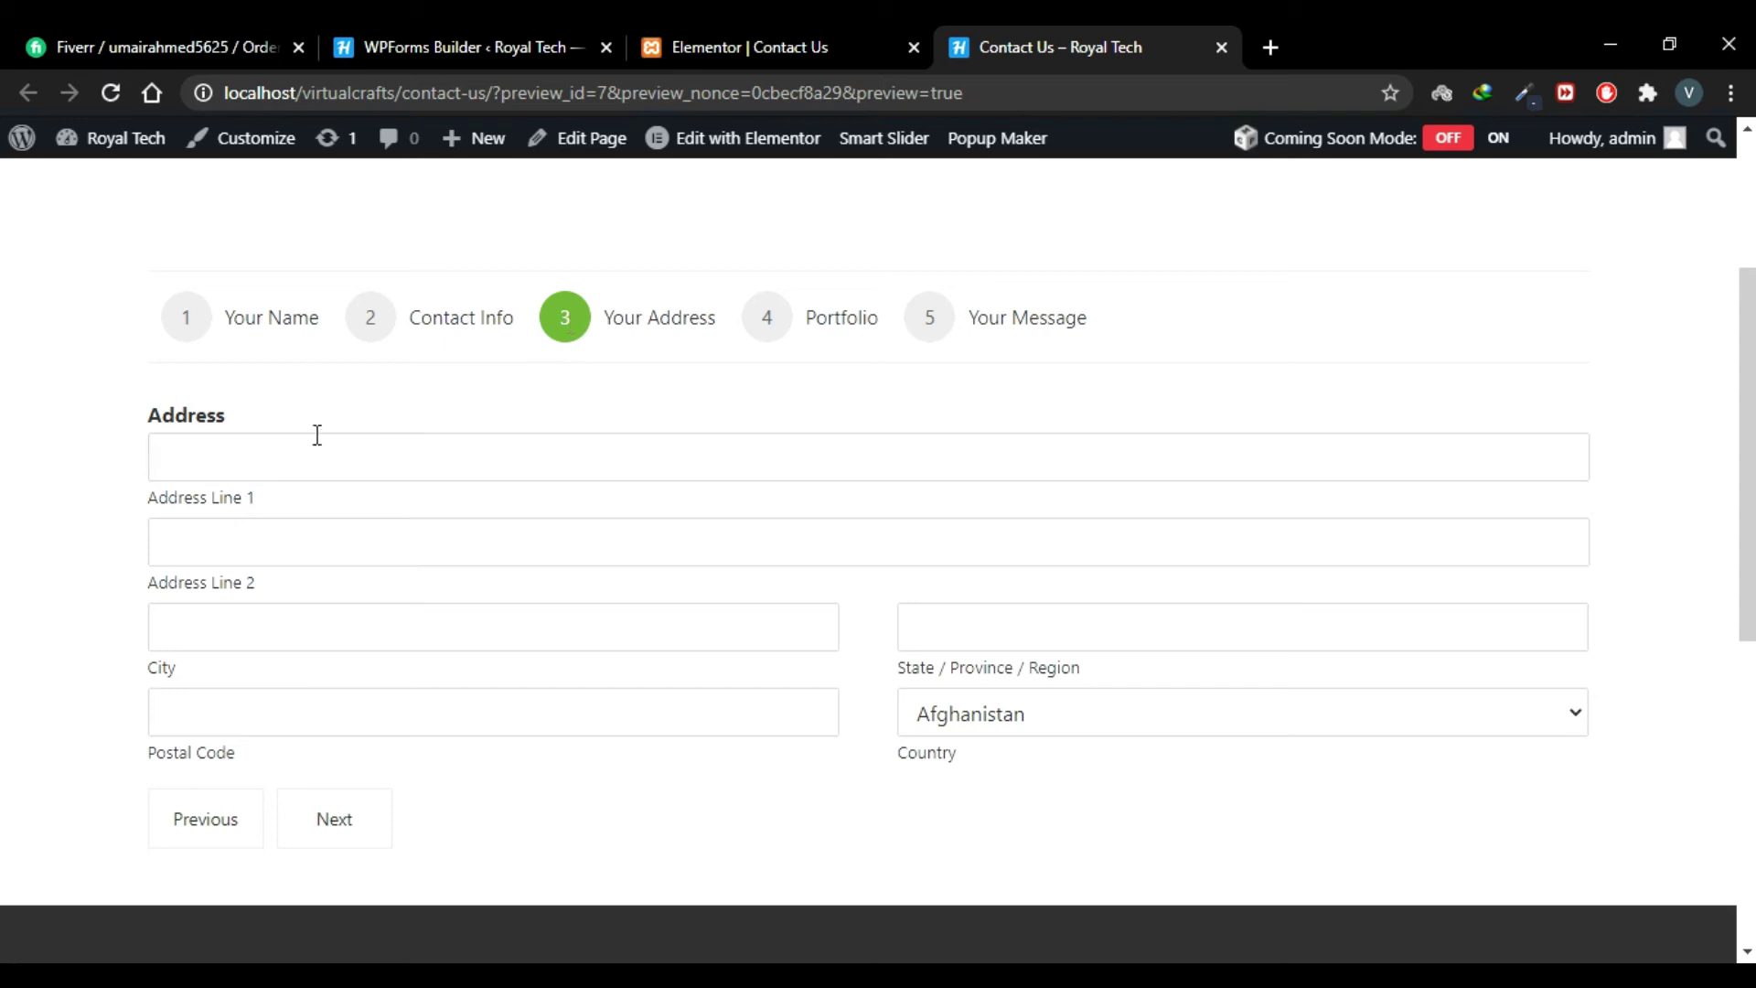
pyautogui.click(293, 462)
pyautogui.click(240, 537)
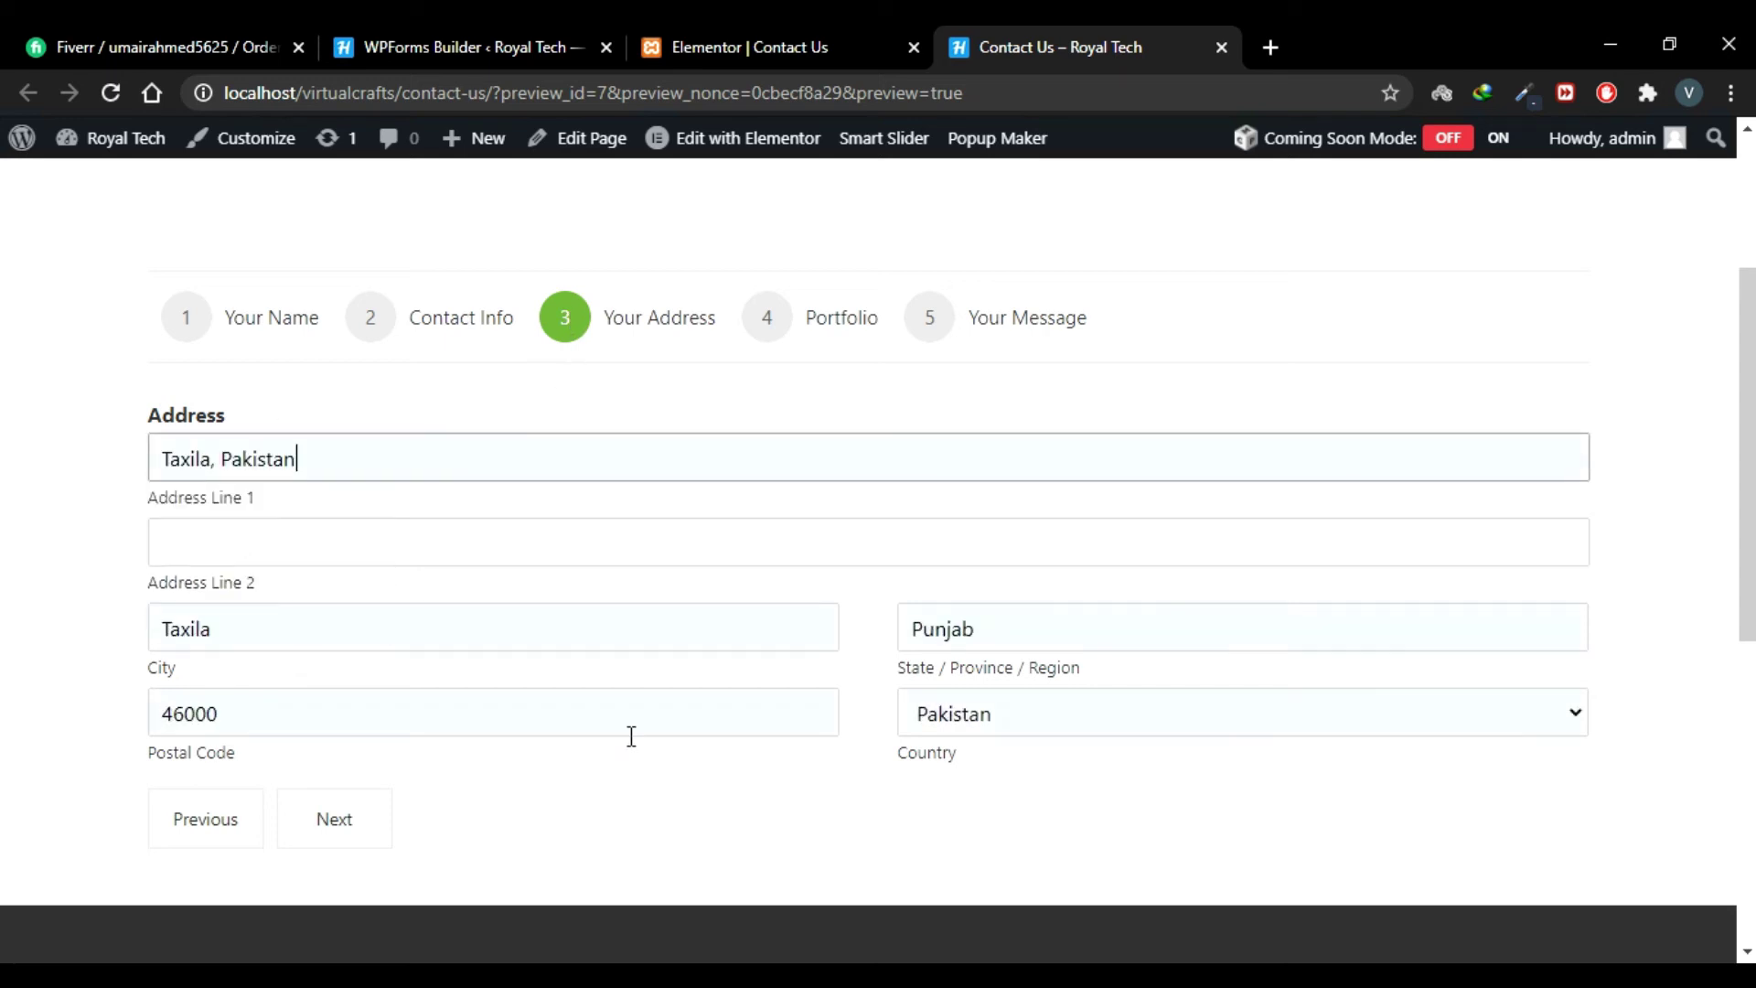
pyautogui.click(325, 821)
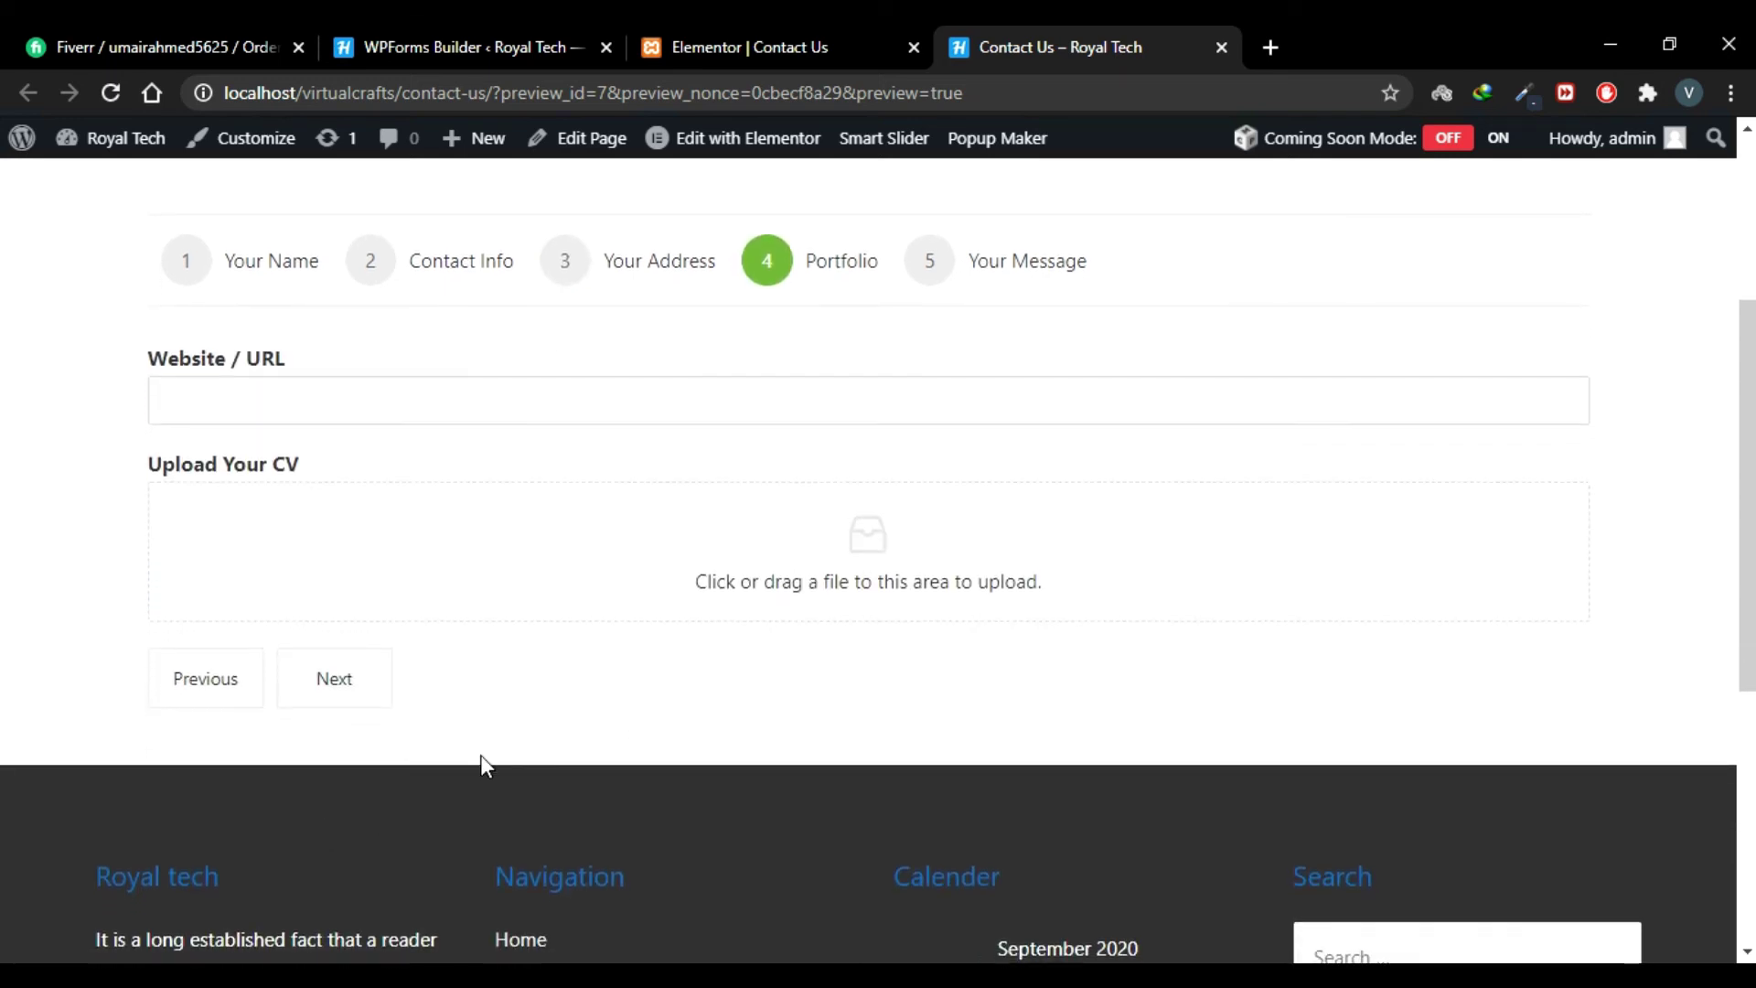
pyautogui.click(430, 383)
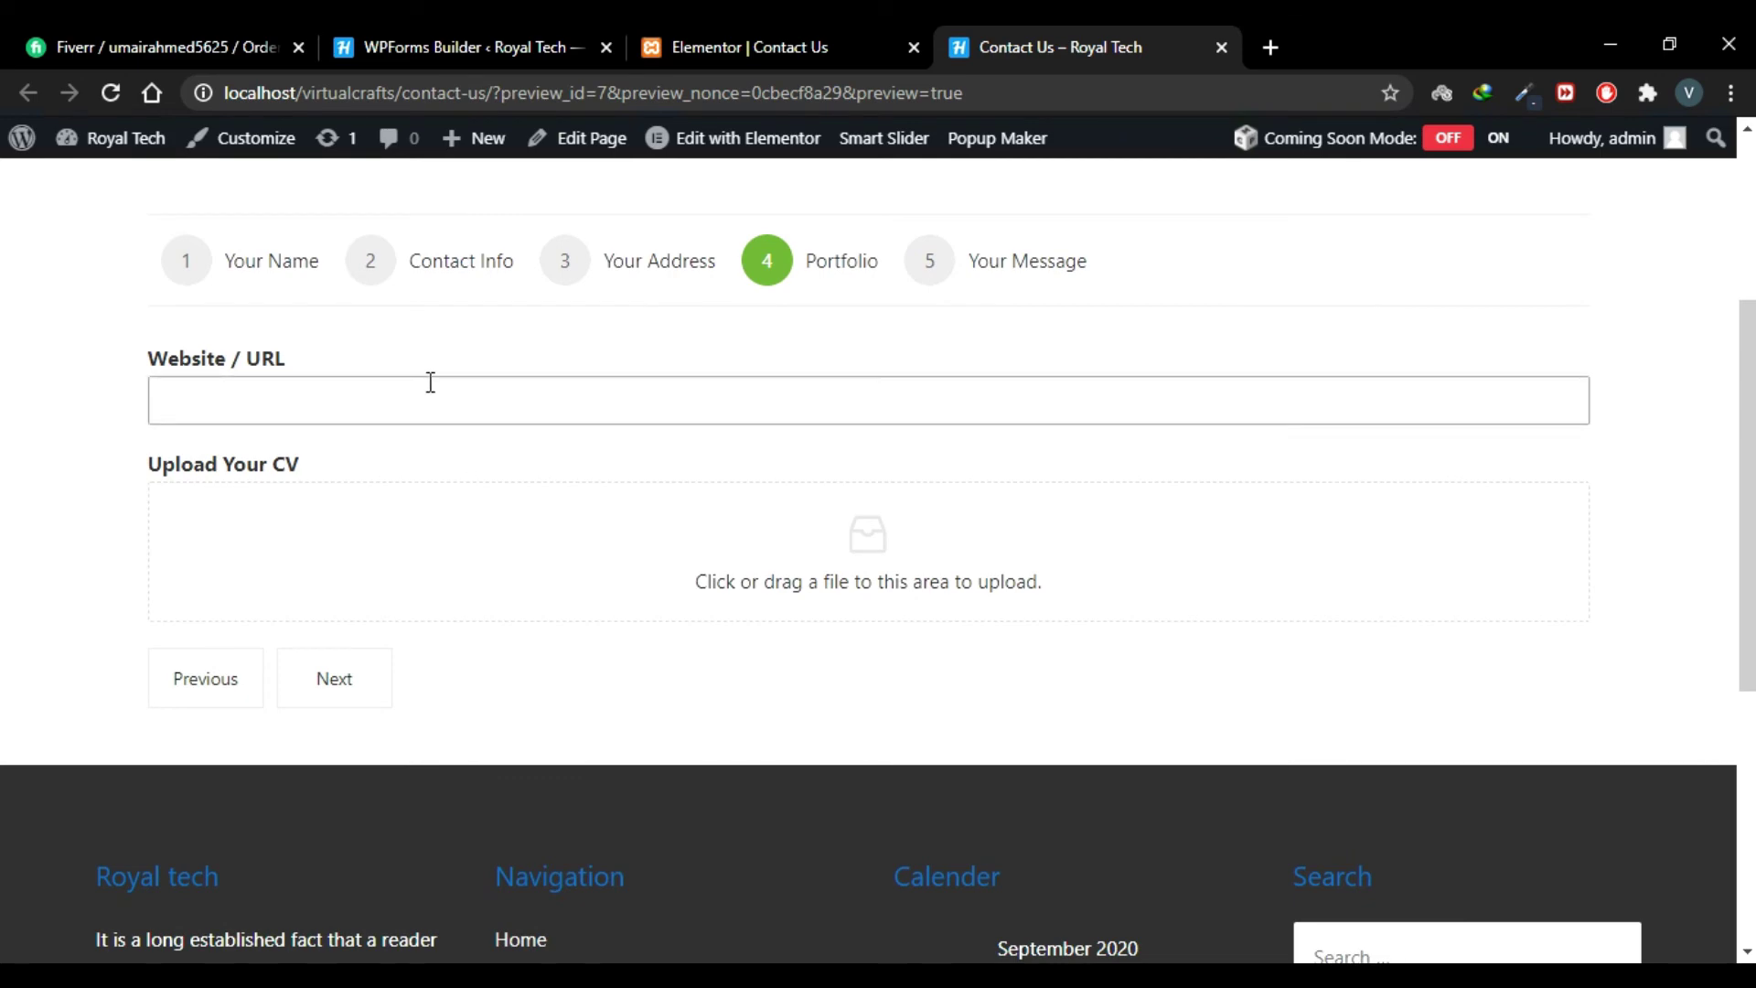
pyautogui.write('https')
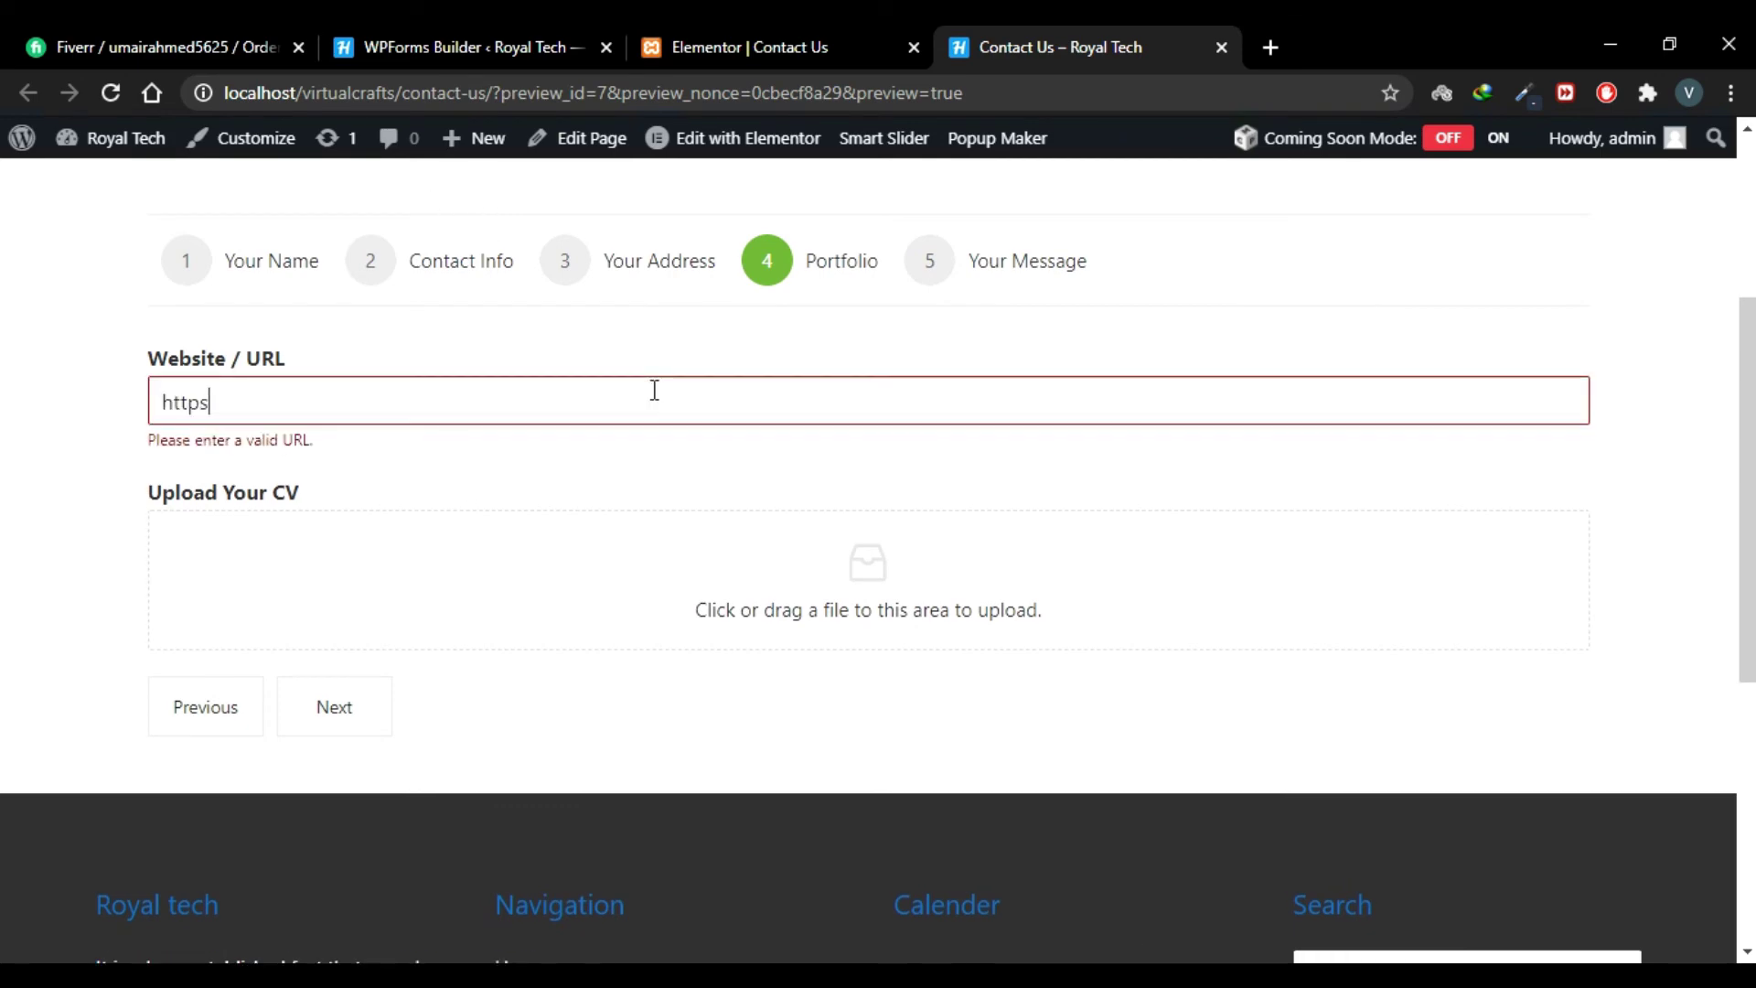
pyautogui.write('://www.facebook.com/')
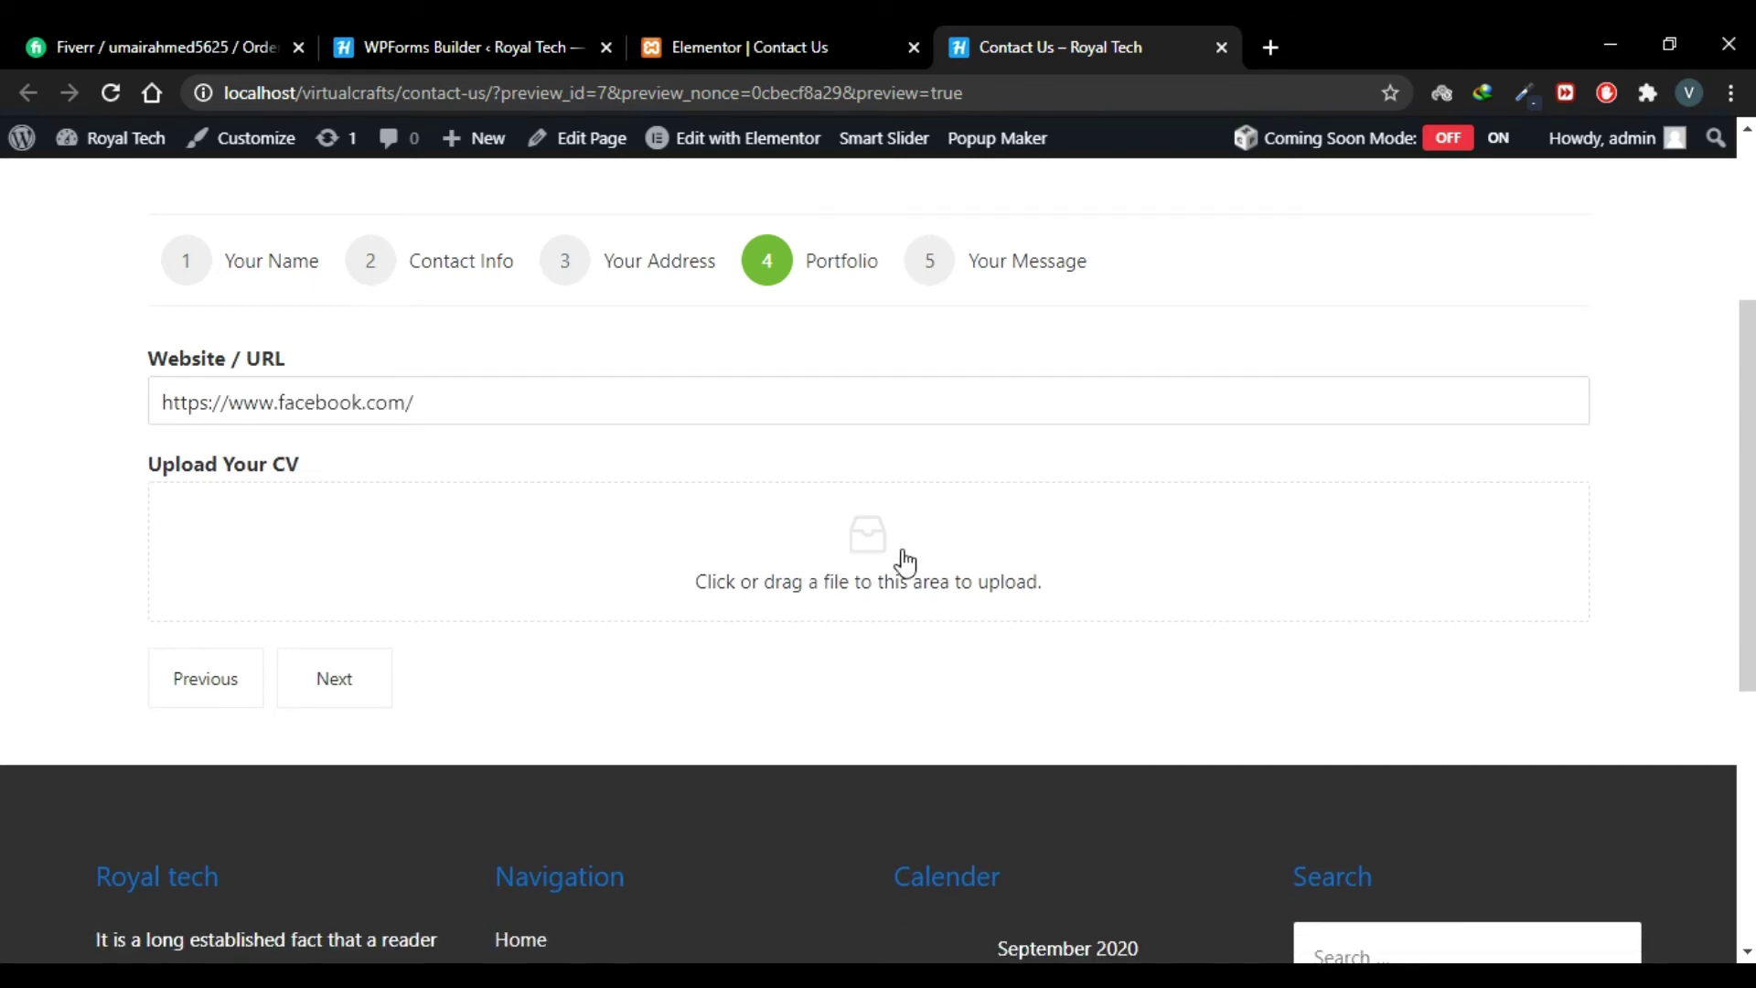
pyautogui.click(933, 485)
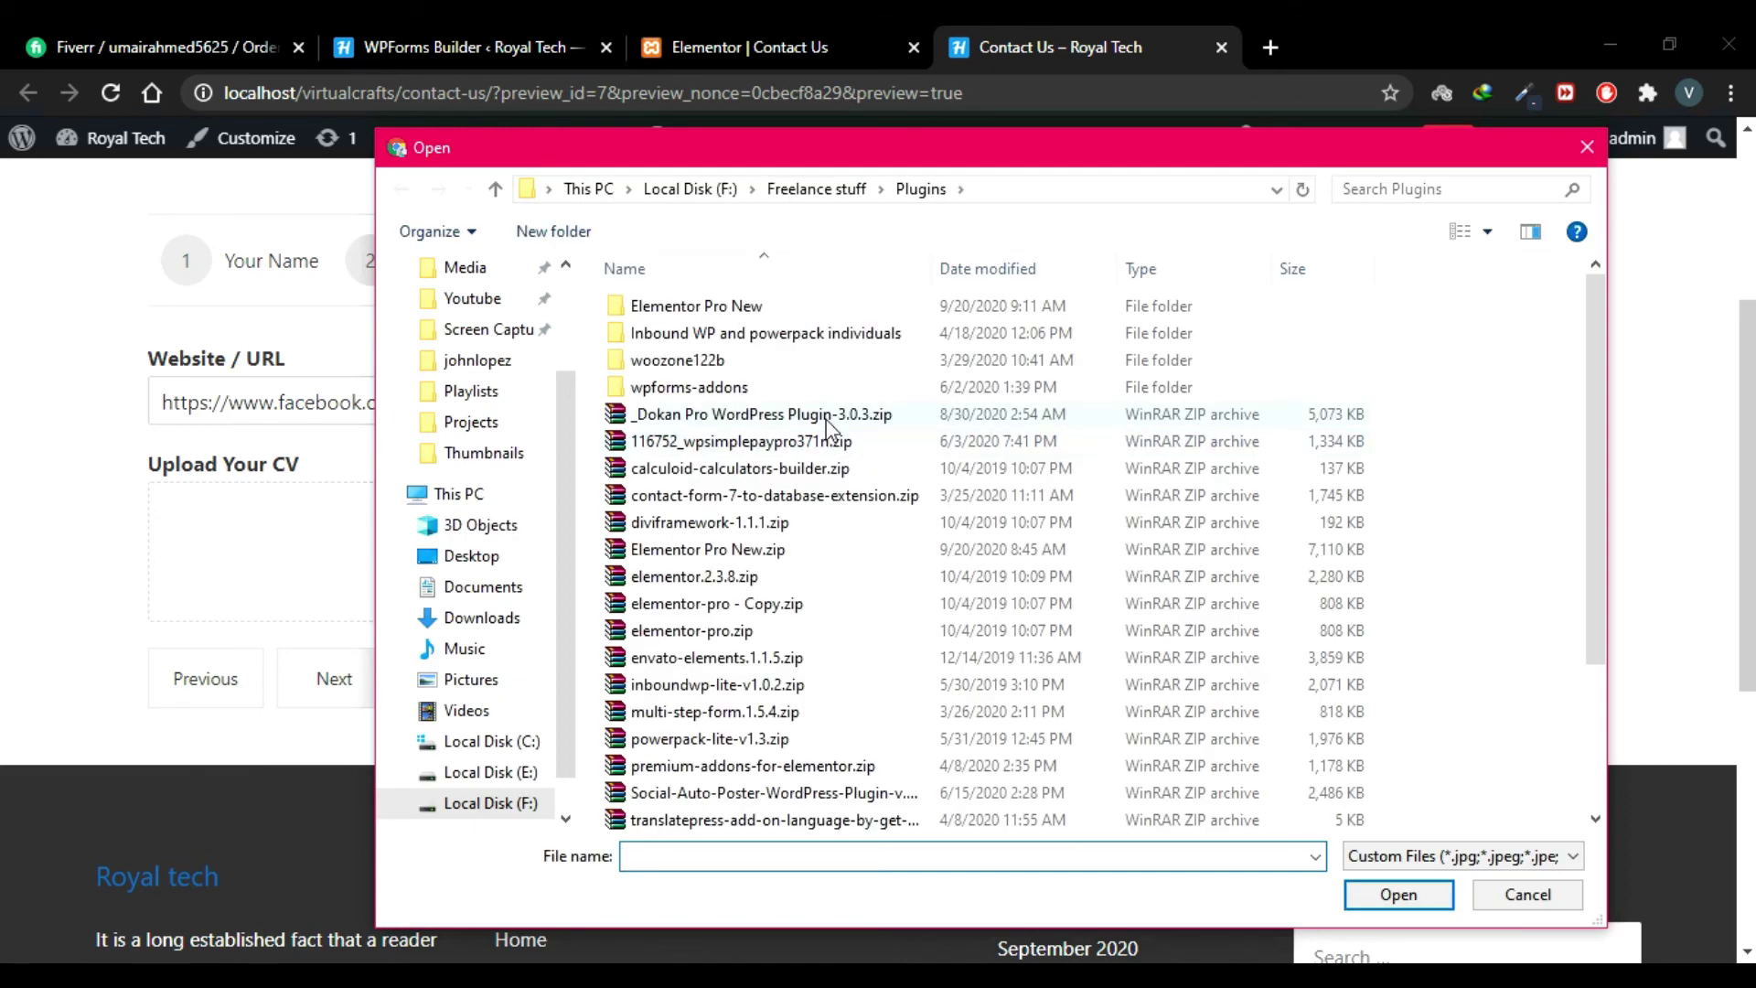
pyautogui.doubleClick(831, 416)
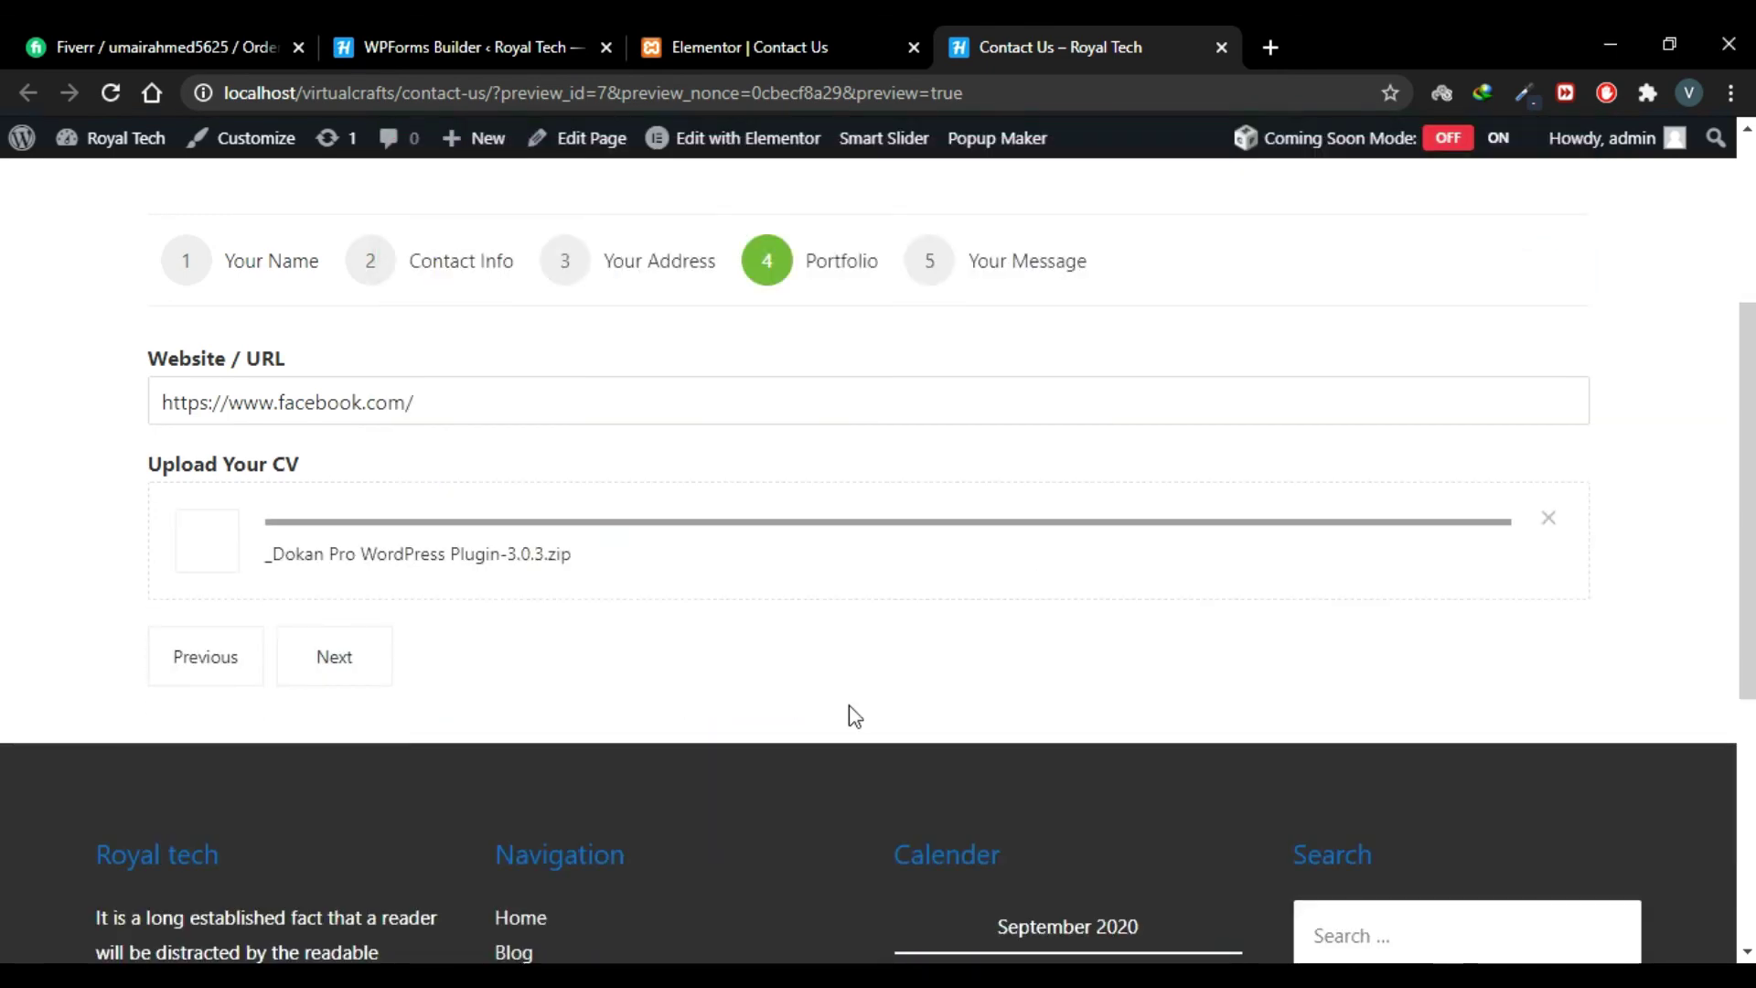
pyautogui.scroll(1, 695, 741)
# Step: Step back through the form to Contact Info, then forward again to Your Message
pyautogui.click(334, 778)
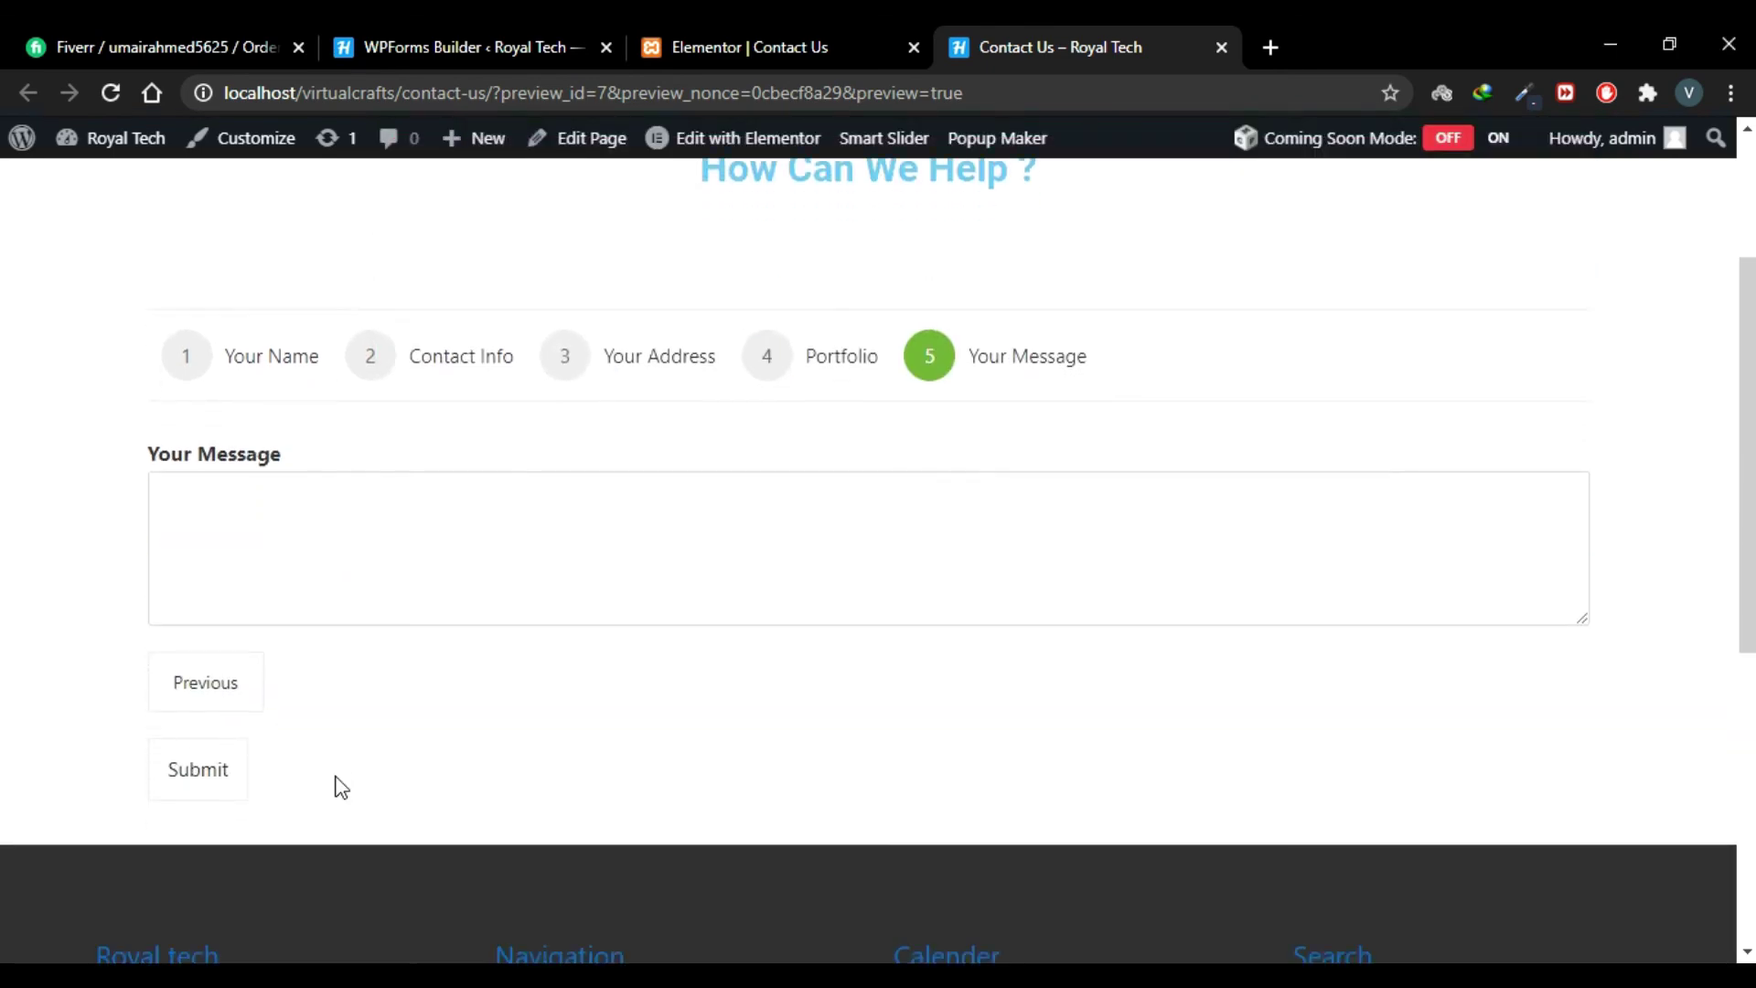
pyautogui.click(385, 562)
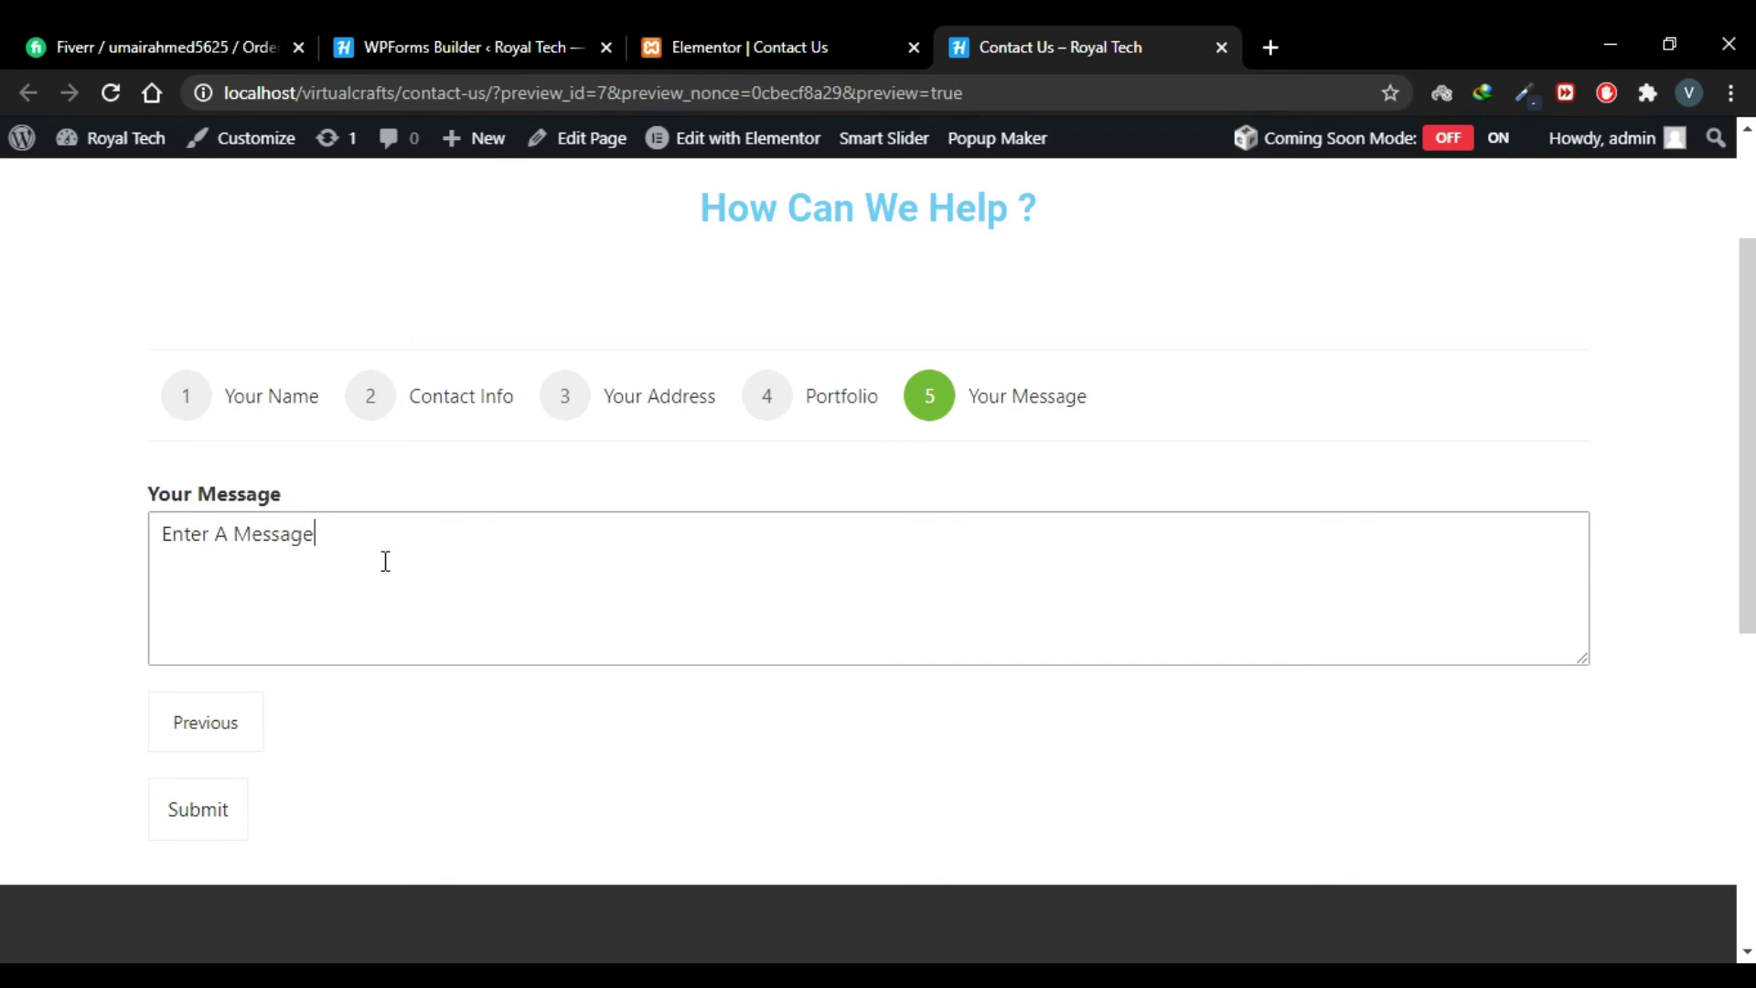
pyautogui.click(240, 726)
pyautogui.click(216, 674)
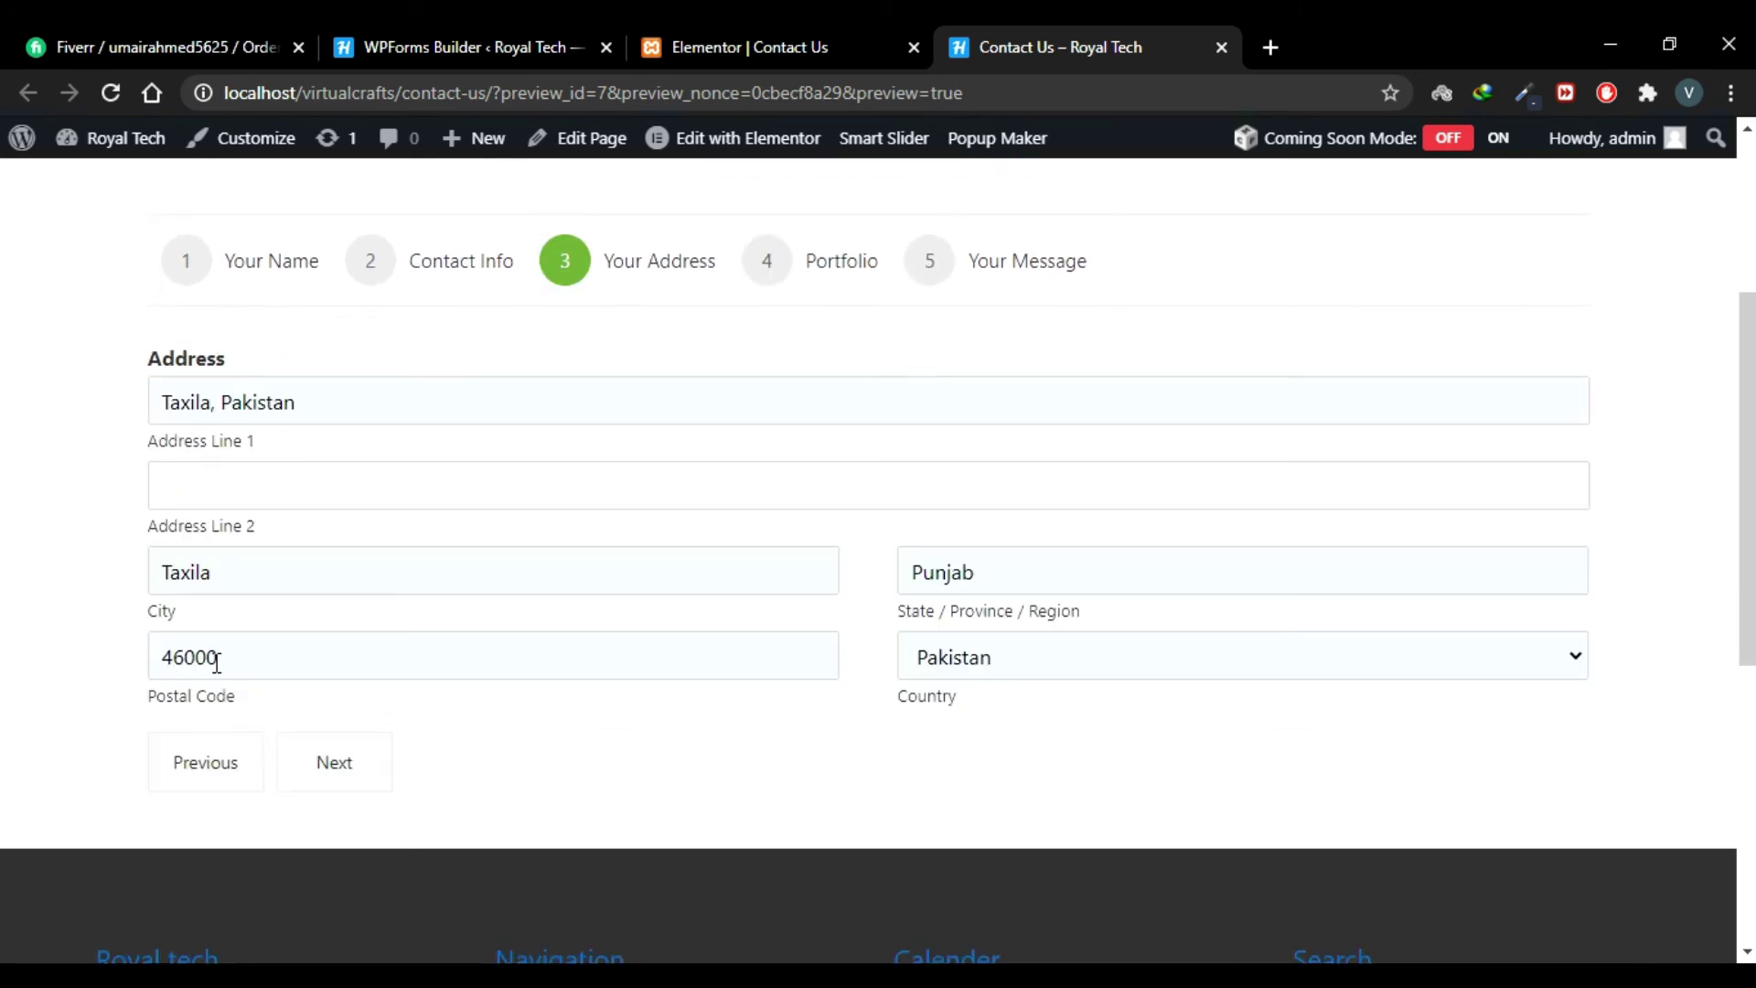
pyautogui.click(203, 773)
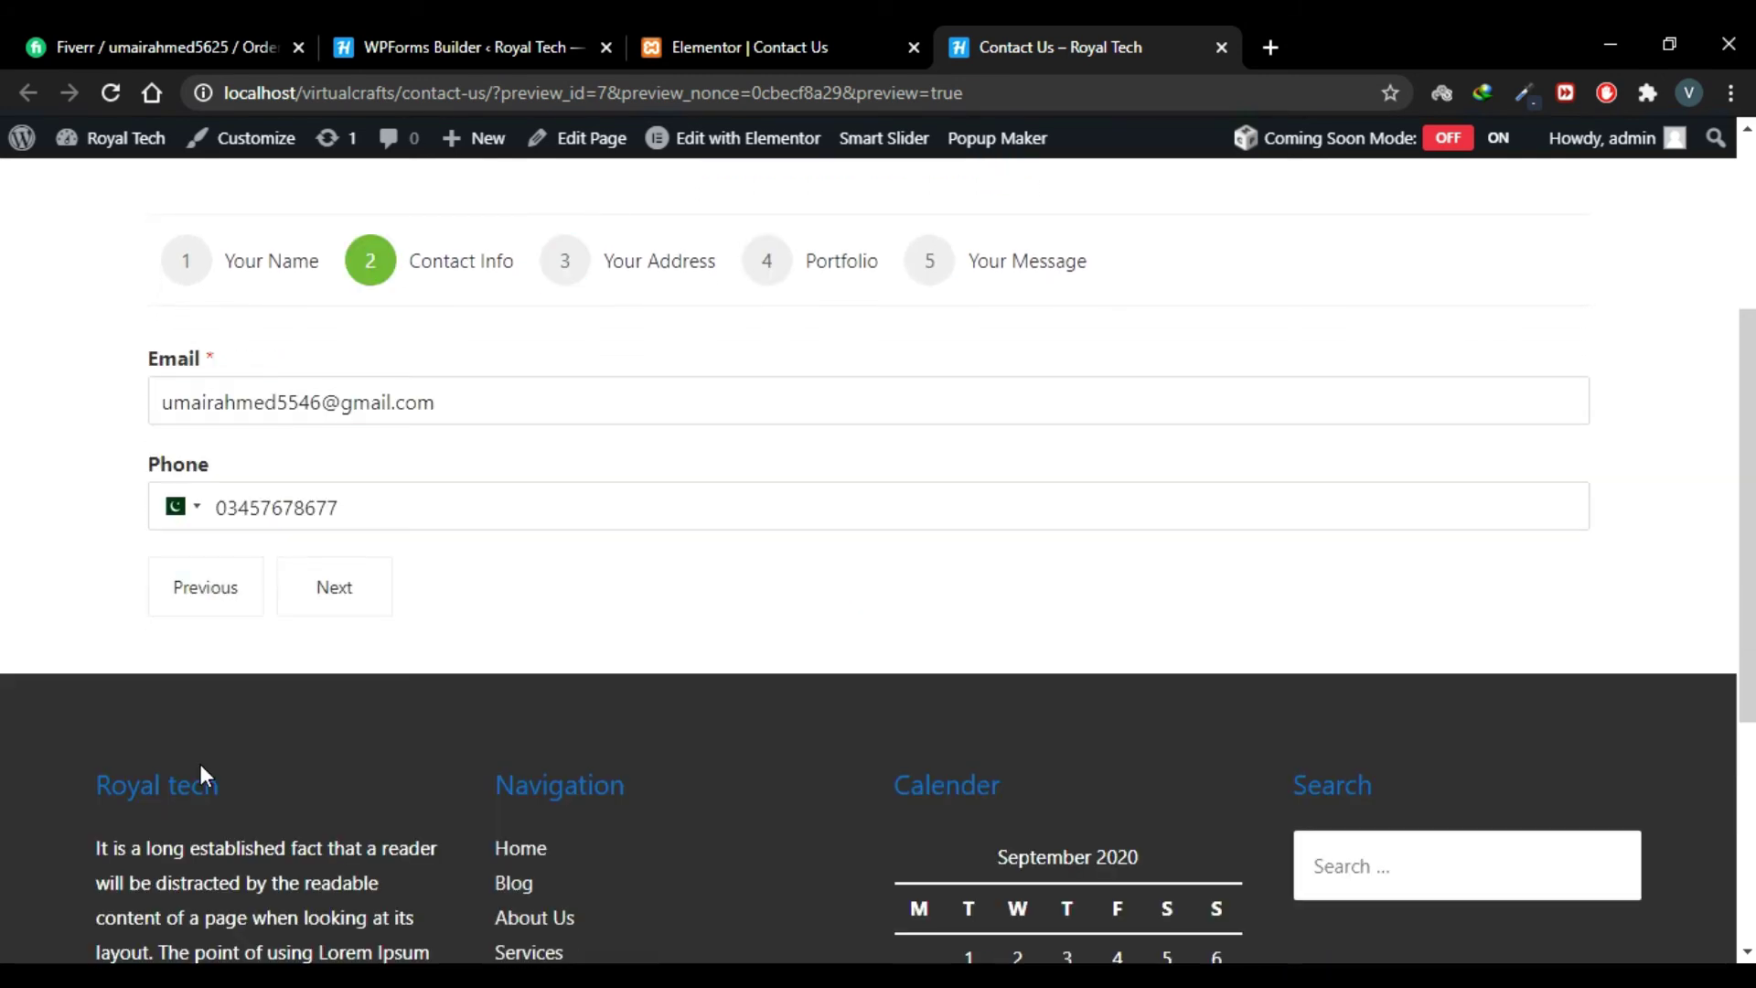
pyautogui.click(351, 622)
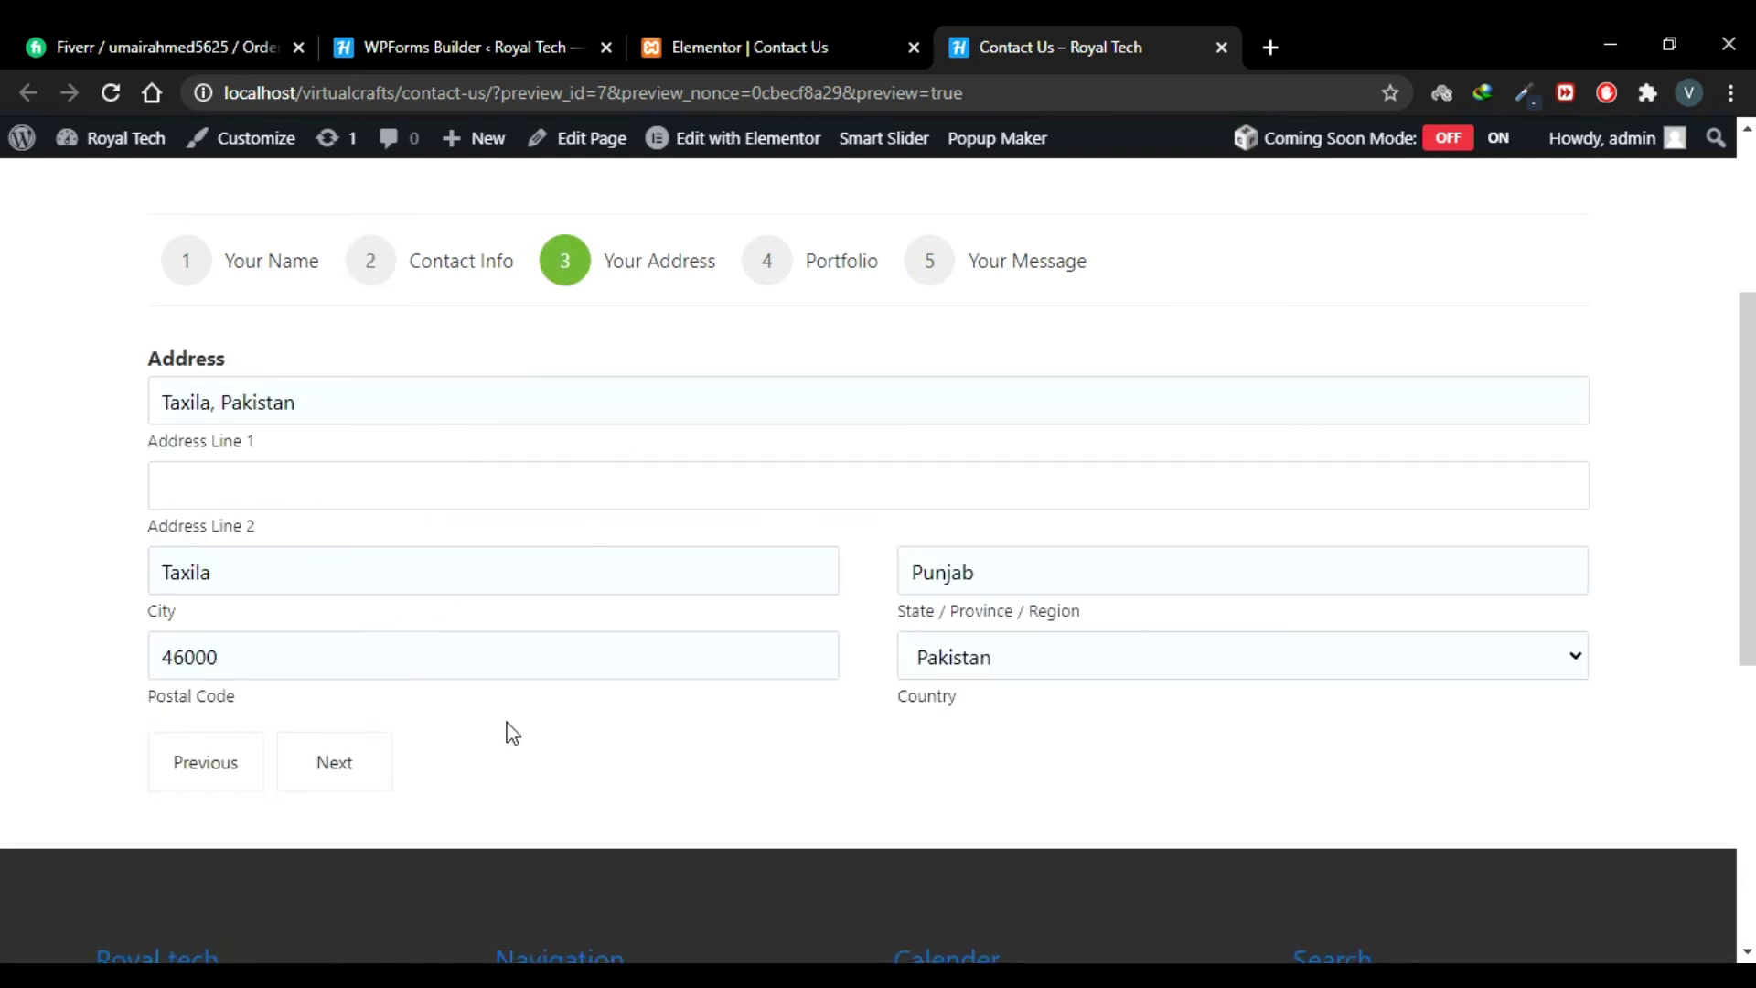
pyautogui.click(355, 750)
pyautogui.click(361, 663)
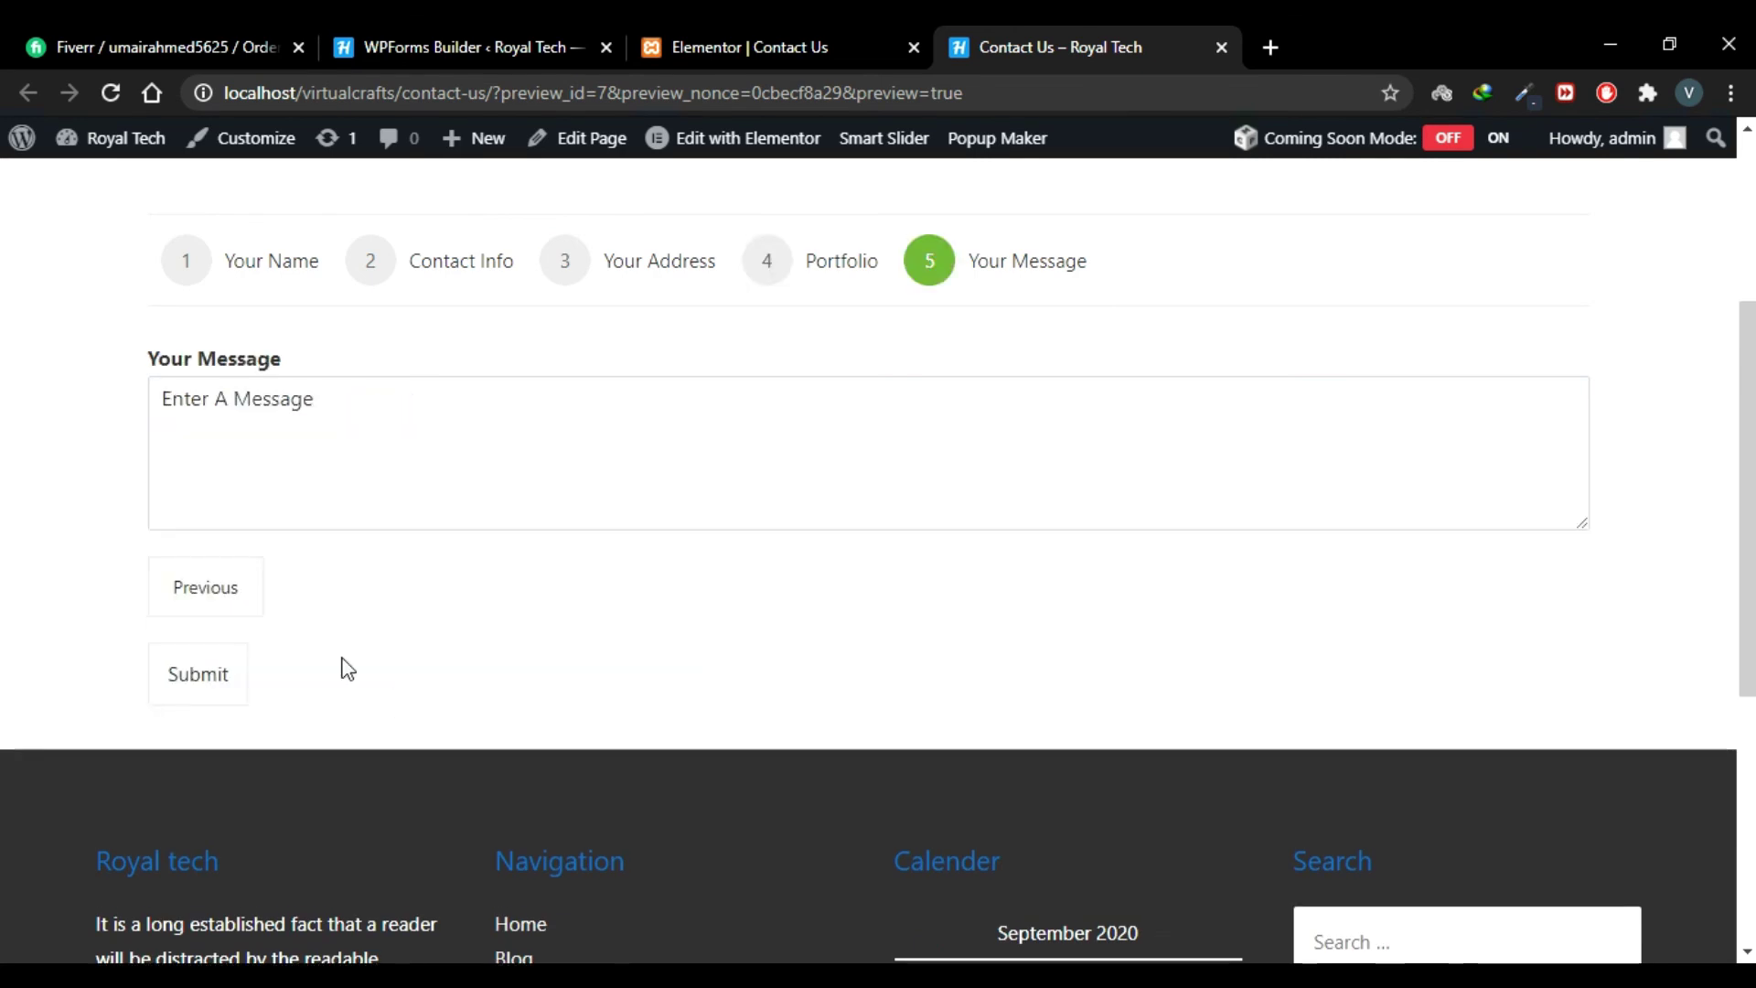
pyautogui.scroll(2, 307, 651)
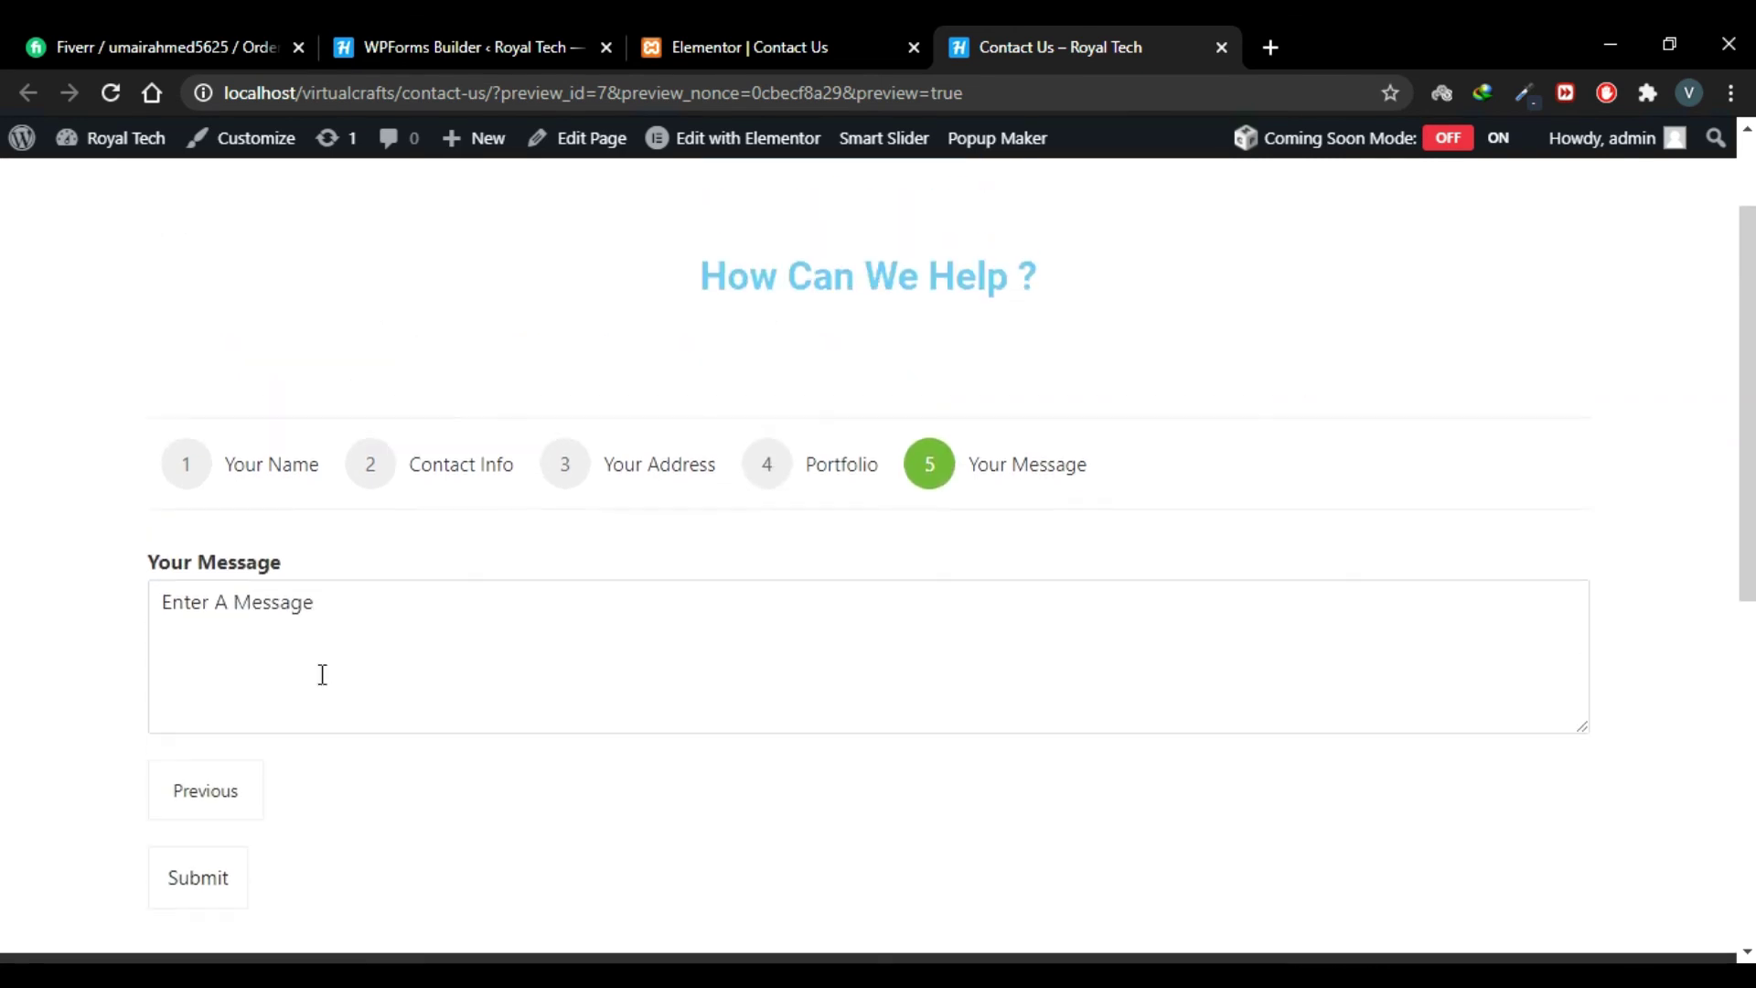
# Step: Submit the form, check the 'Thanks for contacting us!' message, and return to the builder
pyautogui.click(181, 891)
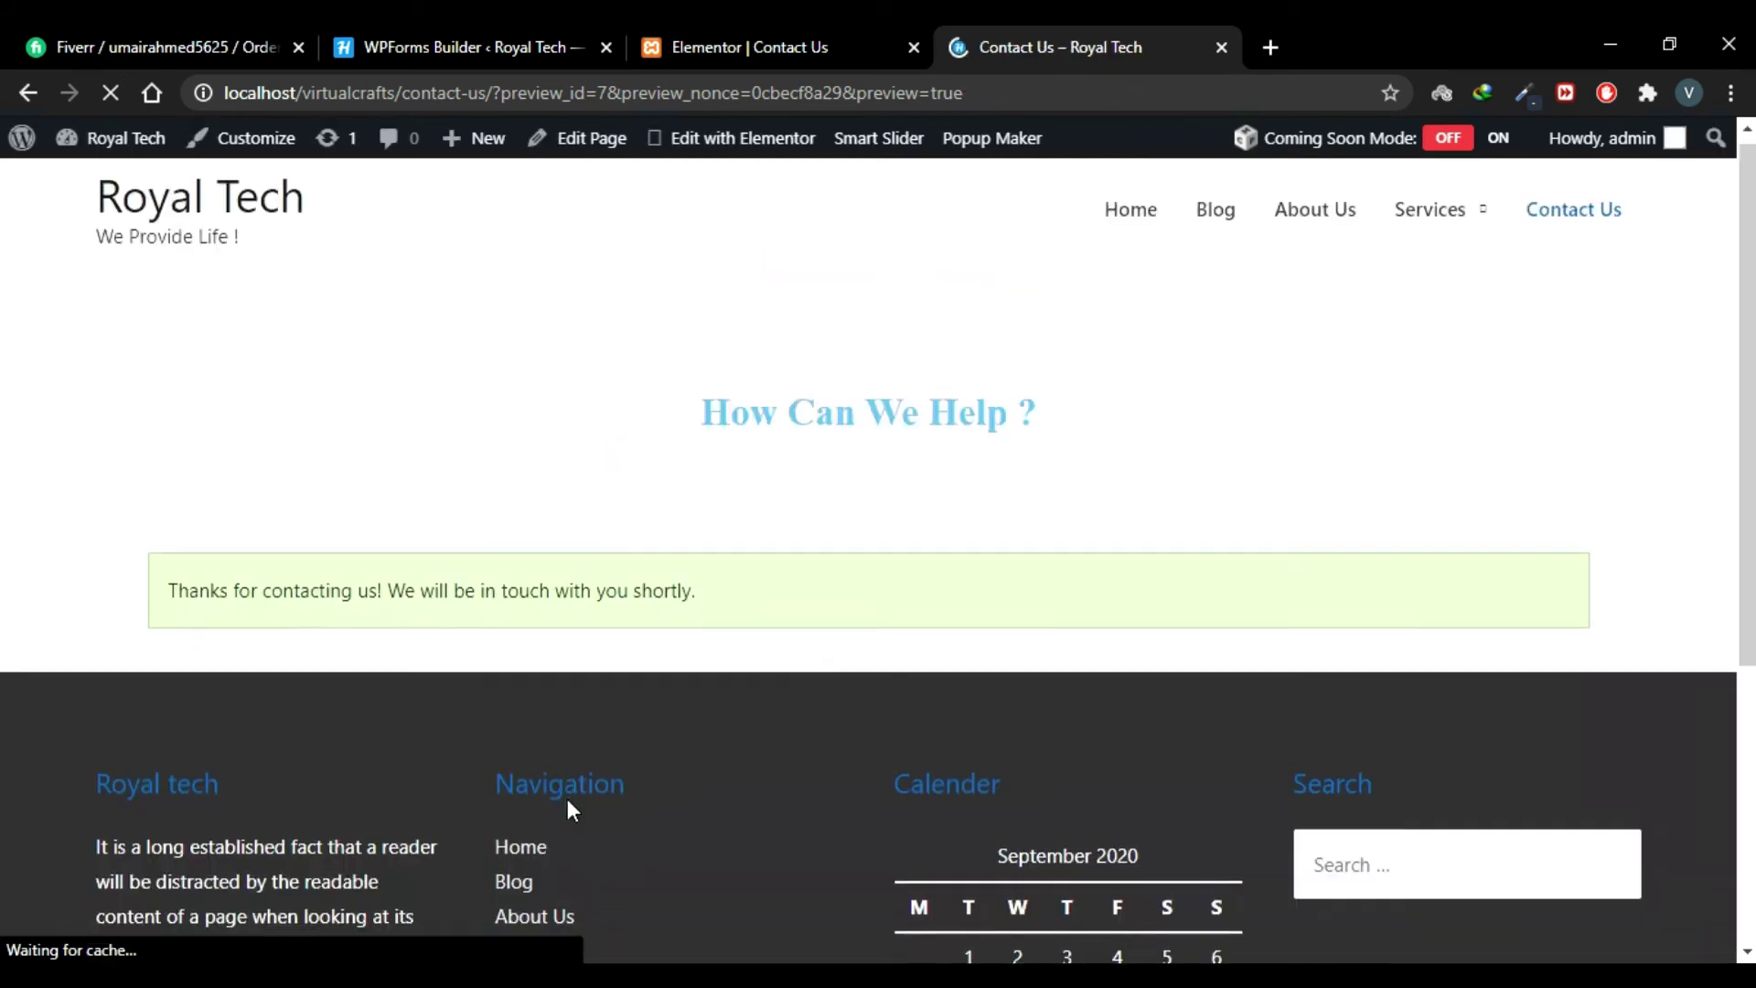
pyautogui.tripleClick(424, 615)
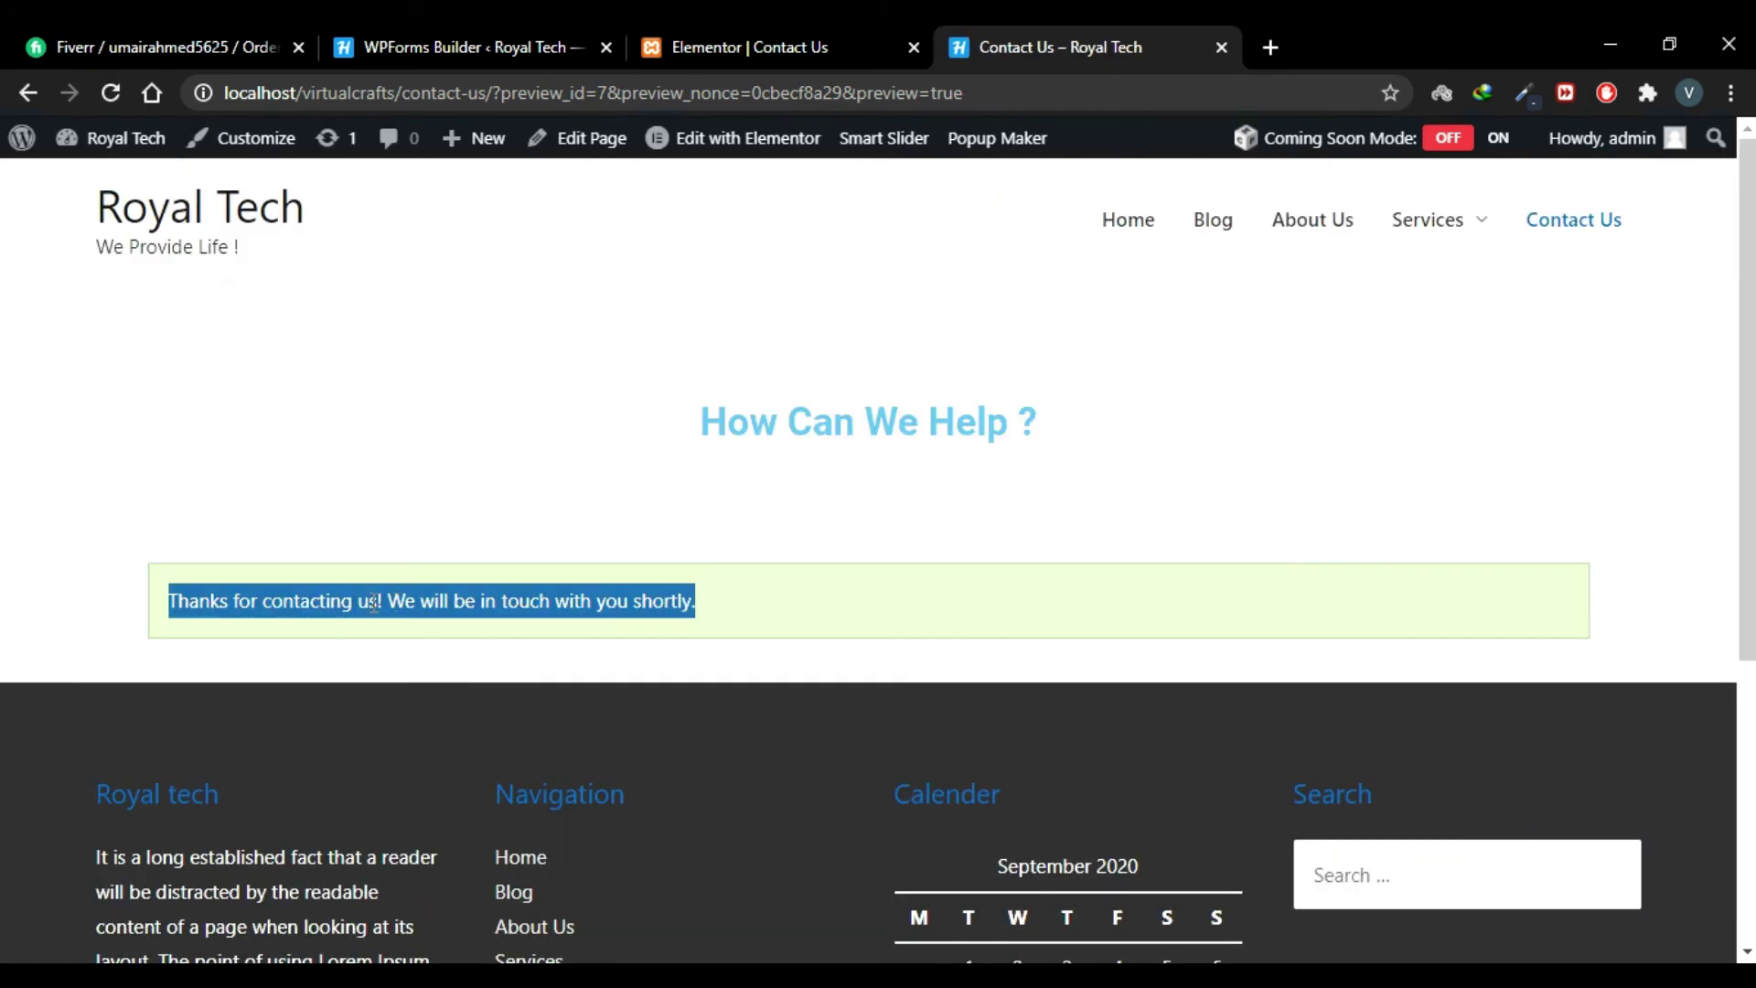
pyautogui.click(5, 448)
pyautogui.moveTo(174, 611); pyautogui.dragTo(753, 615)
pyautogui.click(753, 616)
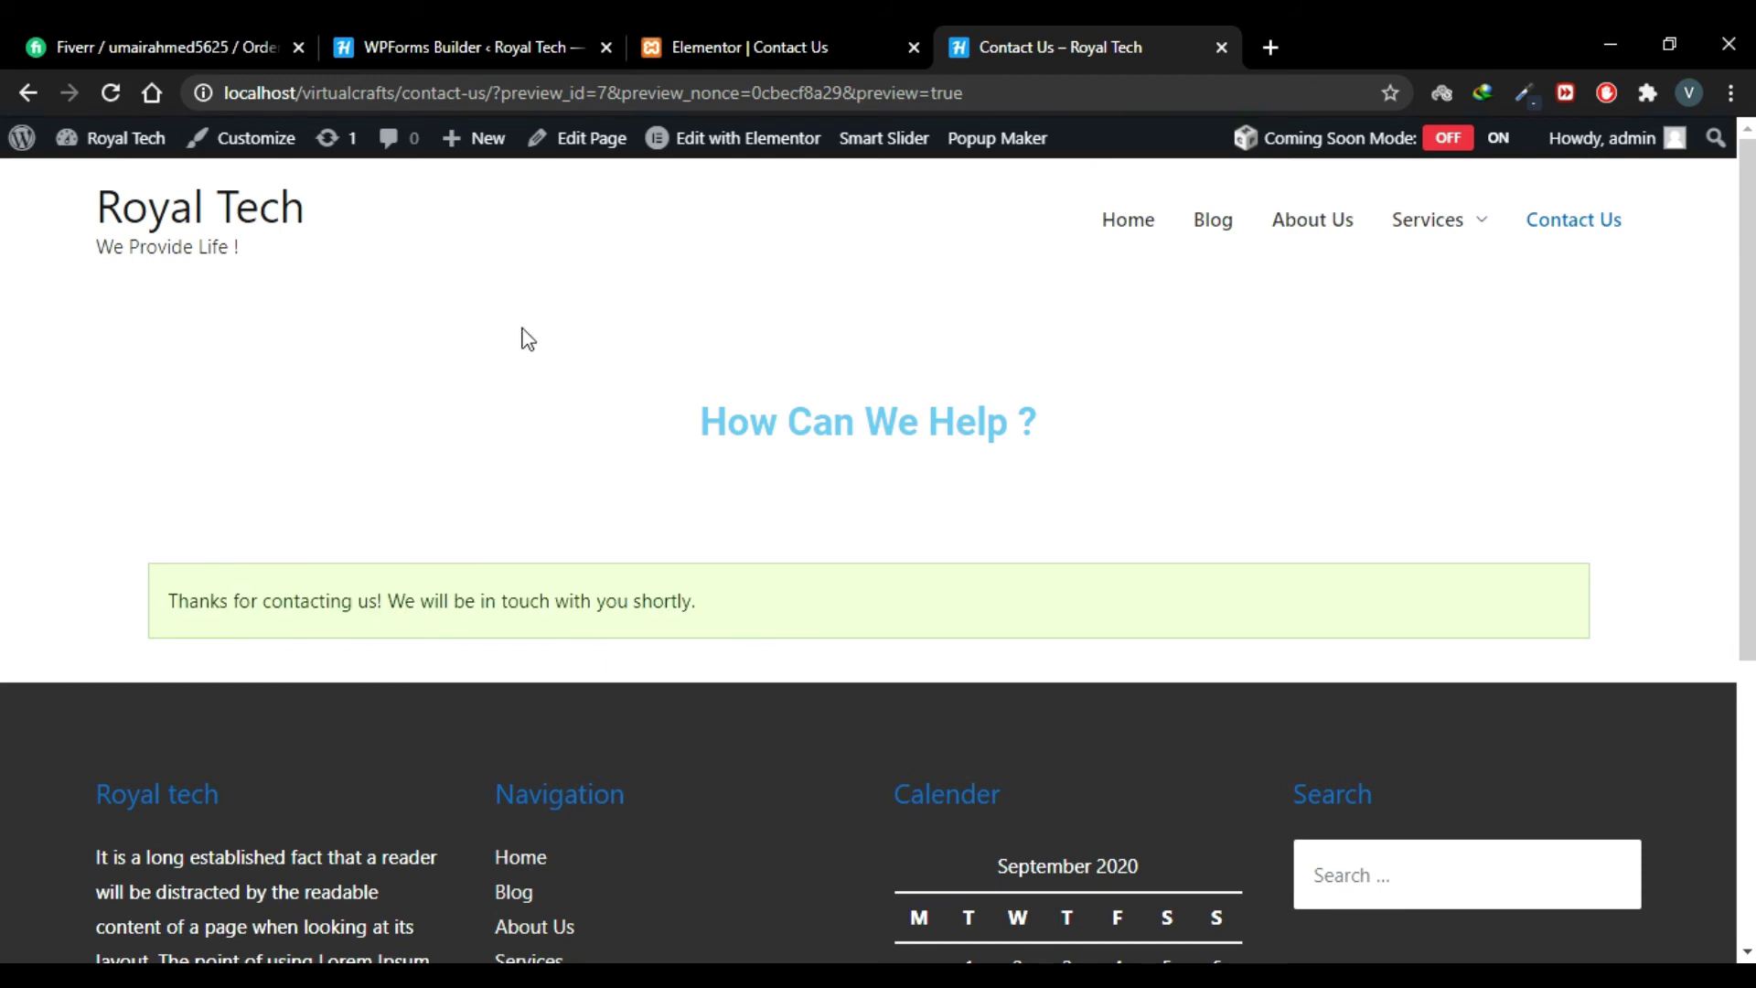
pyautogui.click(499, 35)
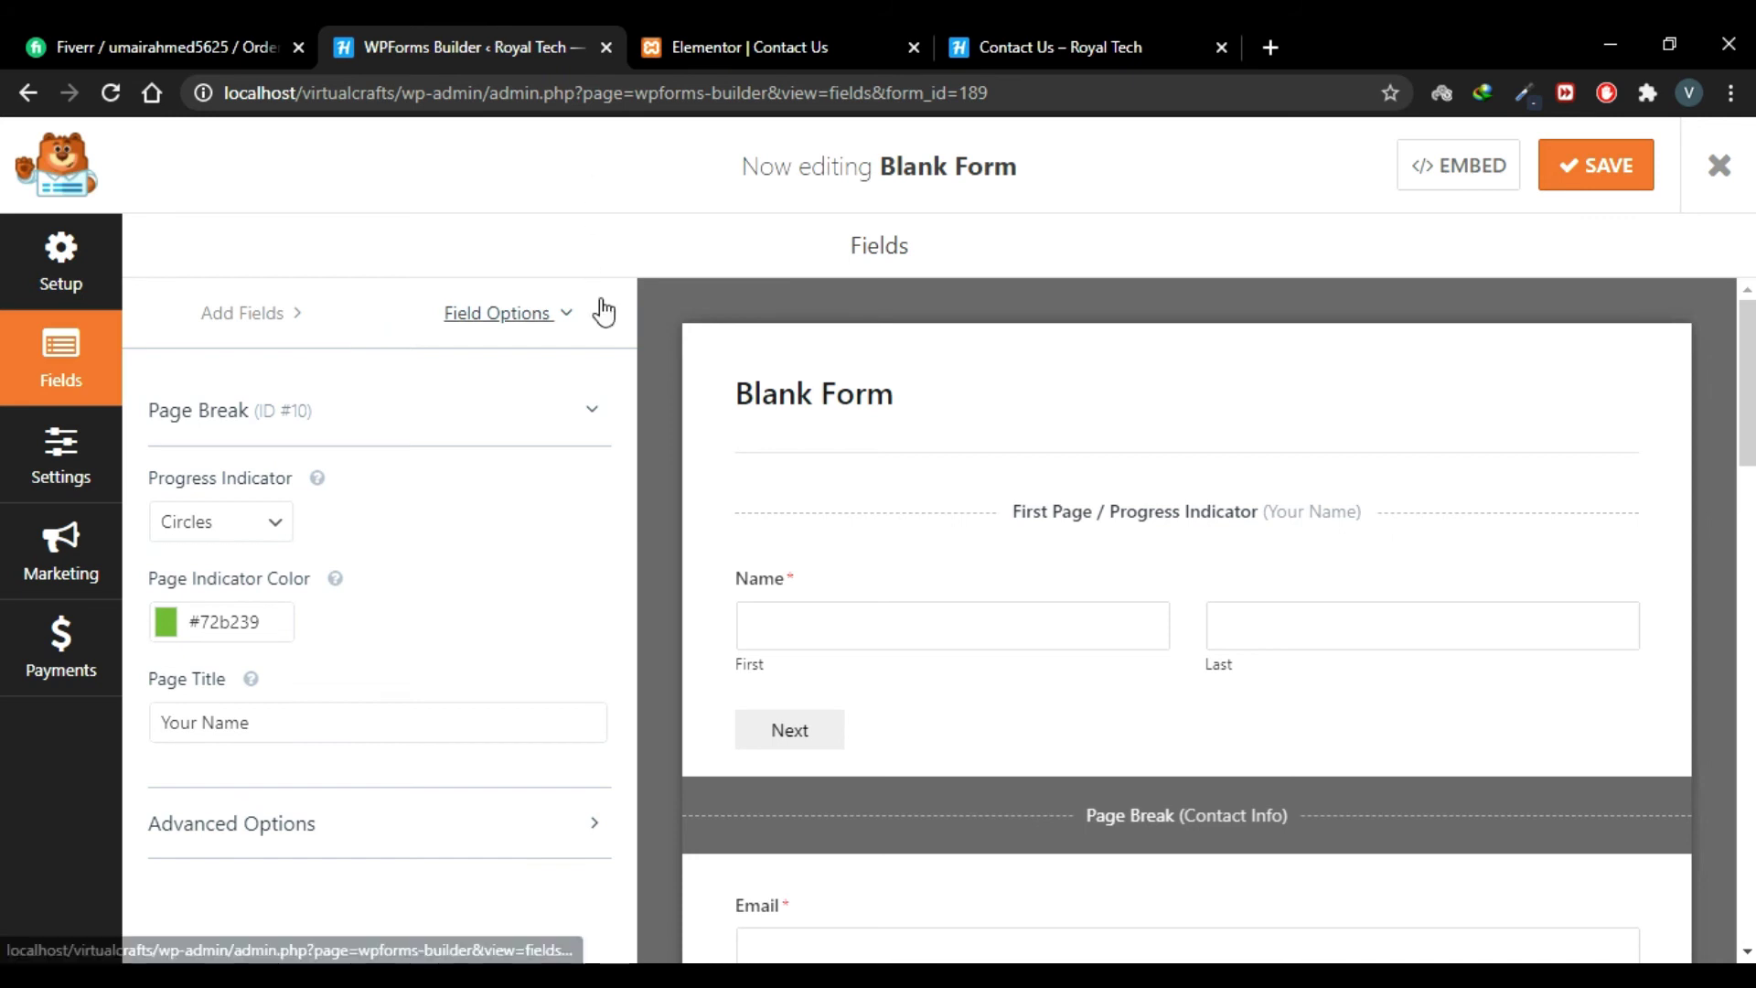
# Step: Set the progress indicator to Progress Bar and save the form
pyautogui.scroll(-1, 653, 475)
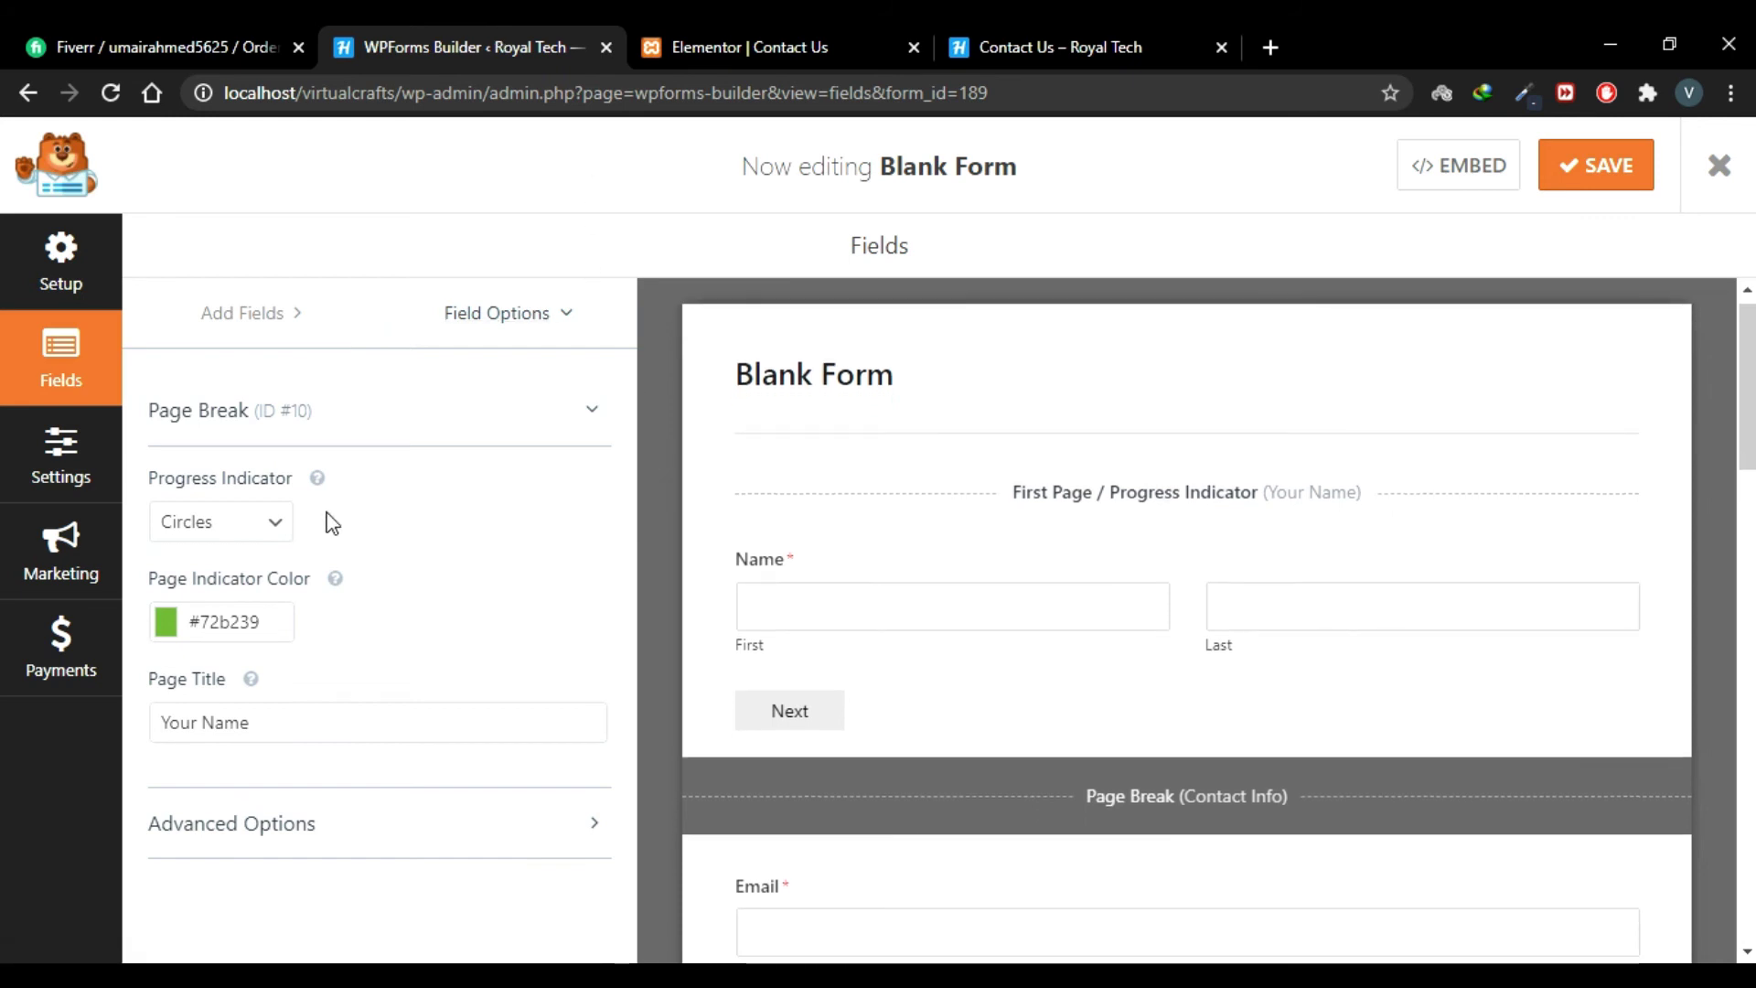
pyautogui.click(266, 521)
pyautogui.click(202, 608)
pyautogui.click(266, 526)
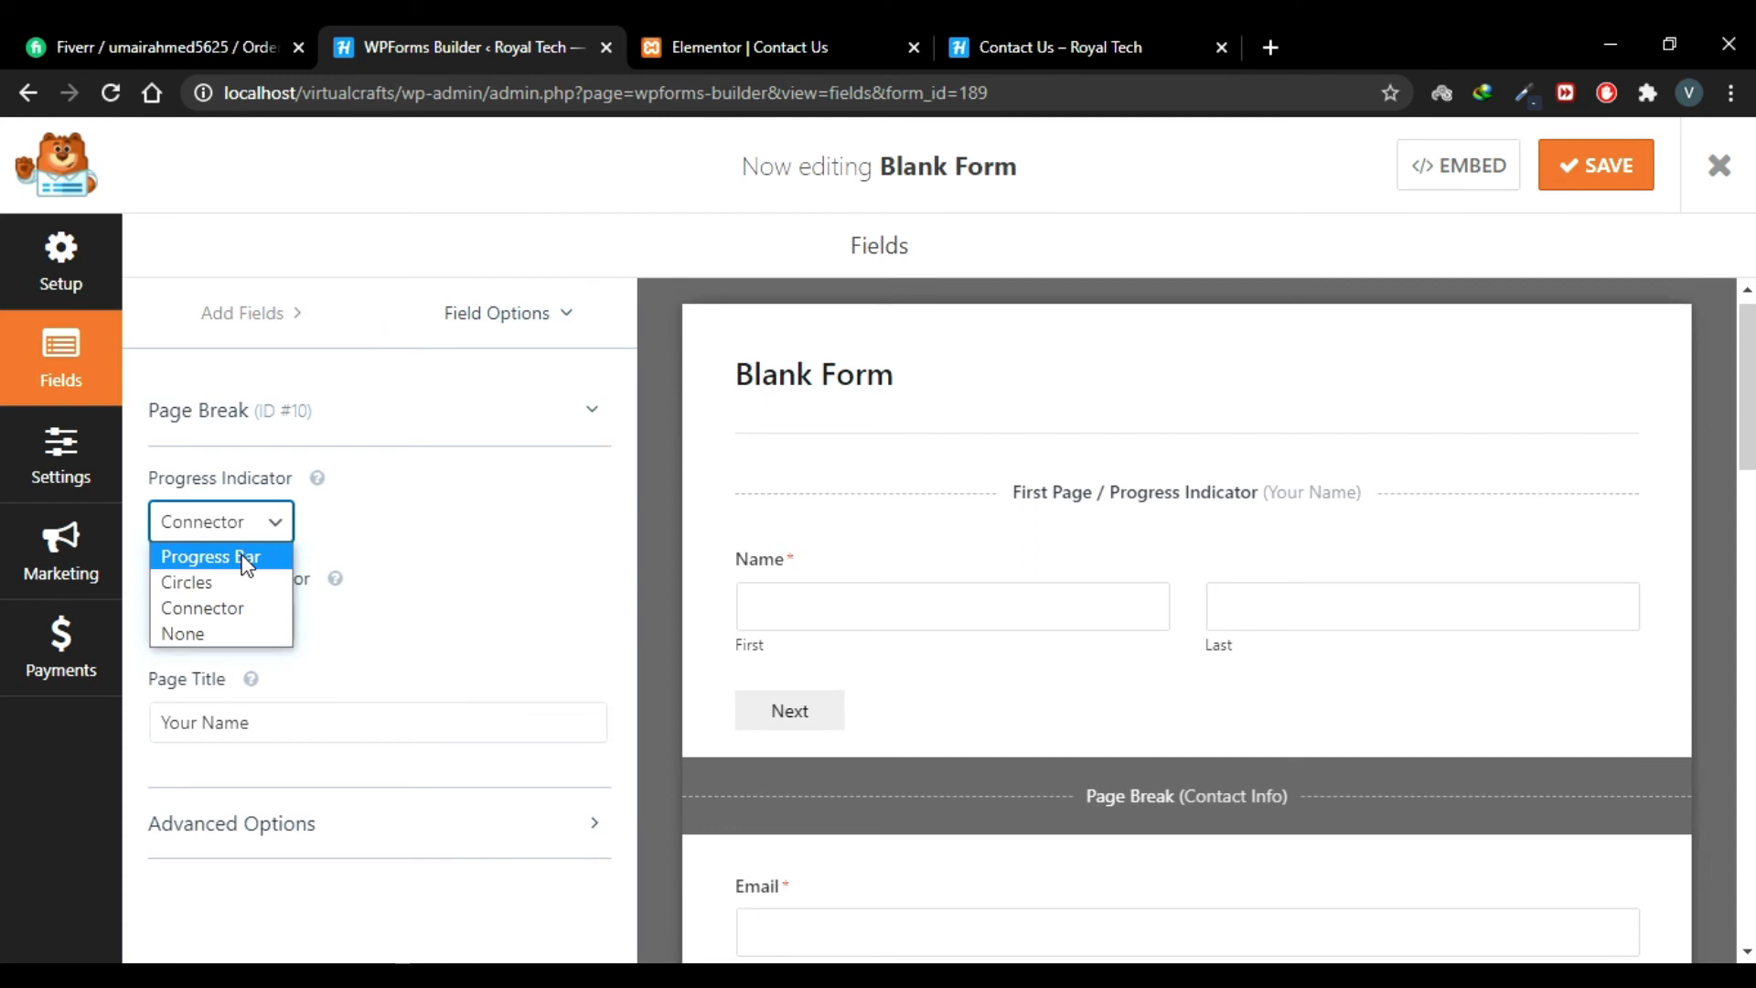
pyautogui.click(247, 557)
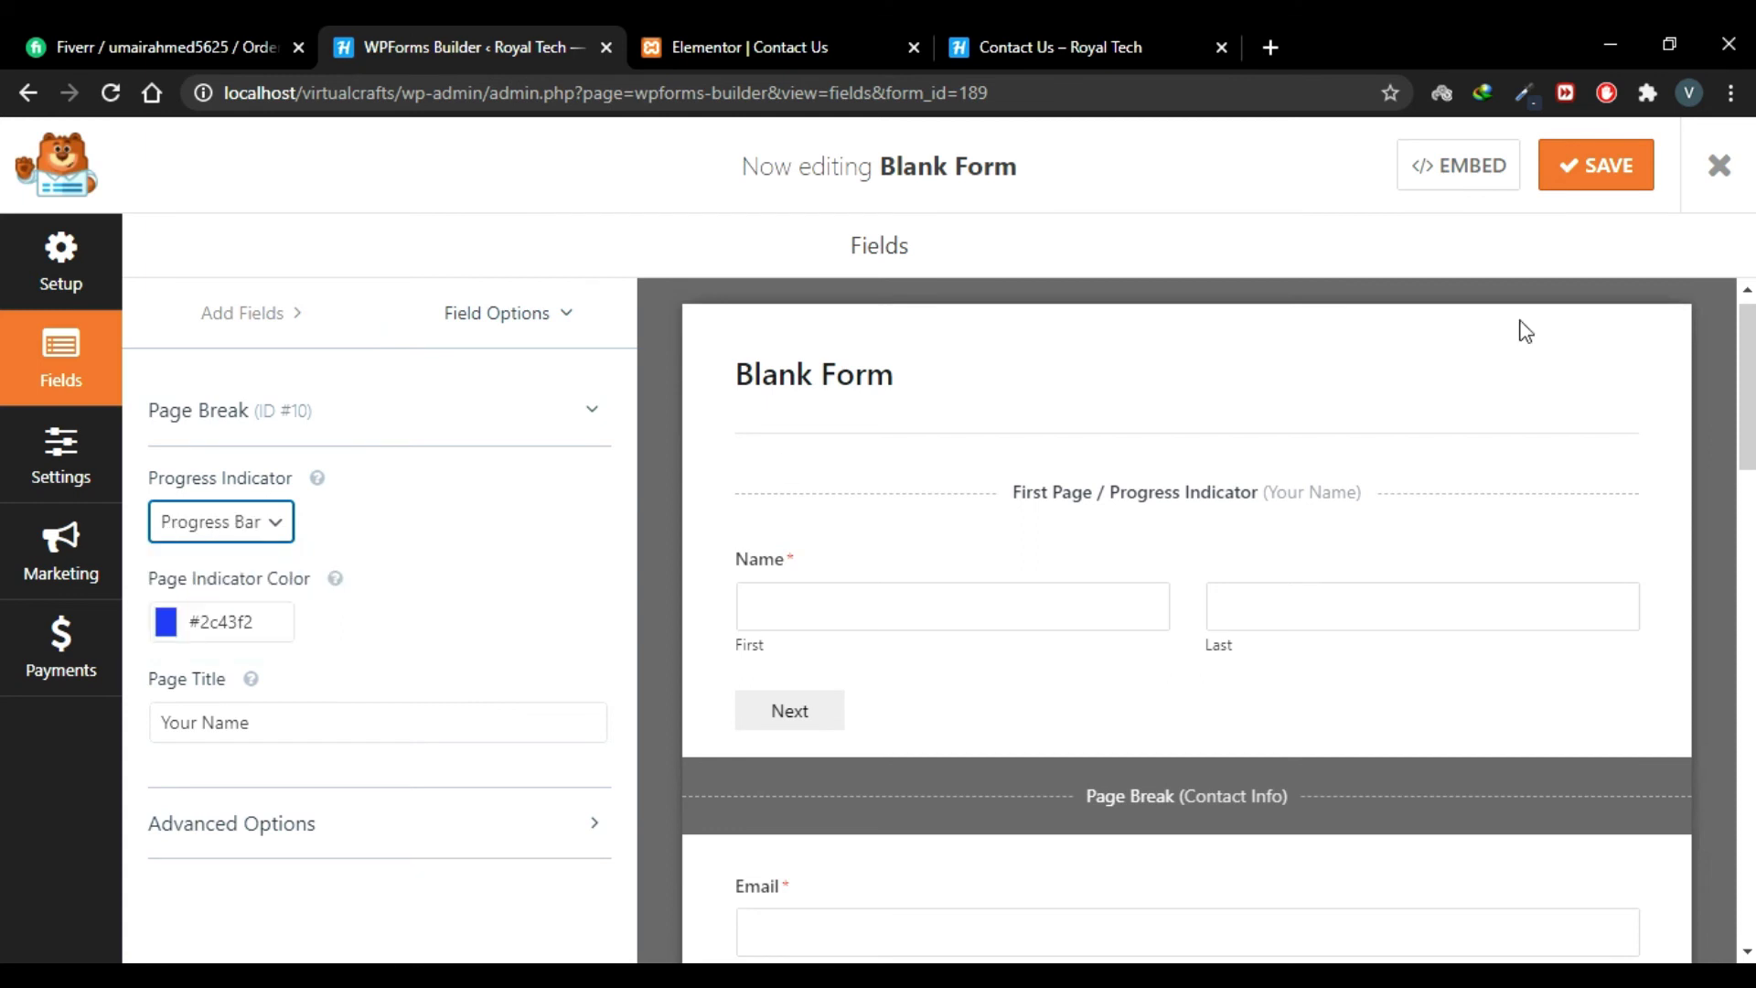
pyautogui.click(1588, 169)
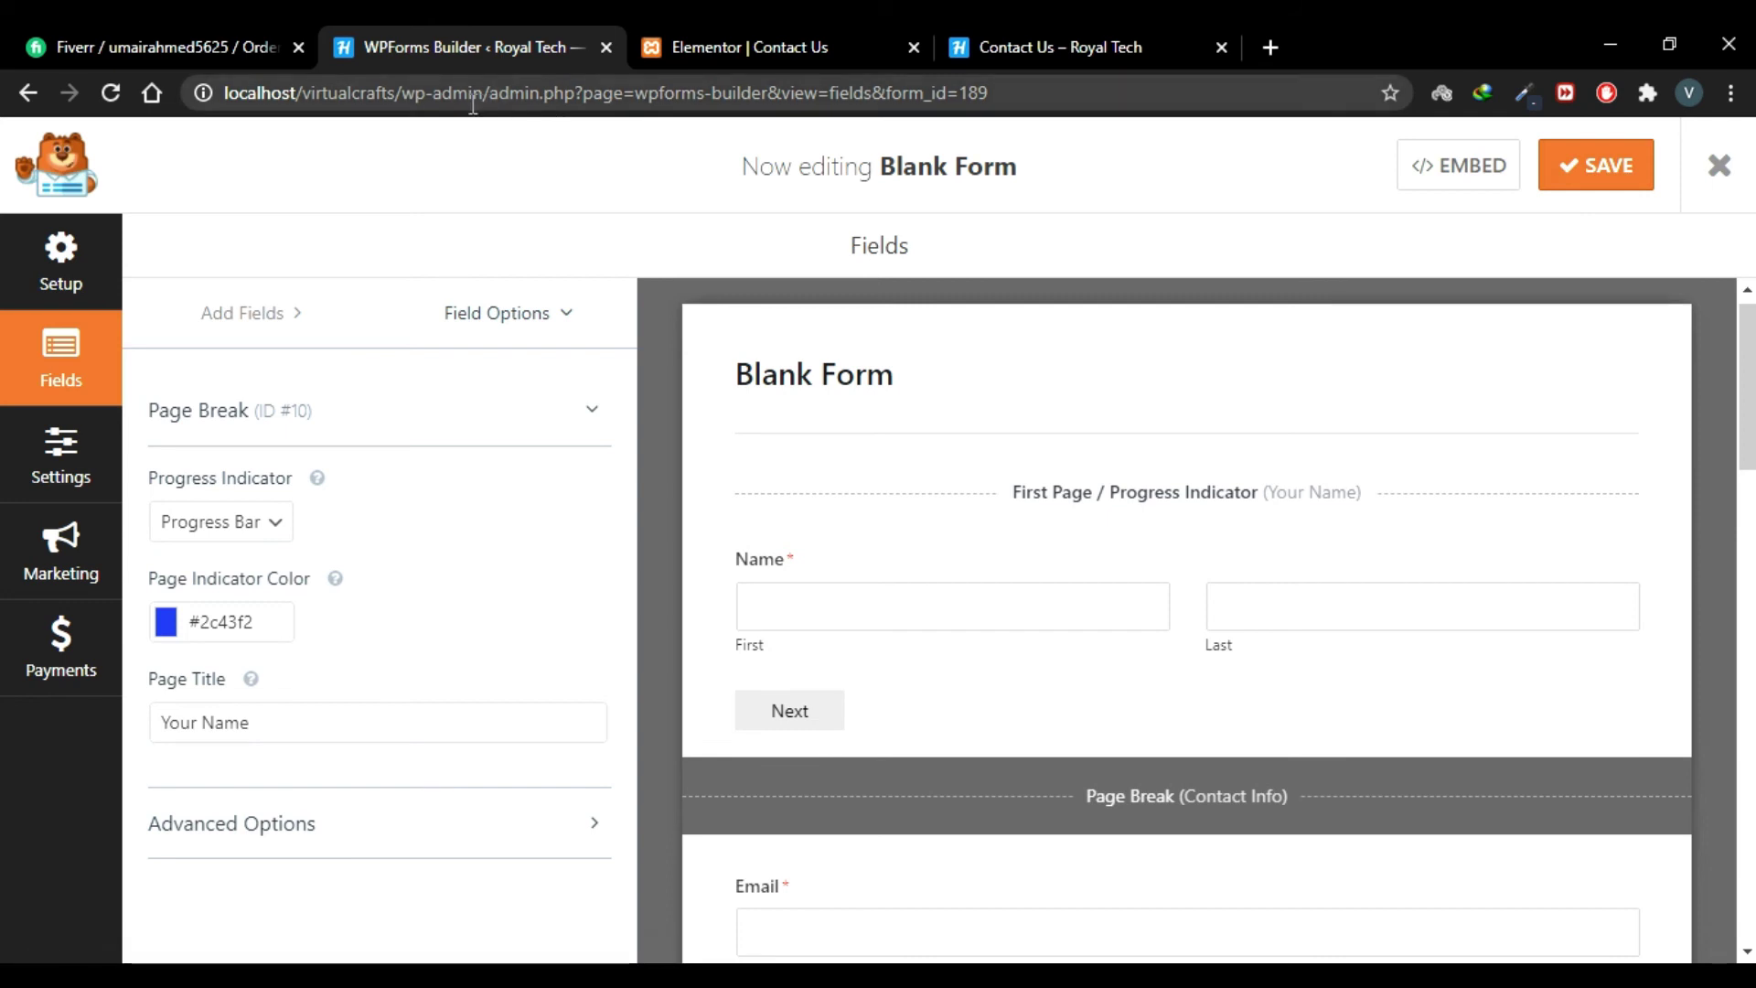
# Step: Select the site's base URL and bring up Chrome's taskbar jump list
pyautogui.moveTo(397, 92); pyautogui.dragTo(222, 95)
pyautogui.hotkey('ctrl', 'c')
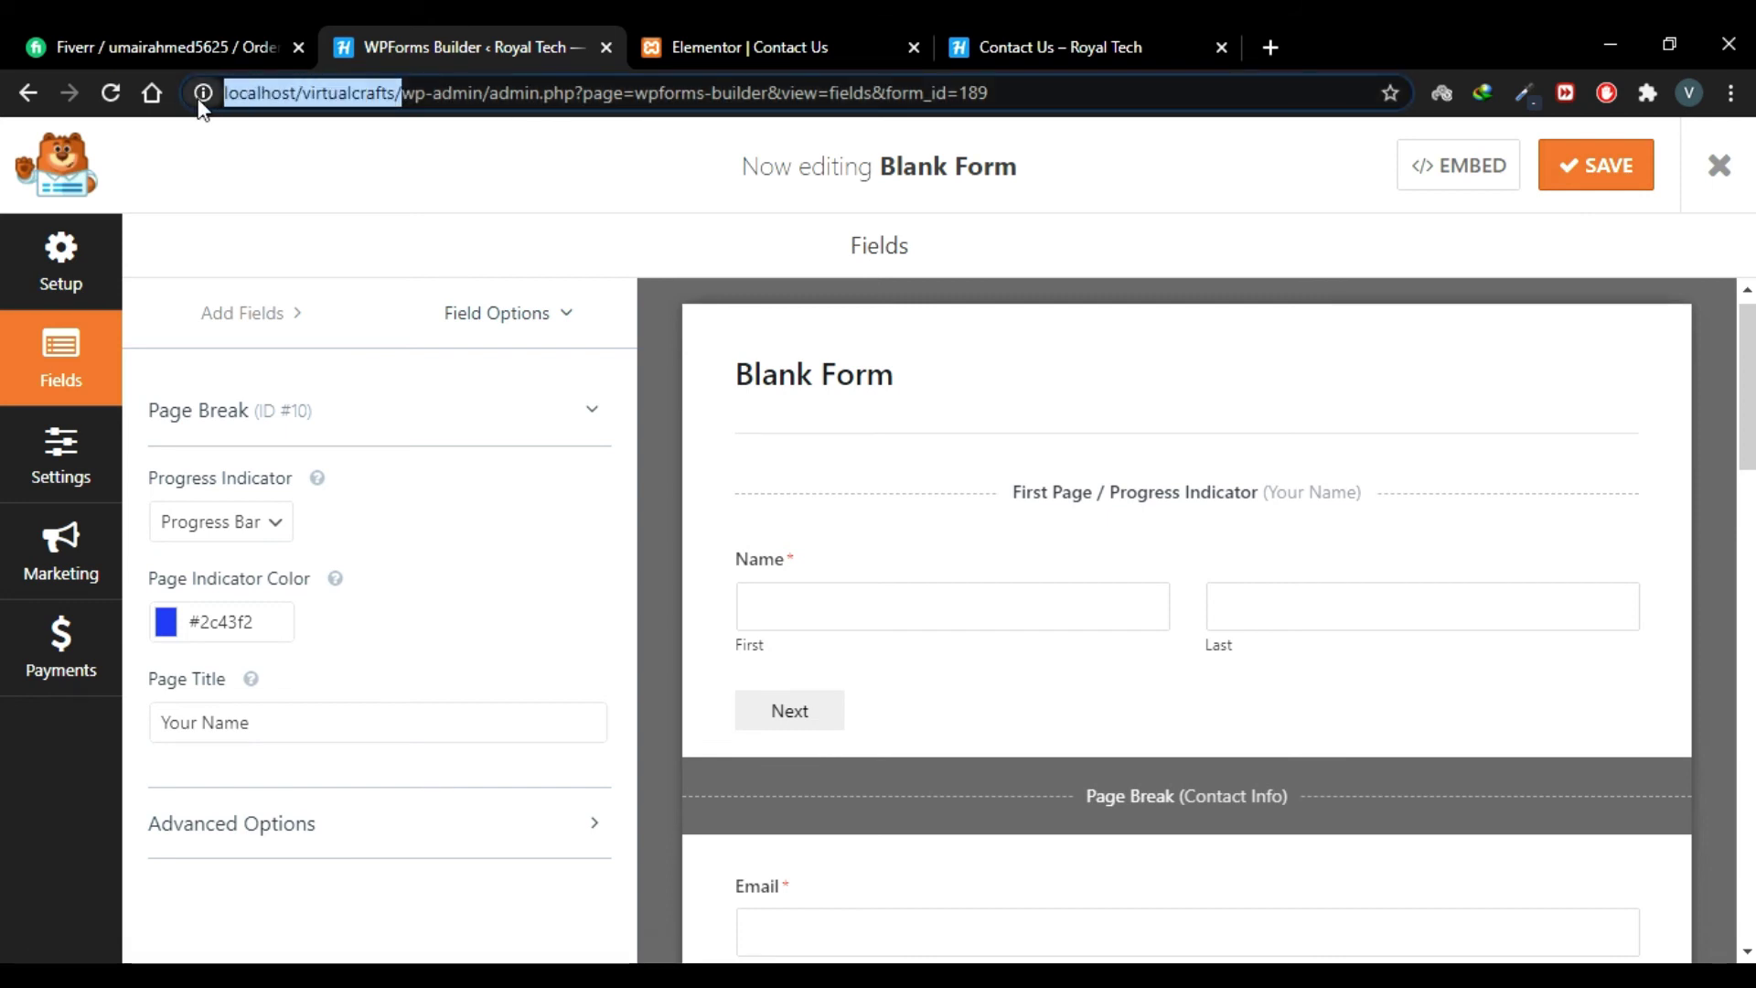
pyautogui.click(249, 972)
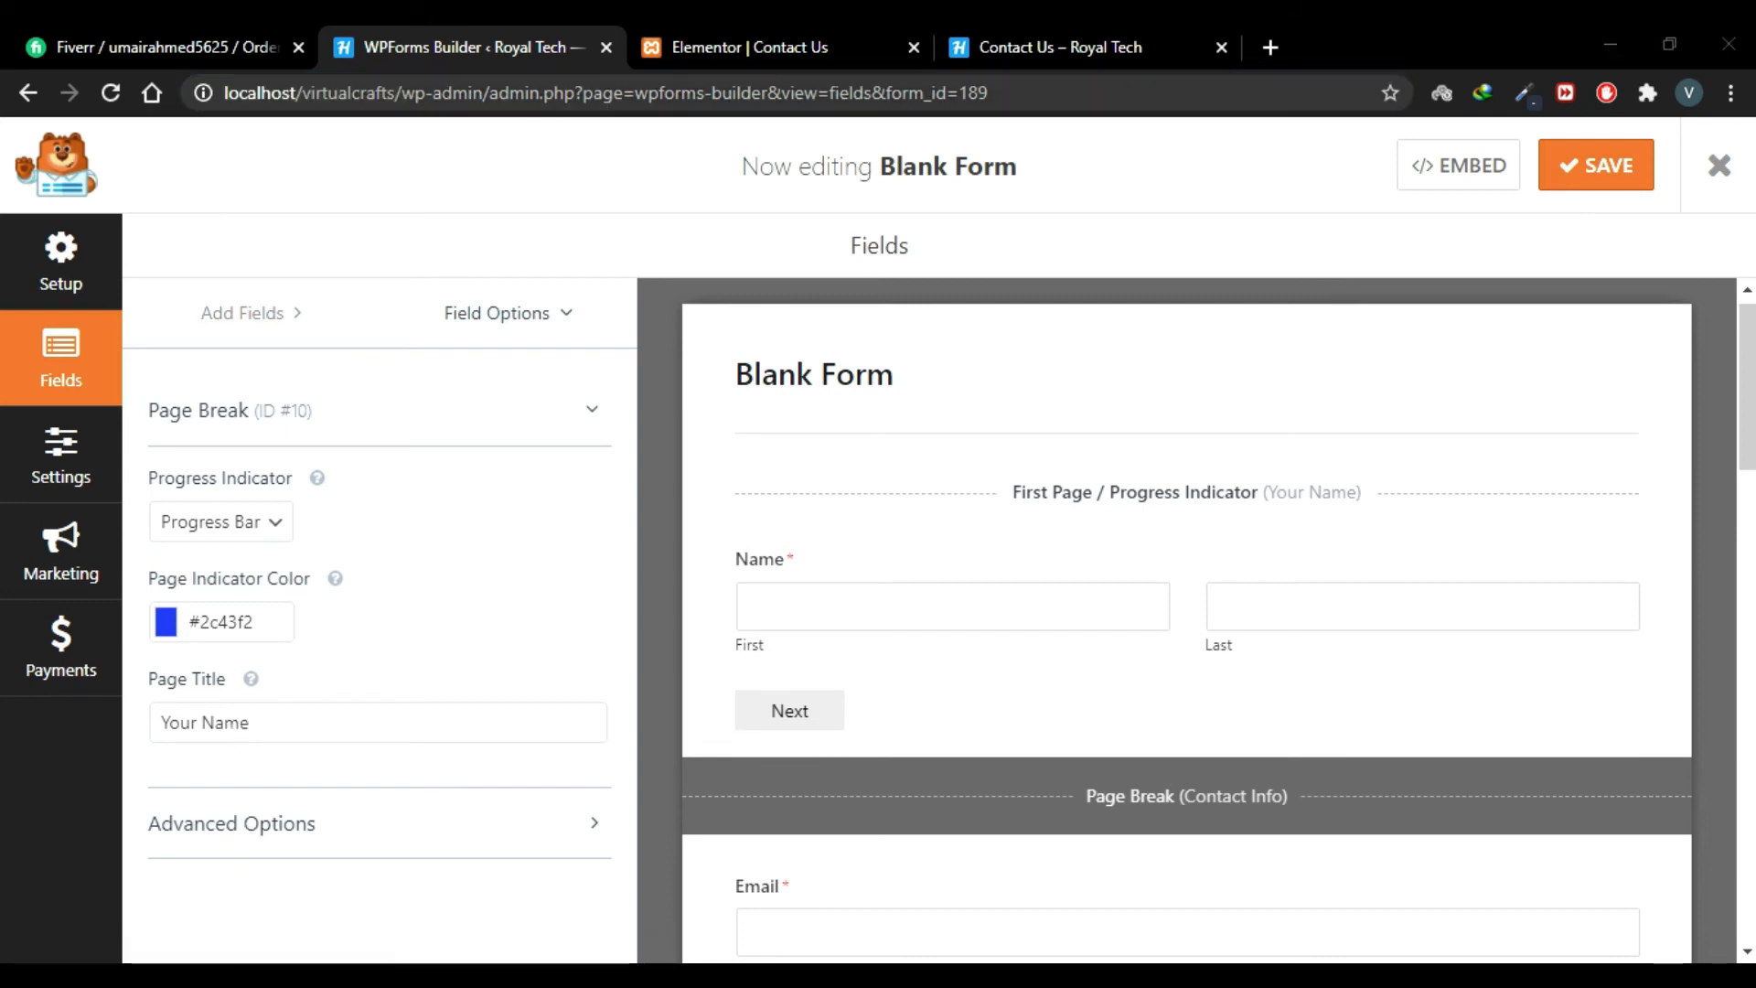
pyautogui.rightClick(249, 974)
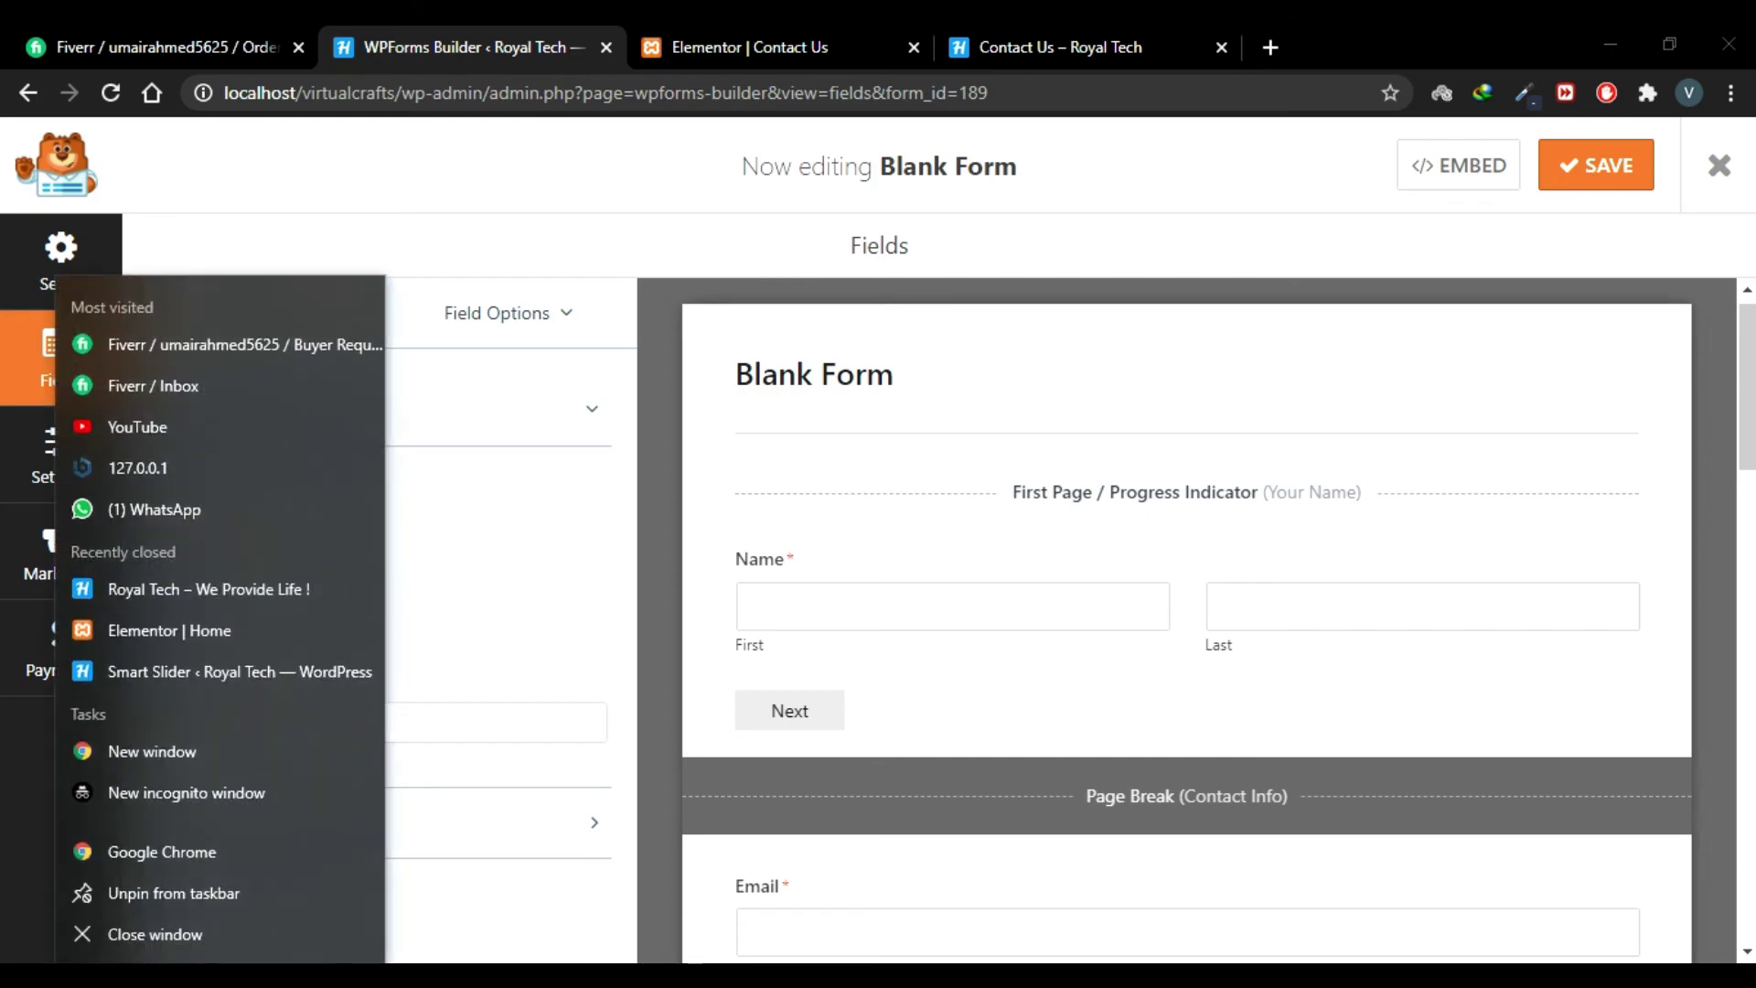
# Step: Load the pasted site URL in an incognito window and go to Contact Us
pyautogui.click(266, 789)
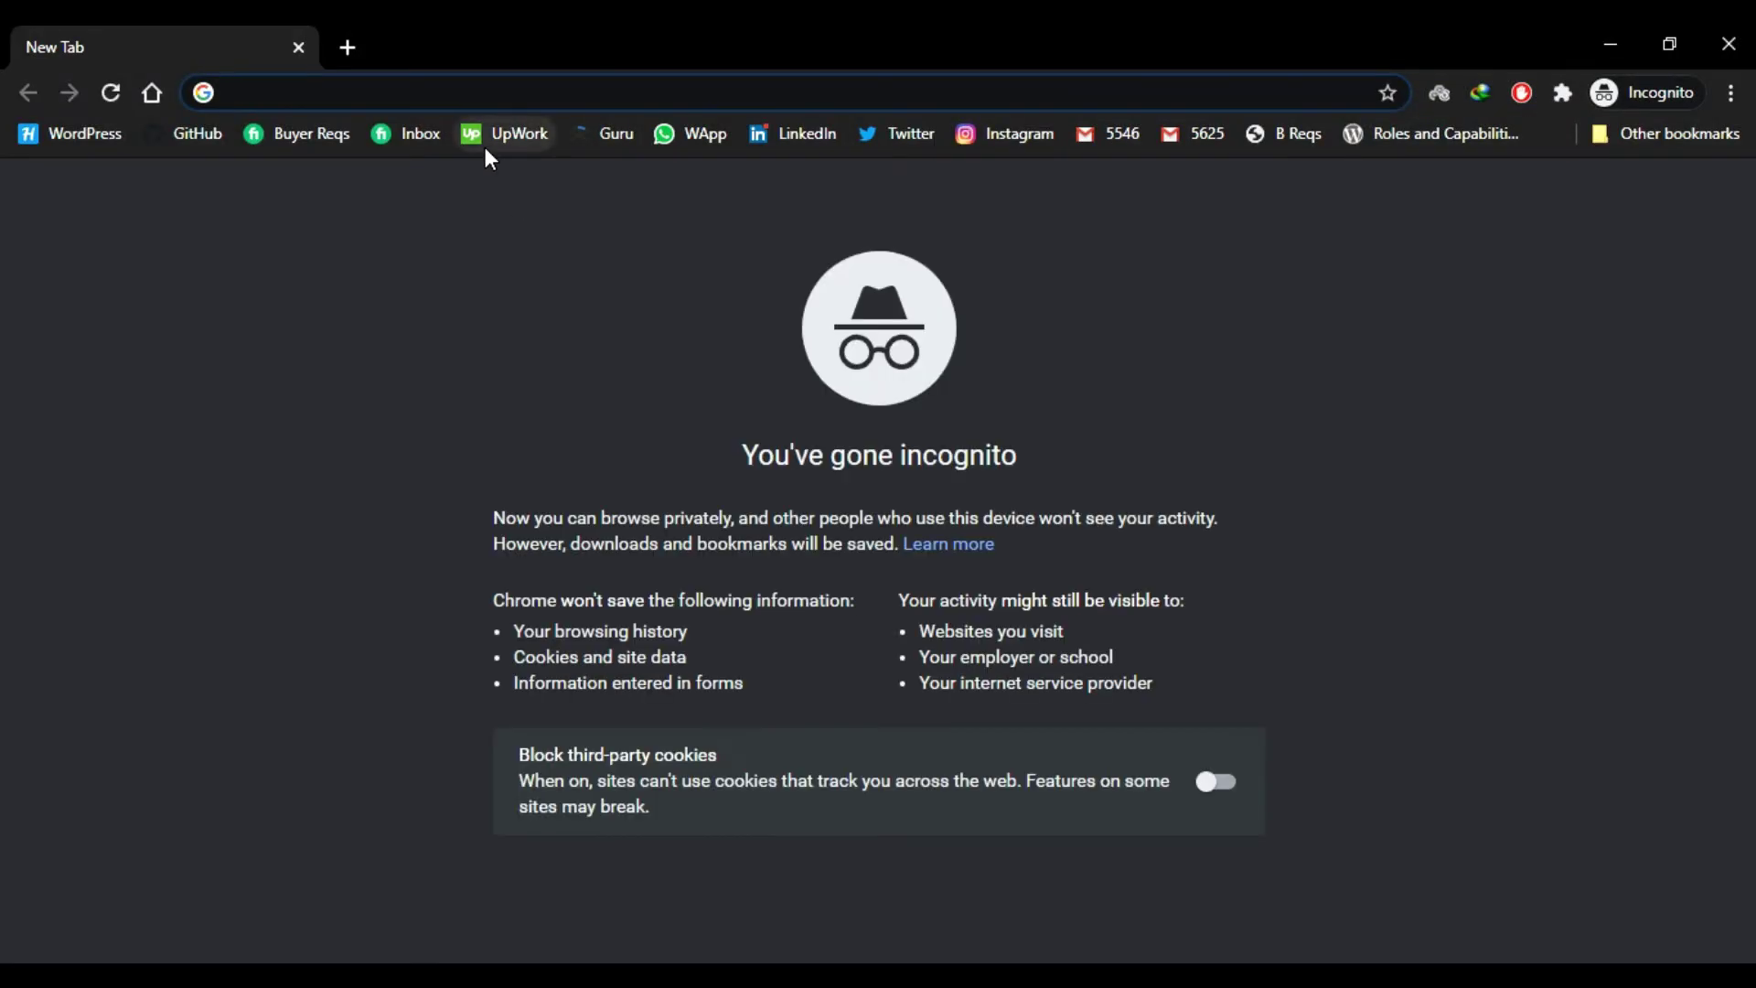
pyautogui.hotkey('ctrl', 'v')
pyautogui.press('Return')
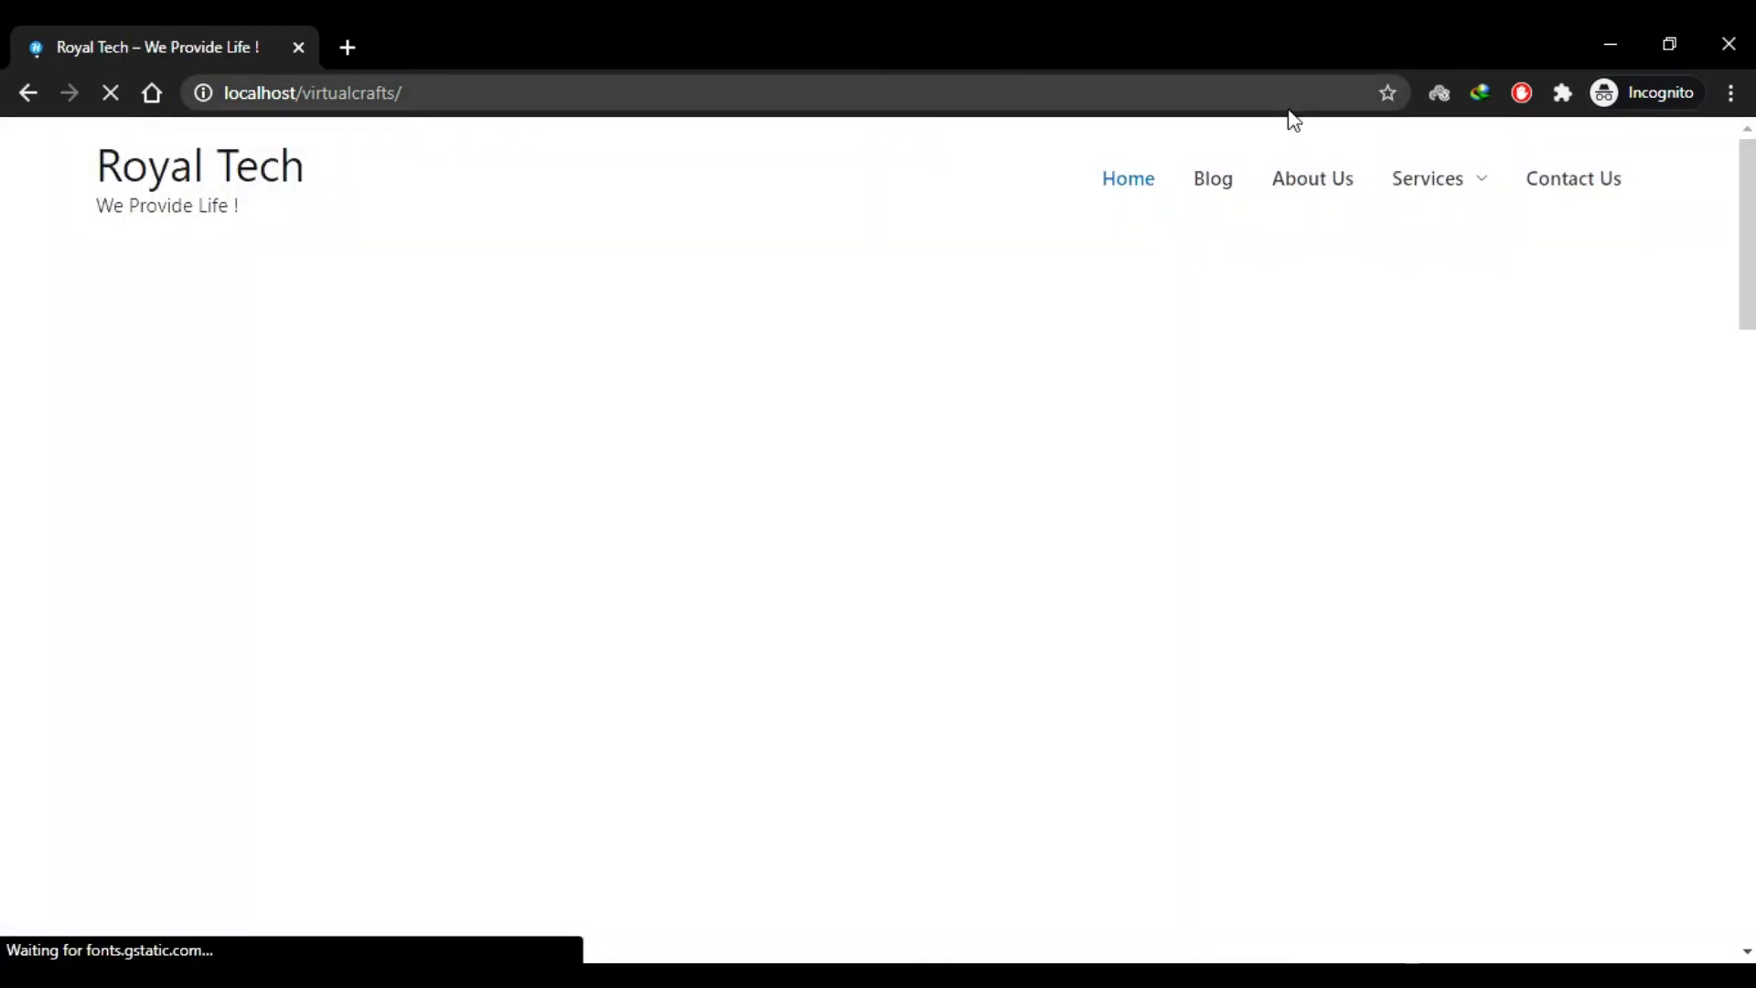
pyautogui.click(1547, 199)
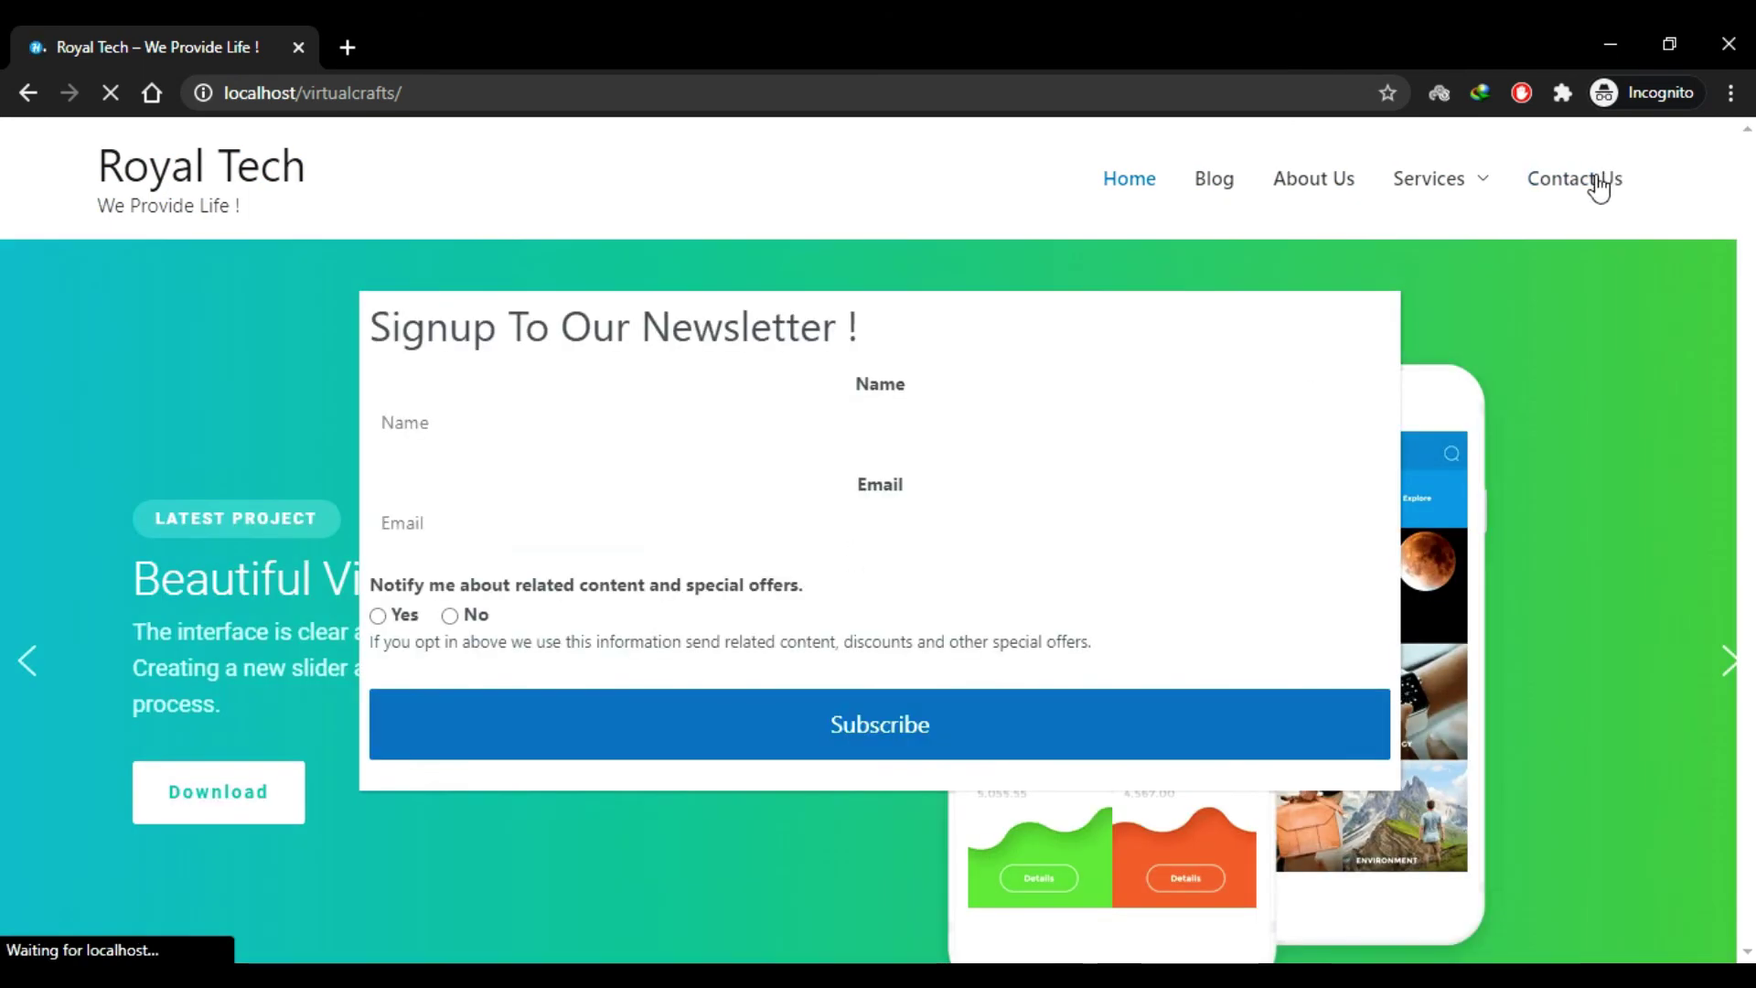
pyautogui.click(1592, 192)
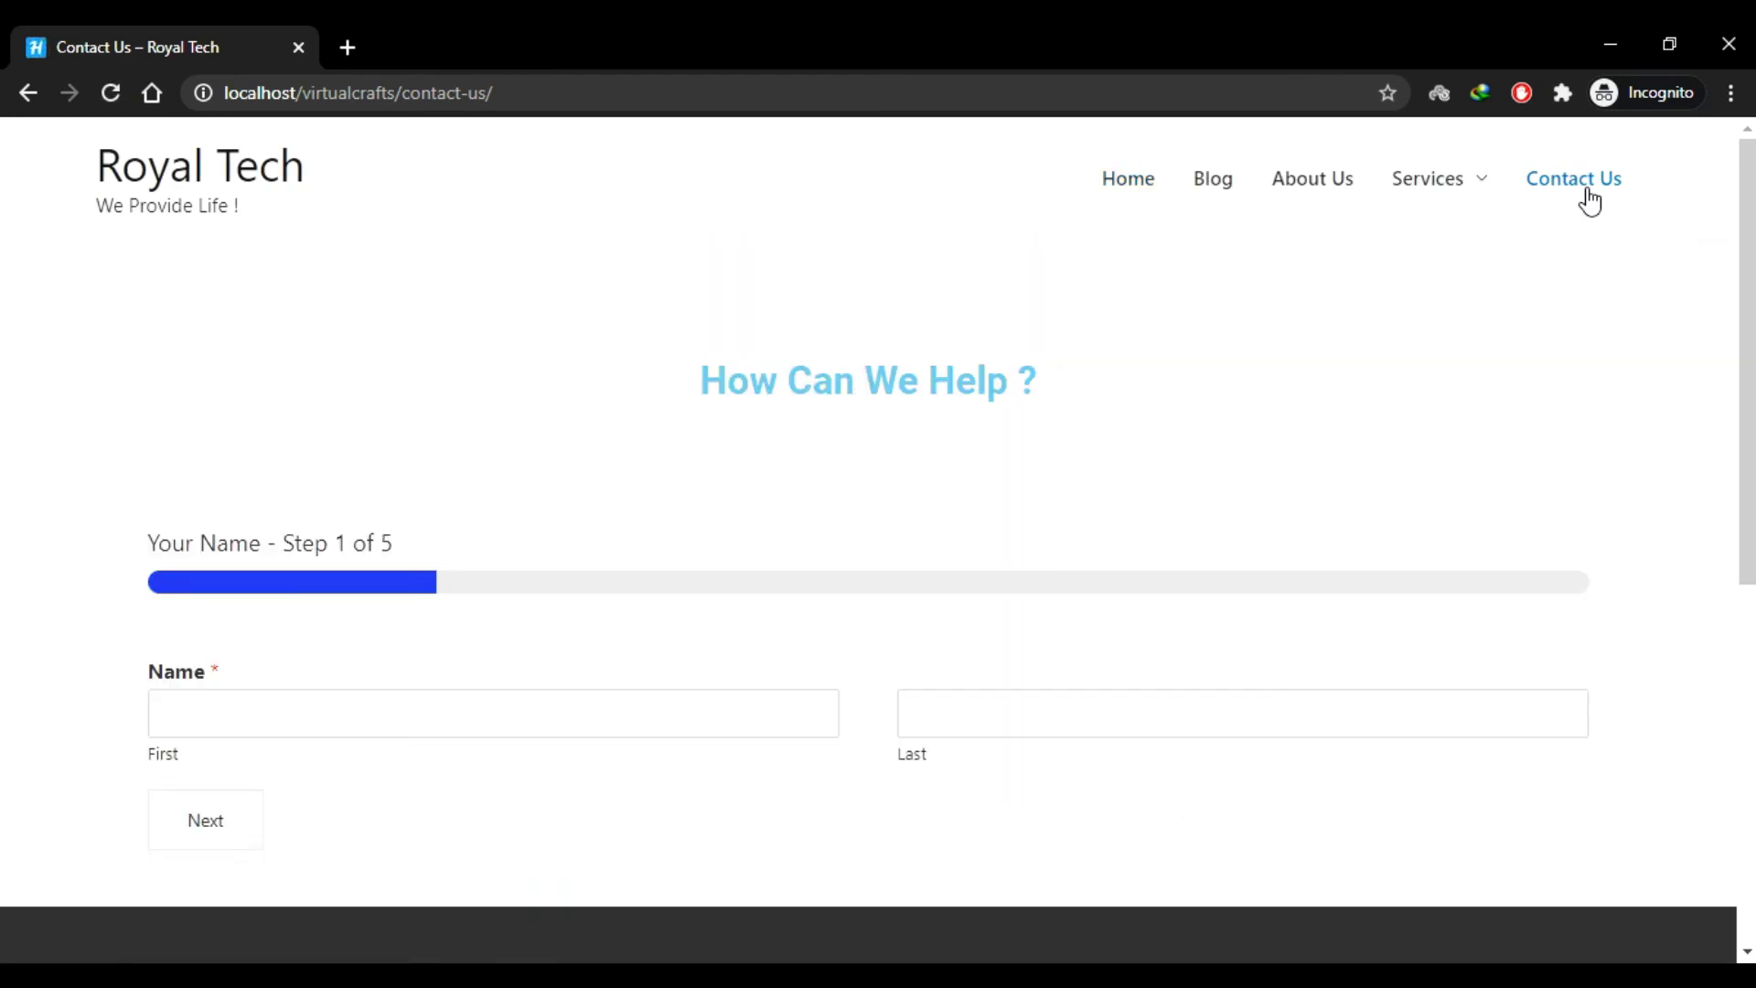
pyautogui.scroll(-2, 357, 412)
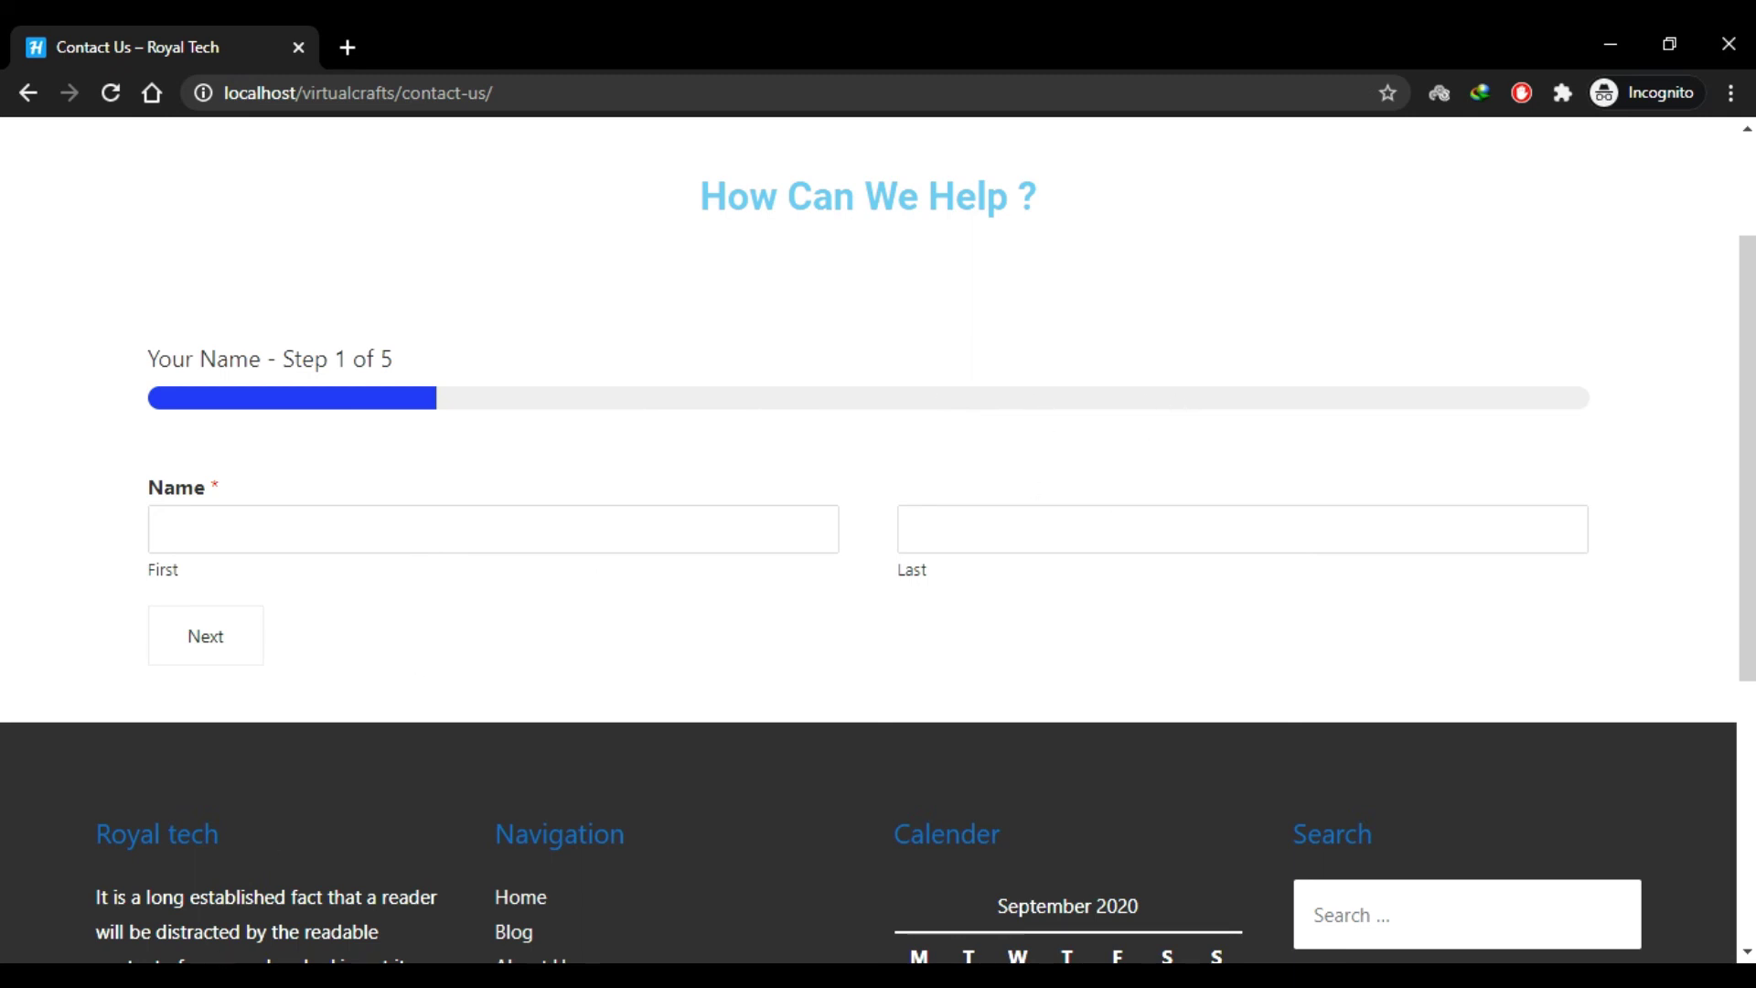
# Step: Back in the form builder, set the progress indicator to Connector and save
pyautogui.moveTo(236, 977)
pyautogui.click(180, 928)
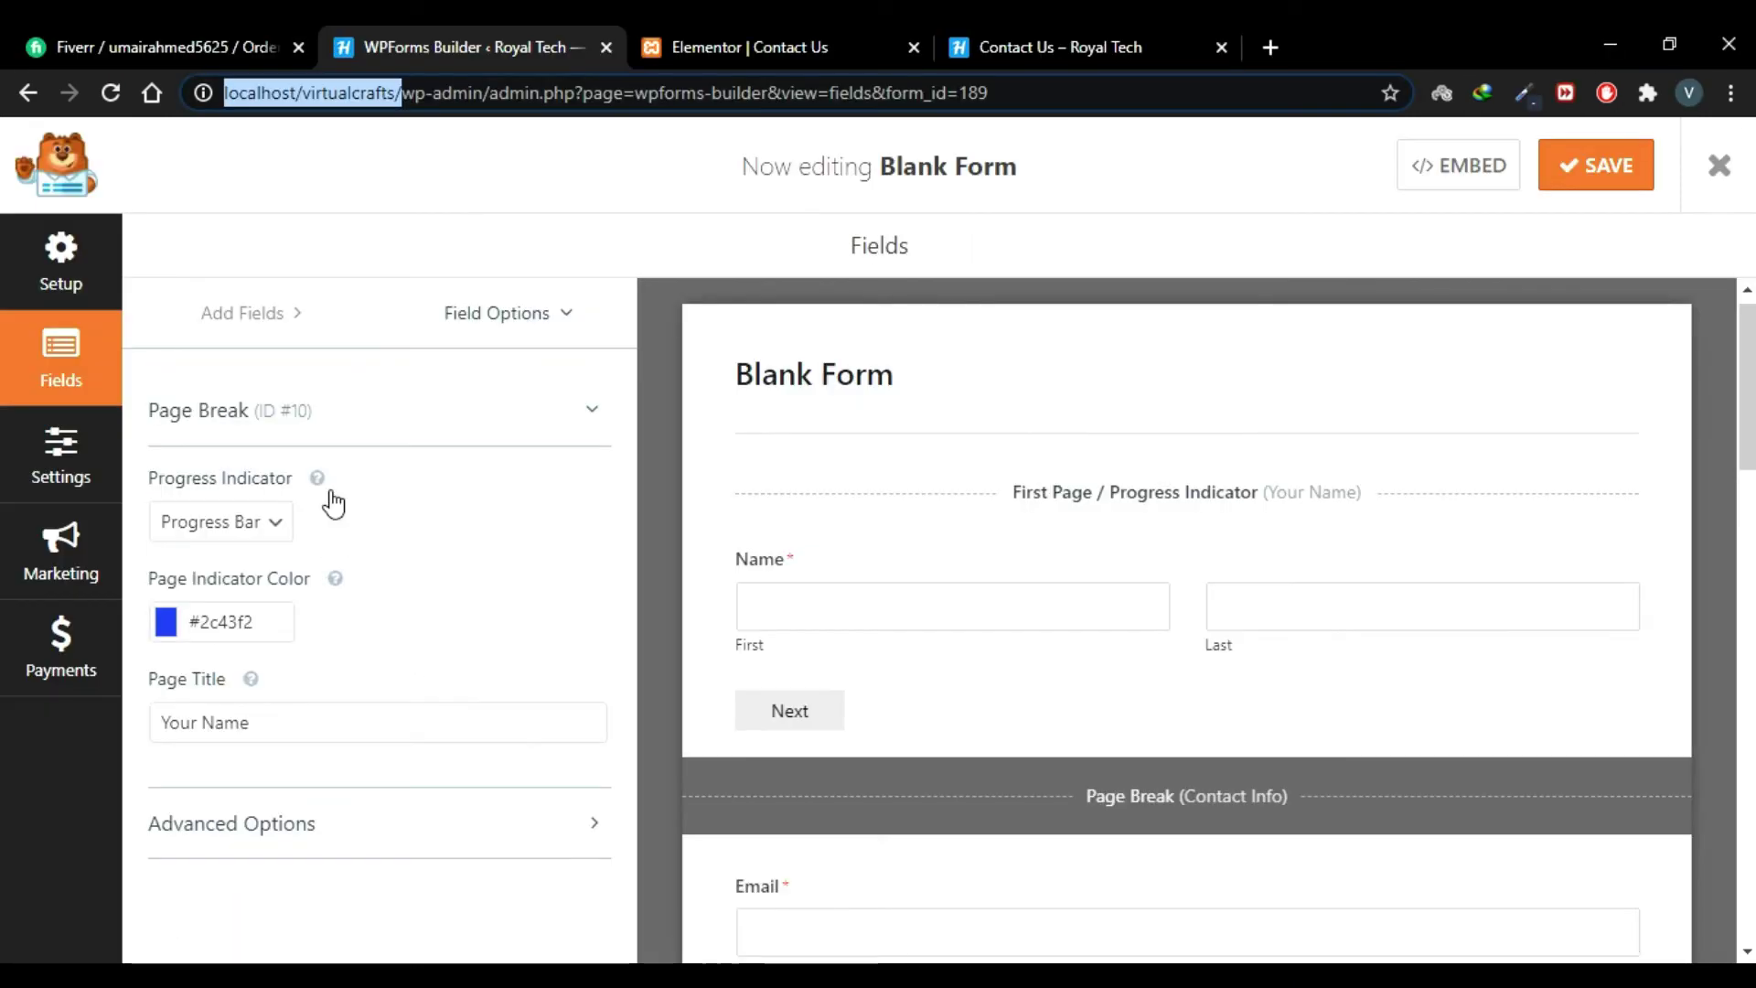
pyautogui.click(271, 521)
pyautogui.click(253, 603)
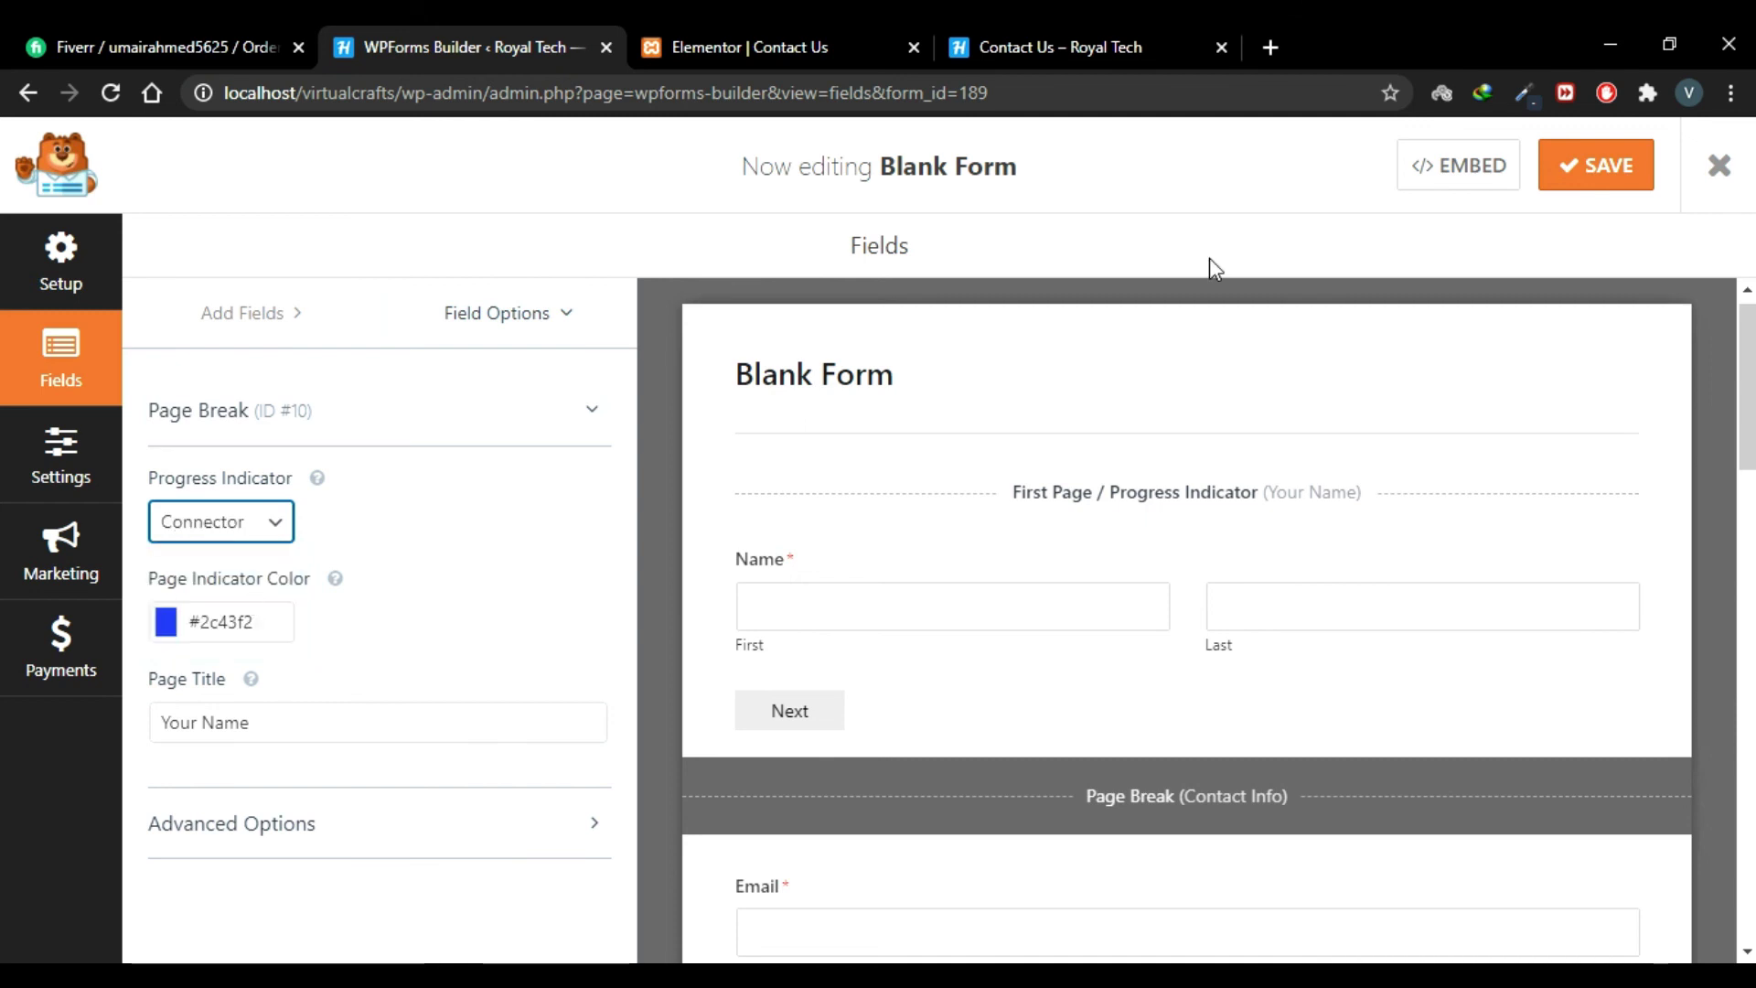
pyautogui.click(1579, 174)
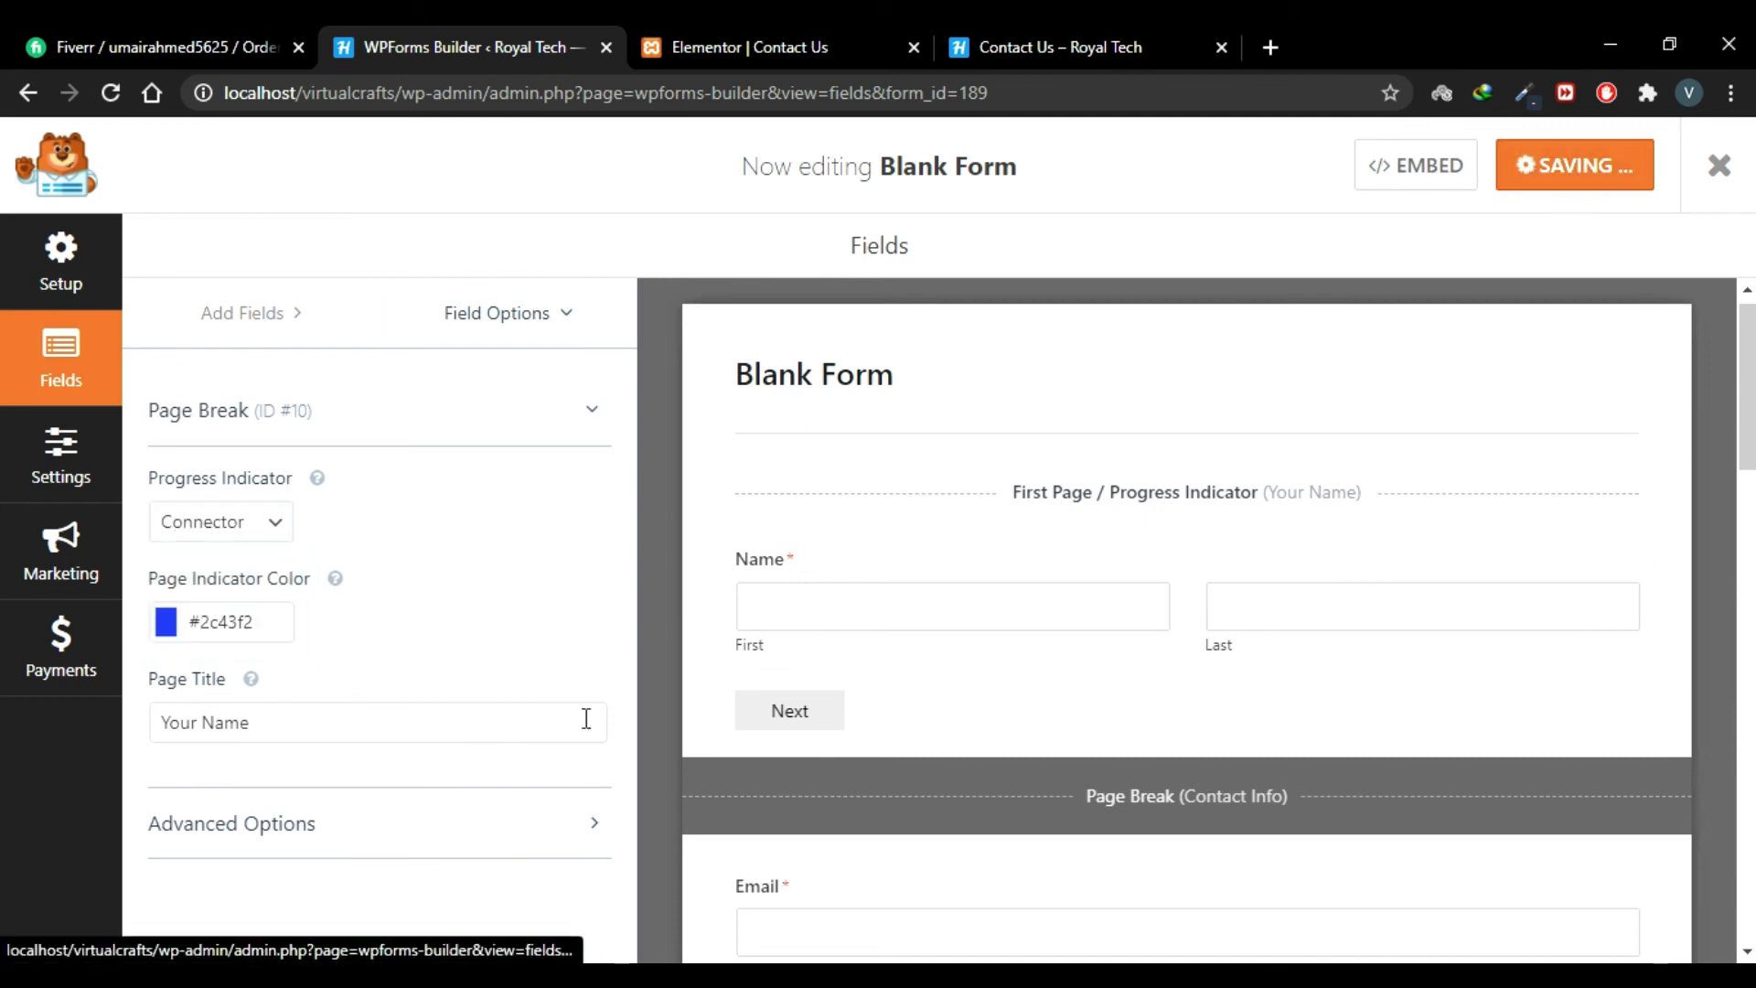
# Step: Change the page indicator colour to #f22c92, save, and reload the incognito Contact Us page
pyautogui.click(198, 622)
pyautogui.click(354, 662)
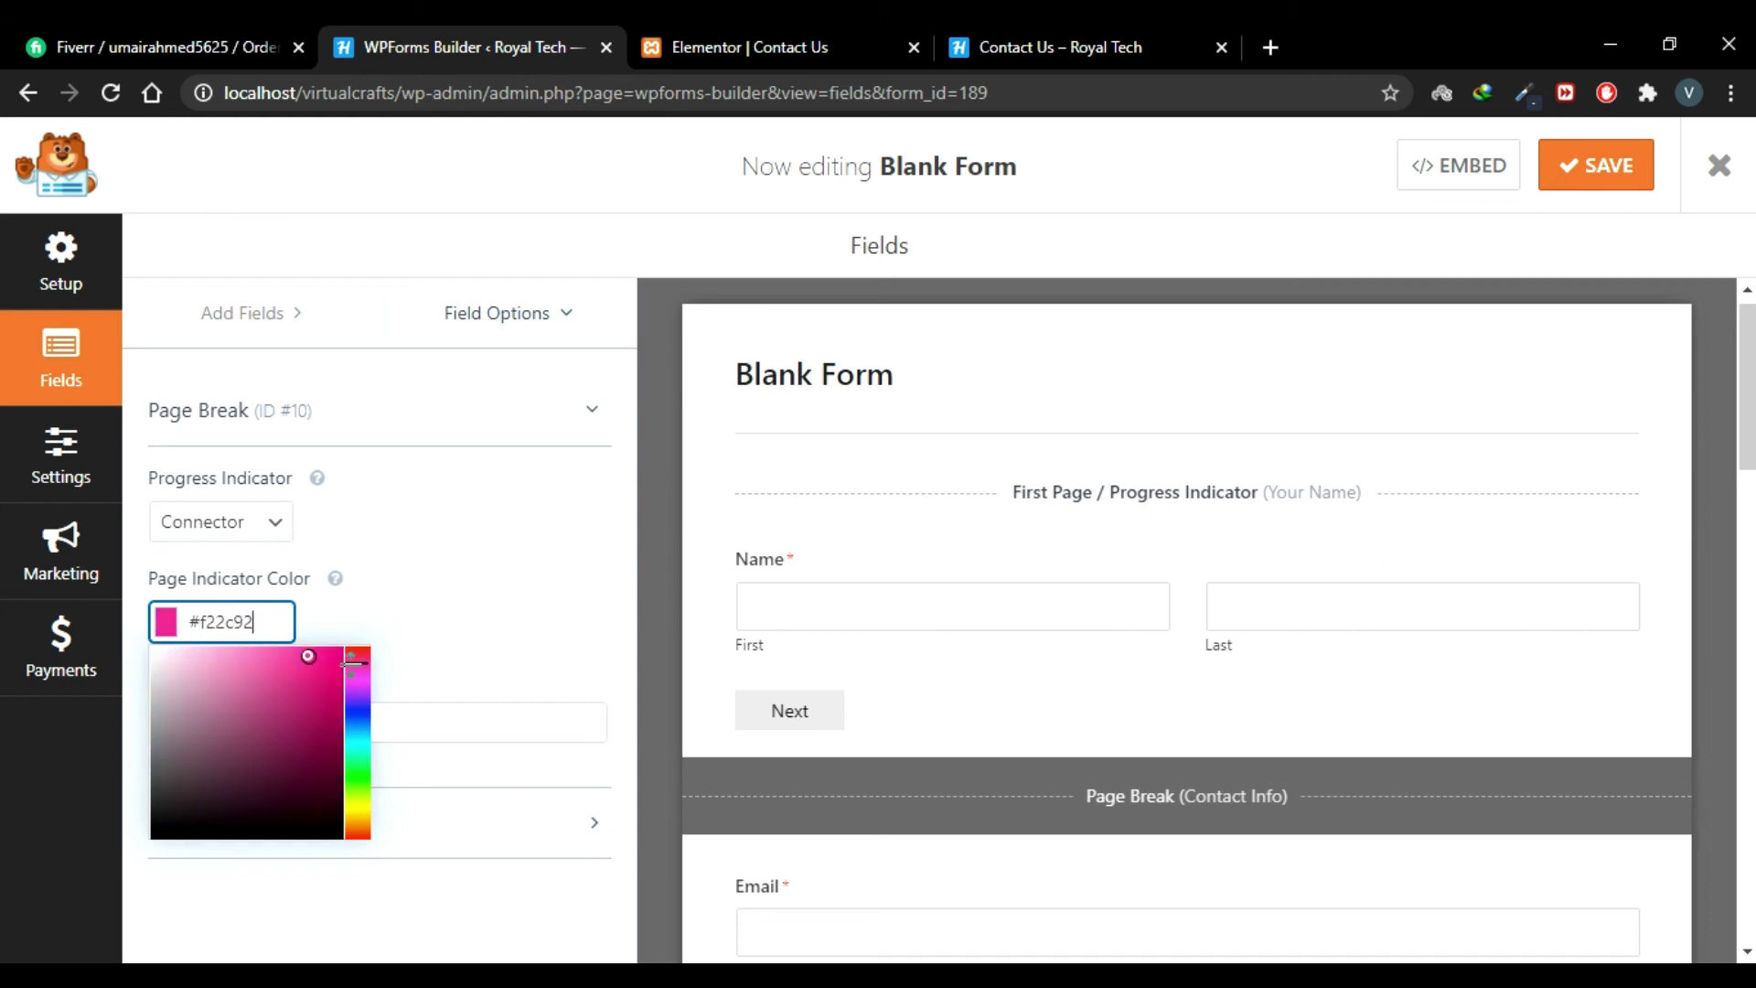
pyautogui.click(402, 677)
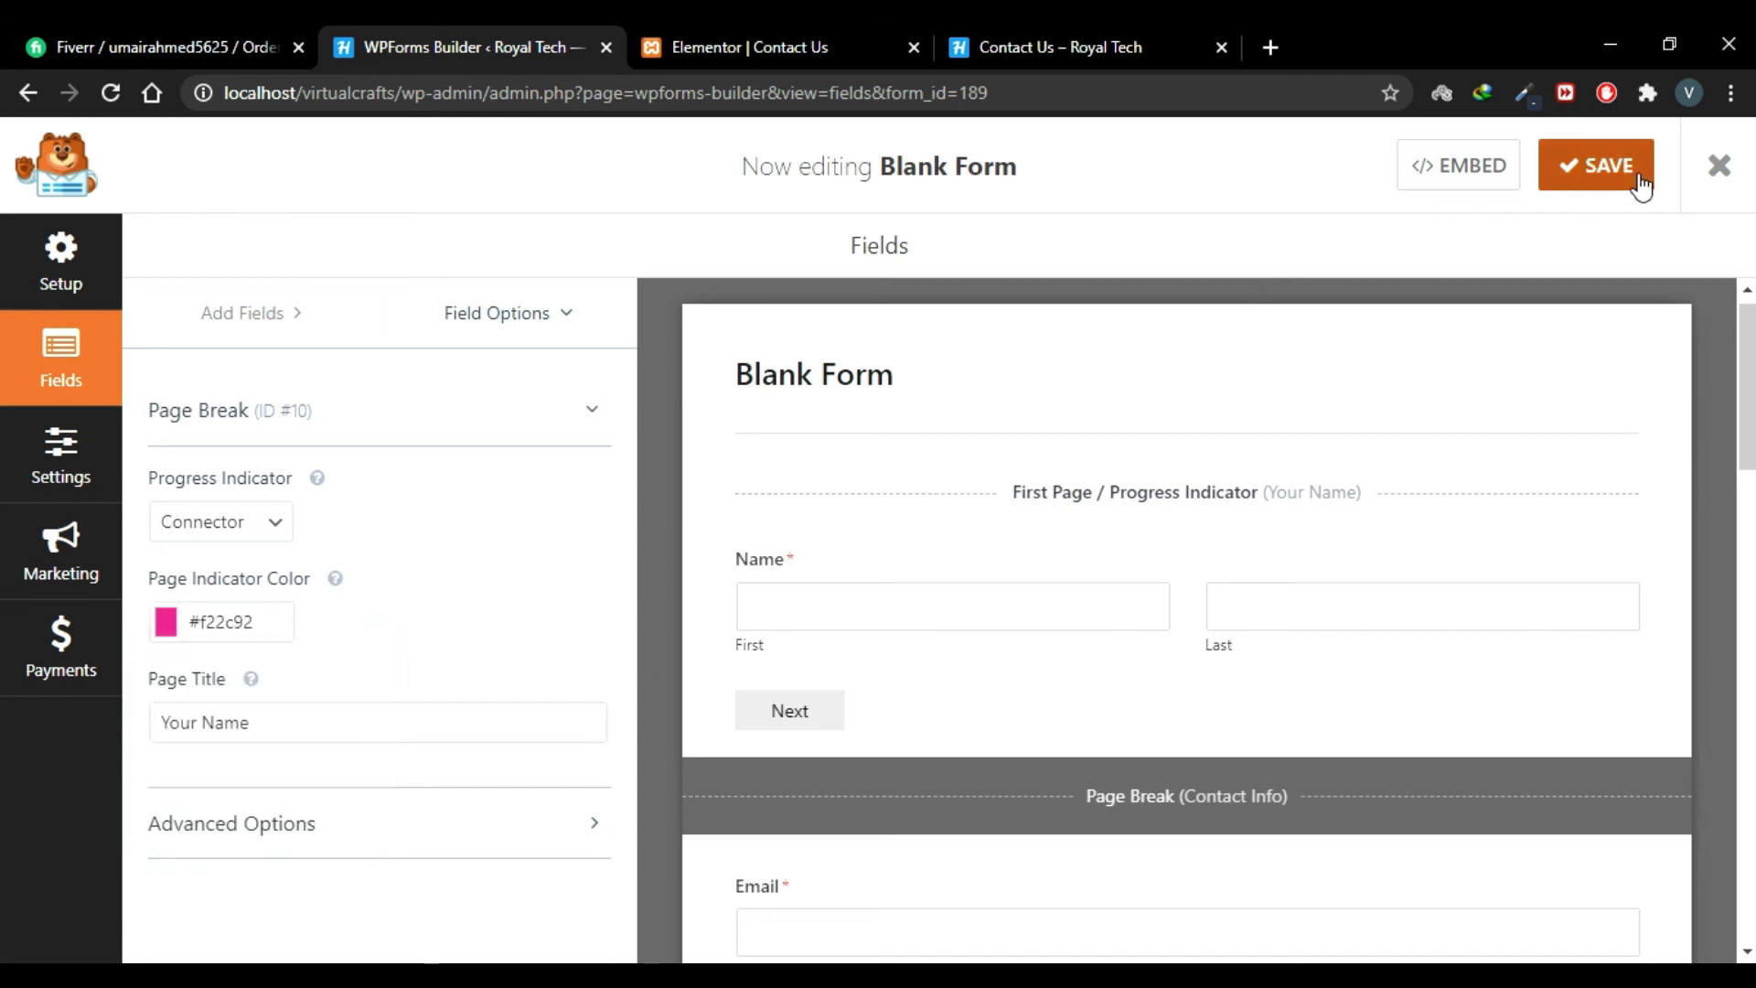
pyautogui.click(1595, 171)
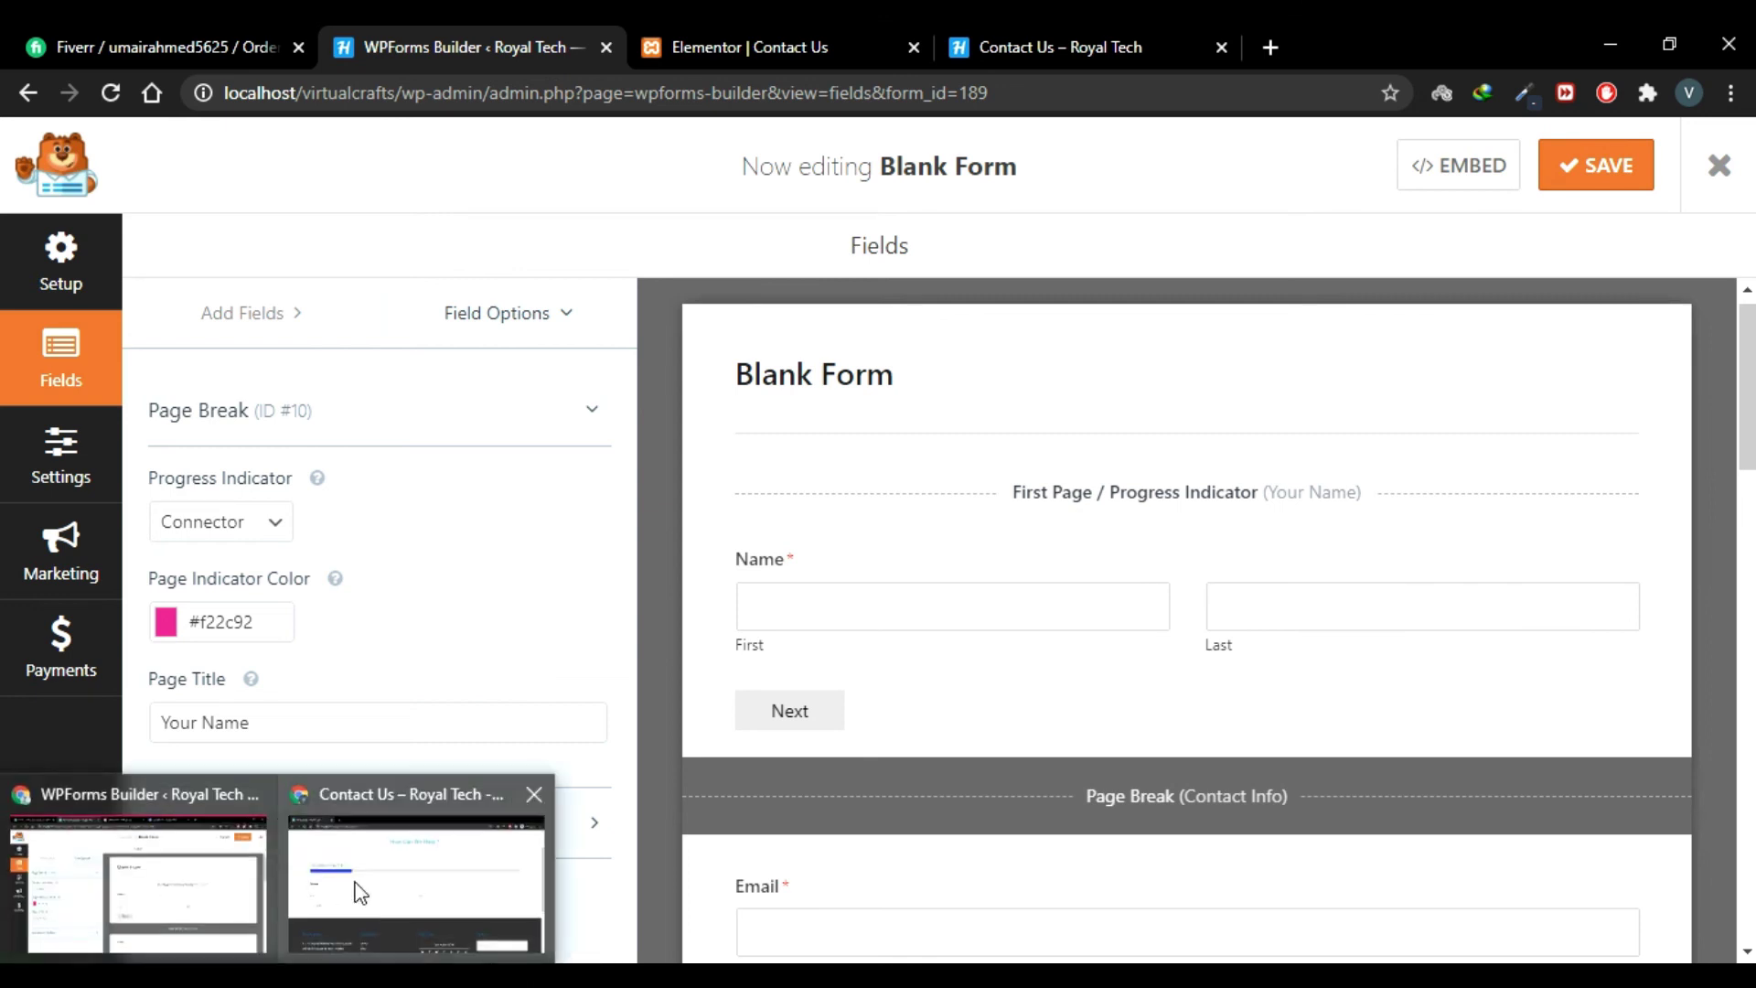
pyautogui.click(360, 893)
pyautogui.click(114, 95)
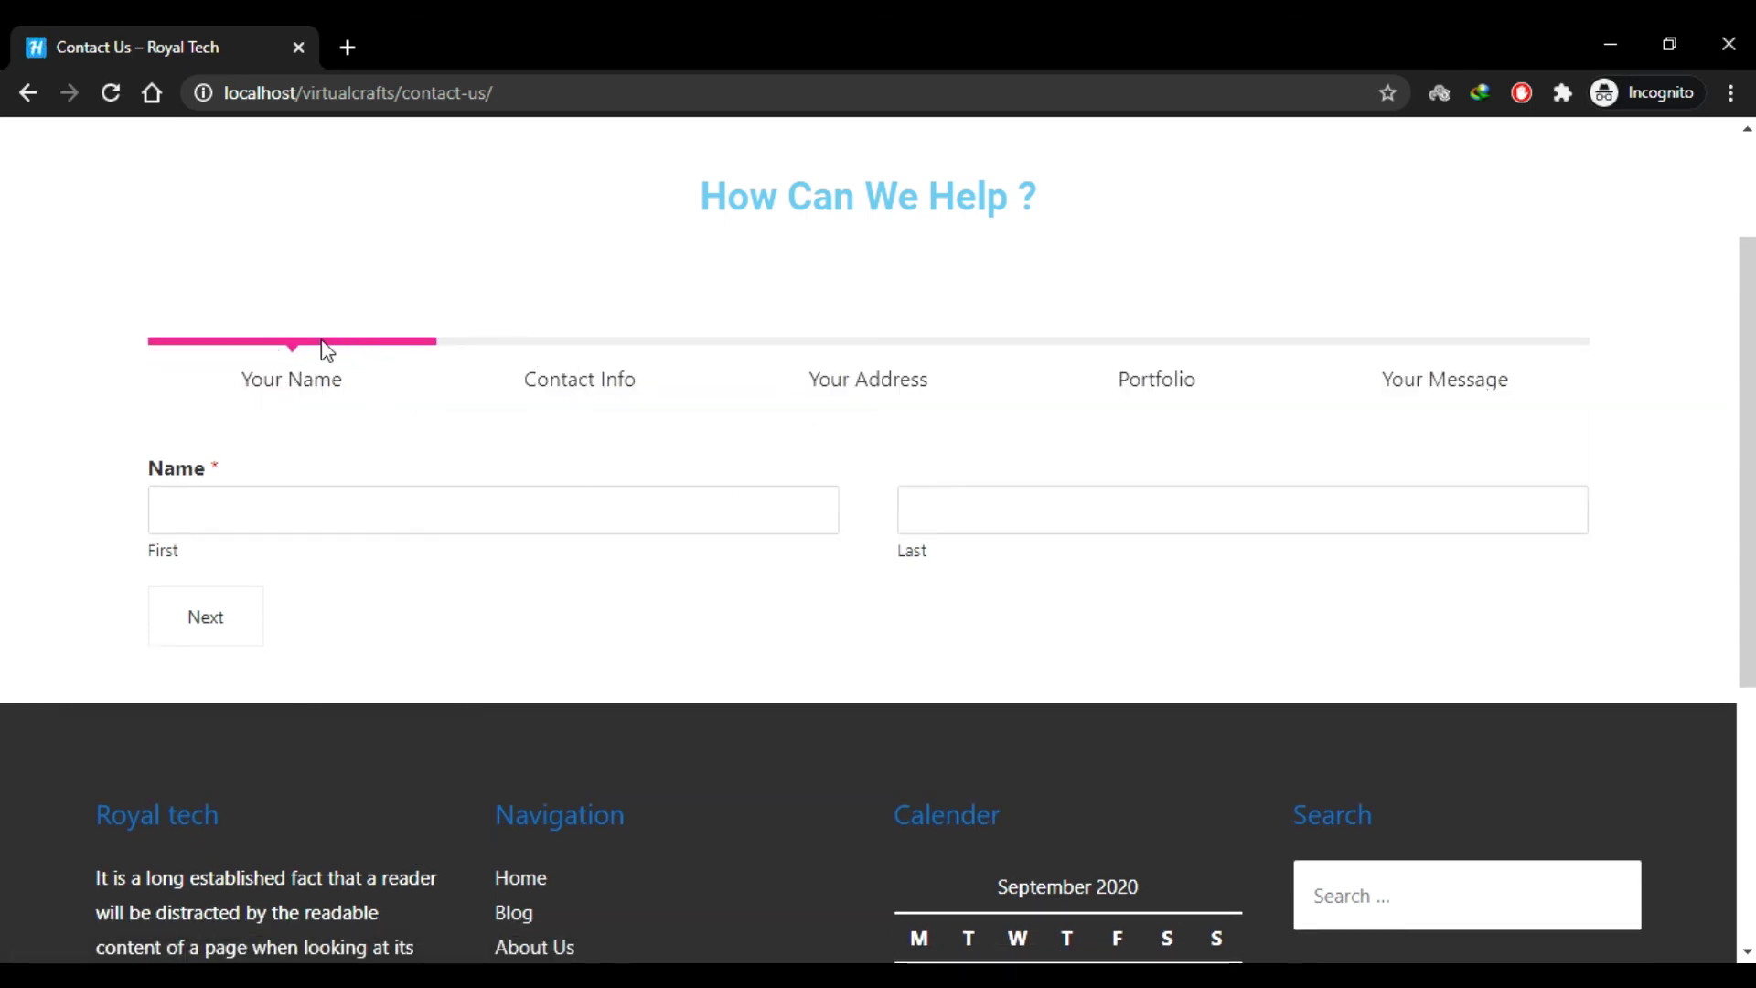
# Step: Change the form's progress indicator style to Circles, keeping the pink #f22c92 colour
pyautogui.moveTo(236, 962)
pyautogui.click(233, 871)
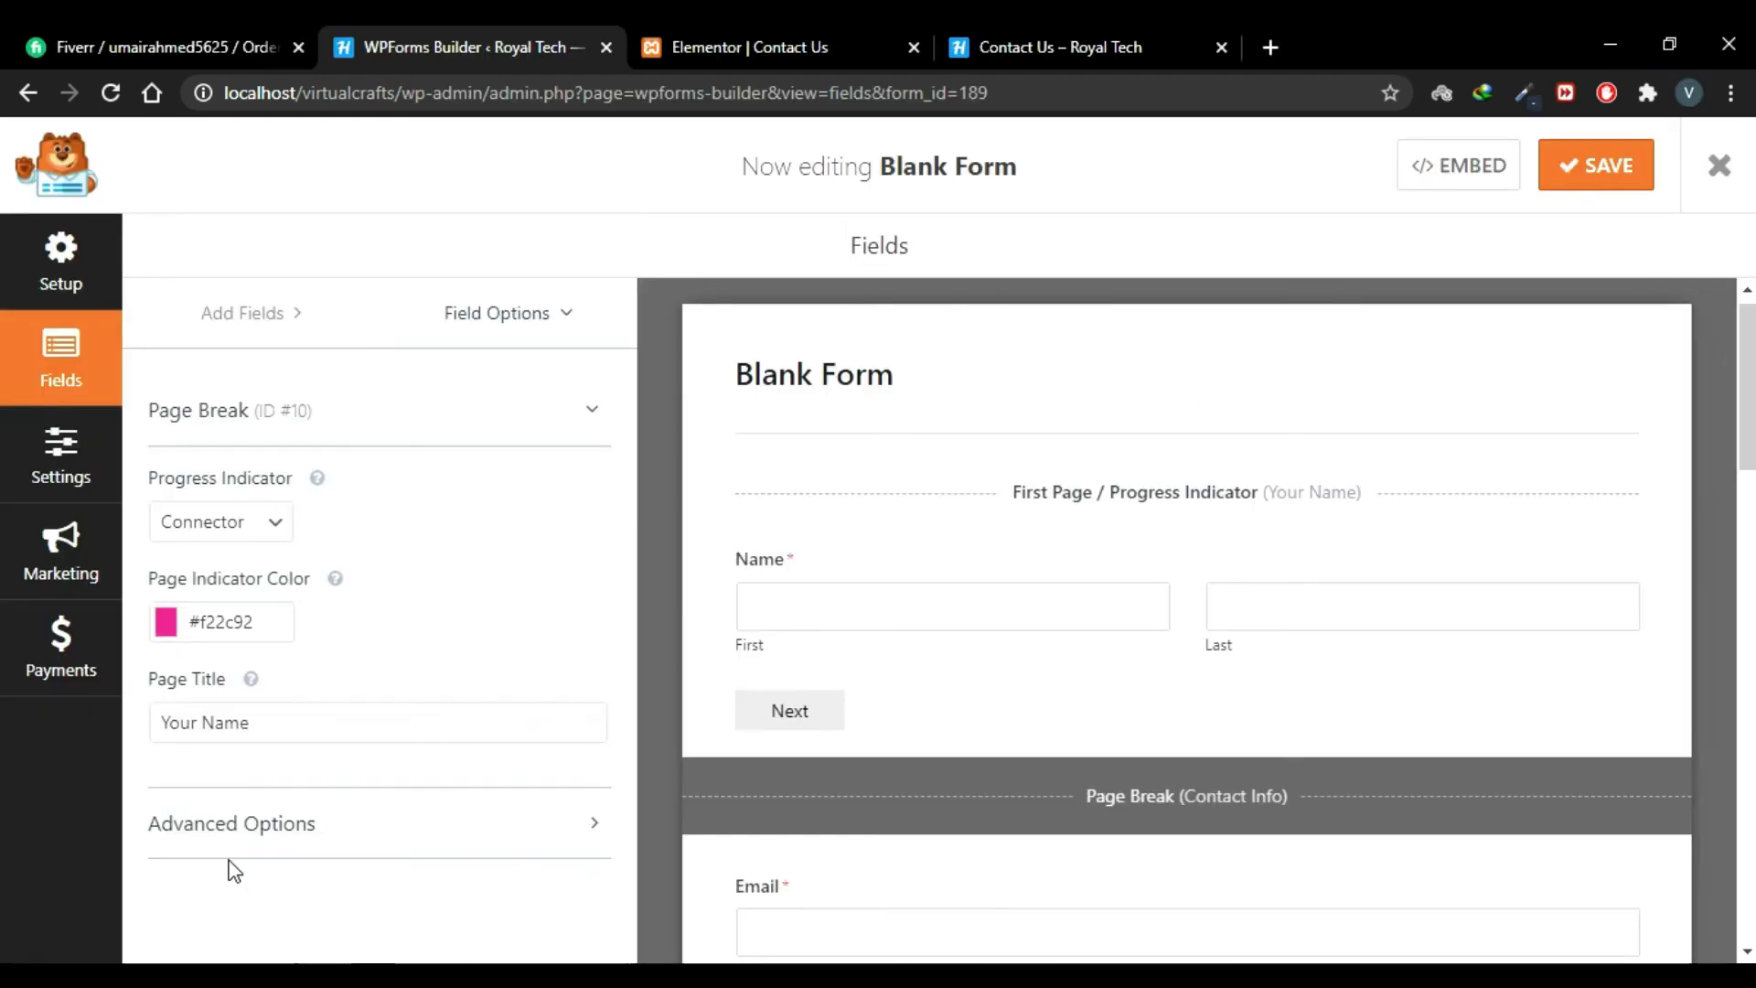
pyautogui.click(270, 521)
pyautogui.click(253, 586)
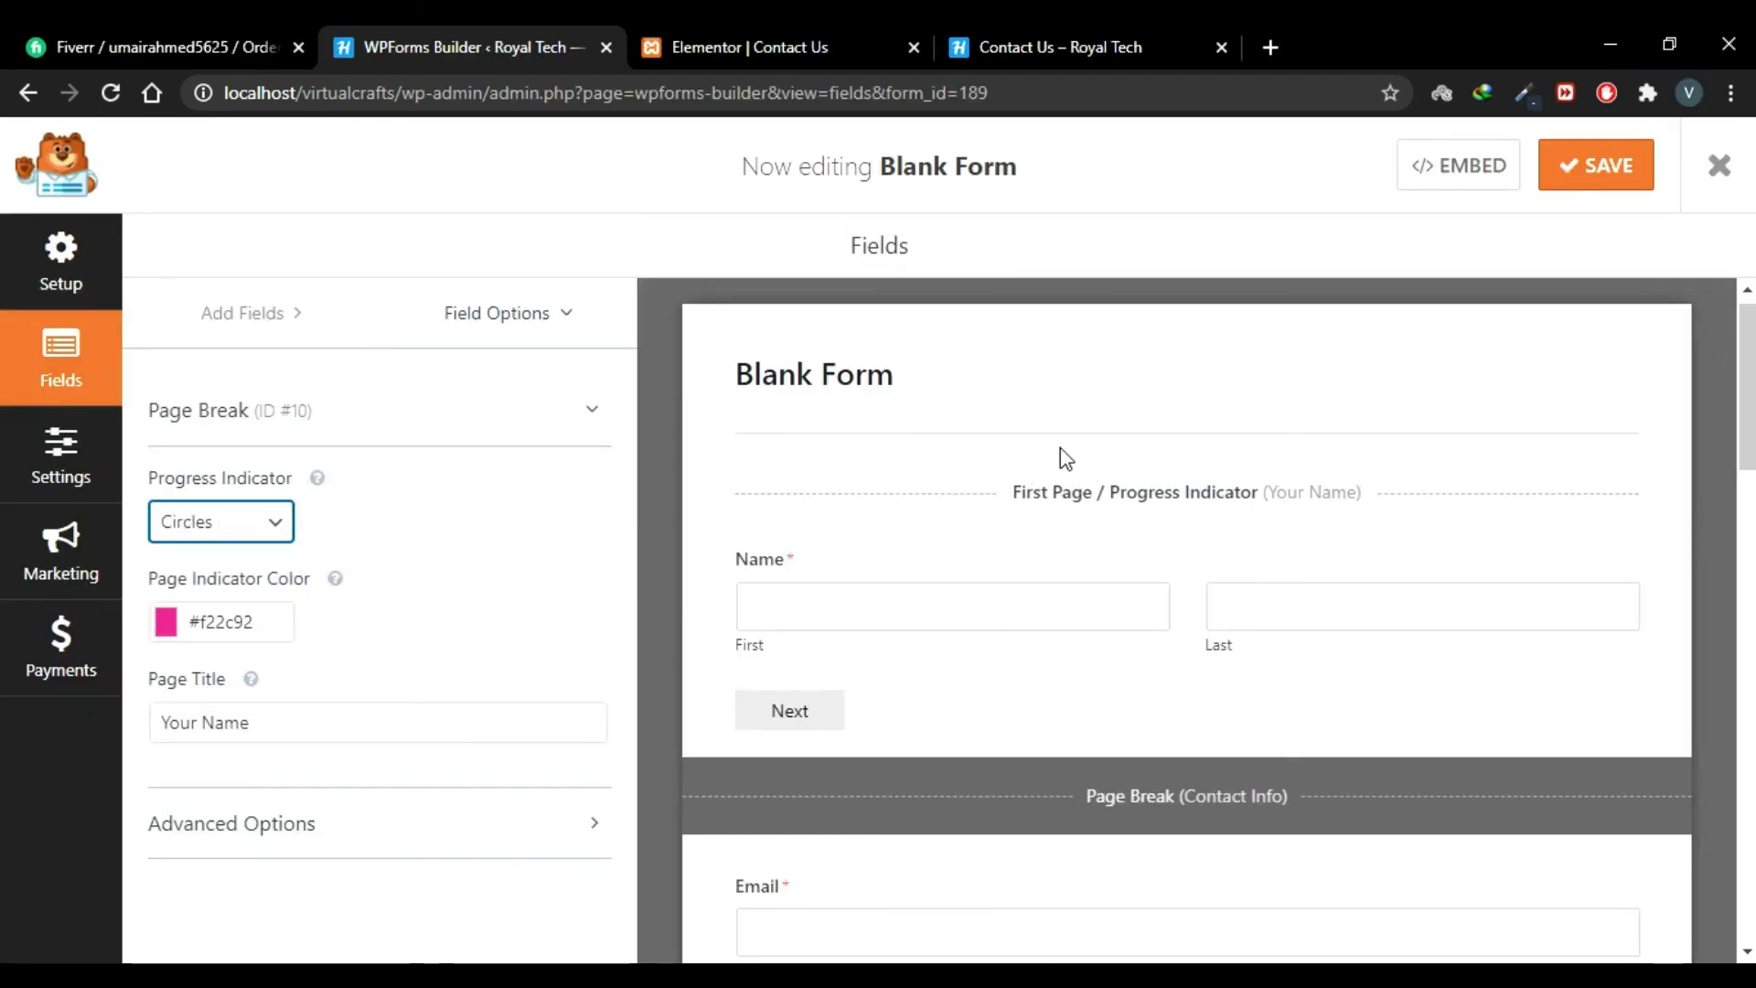
# Step: Save the form and reload the Contact Us page in the incognito window
pyautogui.click(1580, 167)
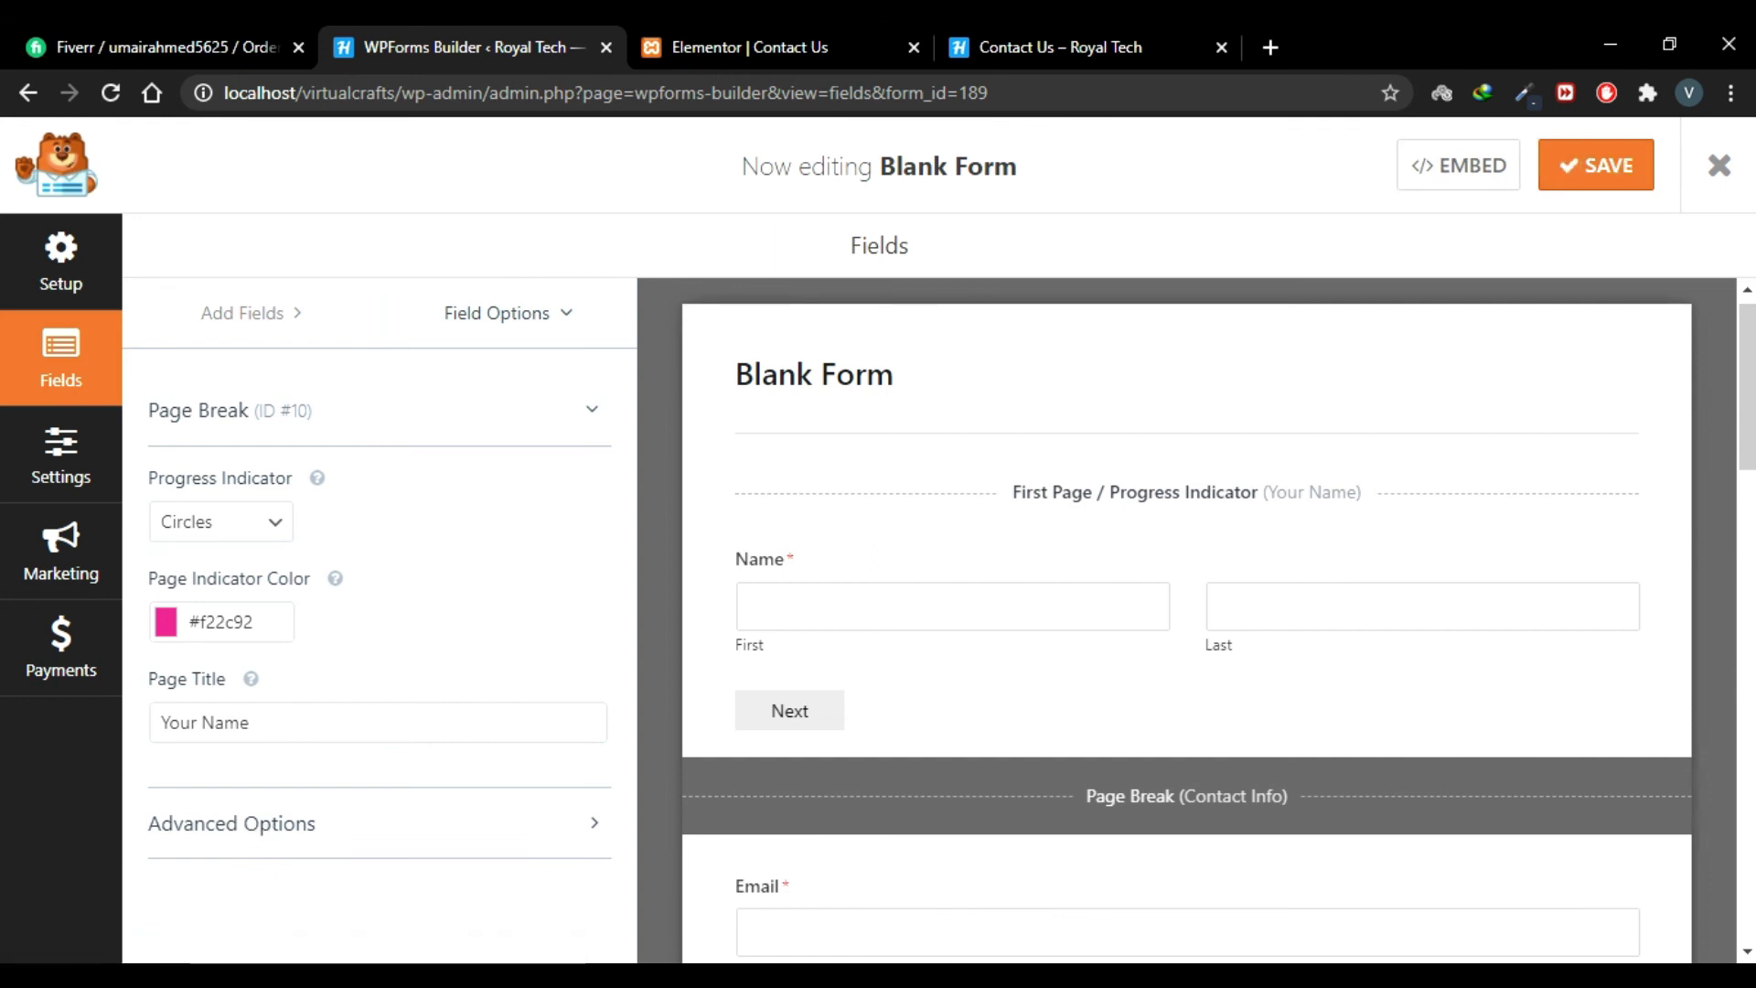
pyautogui.click(400, 882)
pyautogui.click(110, 93)
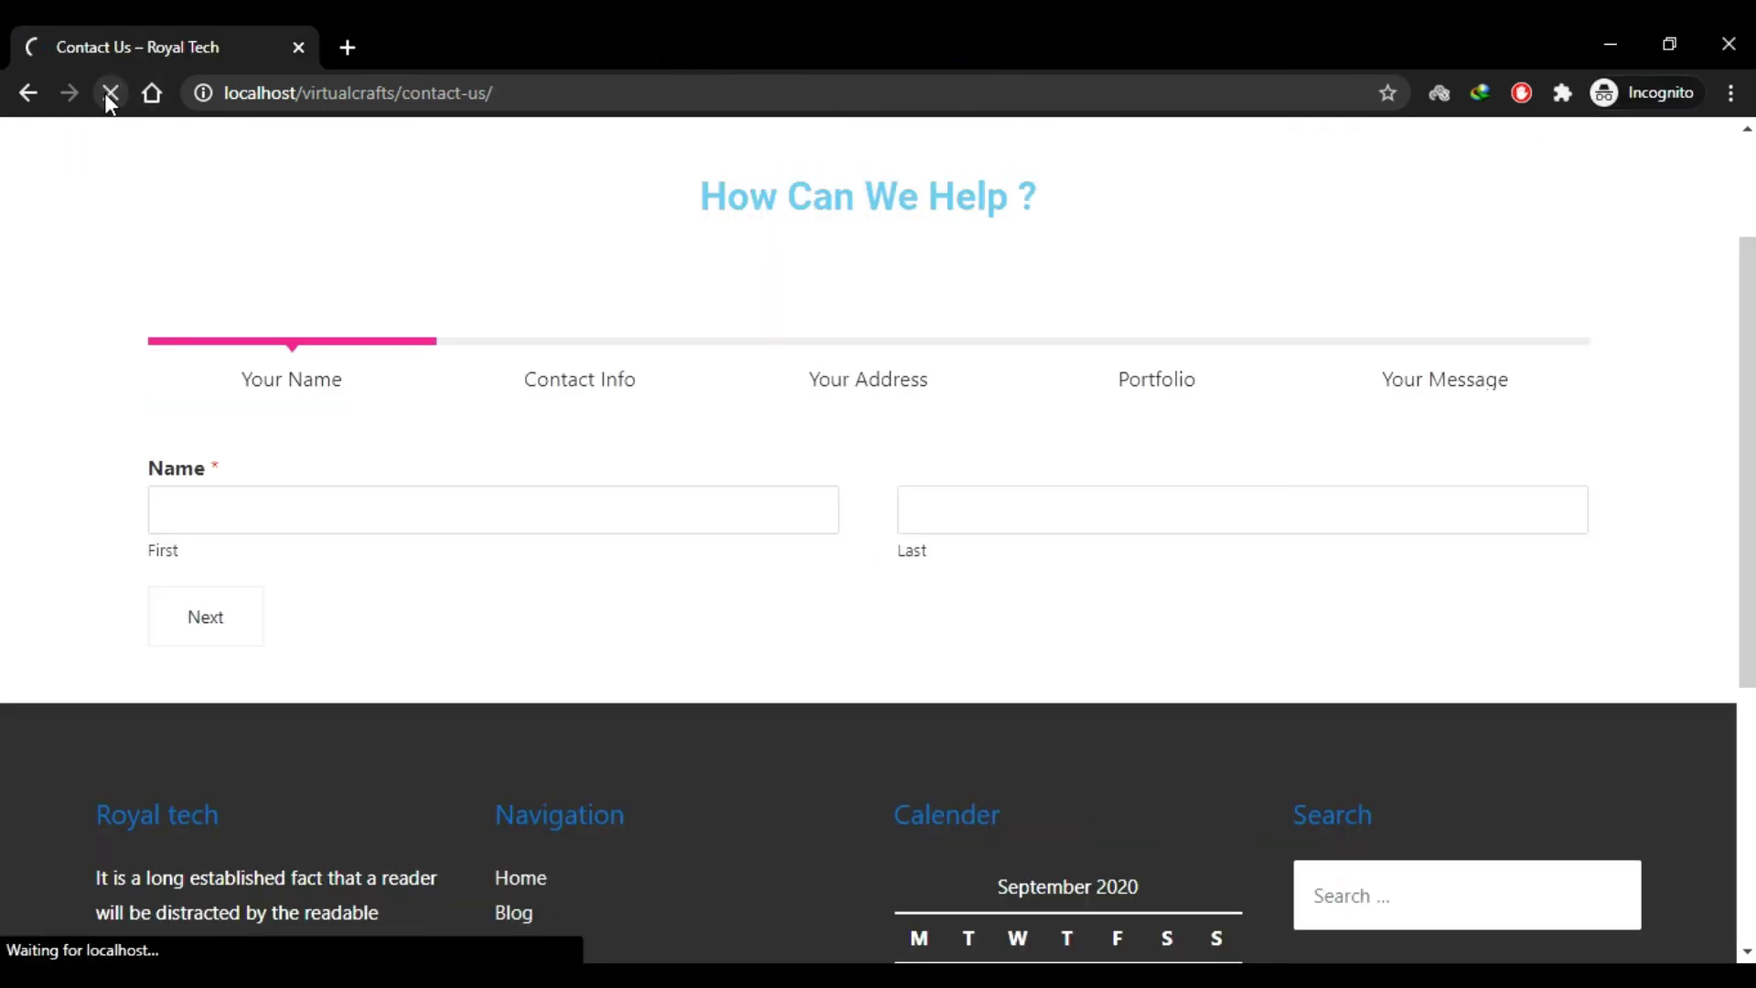